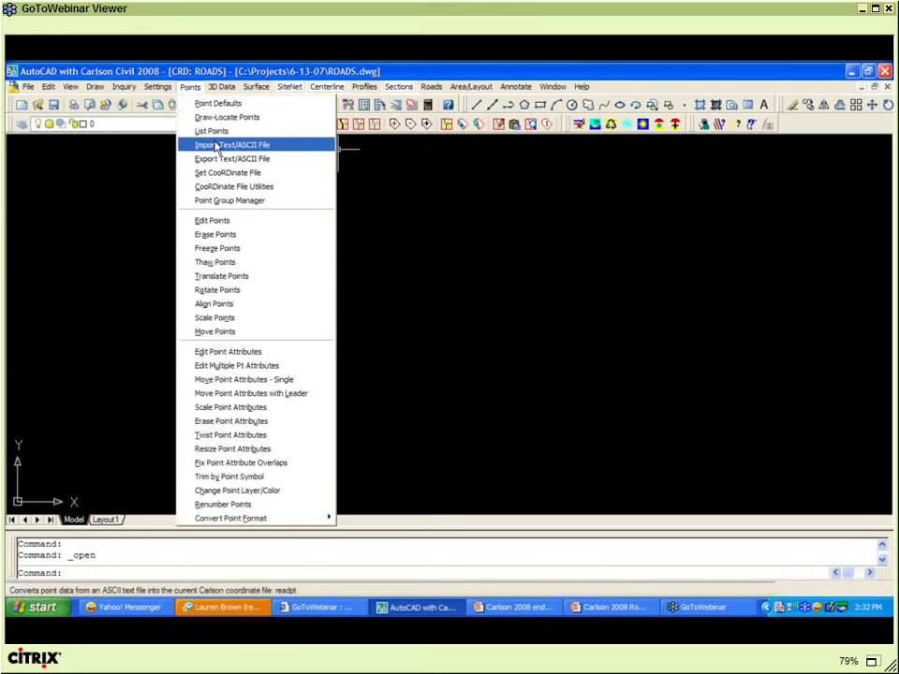
- Import TOPO.asc as a text file, reading its 797 points into ROADS.crd
left_click(215, 147)
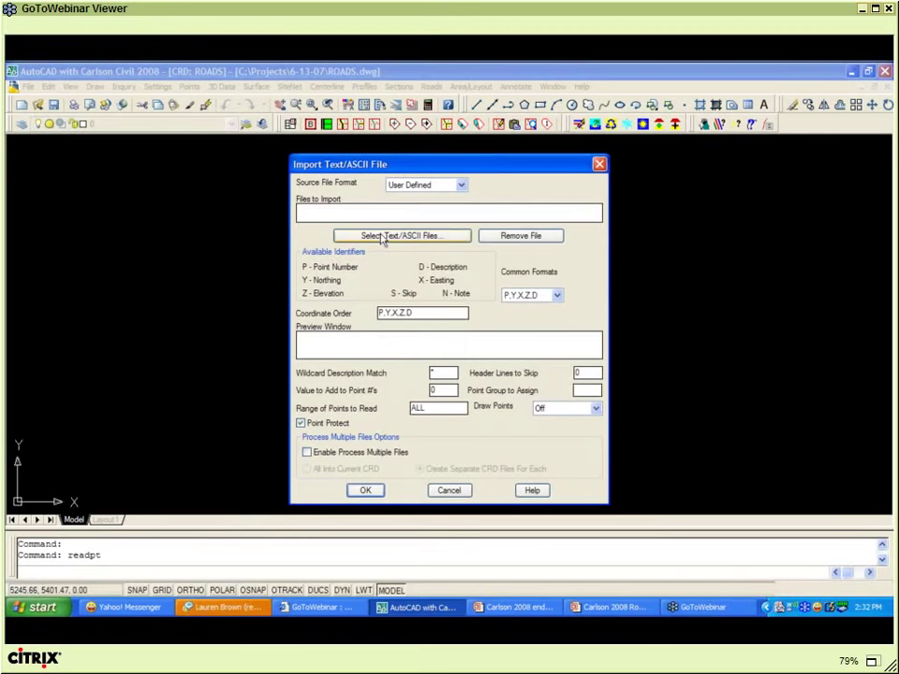
left_click(383, 236)
double_click(560, 261)
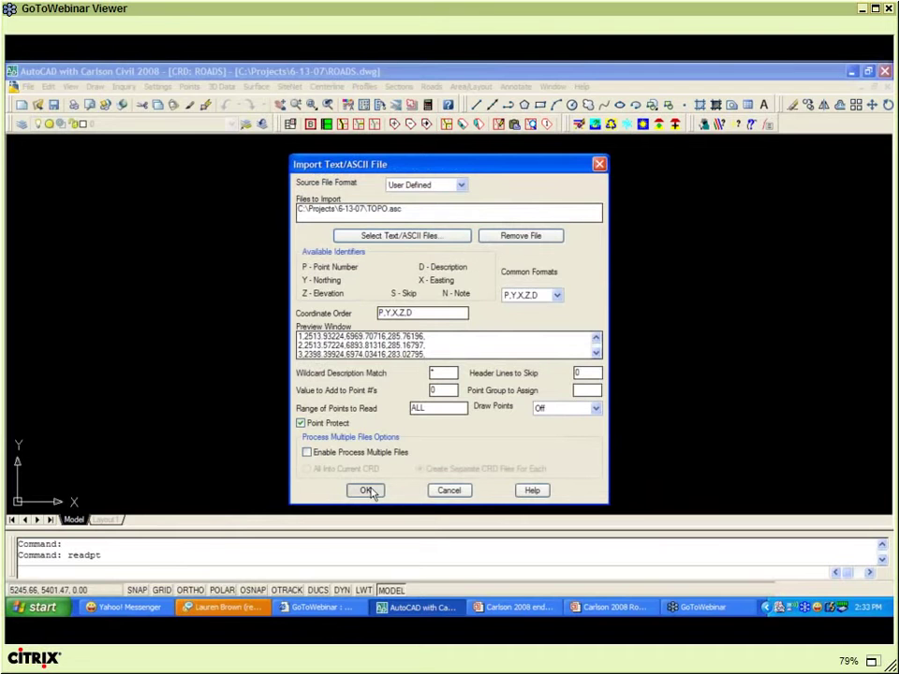
left_click(367, 490)
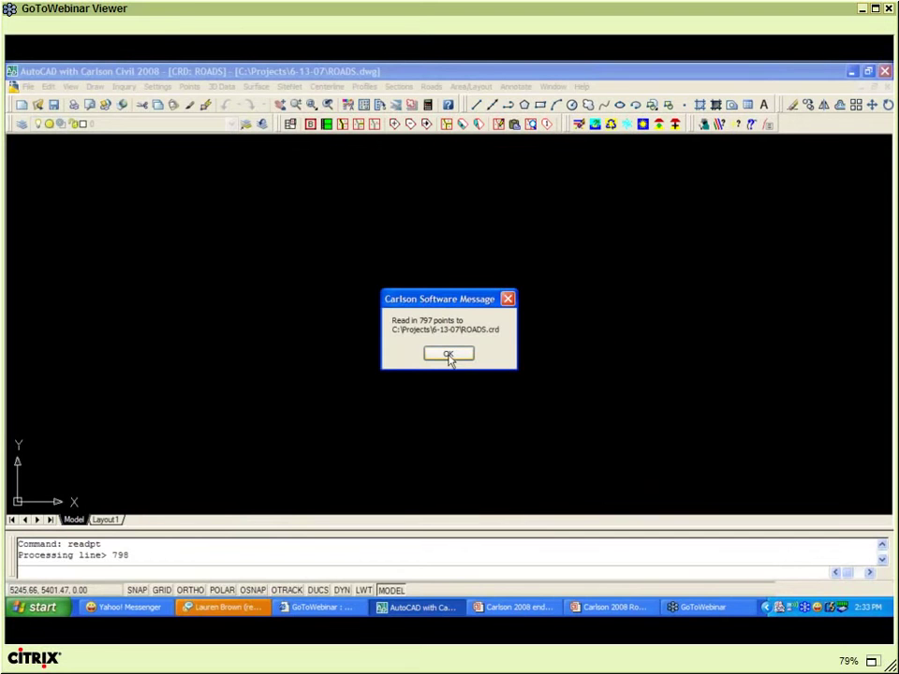
left_click(449, 355)
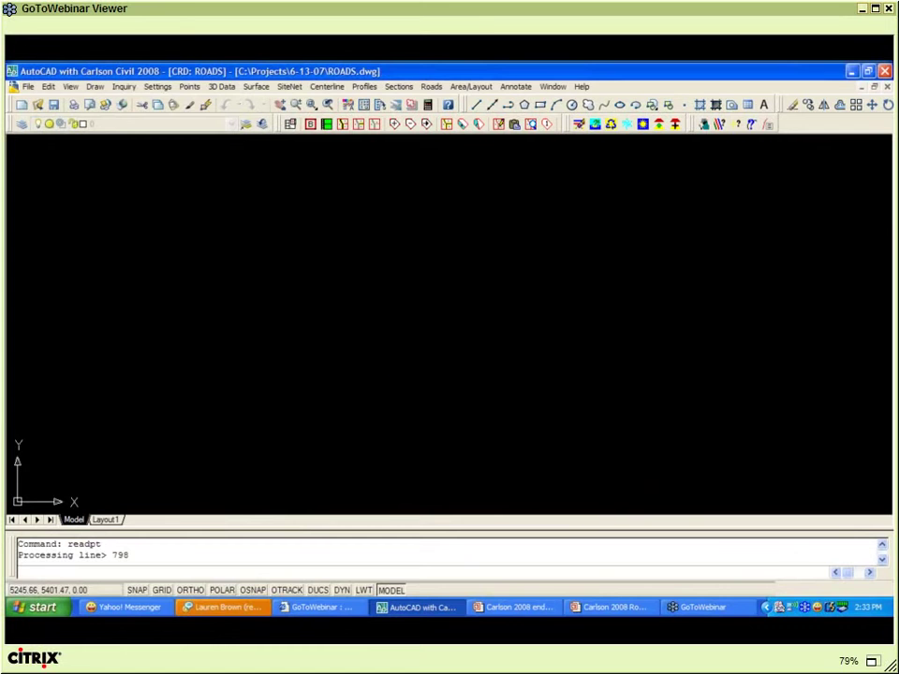
- Draw all 797 coordinate-file points into the drawing with Draw-Locate Points' Draw All
left_click(191, 87)
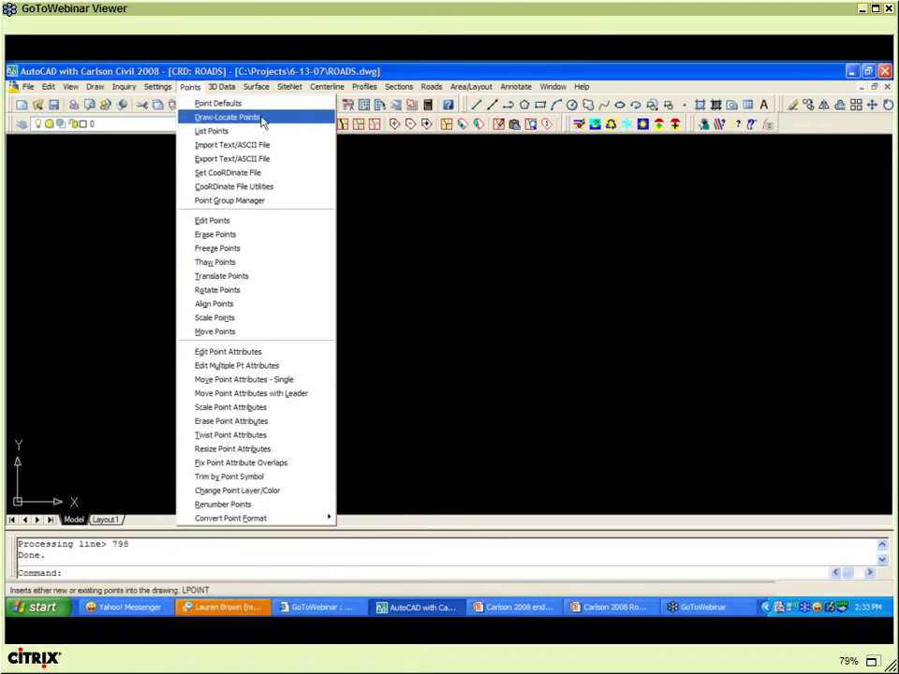
left_click(263, 119)
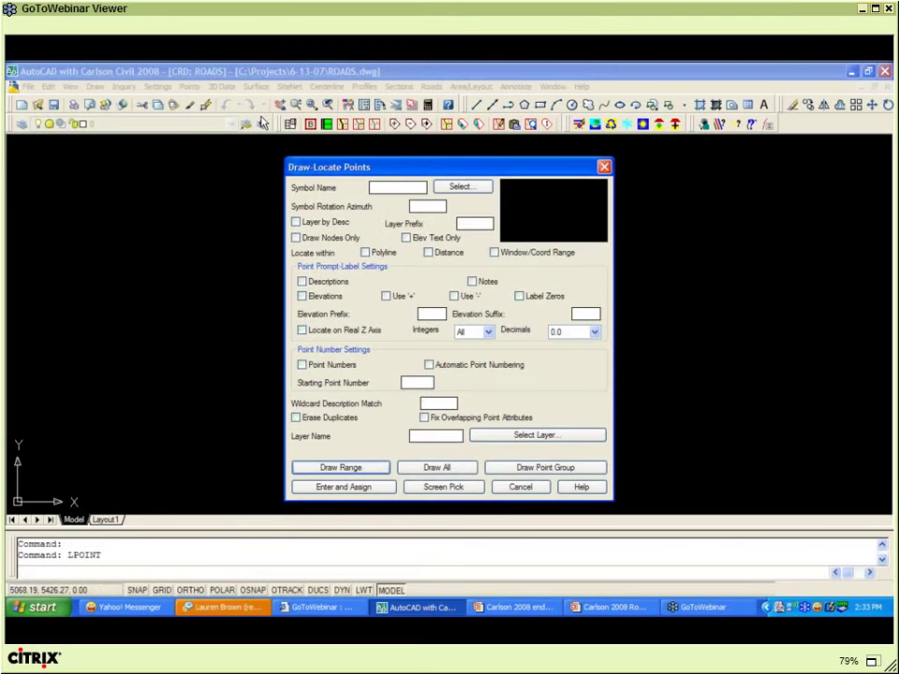
left_click(437, 468)
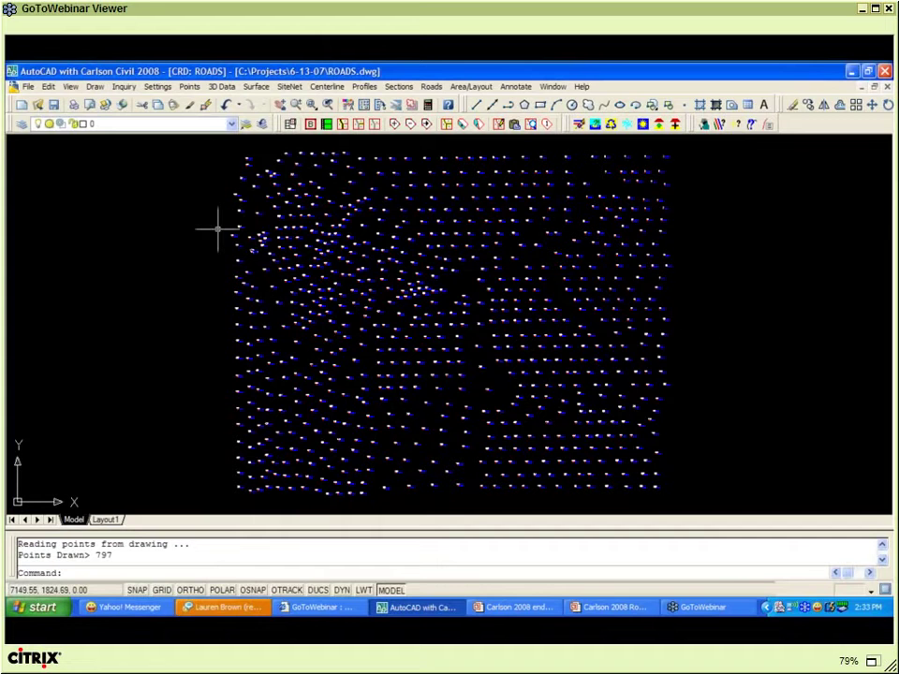
- Run Shrink-Wrap Entities with the Gap option on layer BNDY, then start it again
left_click(94, 86)
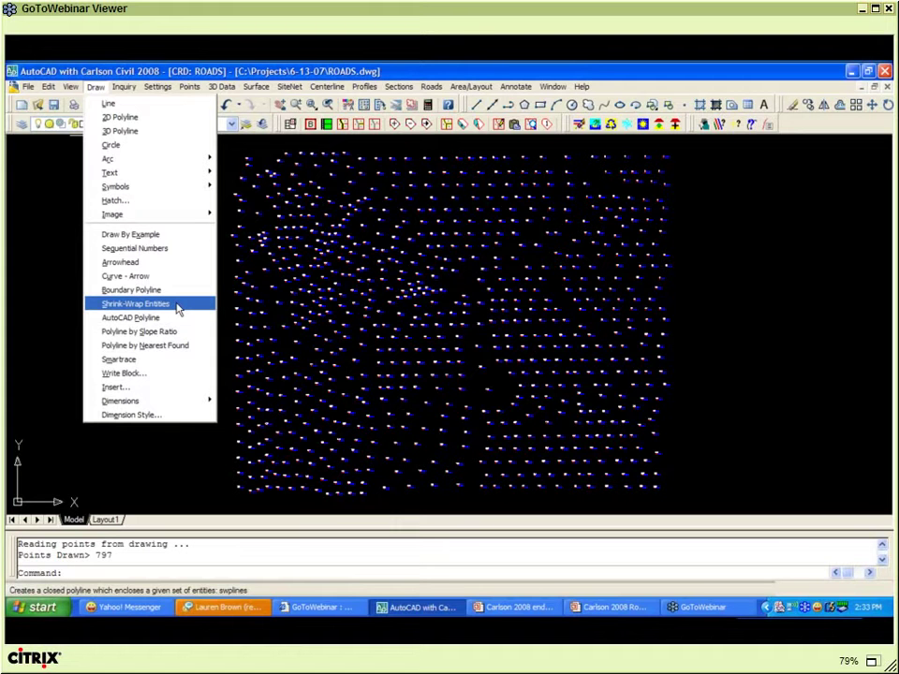
left_click(176, 305)
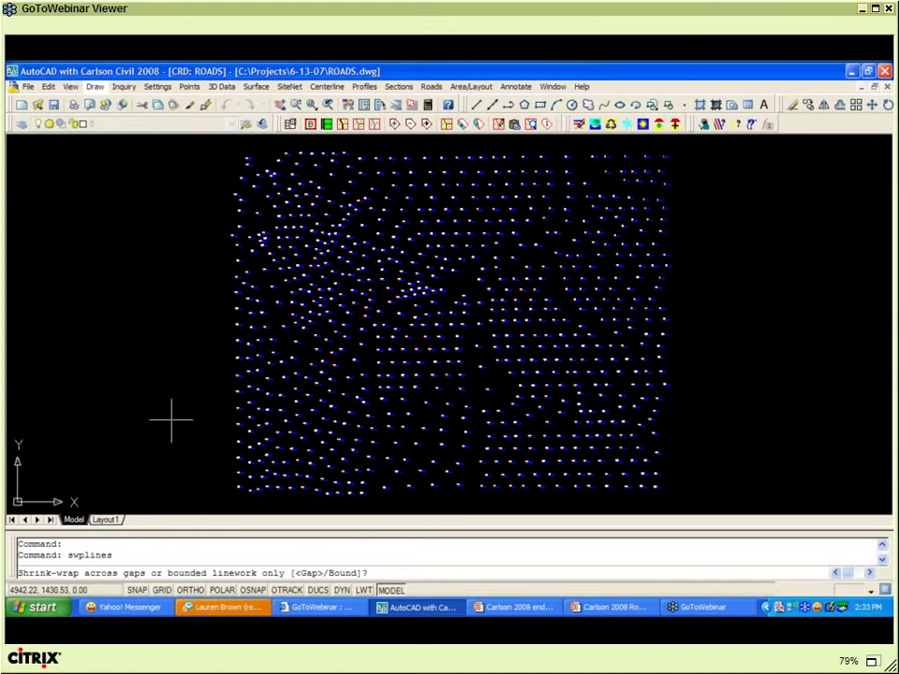
key("Return")
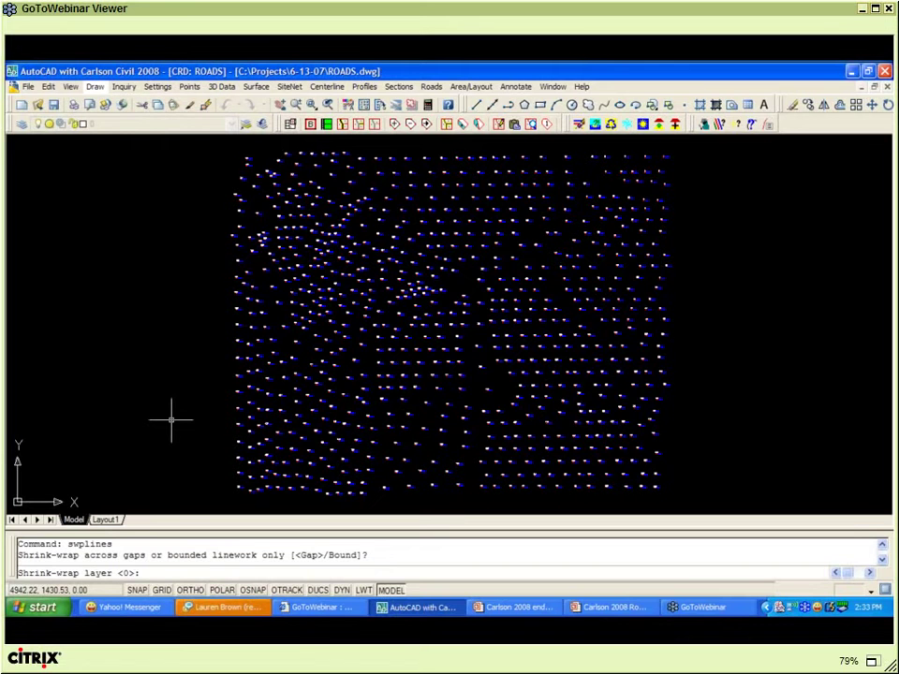
type("BNDY")
key("Return")
key("Return")
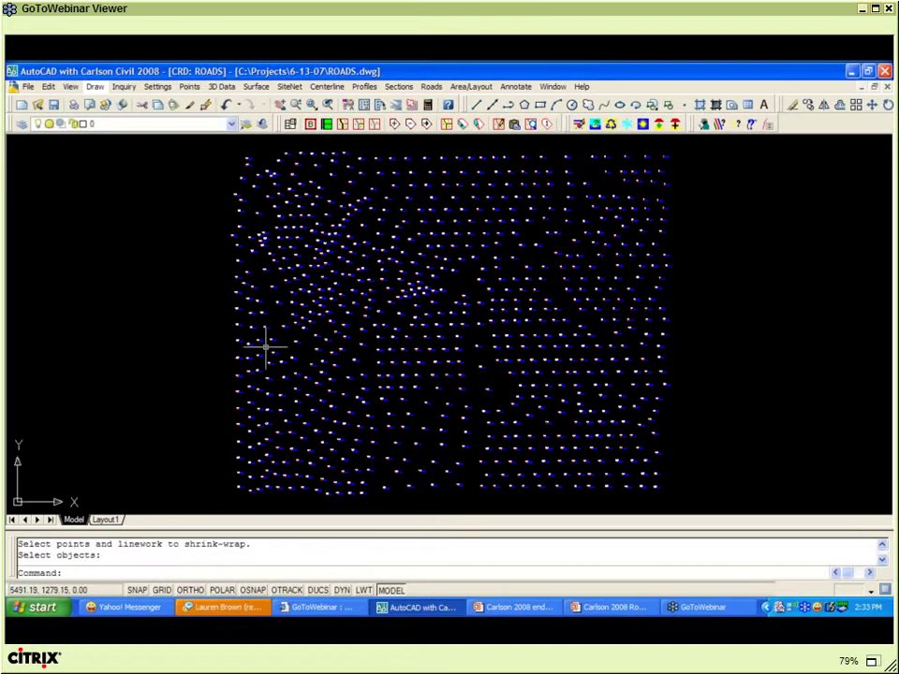
left_click(95, 87)
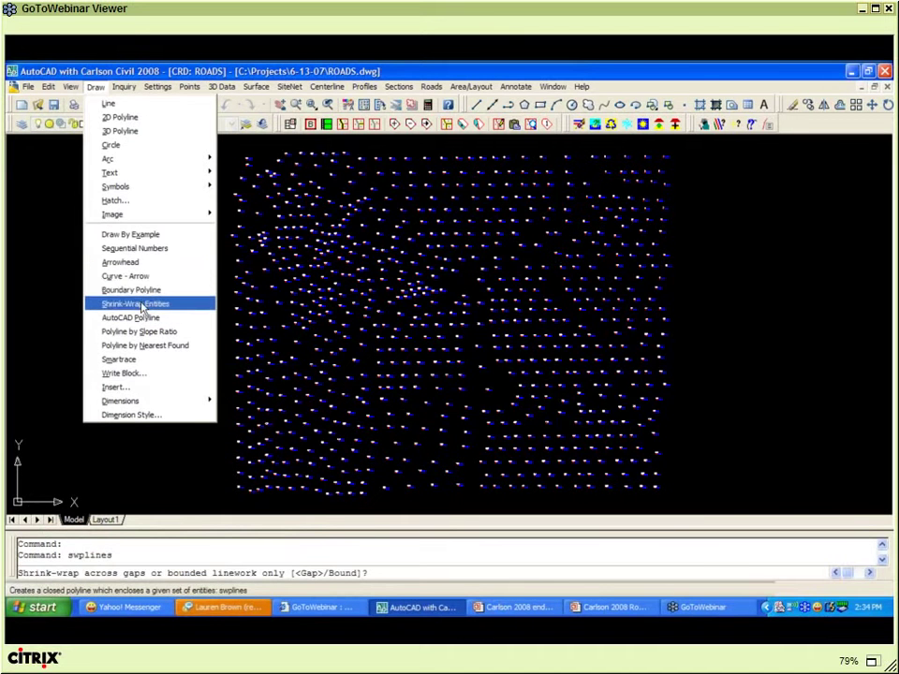
- Shrink-wrap a BNDY-layer boundary around all window-selected points with default perimeter reduction
key("Return")
type("B")
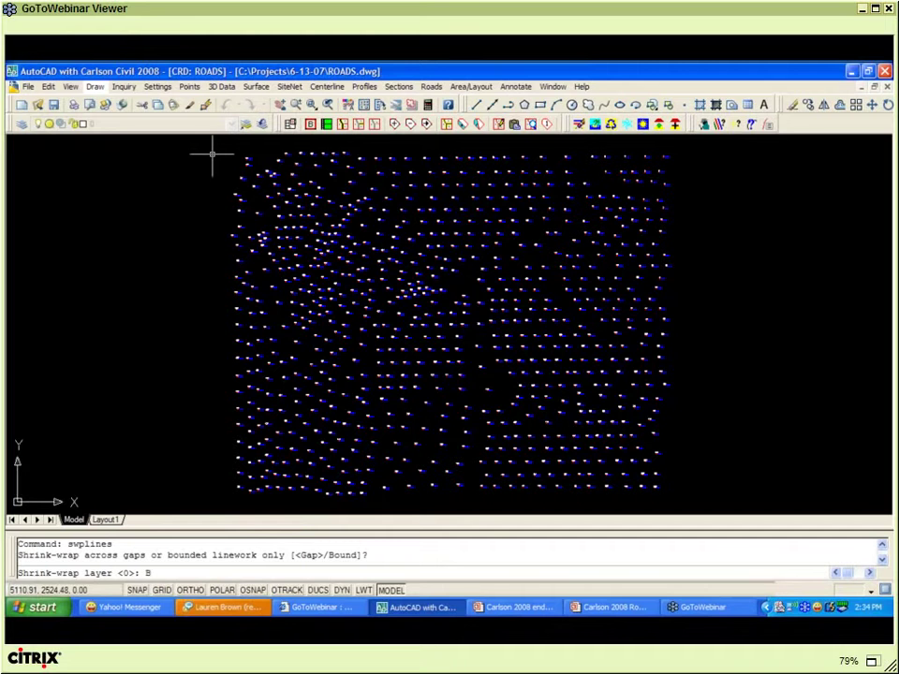
type("ND")
type("Y")
key("Return")
left_click(213, 143)
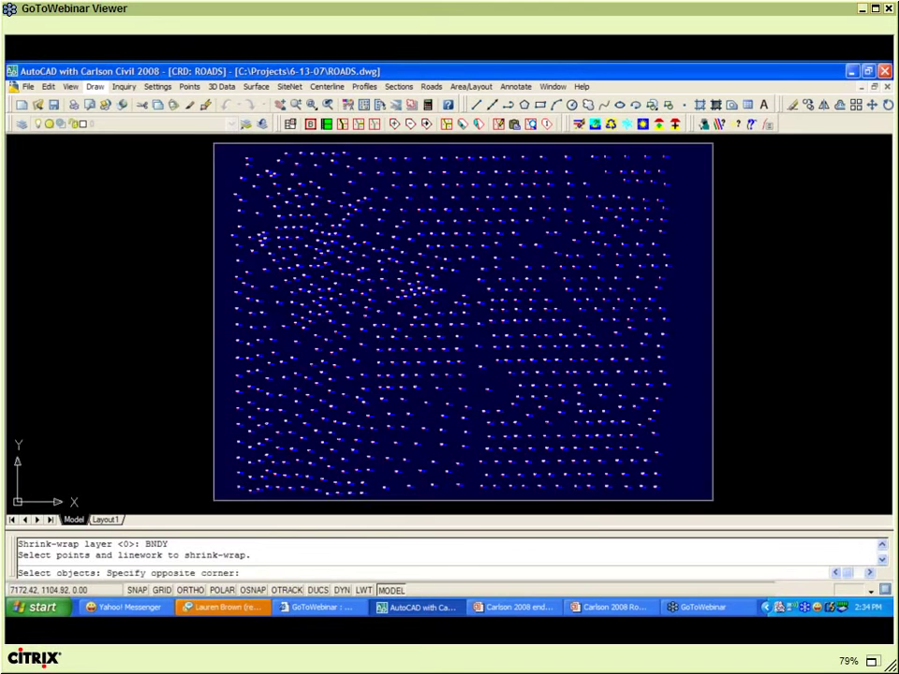
left_click(712, 497)
key("Return")
key("Return")
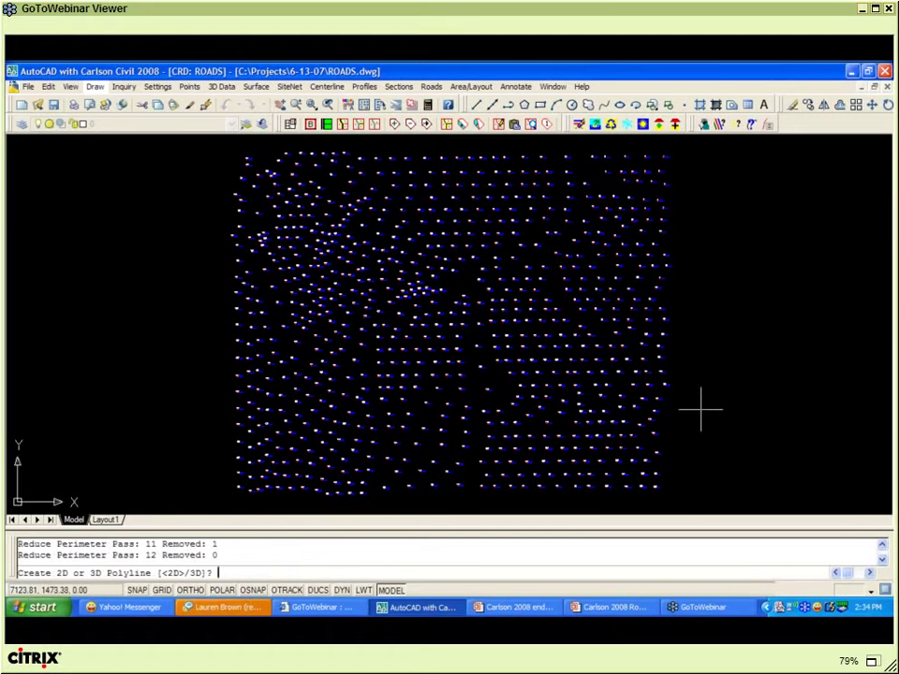
type("3D")
key("BackSpace")
key("BackSpace")
key("Return")
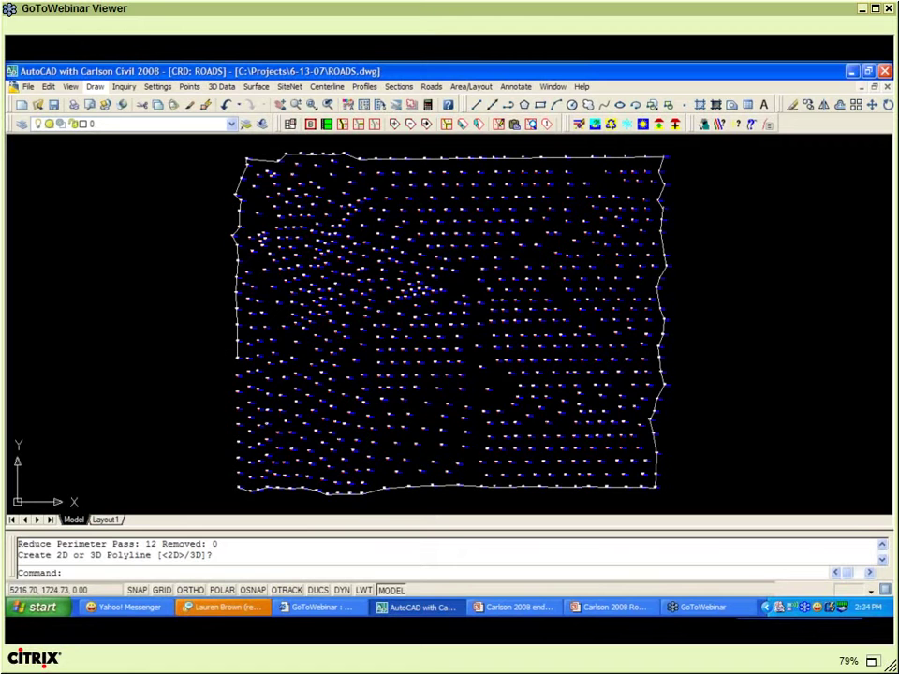
- Grip-stretch a left-edge boundary vertex to a point using Endpoint snap
left_click(236, 345)
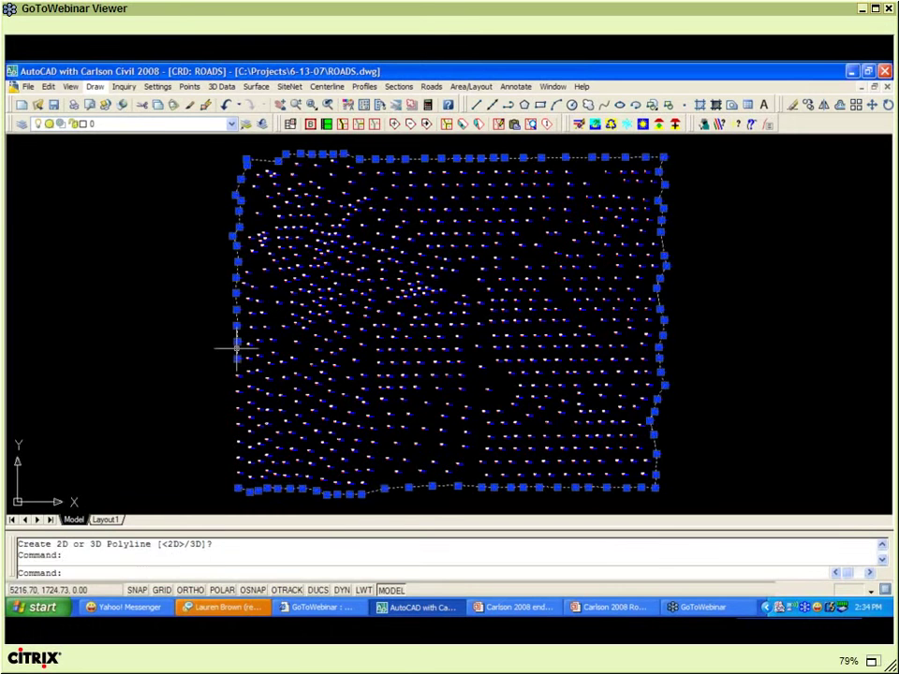
left_click(237, 361)
right_click(251, 461, "shift")
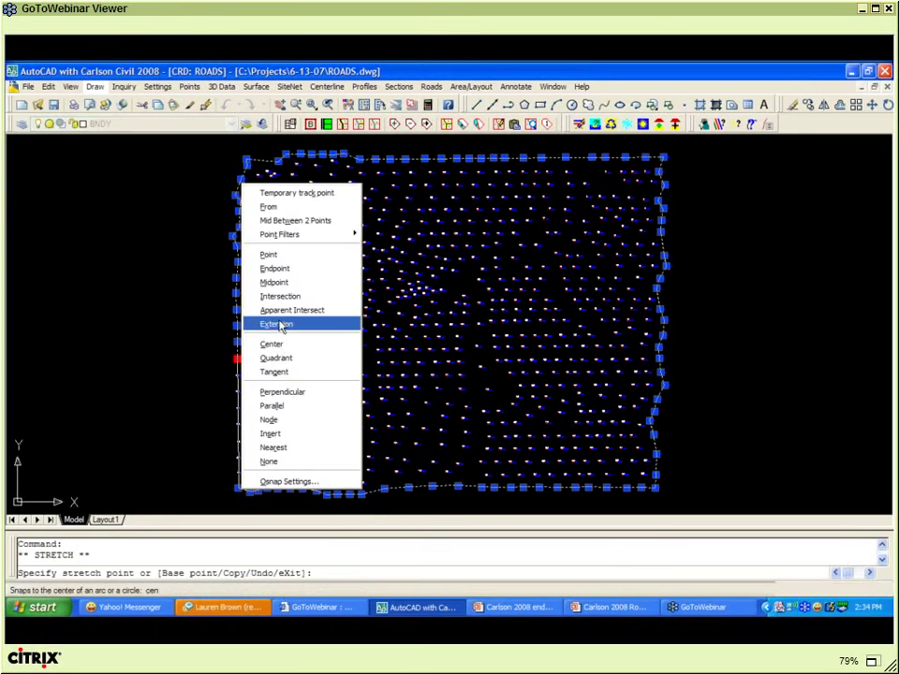
left_click(279, 272)
left_click(237, 487)
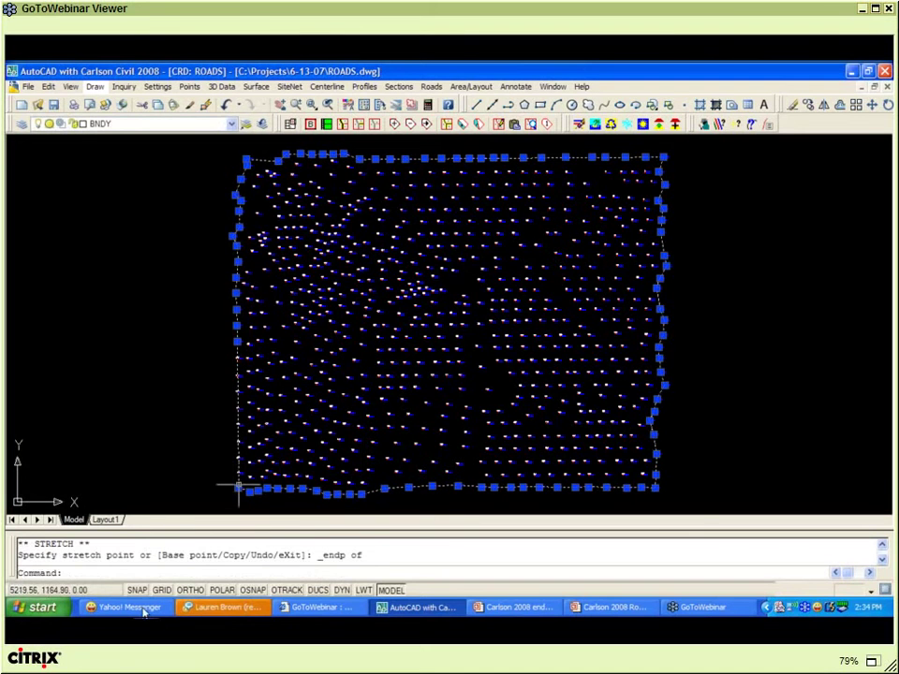
left_click(140, 607)
- Set the Yahoo! Messenger status to 'Web meeting with dealers'
right_click(143, 607)
left_click(815, 133)
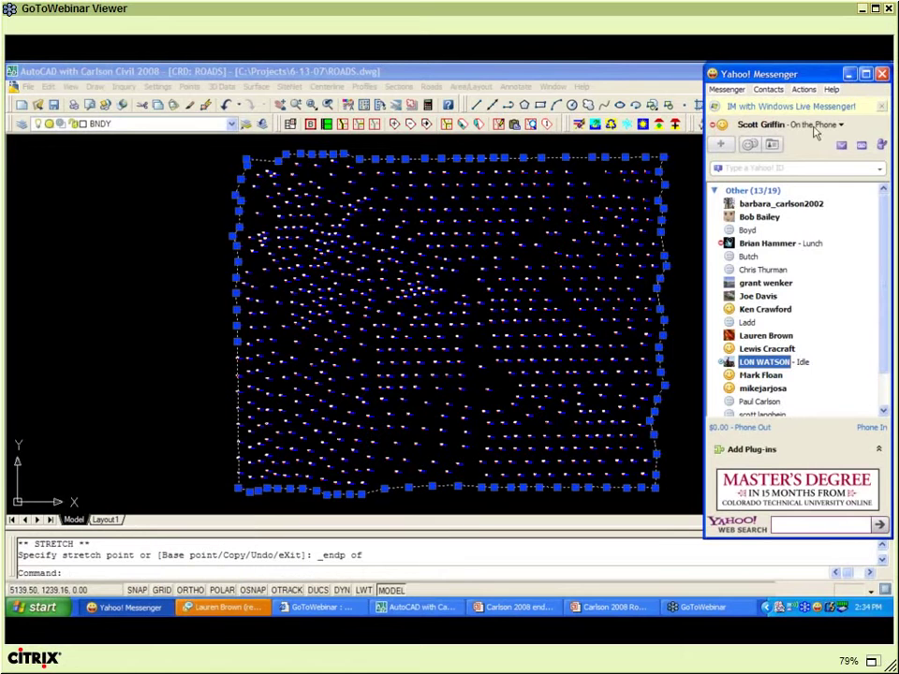
left_click(814, 129)
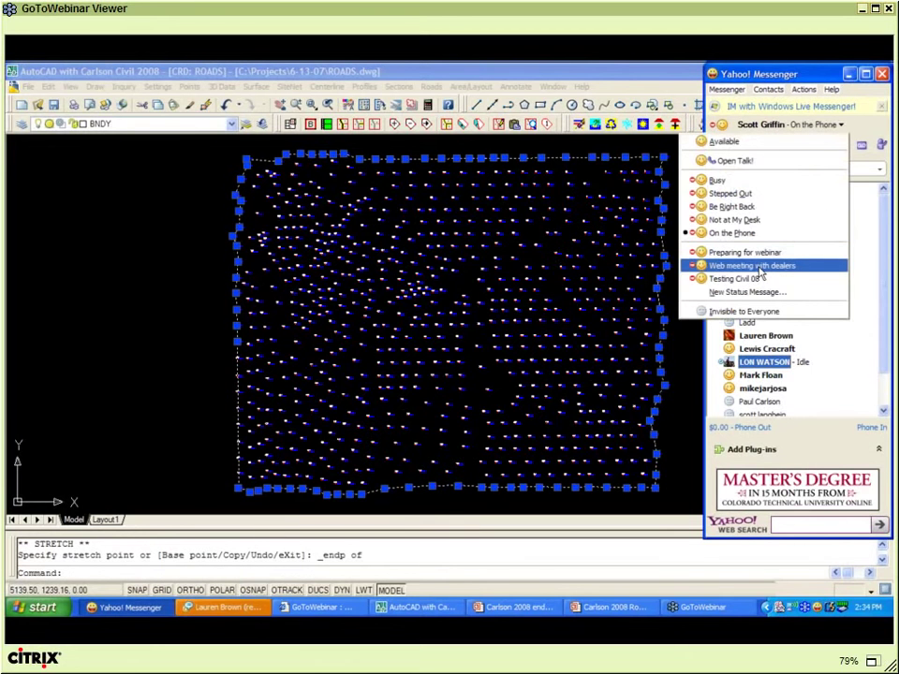
left_click(761, 266)
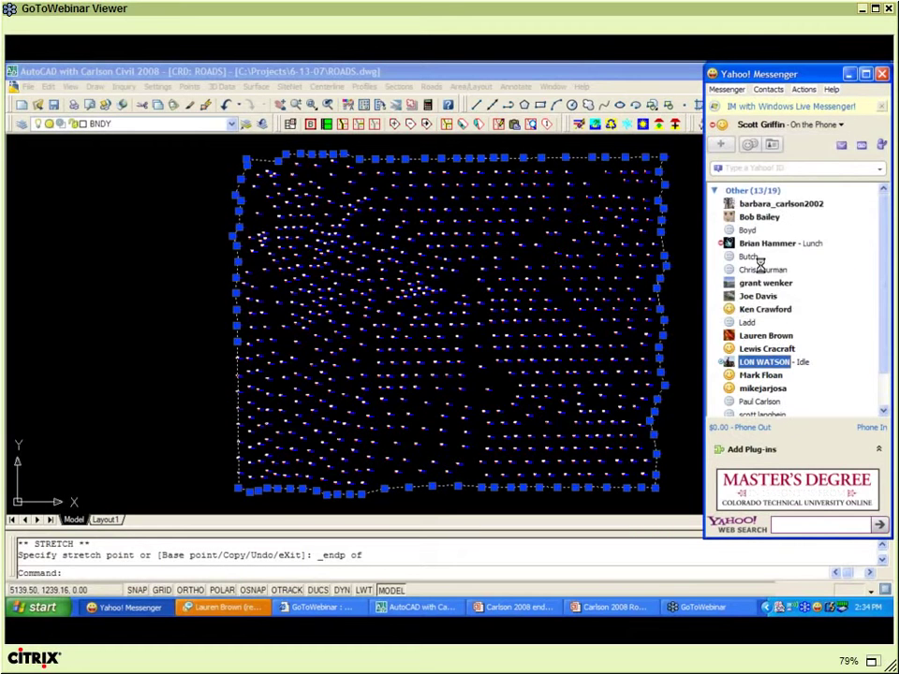
key("Return")
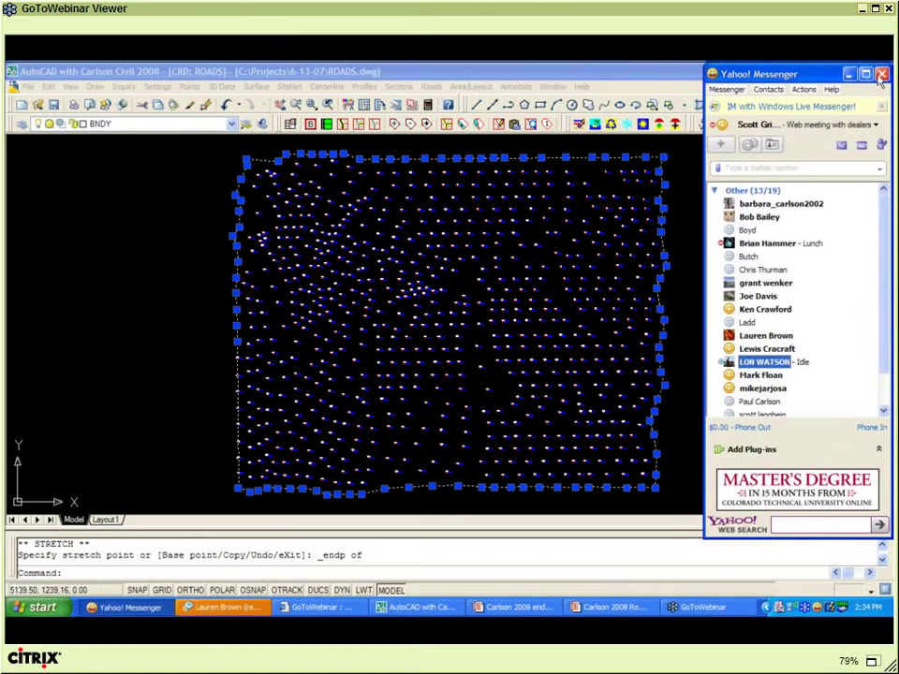
- Close the Messenger main and chat windows and cancel the pending vertex stretch
left_click(881, 74)
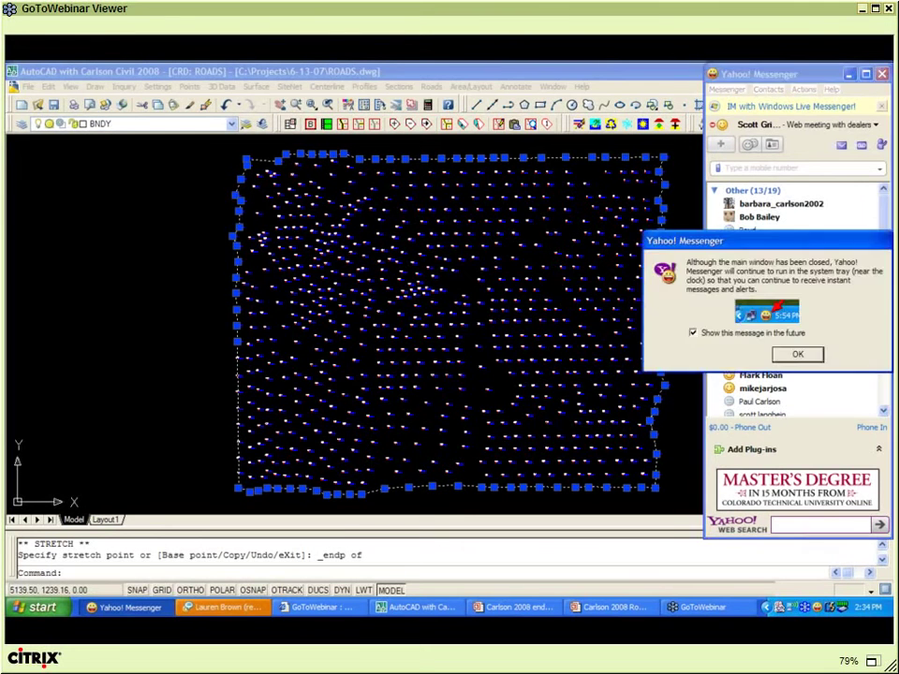
key("Return")
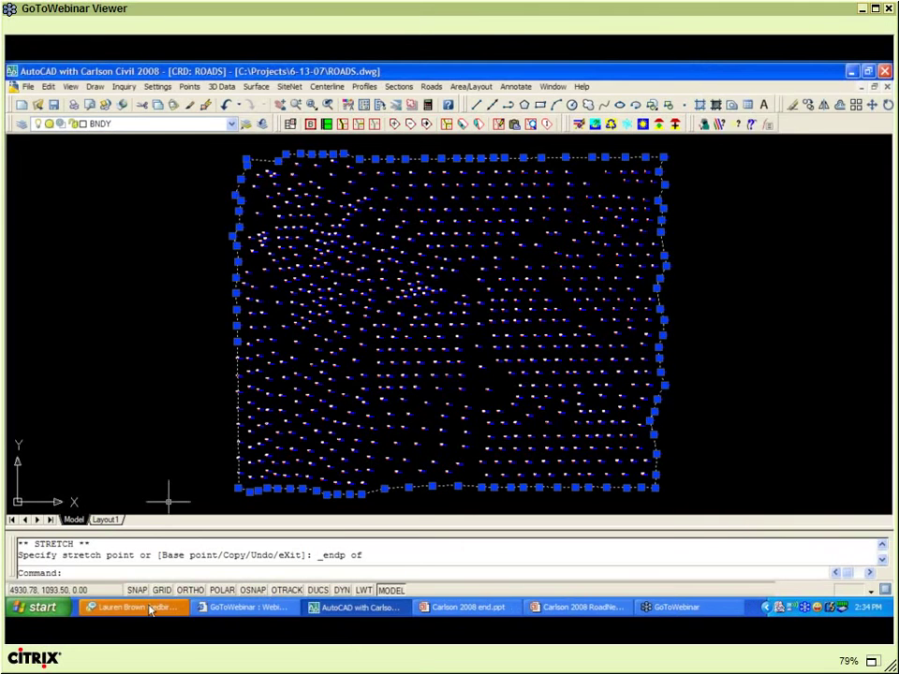
left_click(150, 609)
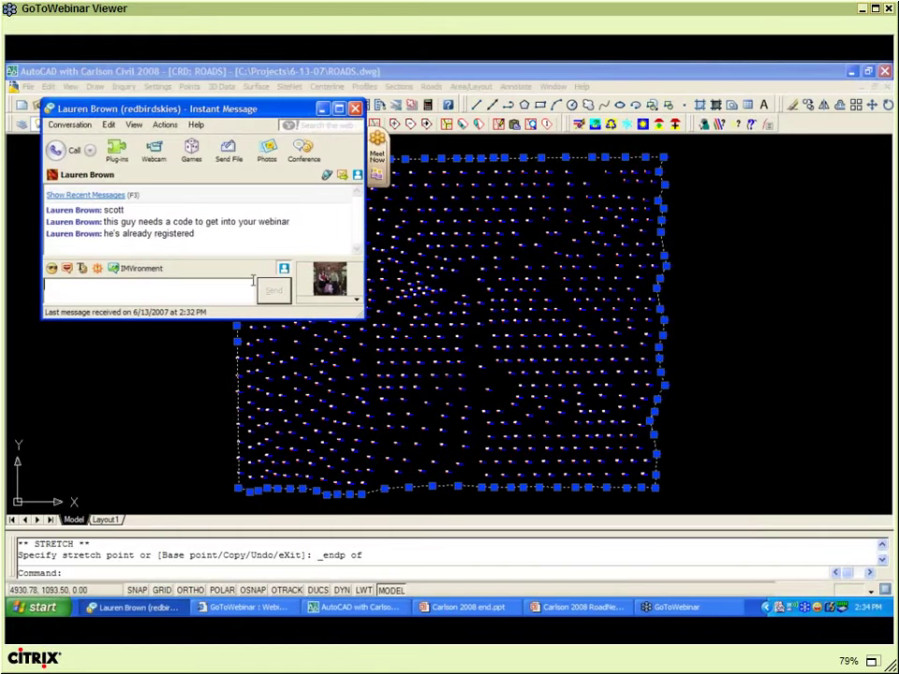
left_click(355, 110)
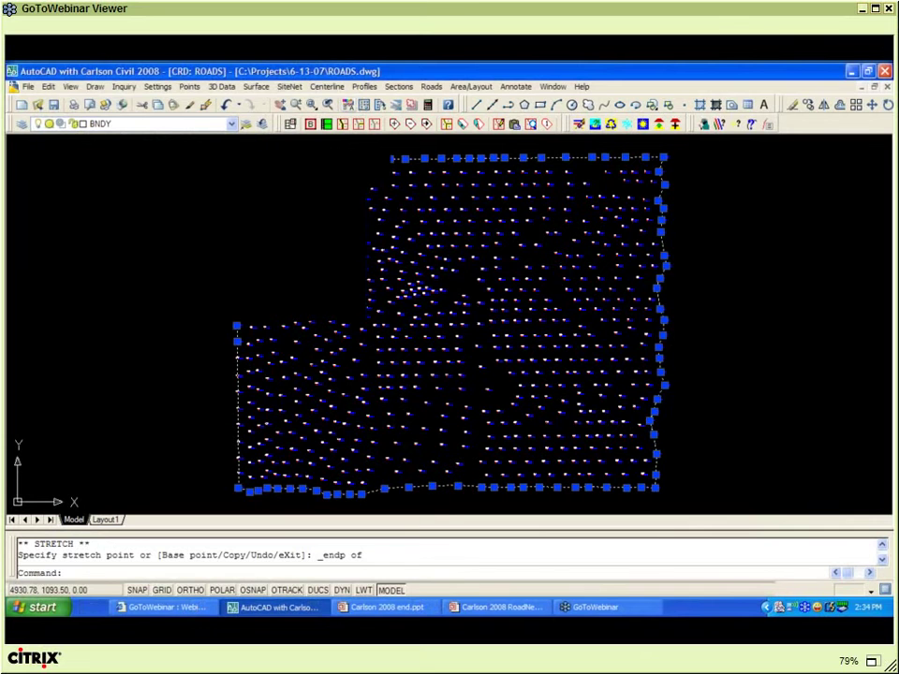
key("Escape")
- Set up Triangulate & Contour to write a binary TIN named EG, reviewing its option pages
left_click(251, 89)
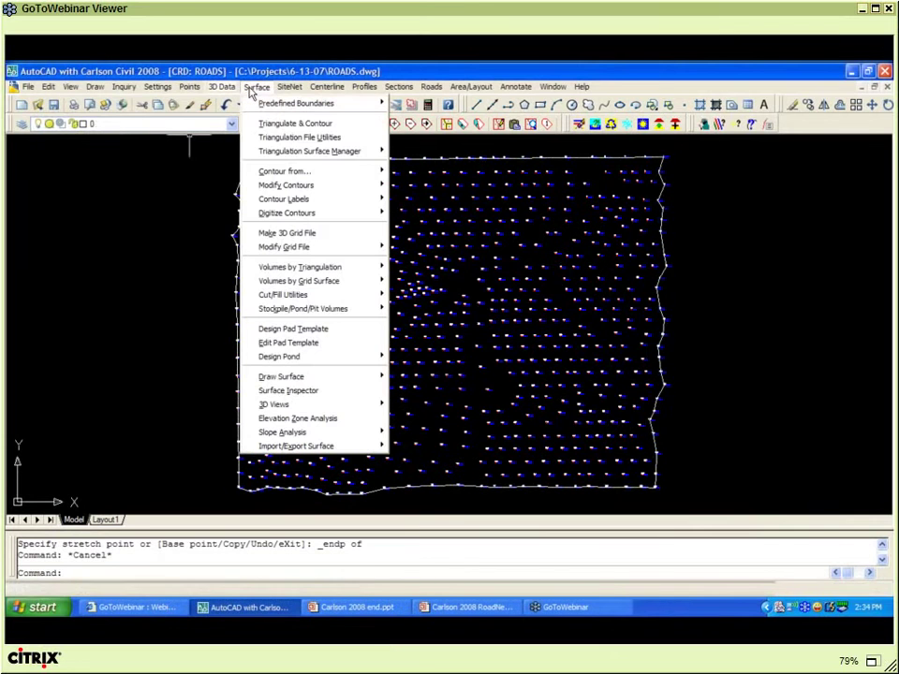
left_click(276, 125)
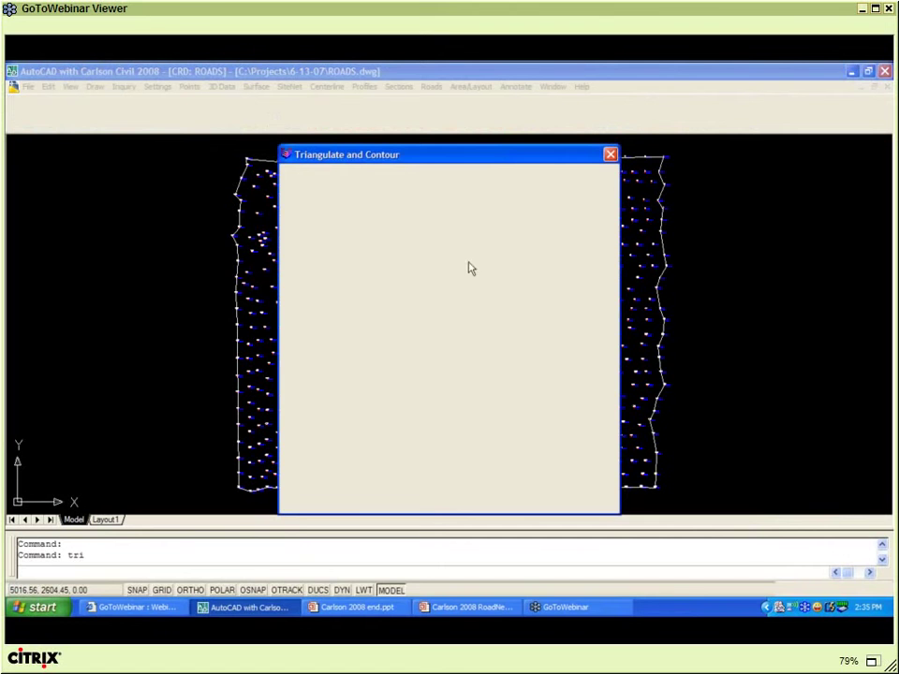
left_click(470, 261)
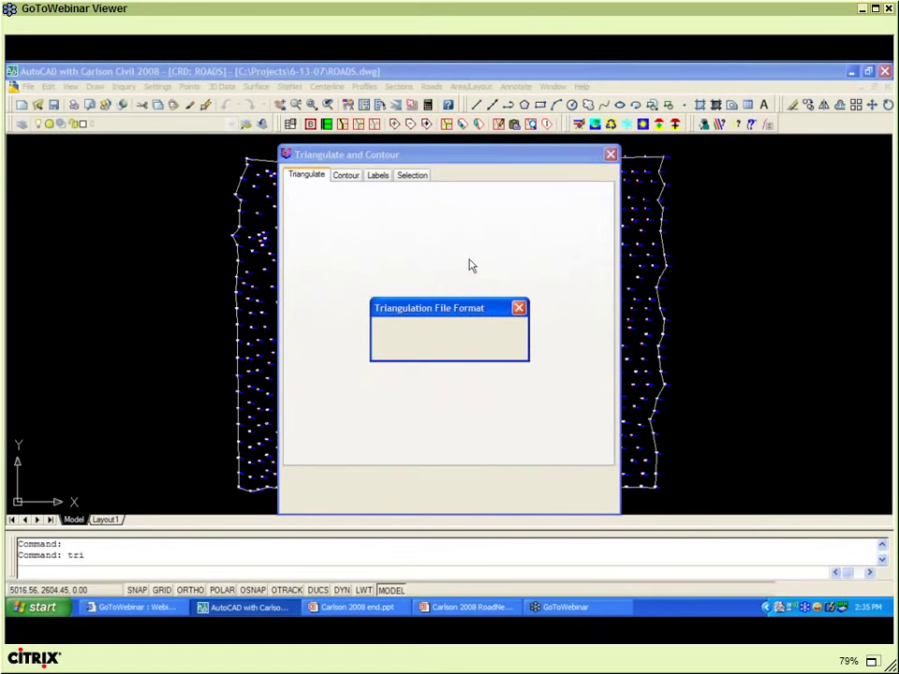
left_click(445, 328)
type("EG")
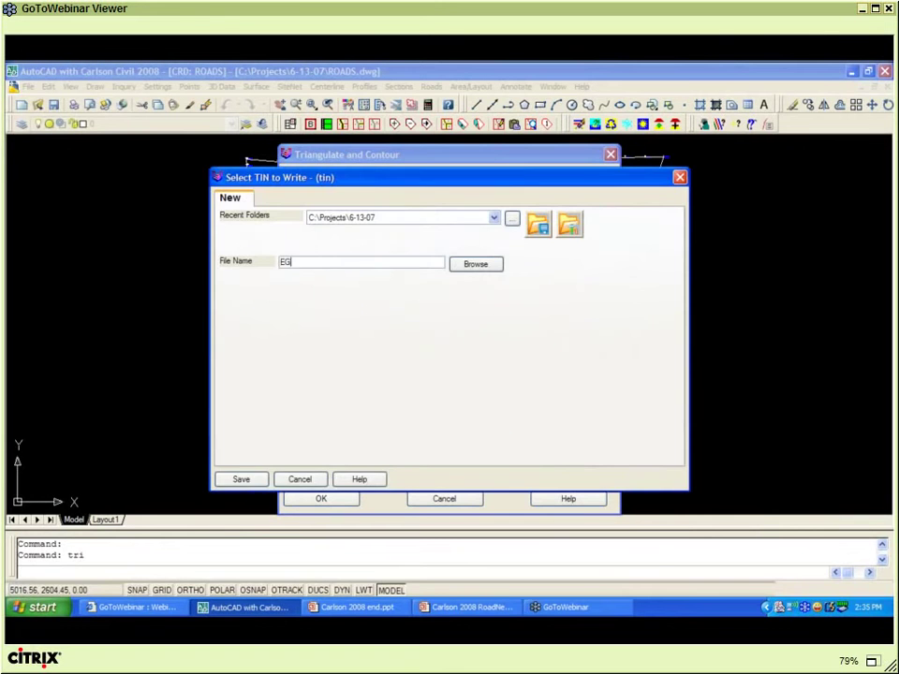
left_click(249, 480)
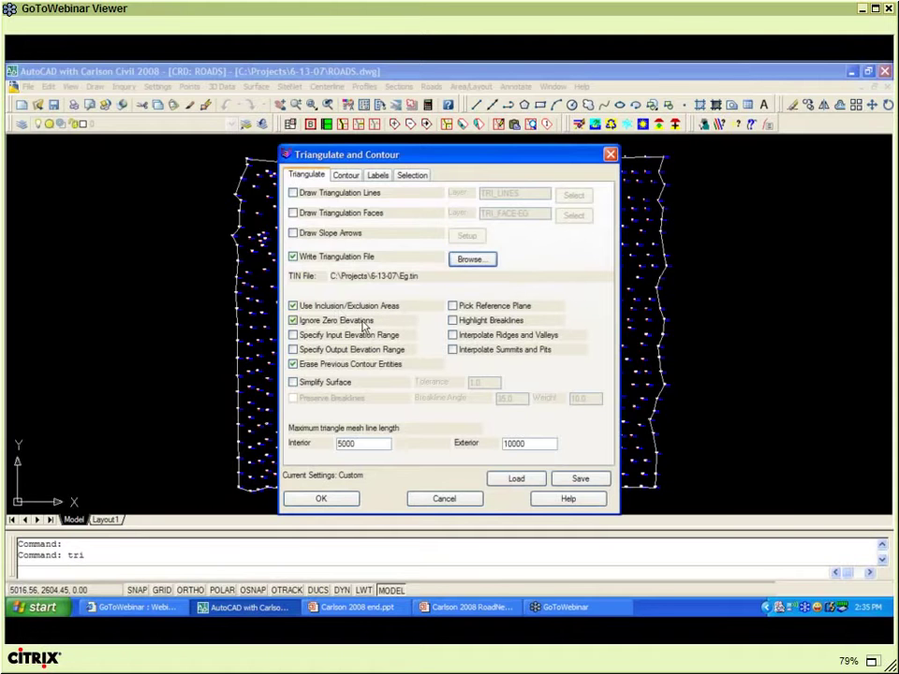
left_click(347, 177)
left_click(376, 177)
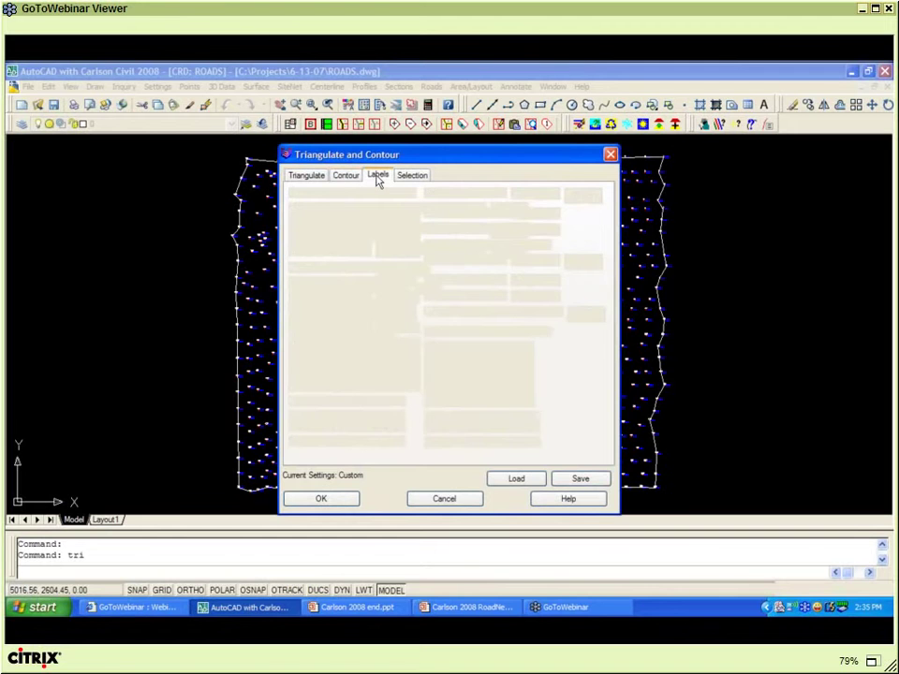
left_click(408, 177)
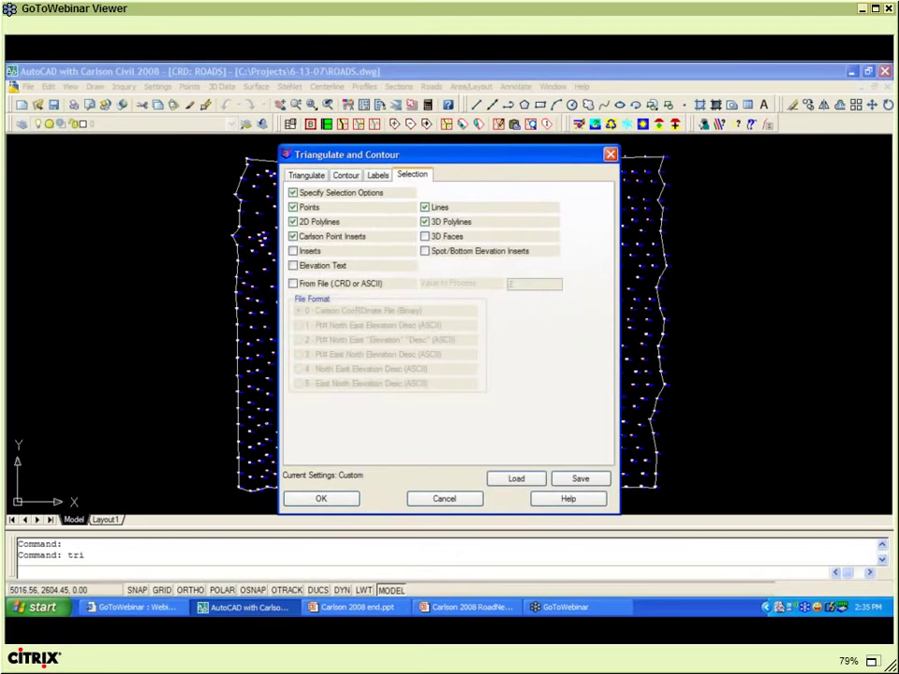
left_click(321, 499)
- Triangulate the window-selected points inside the site perimeter, answering Y to reset afterward
left_click(237, 433)
key("Return")
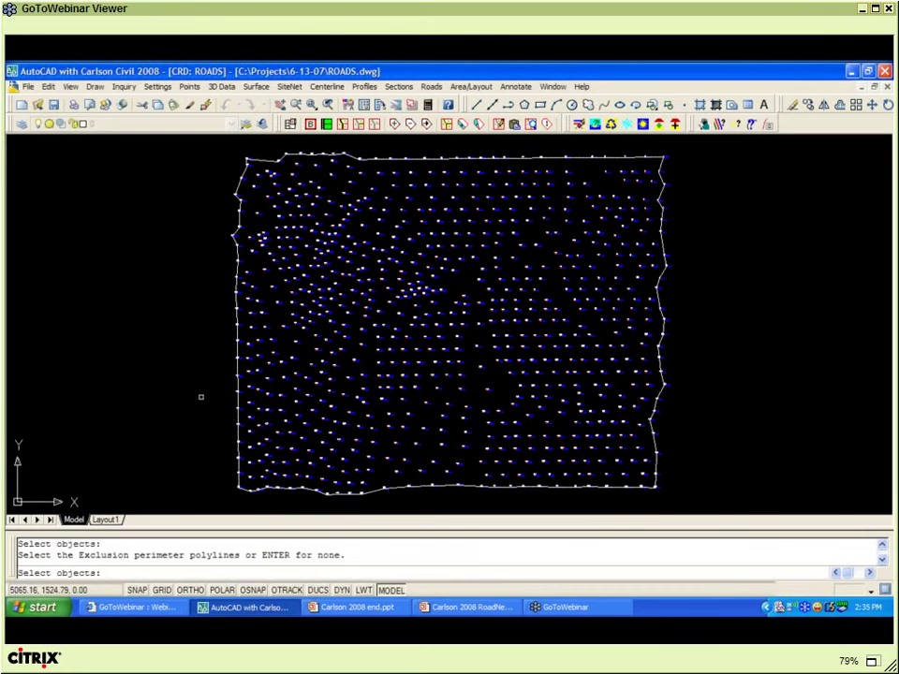
key("Return")
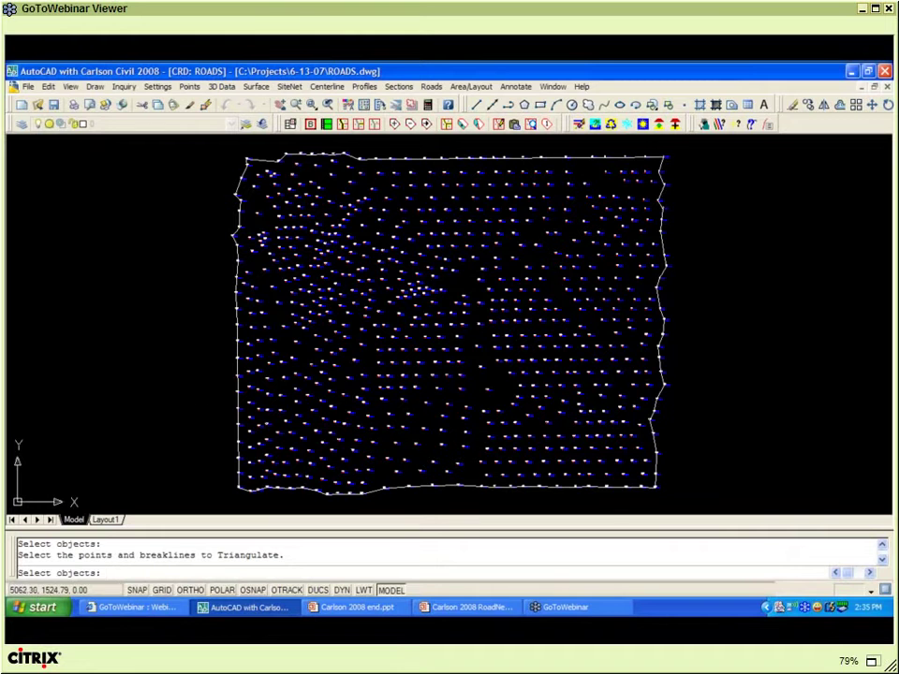
left_click(198, 142)
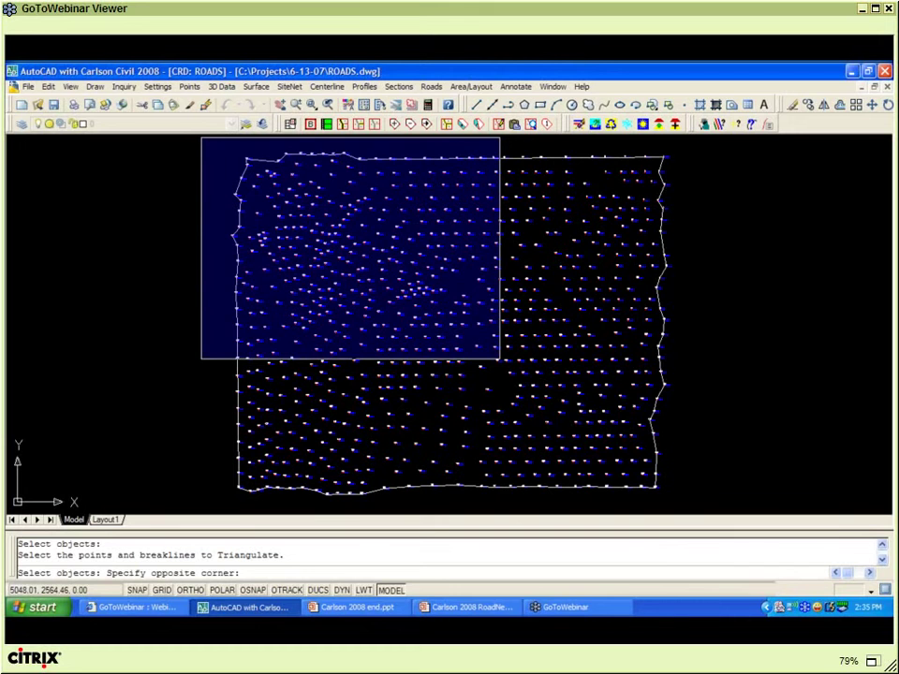
left_click(695, 502)
key("Return")
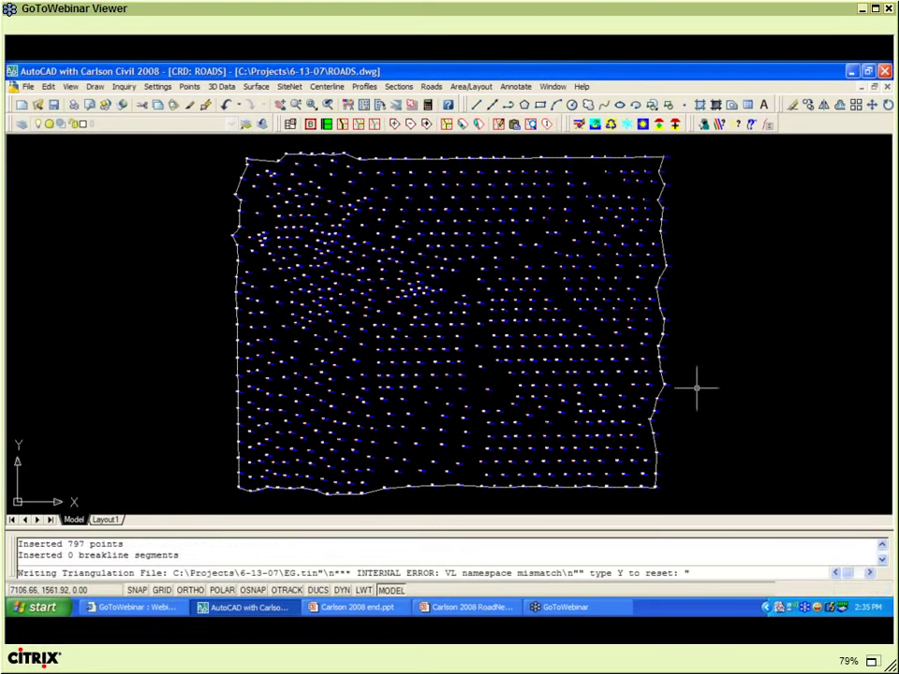
type("Y")
key("Return")
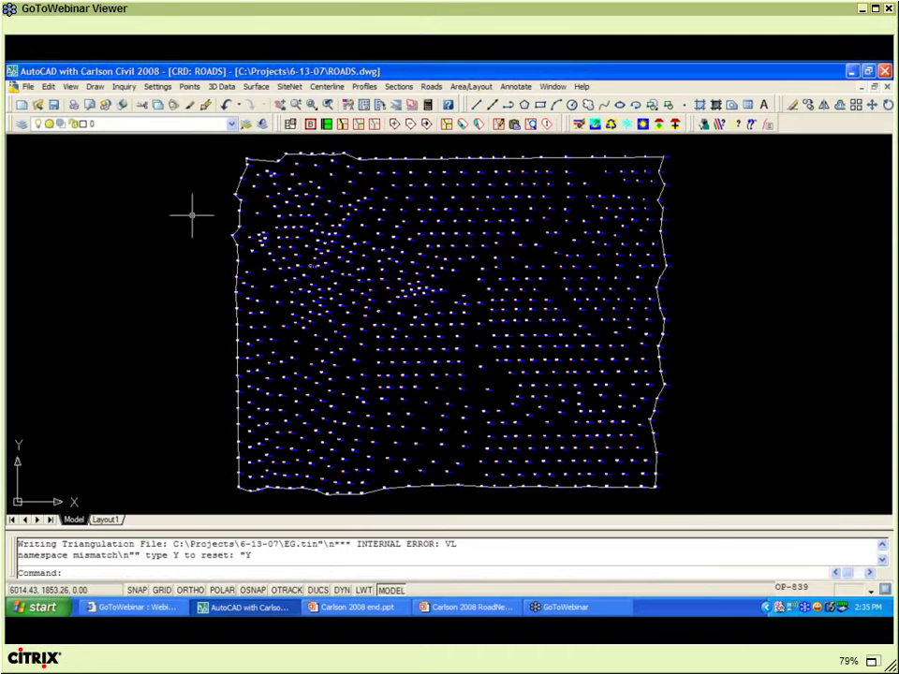
- Load EG.tin in the Surface 3D Viewer and tilt the terrain into a low oblique view
left_click(70, 87)
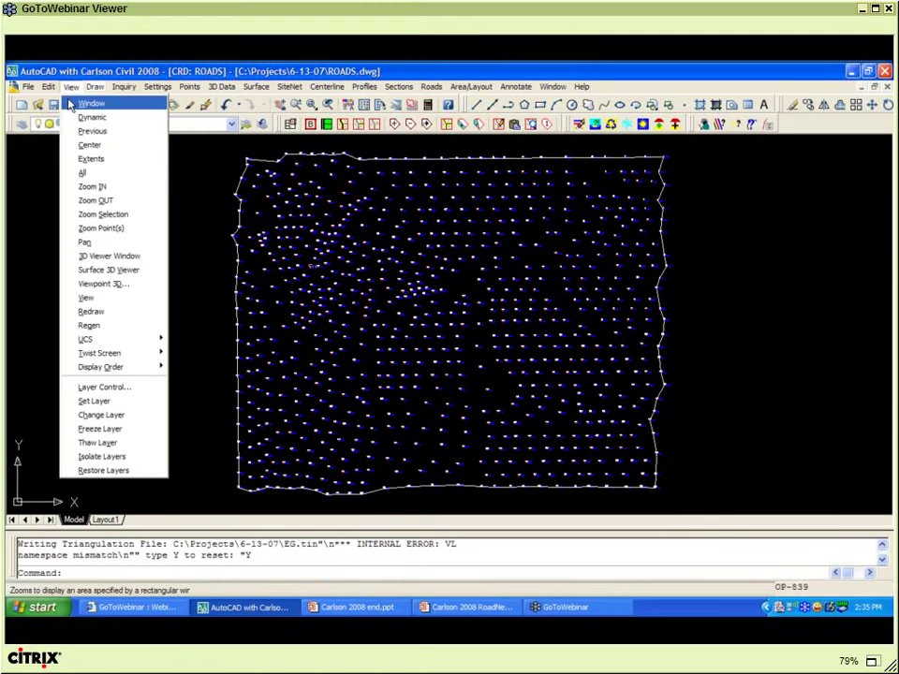
left_click(107, 270)
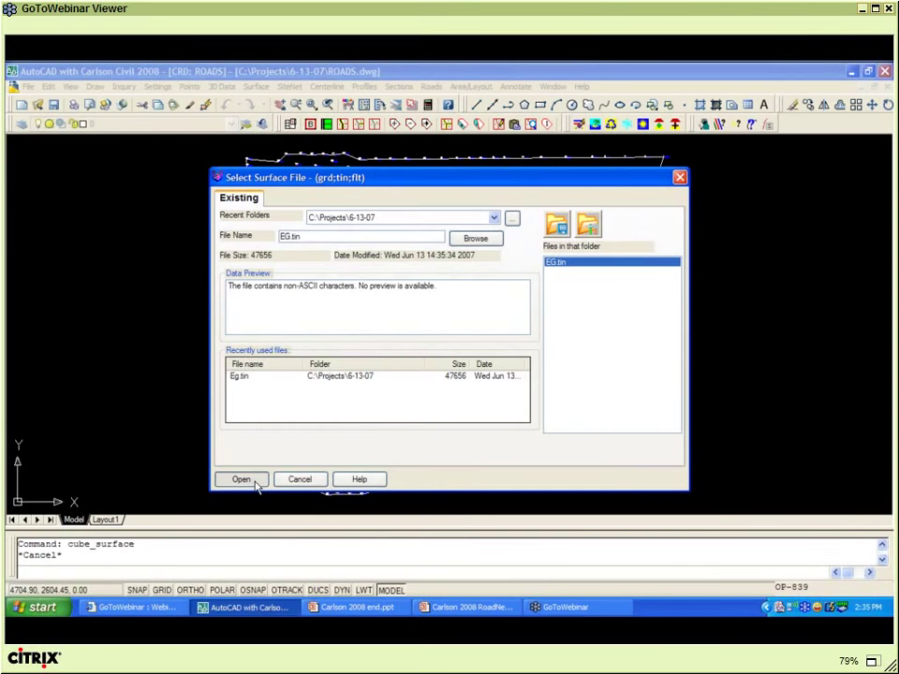
left_click(242, 479)
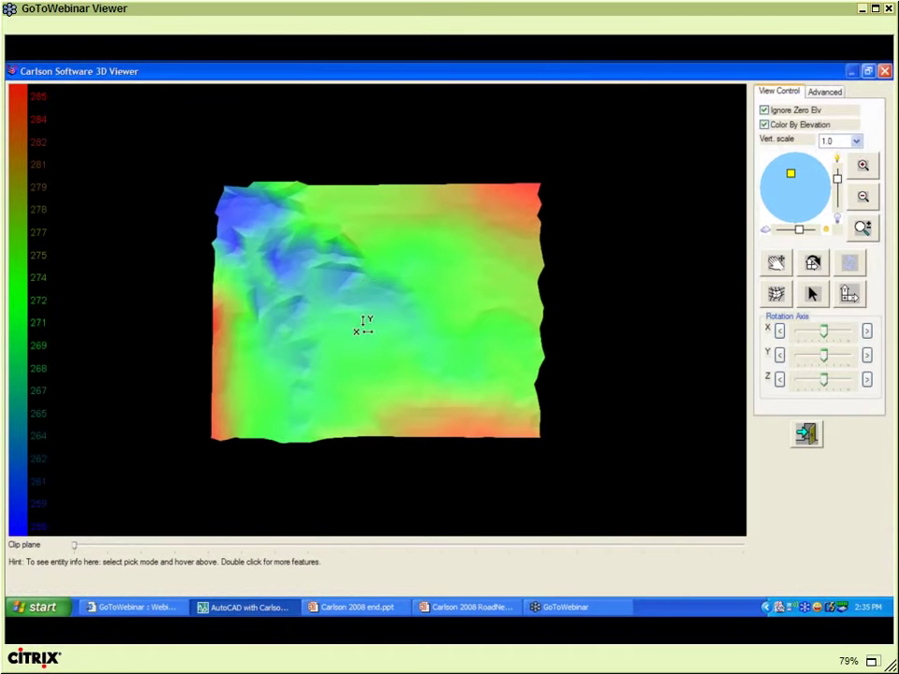
left_click_drag(363, 328, 369, 418)
left_click_drag(367, 328, 357, 405)
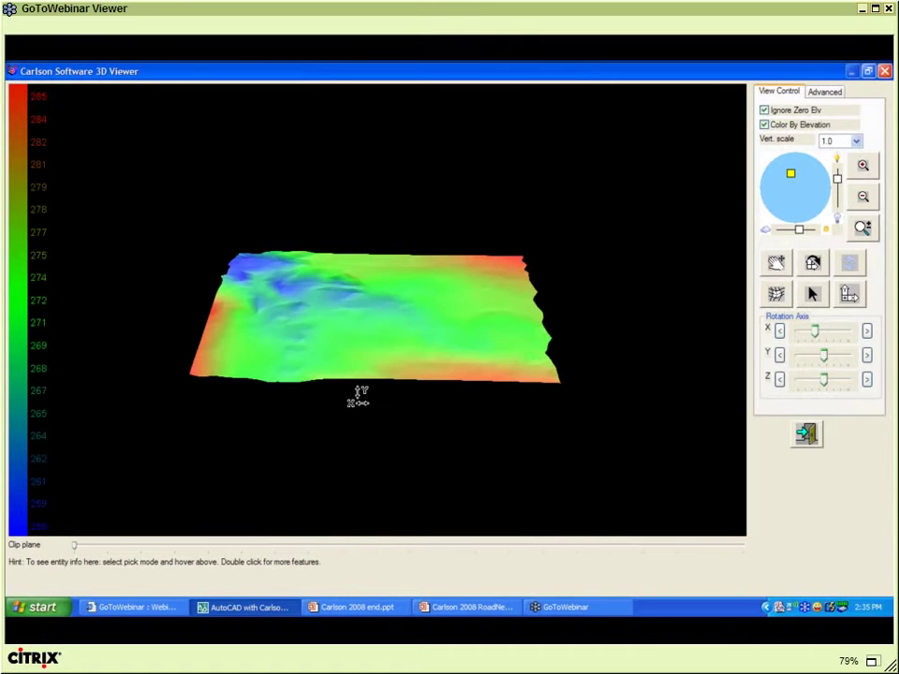
scroll(358, 399, "up", 5)
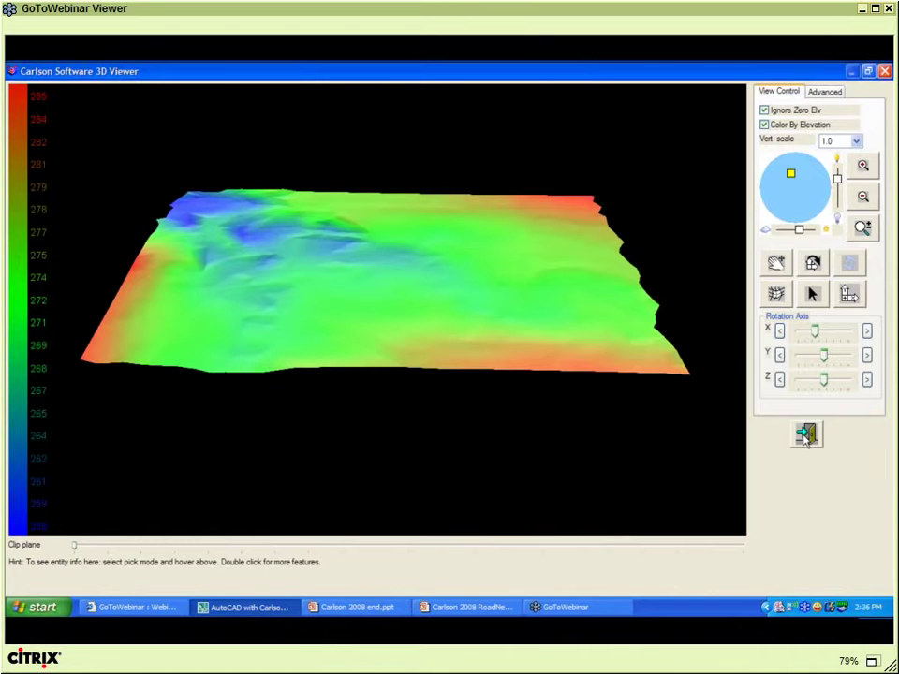
left_click_drag(374, 300, 375, 398)
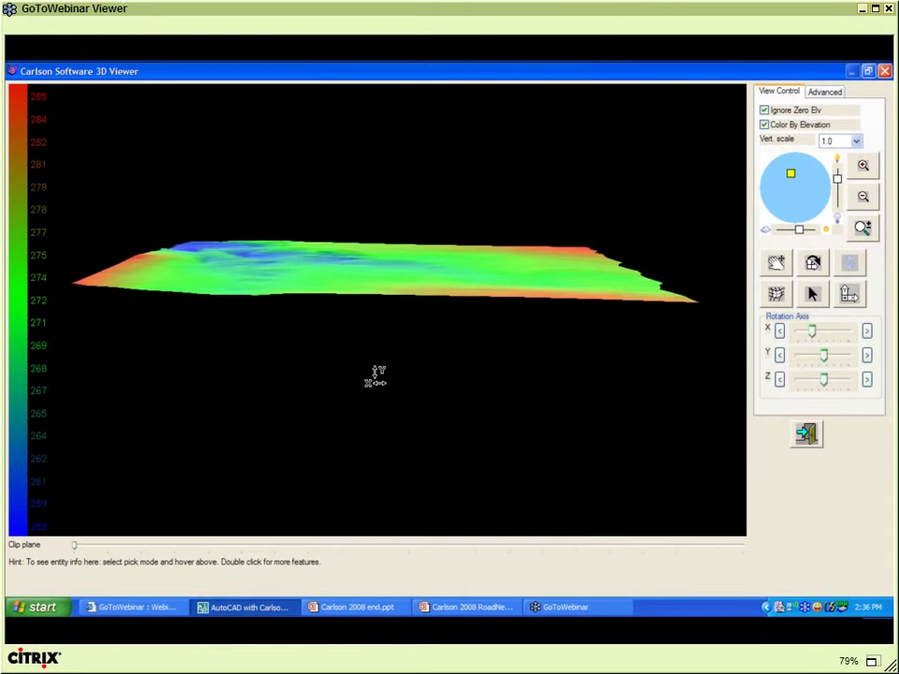
left_click_drag(376, 377, 376, 396)
left_click(807, 440)
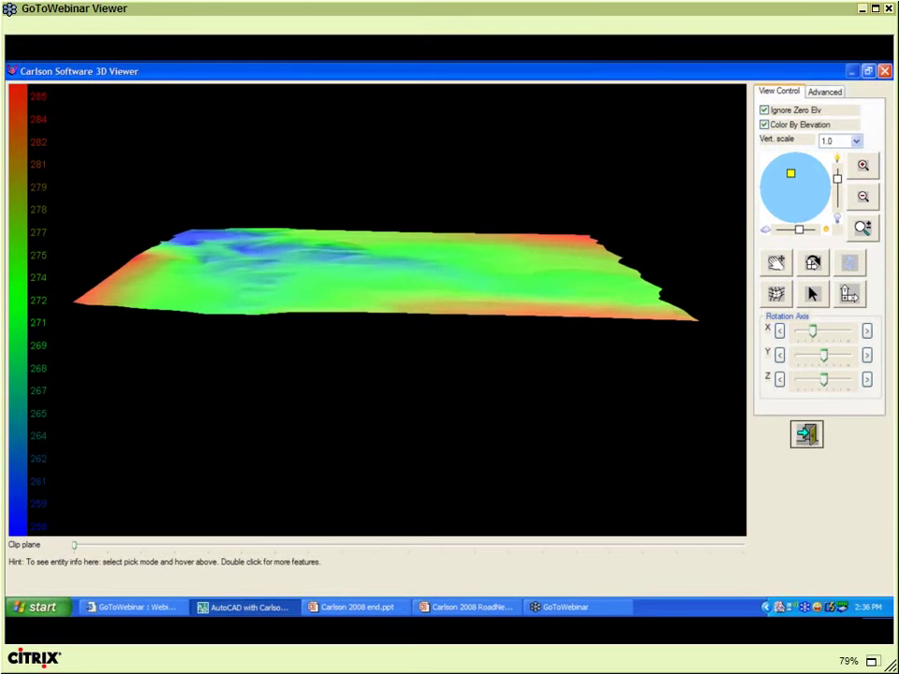
- Draw a three-vertex polyline (PL) across the site from left to right
type("PL")
key("Return")
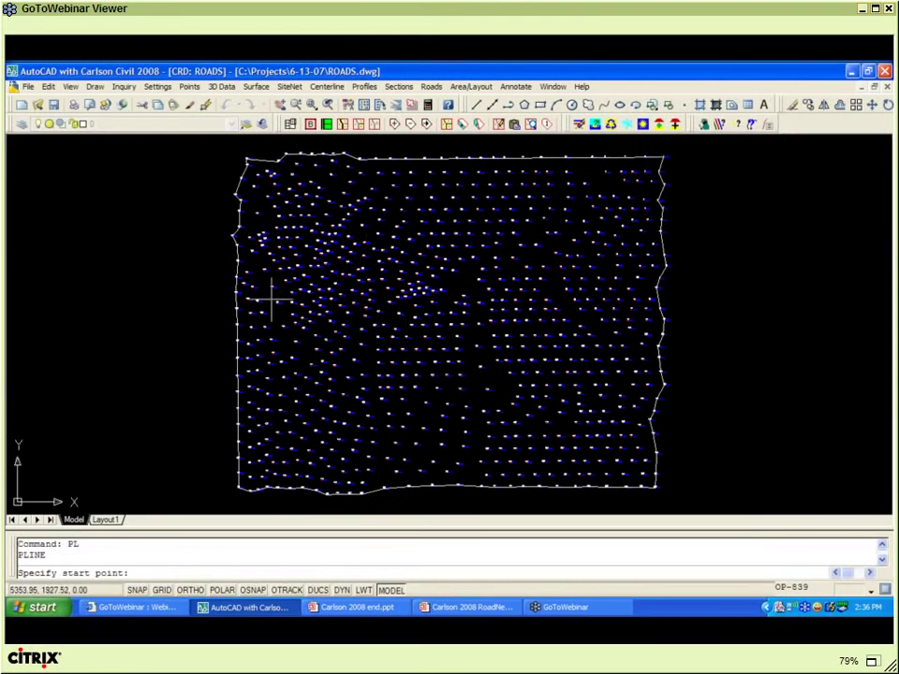
left_click(271, 298)
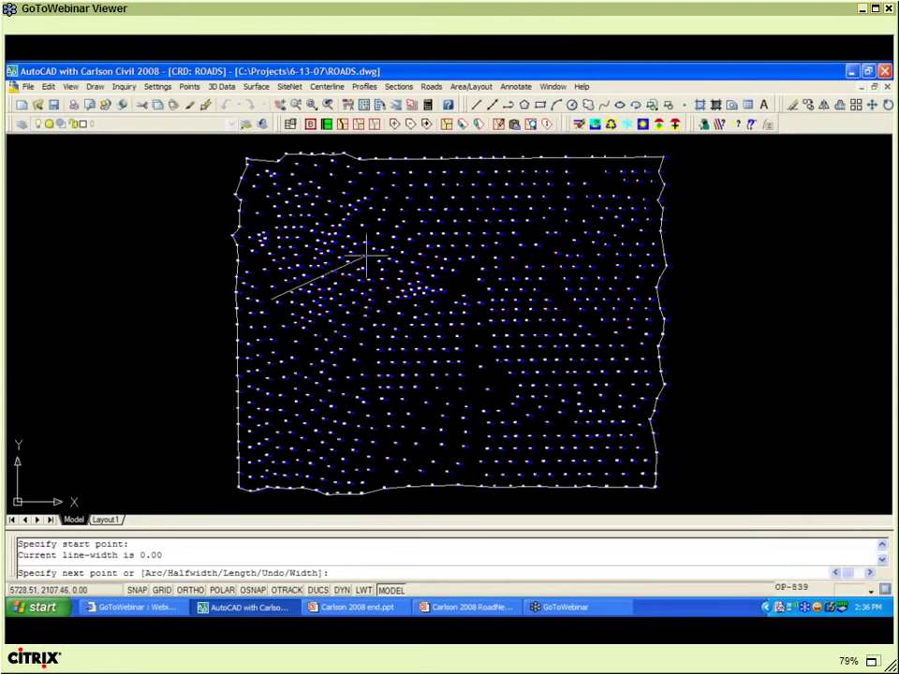
left_click(433, 235)
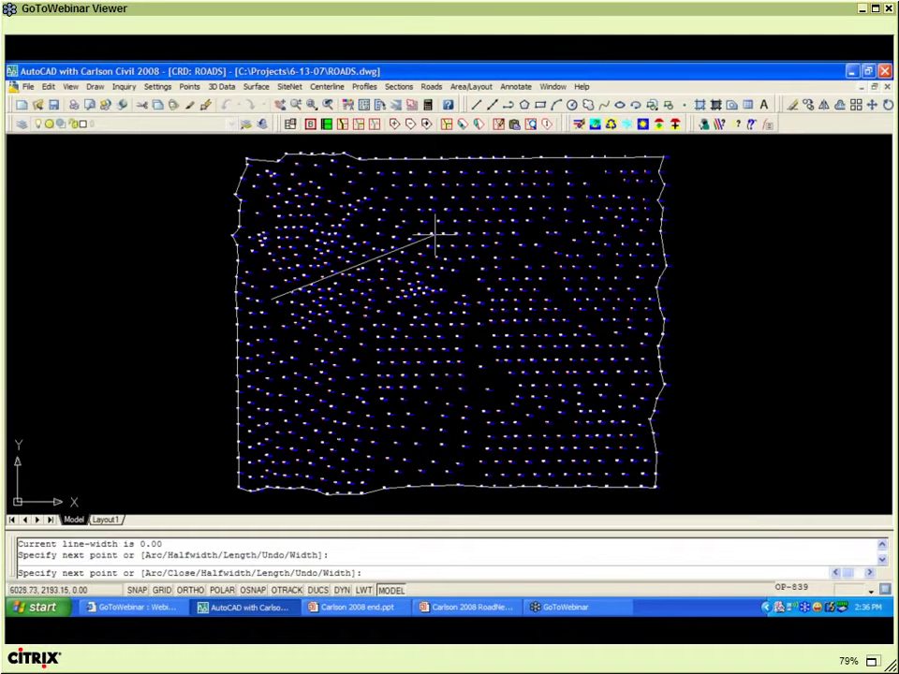
left_click(609, 267)
right_click(610, 281)
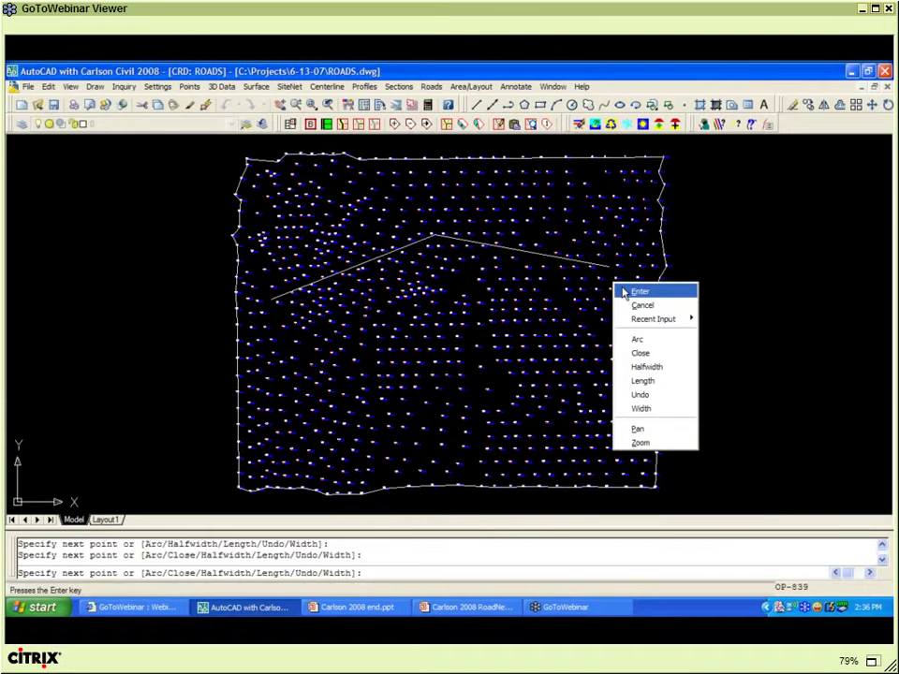
left_click(644, 291)
- Freeze the PNTS and PNTSMARK layers by picking points with Layer Off
left_click(626, 124)
left_click(601, 185)
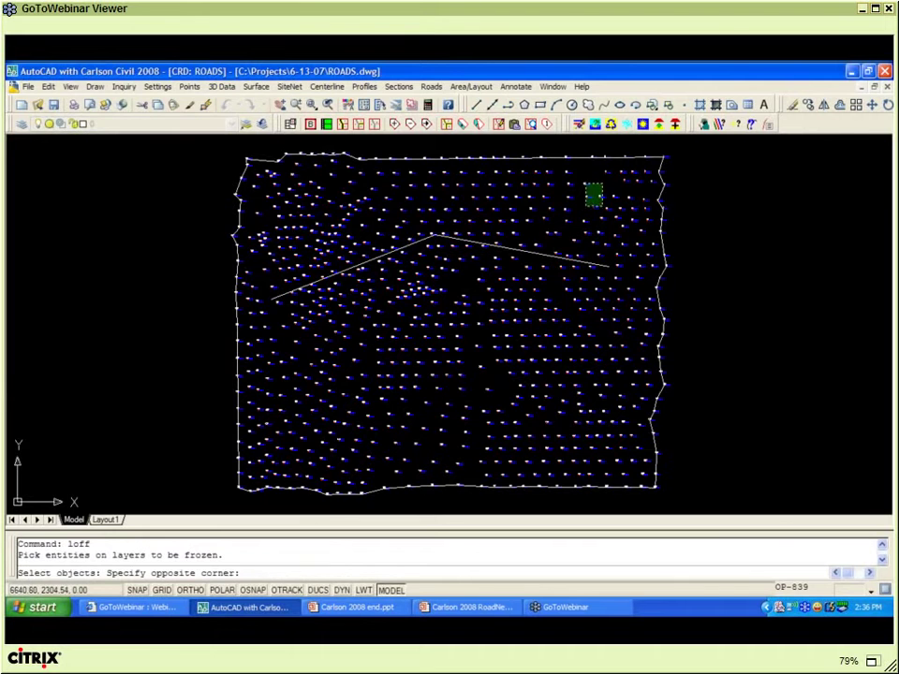
left_click(587, 204)
key("Return")
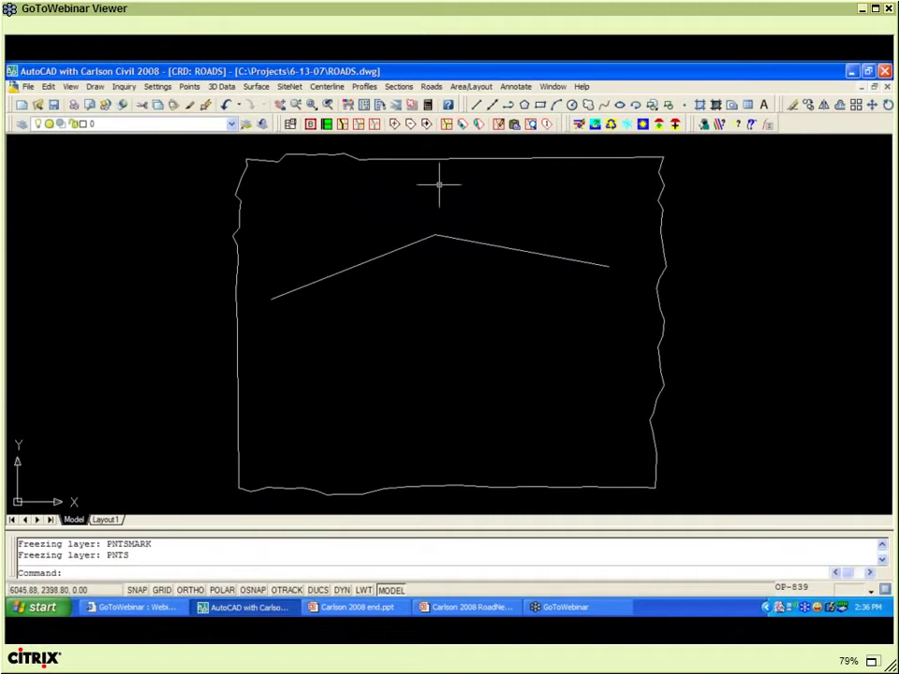
- Create a new road network file named ROADS from Roads > Road Network
left_click(327, 87)
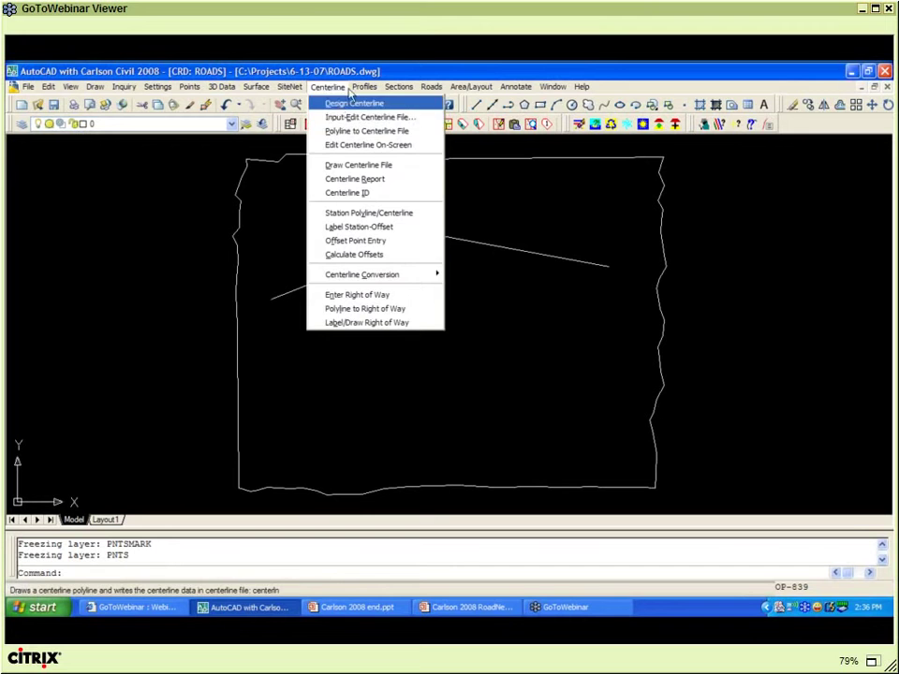
left_click(354, 103)
left_click(364, 87)
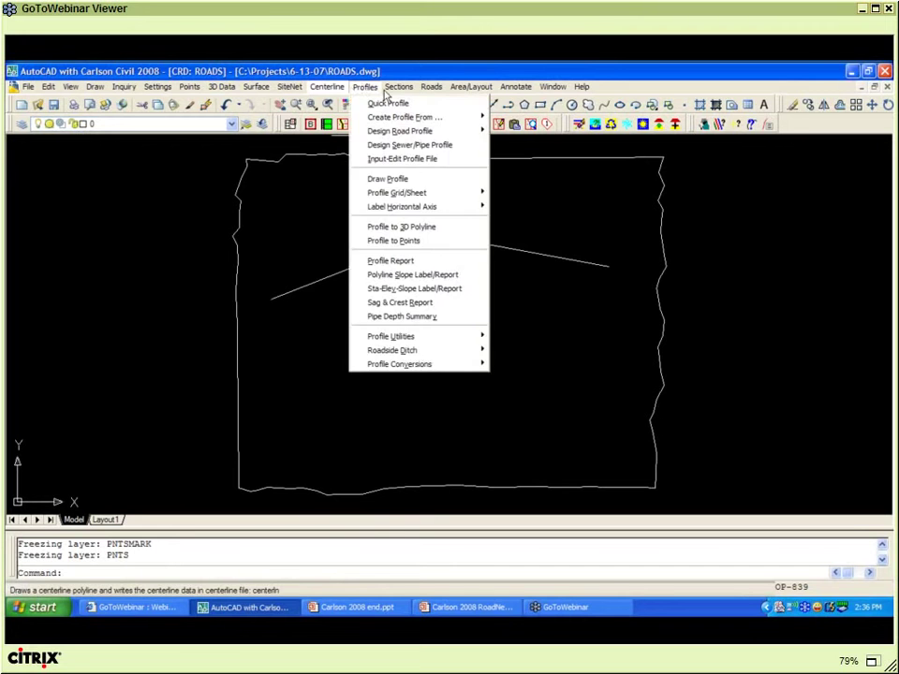
left_click(364, 87)
left_click(429, 89)
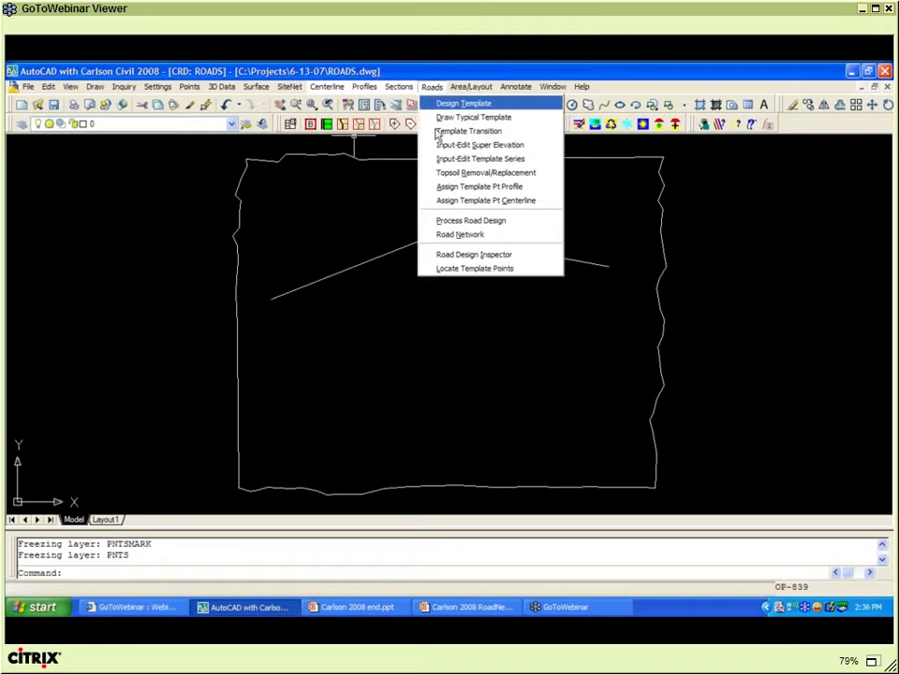
left_click(460, 235)
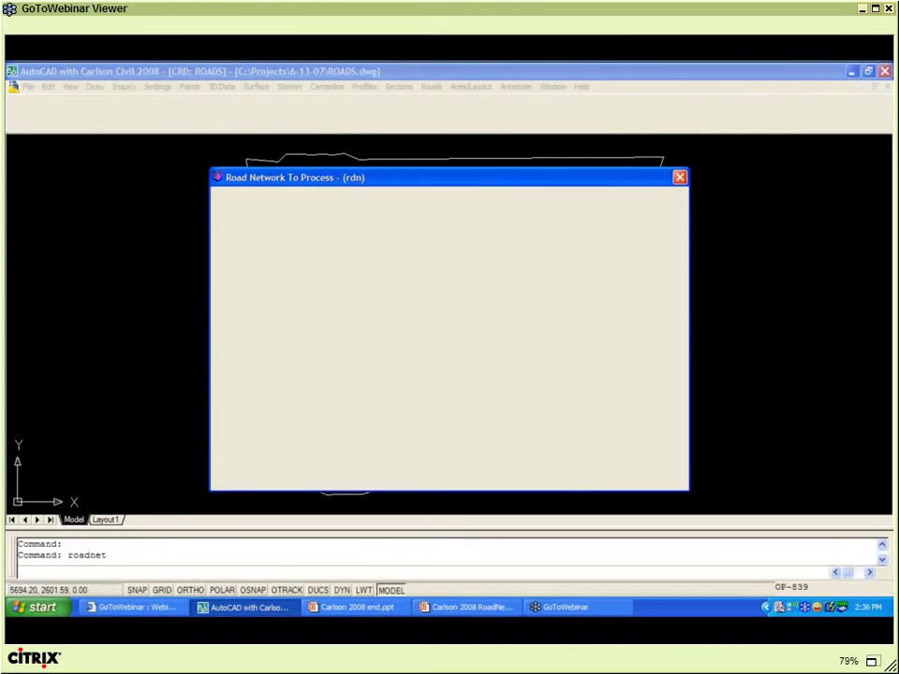
type("ROADS")
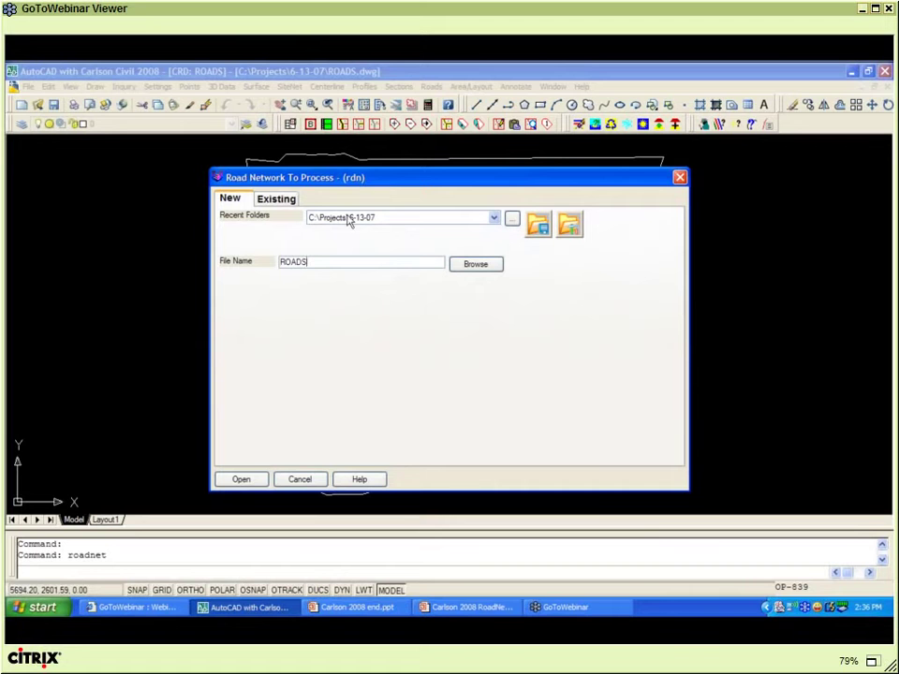
left_click(244, 484)
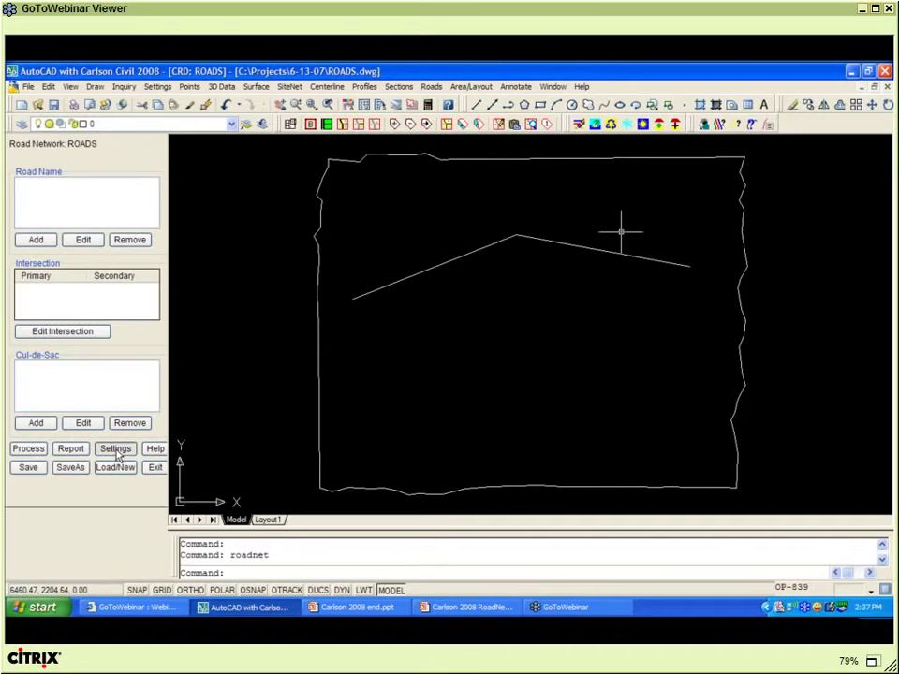
- Turn on tying roads to the existing surface and choose EG.tin as that surface
left_click(116, 450)
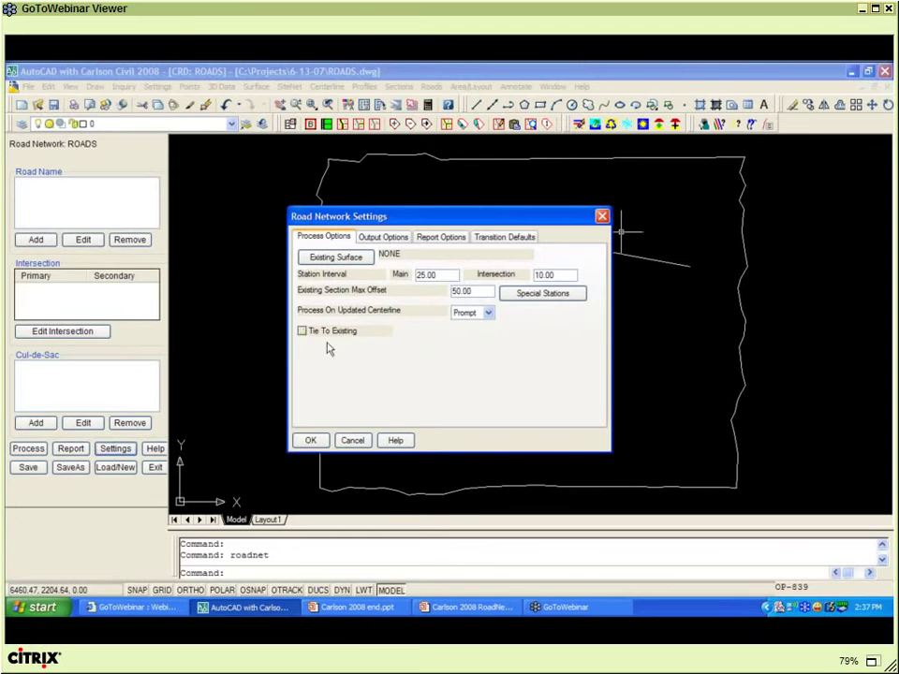
left_click(302, 331)
left_click(352, 259)
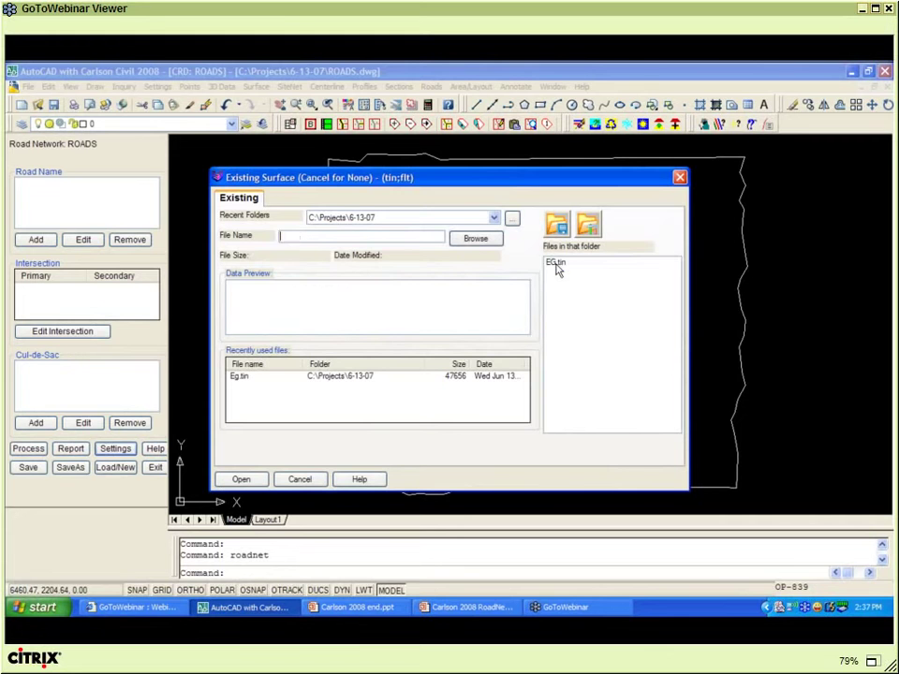
left_click(555, 265)
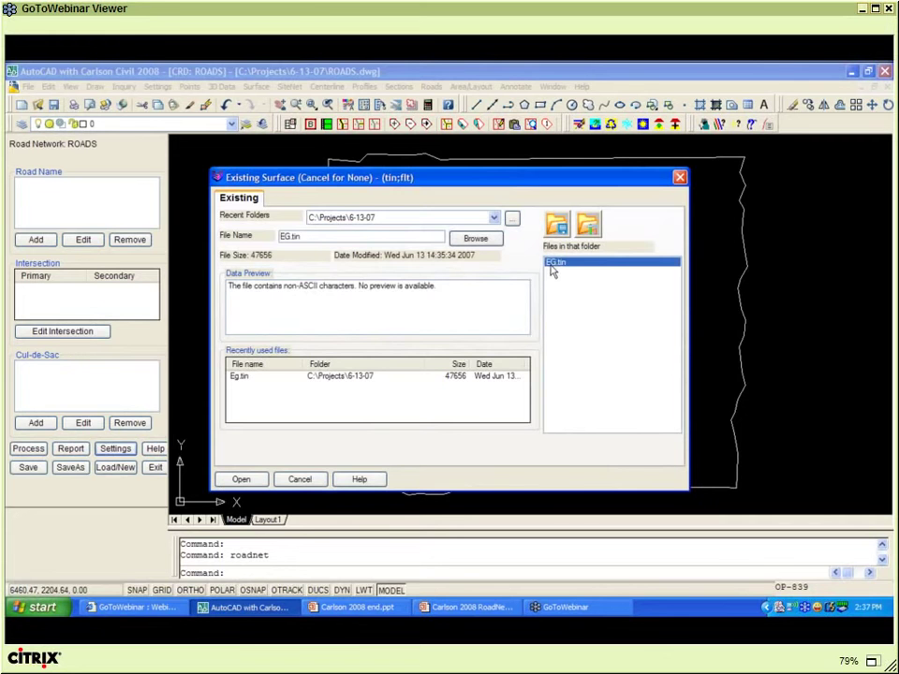
left_click(245, 480)
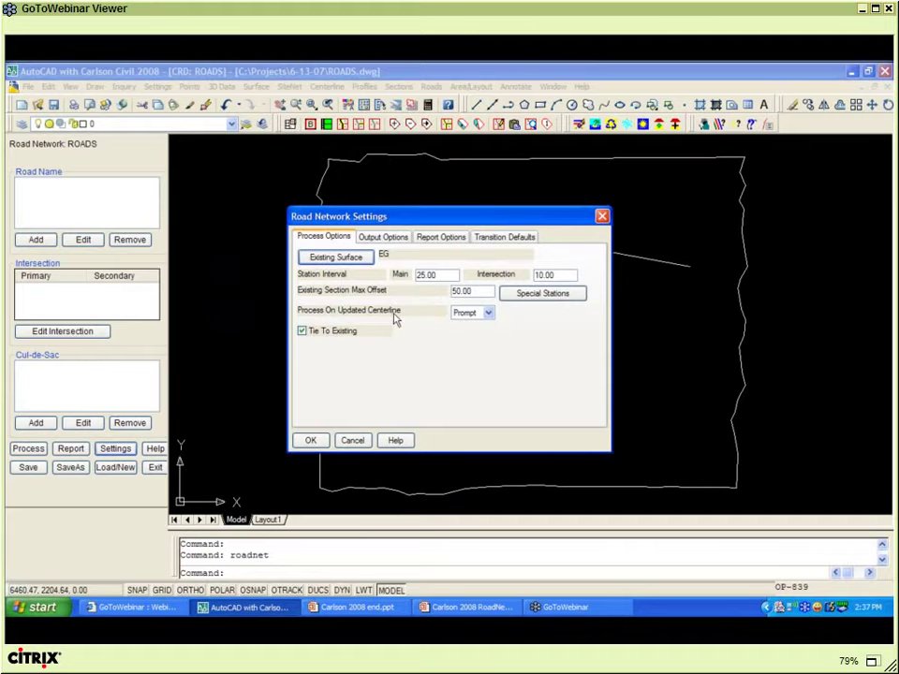
- Set Process On Updated Centerline to Prompt in the road network settings
left_click(487, 313)
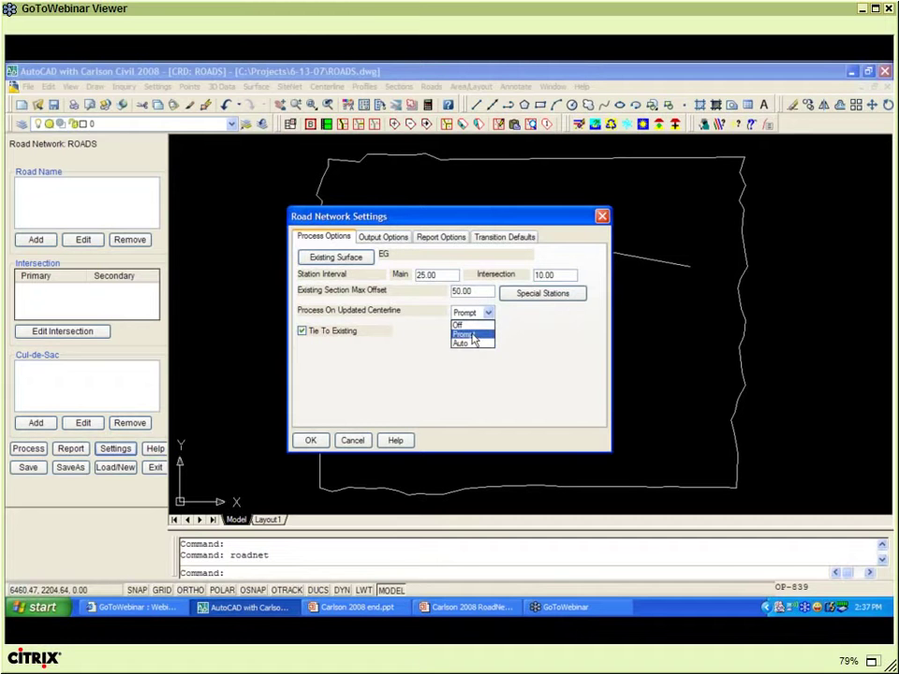
left_click(468, 335)
left_click(393, 240)
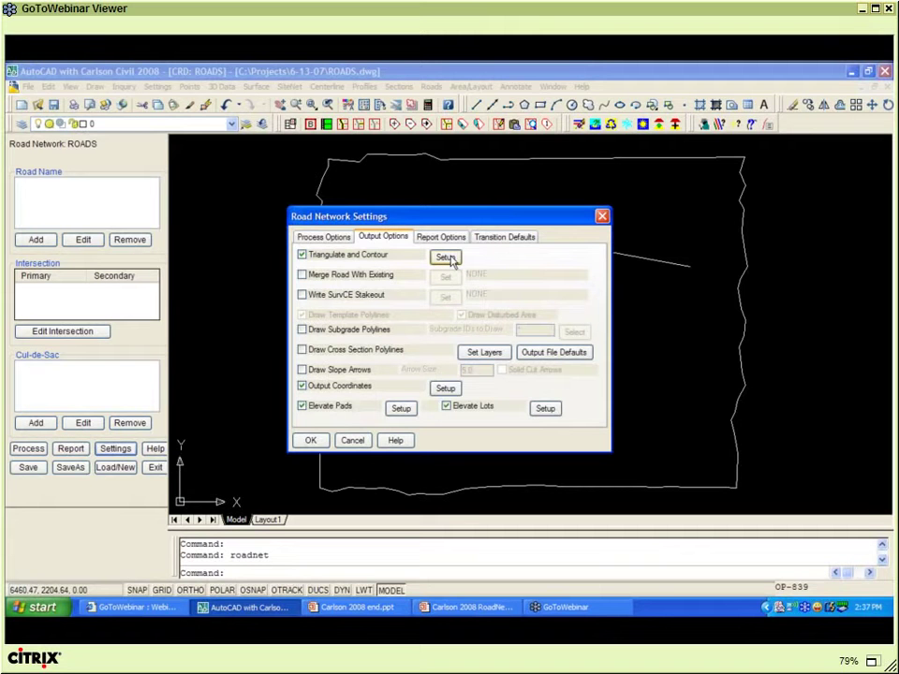
- Have Triangulate and Contour write a TIN binary file named ROADS
left_click(446, 257)
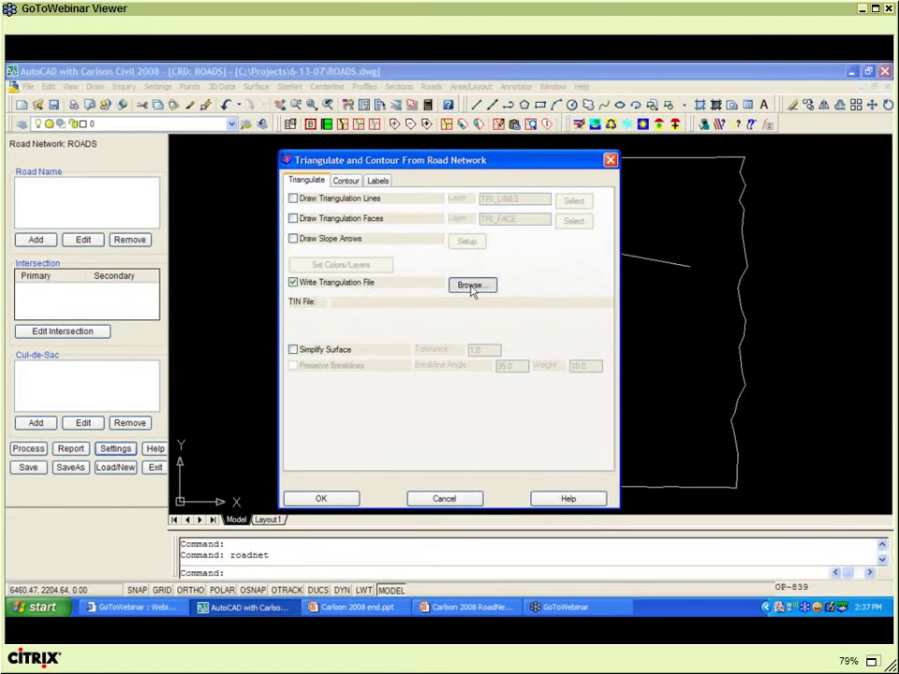
left_click(469, 285)
left_click(440, 326)
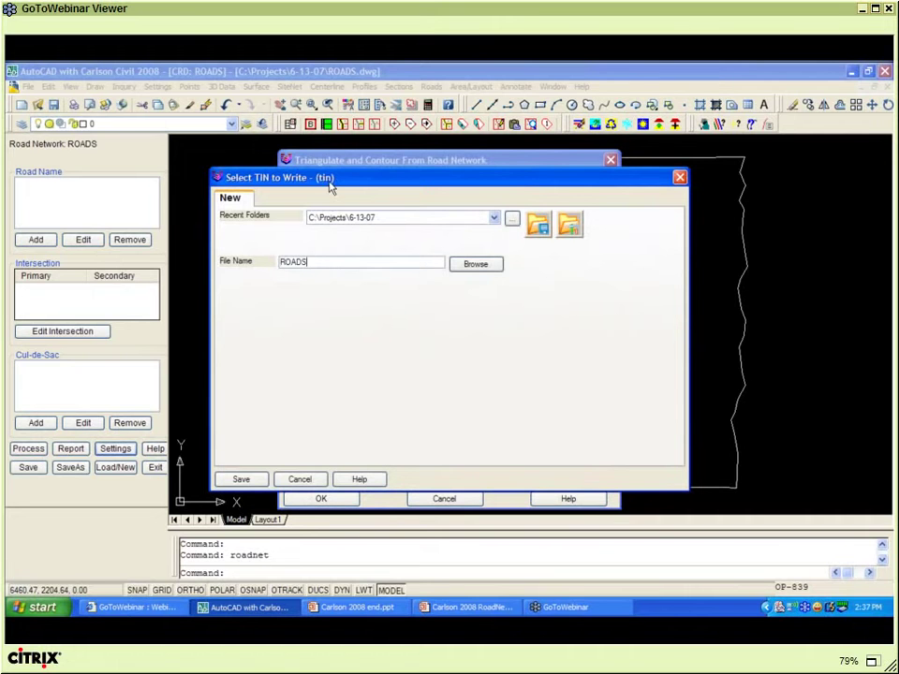
left_click(259, 480)
left_click(322, 498)
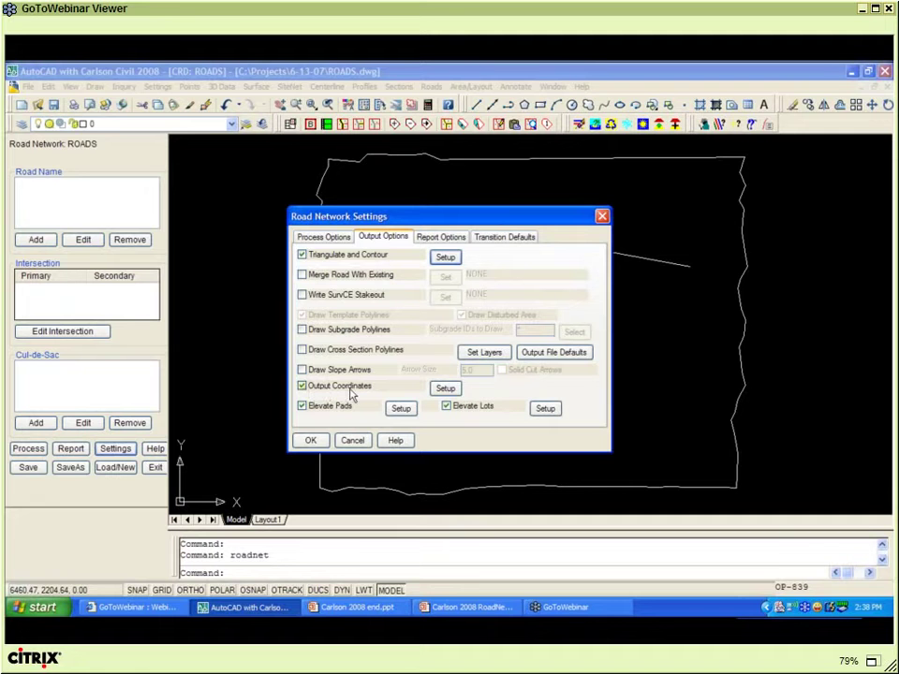
- Send coordinate output to a new file ROADS2 instead of overwriting the existing ROADS.crd
left_click(446, 389)
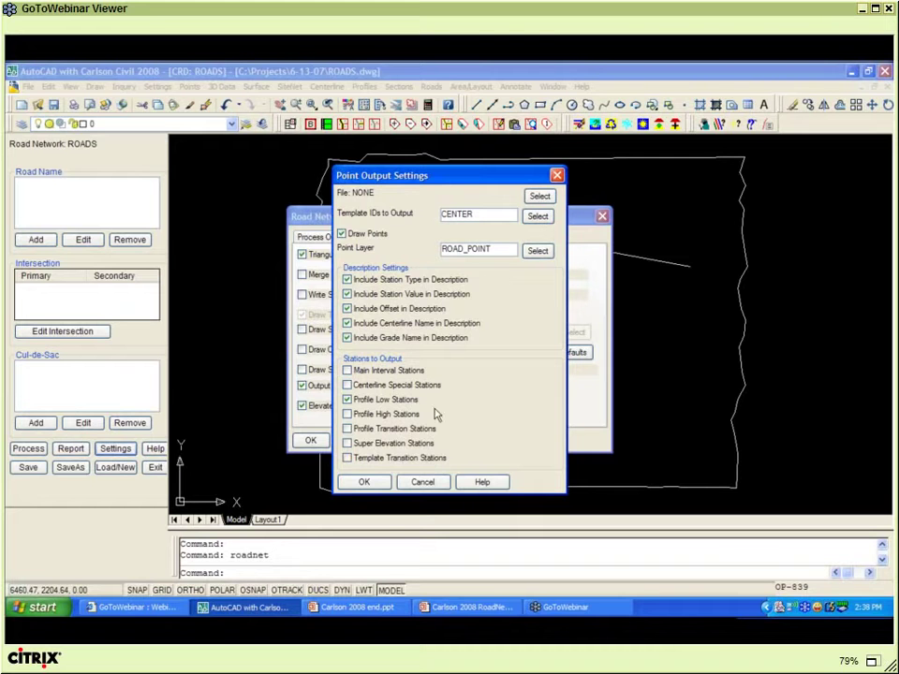
left_click(364, 482)
left_click(448, 350)
left_click(539, 196)
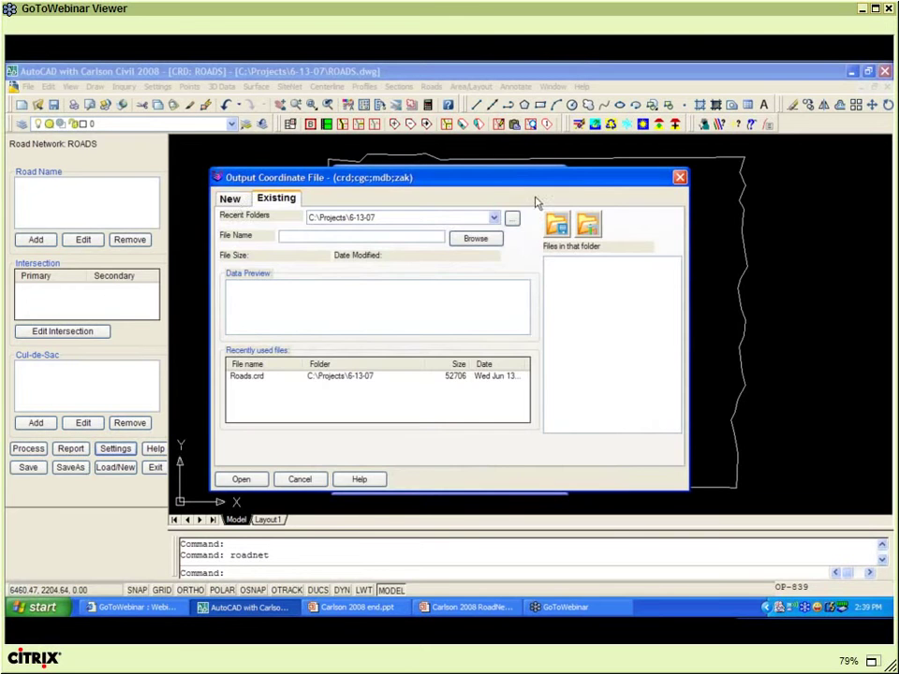
left_click(229, 199)
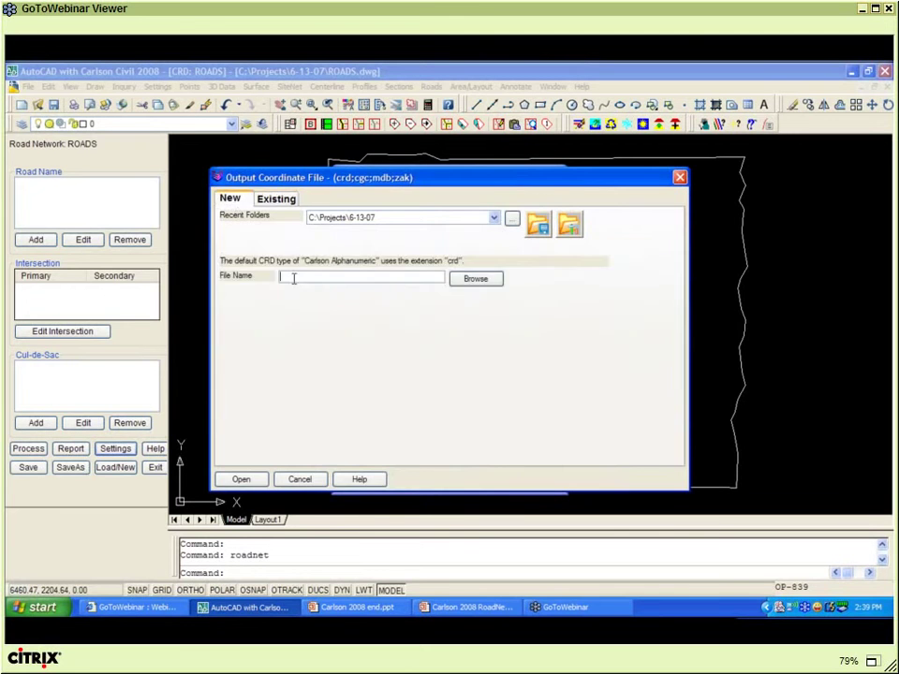
left_click(293, 277)
type("ROADS")
left_click(242, 479)
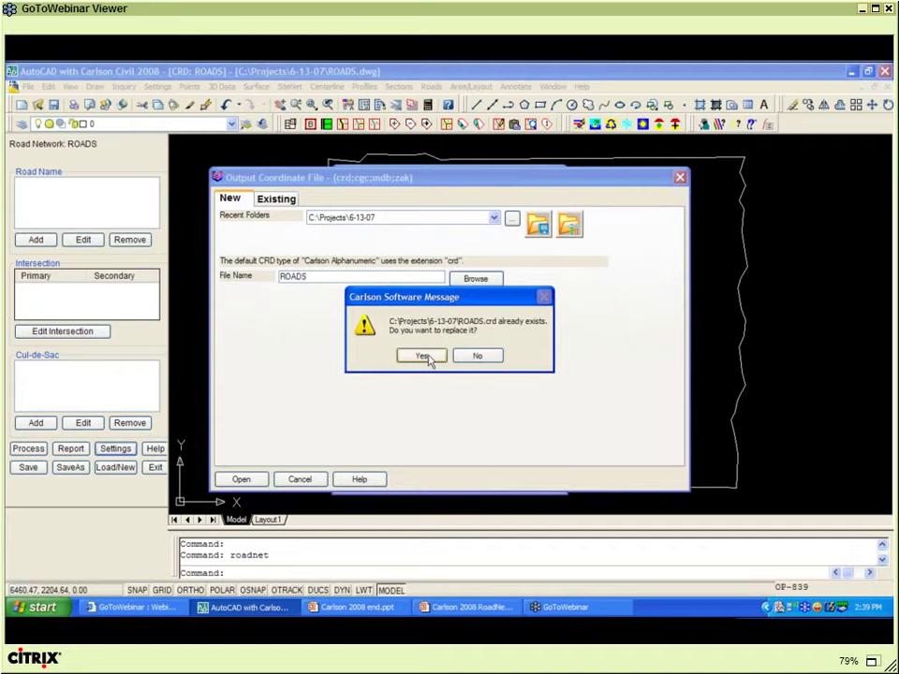
left_click(476, 356)
left_click(320, 276)
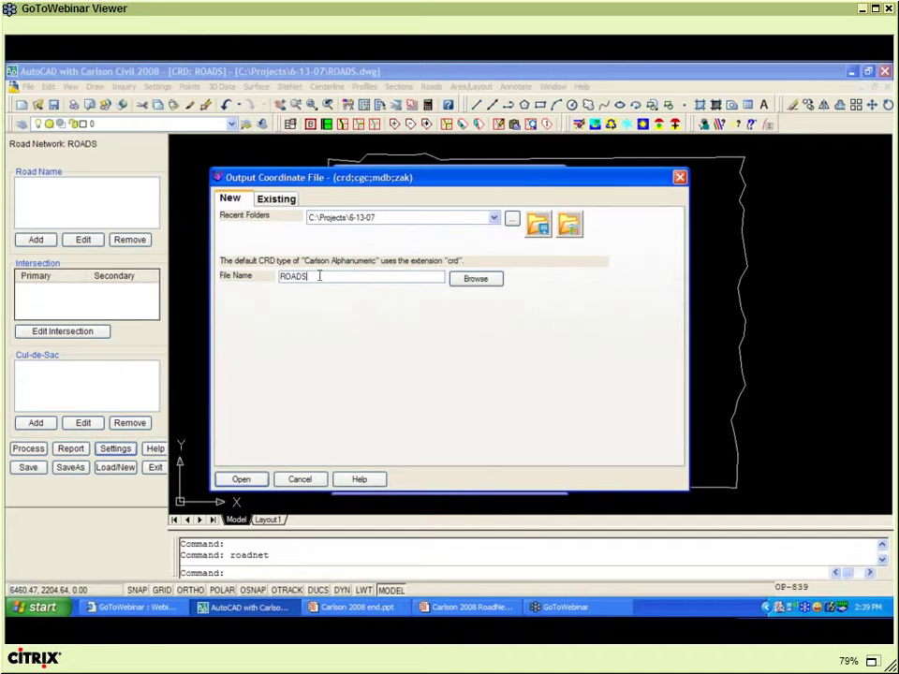
type("2")
left_click(242, 479)
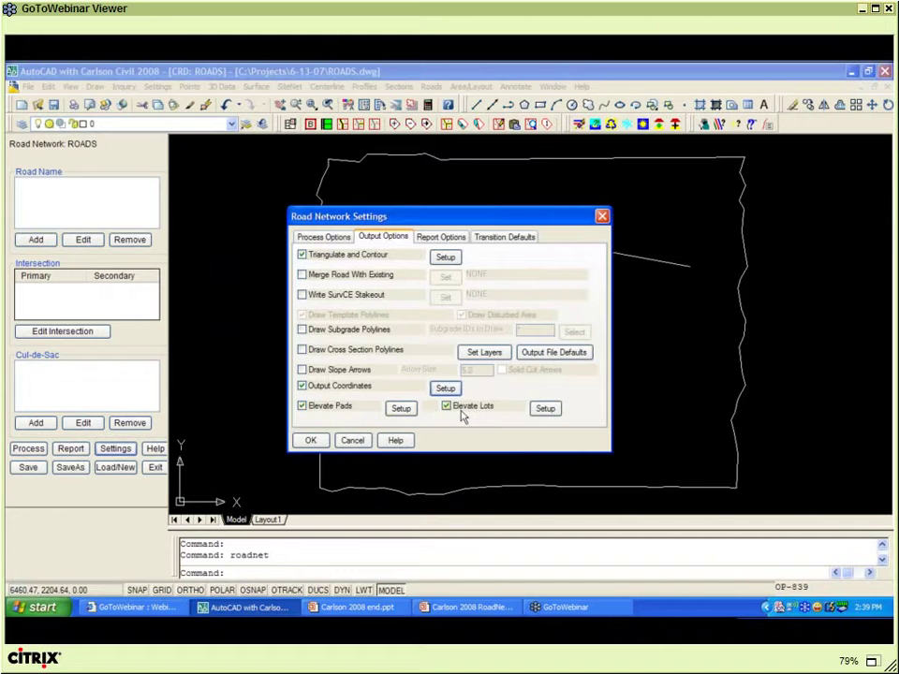
- Turn off Elevate Lots and Elevate Pads, and keep the -EX, -FN and -INT output file suffixes
left_click(449, 406)
left_click(302, 407)
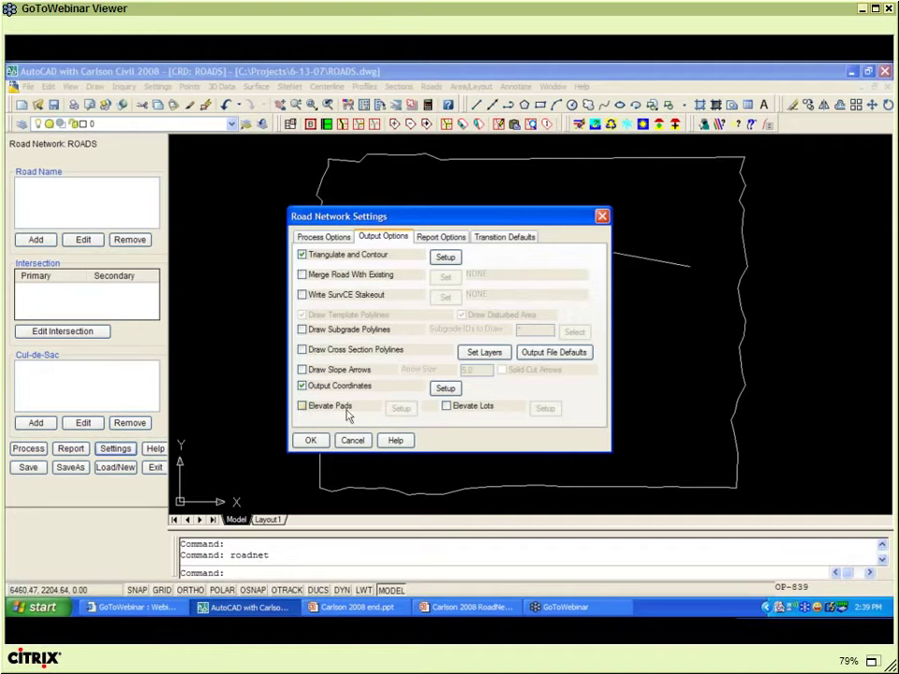
left_click(548, 355)
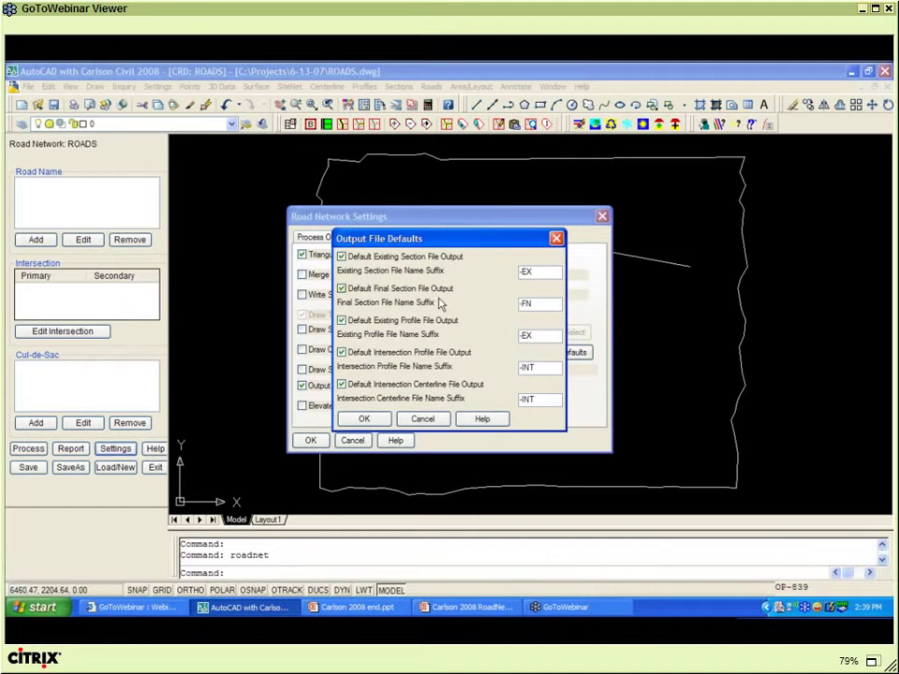
left_click(520, 306)
left_click(366, 419)
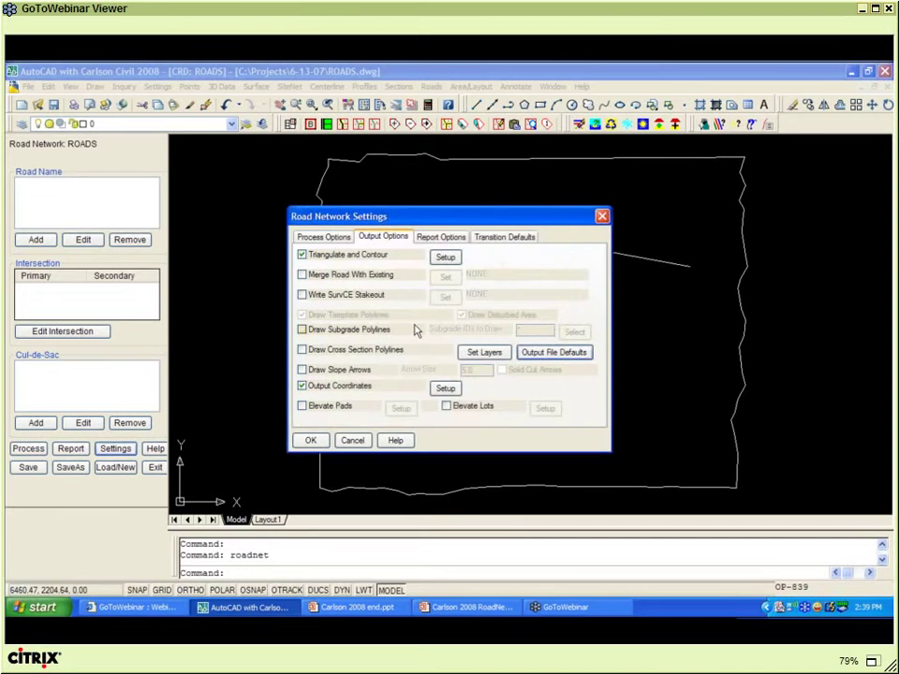
- Keep the report precision at 0.00 in Report Options
left_click(440, 240)
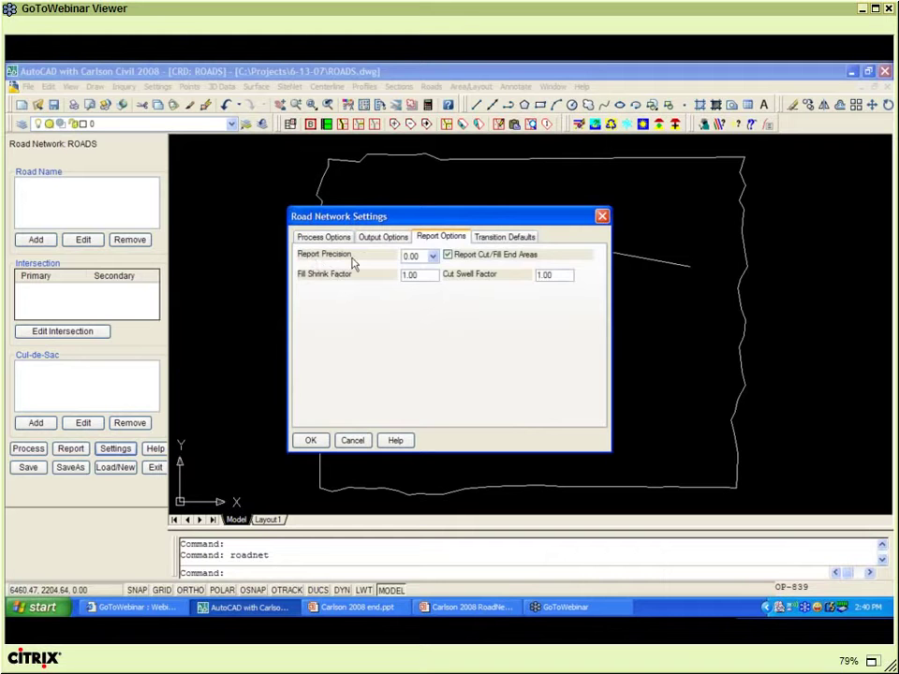
left_click(433, 257)
left_click(433, 257)
- Review the transition defaults, keep Hold Main Crown as the surface method, and save the settings
left_click(489, 239)
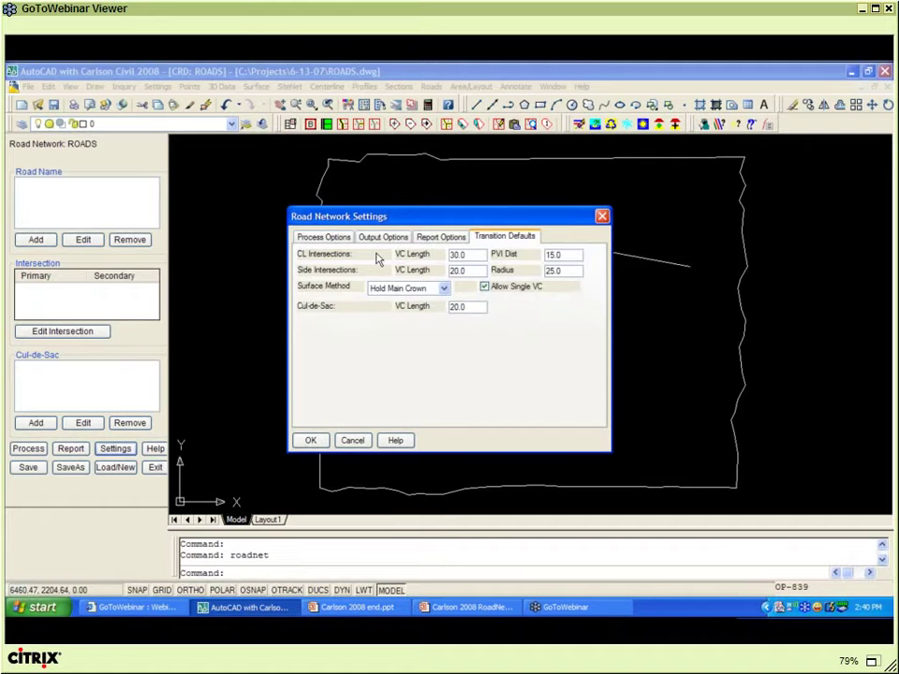
double_click(464, 258)
left_click(557, 255)
double_click(557, 255)
key("Tab")
key("Tab")
left_click(444, 290)
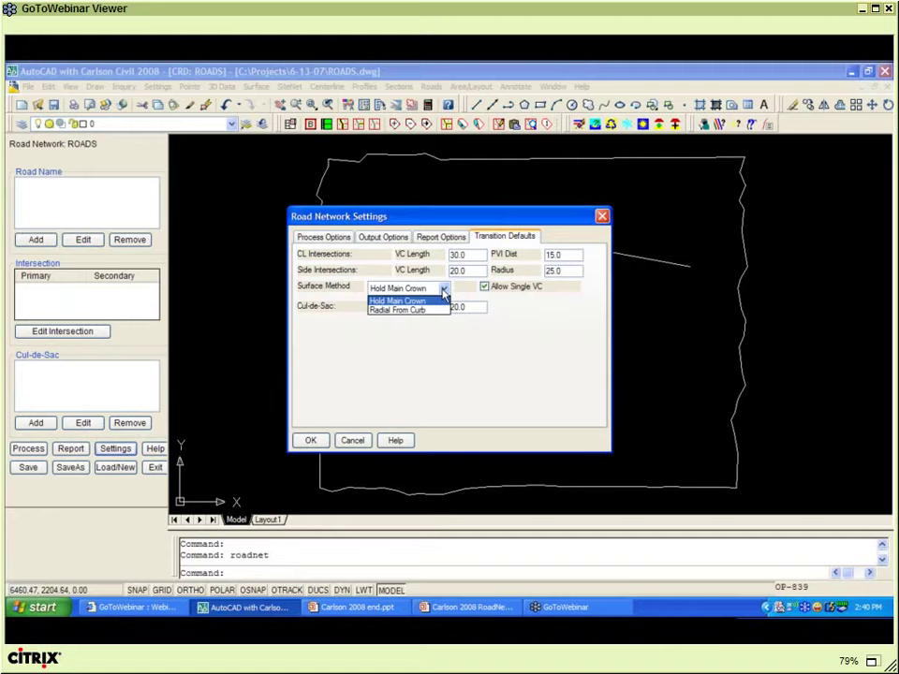
left_click(443, 290)
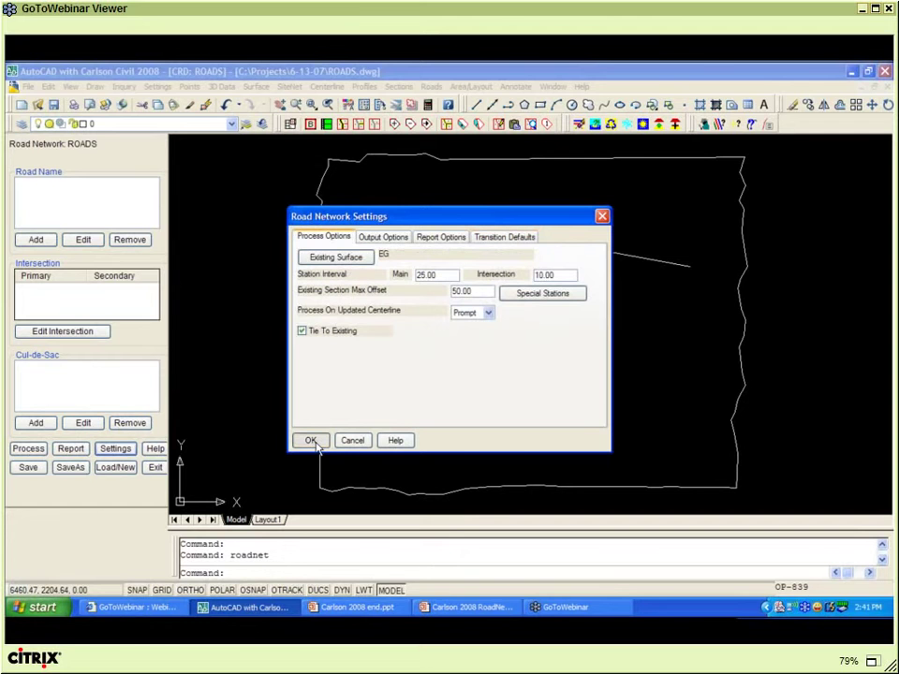
left_click(311, 439)
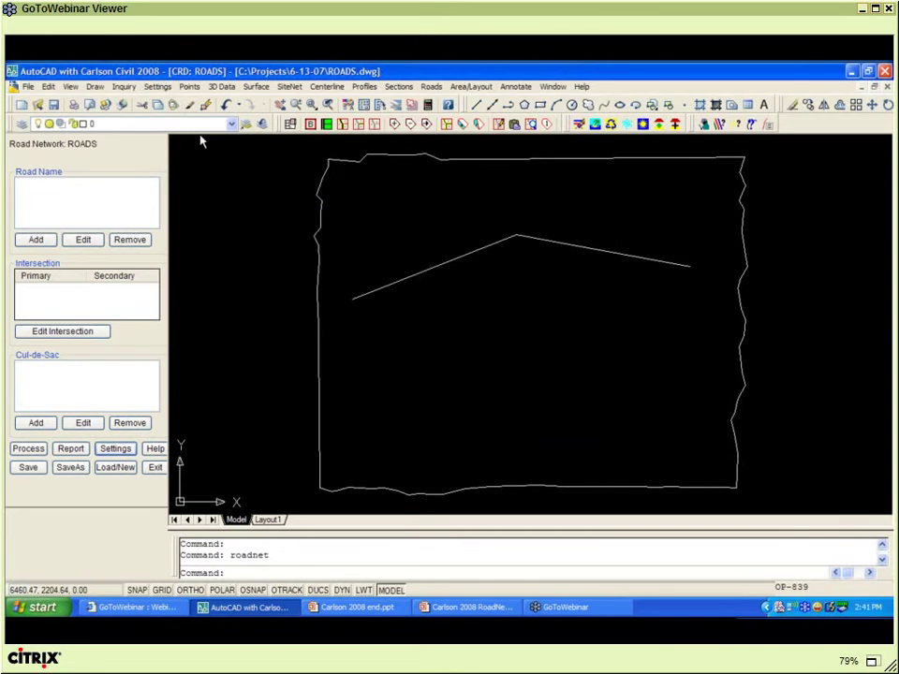
left_click(159, 87)
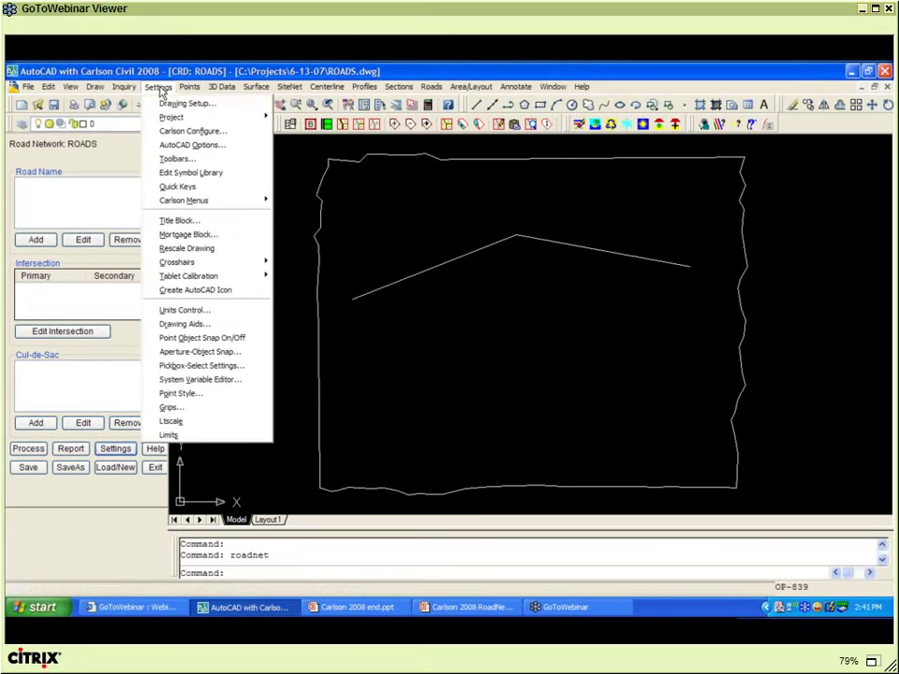
left_click(172, 105)
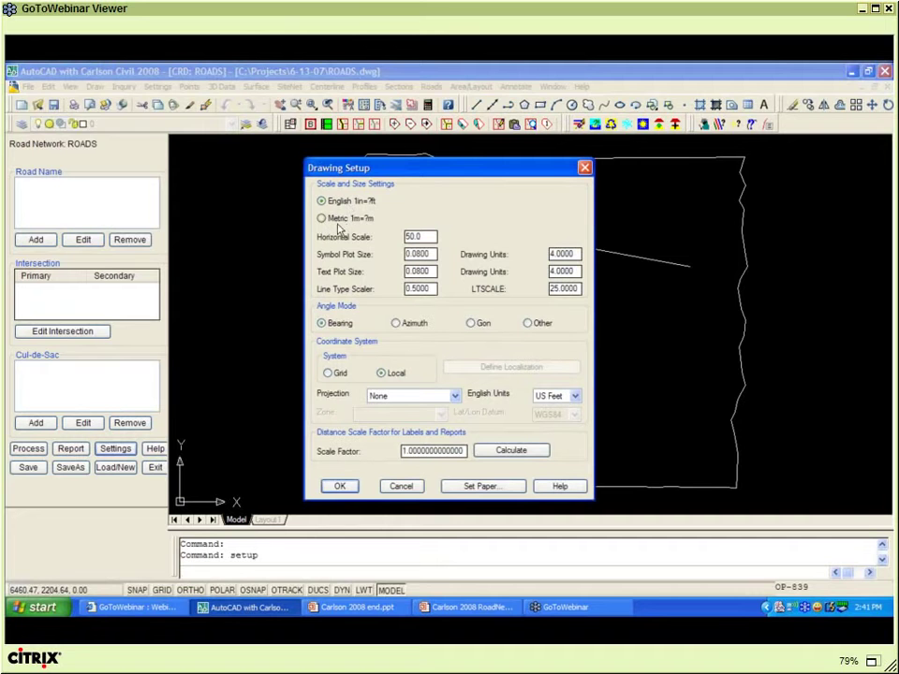
left_click(408, 490)
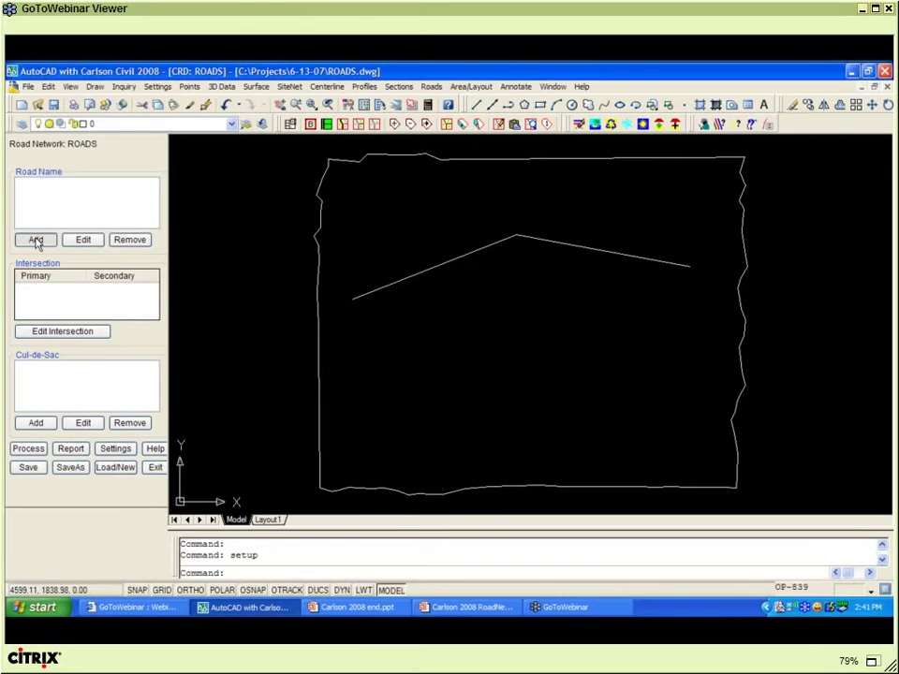
- Add road RD1 from the picked polyline with centerline file RD1 and profile RD1.pro
left_click(36, 241)
left_click(449, 347)
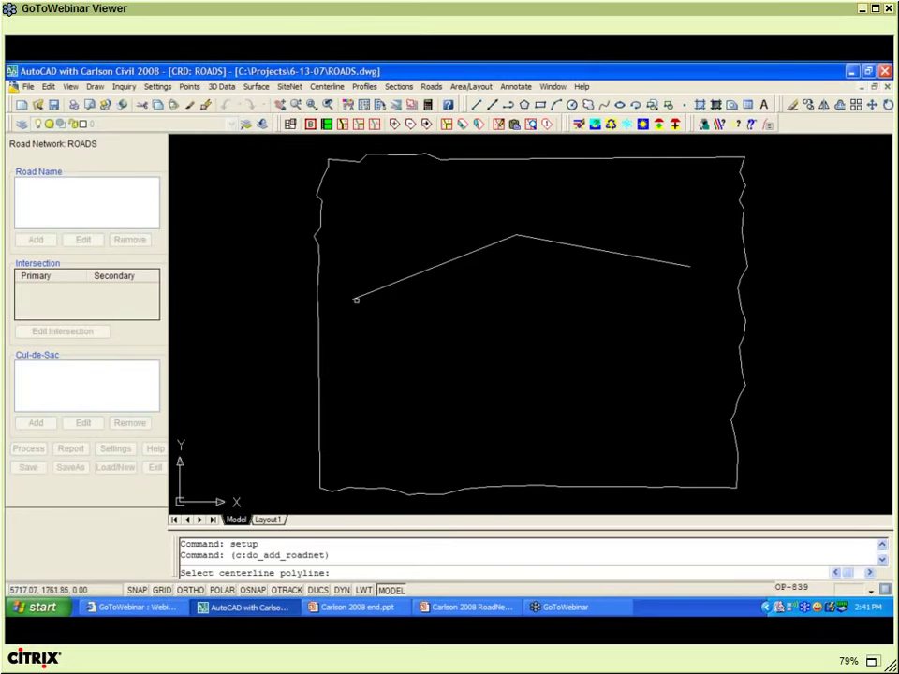
left_click(355, 299)
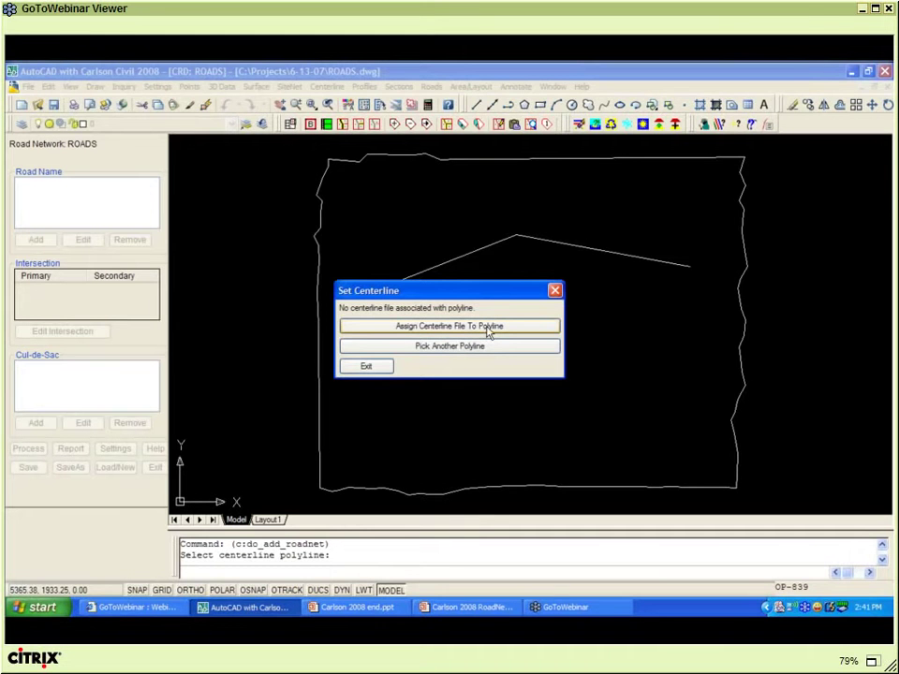
left_click(487, 332)
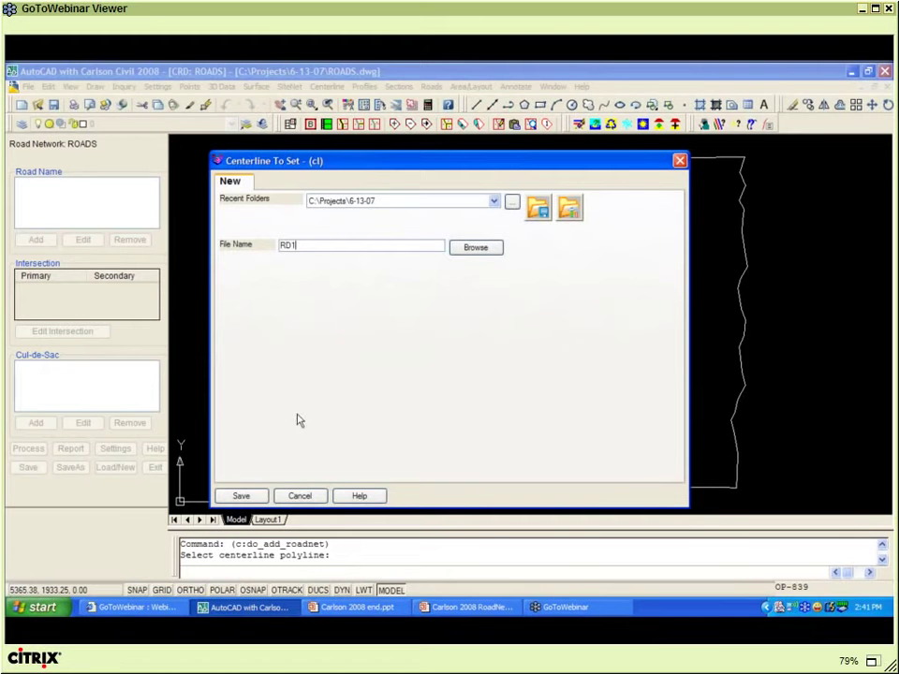
left_click(243, 496)
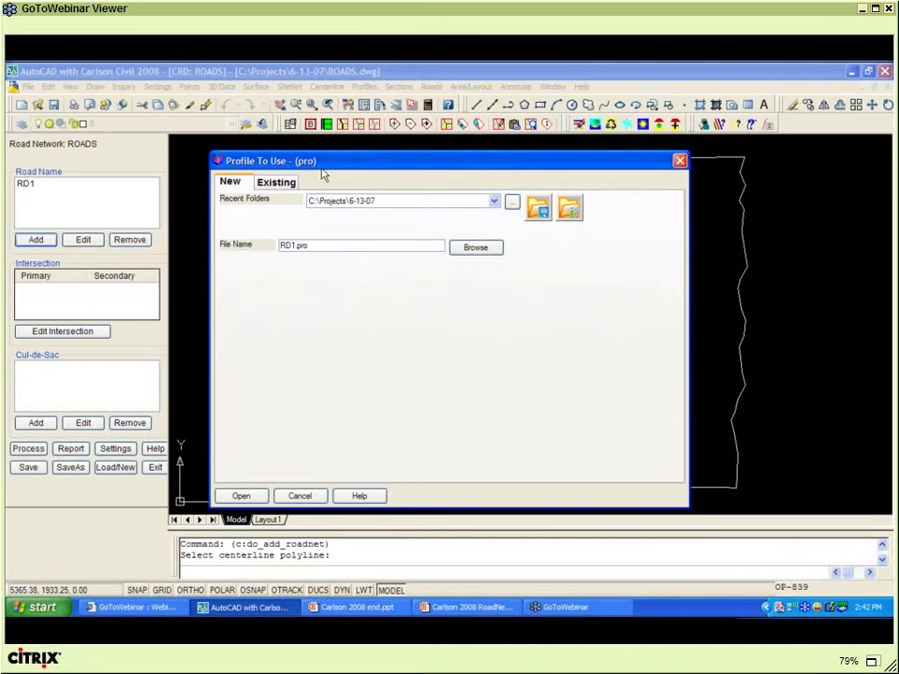
left_click(241, 496)
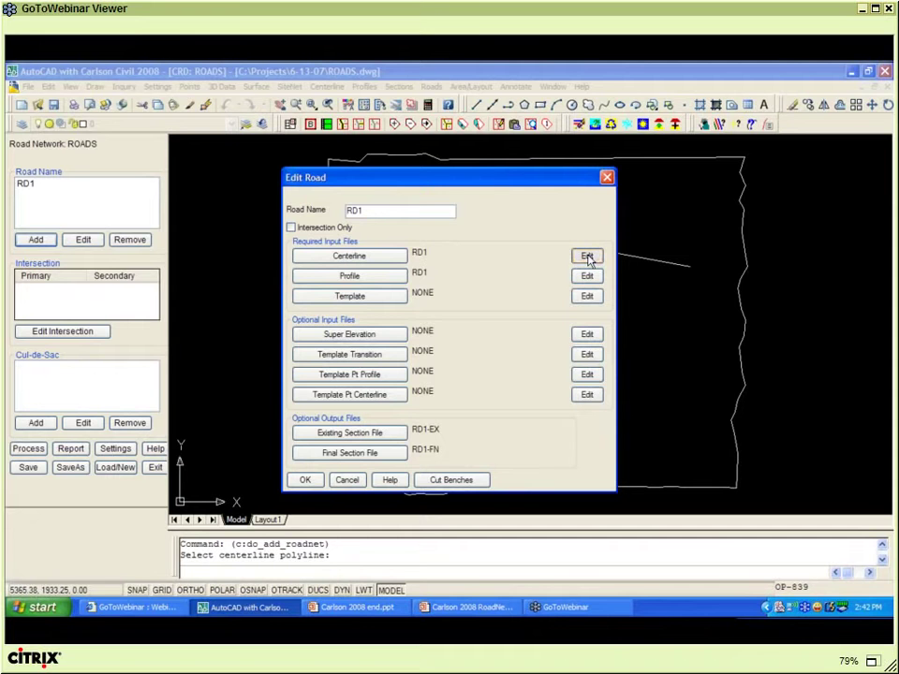
left_click(587, 257)
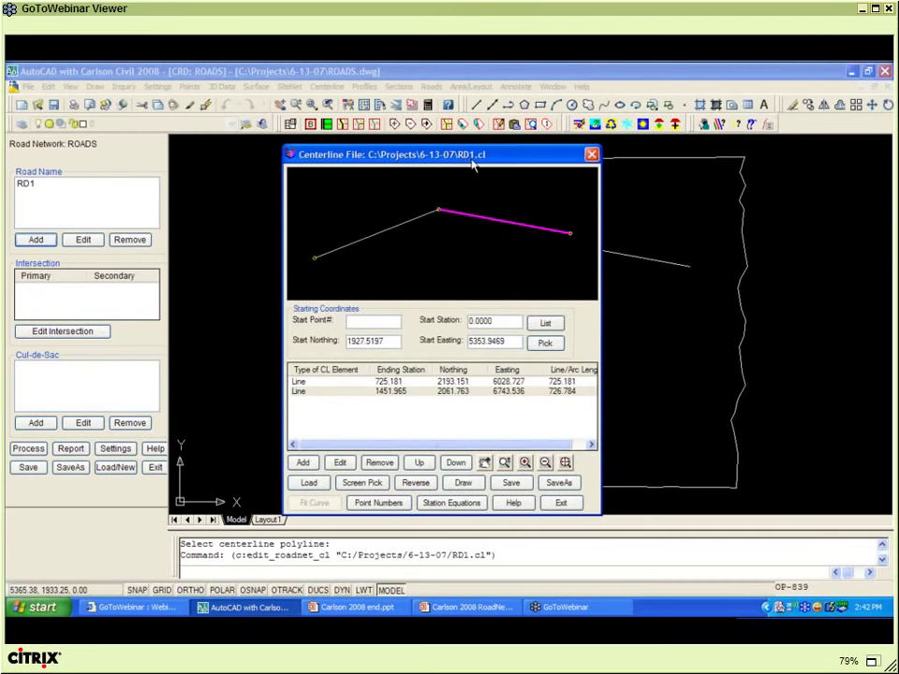
left_click_drag(473, 164, 216, 153)
left_click(44, 371)
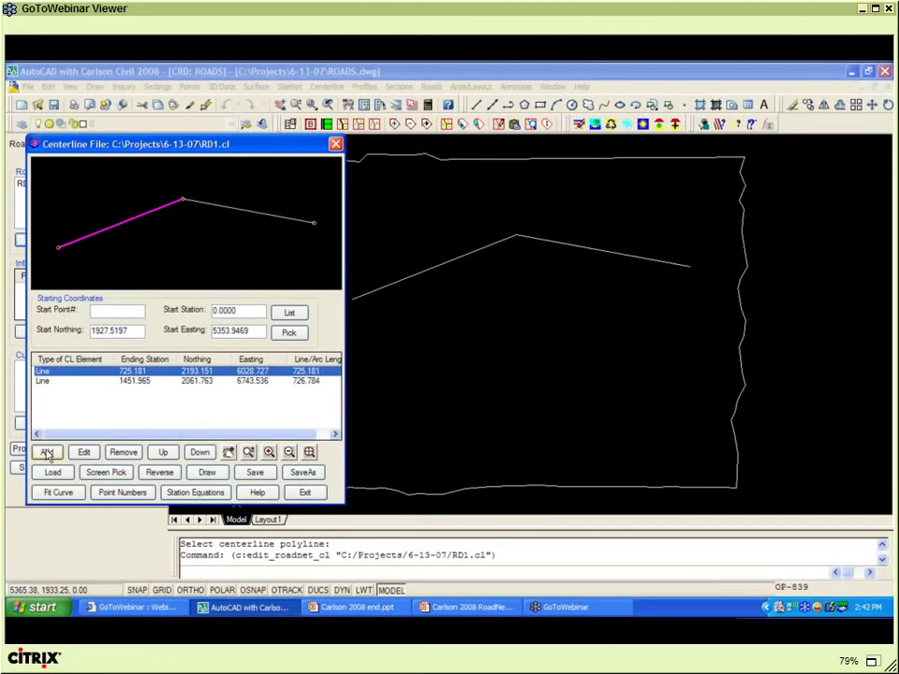
left_click(47, 452)
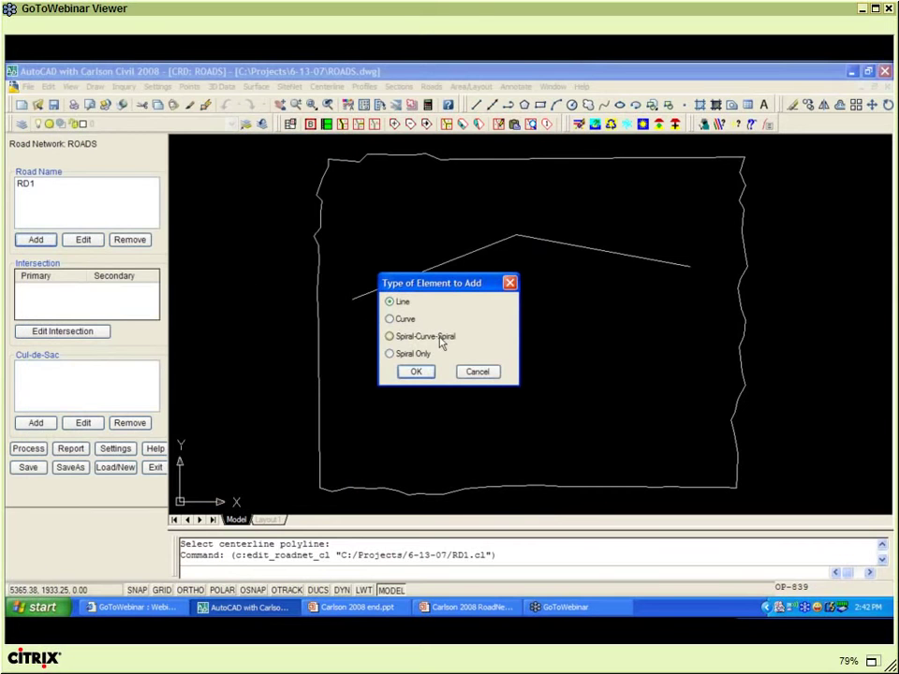
left_click(477, 377)
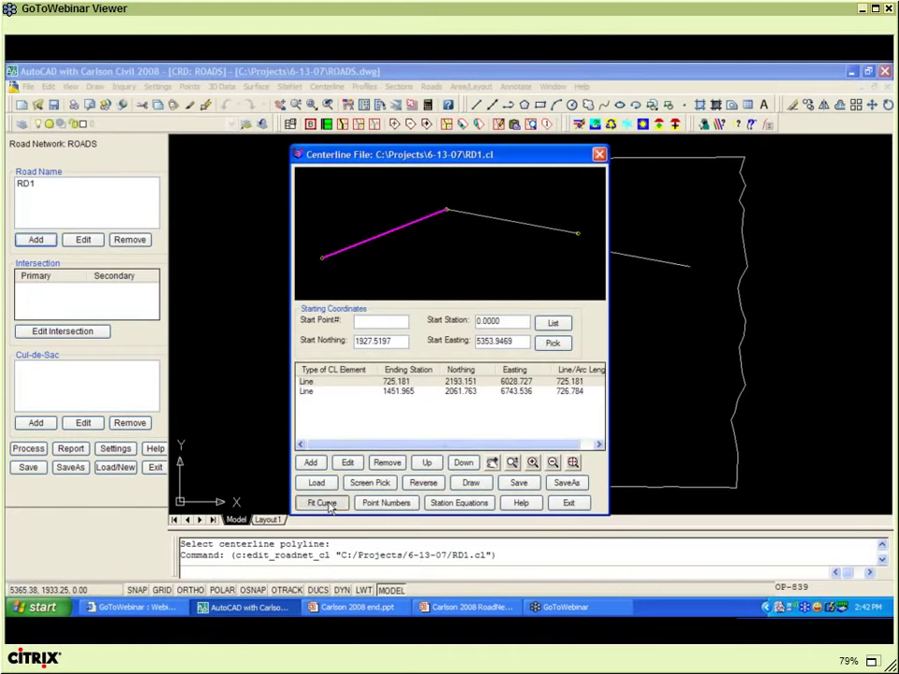
- Fit a curve at RD1's bend, trying radius 250 and then settling on radius 300
left_click(322, 504)
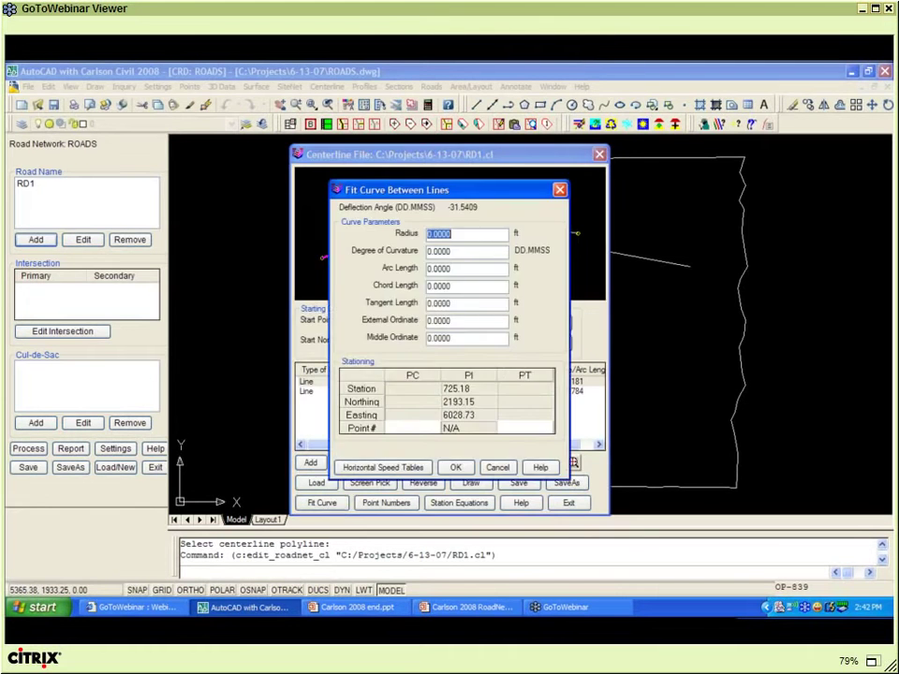
type("250")
key("Return")
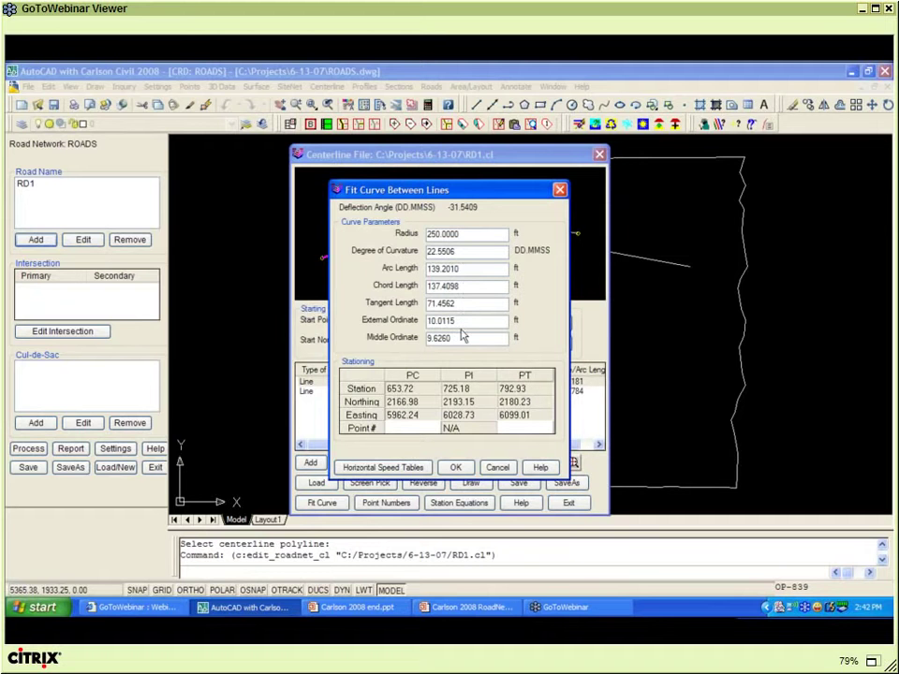
left_click(469, 235)
type("300")
key("Tab")
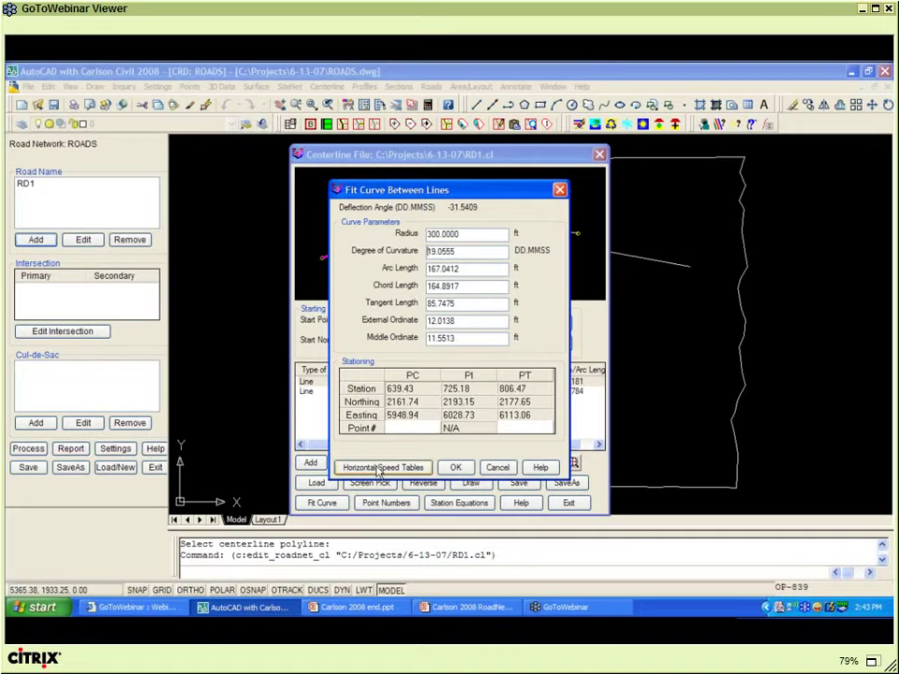
left_click(379, 468)
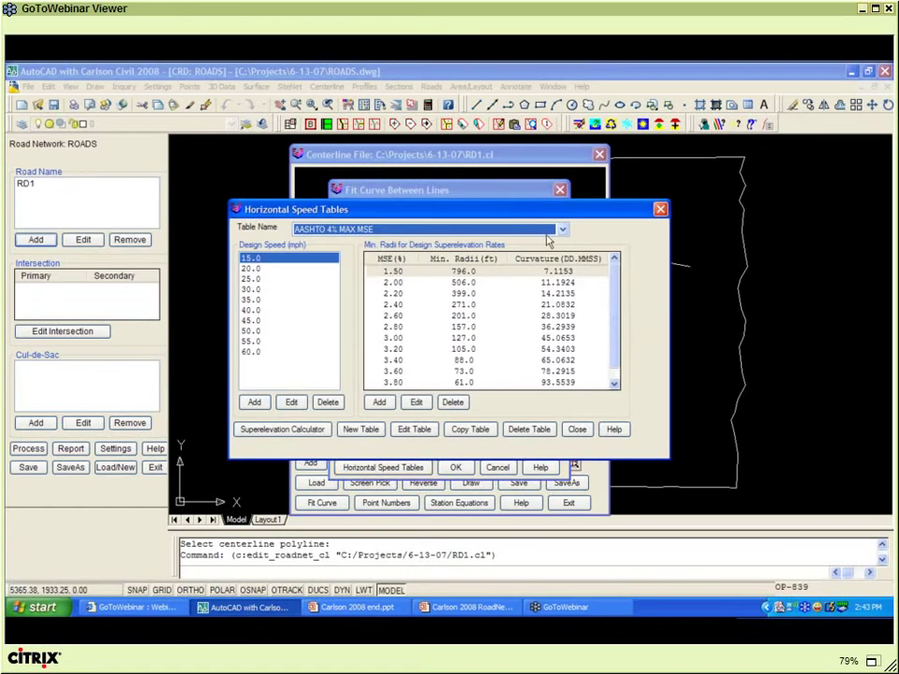
left_click(563, 231)
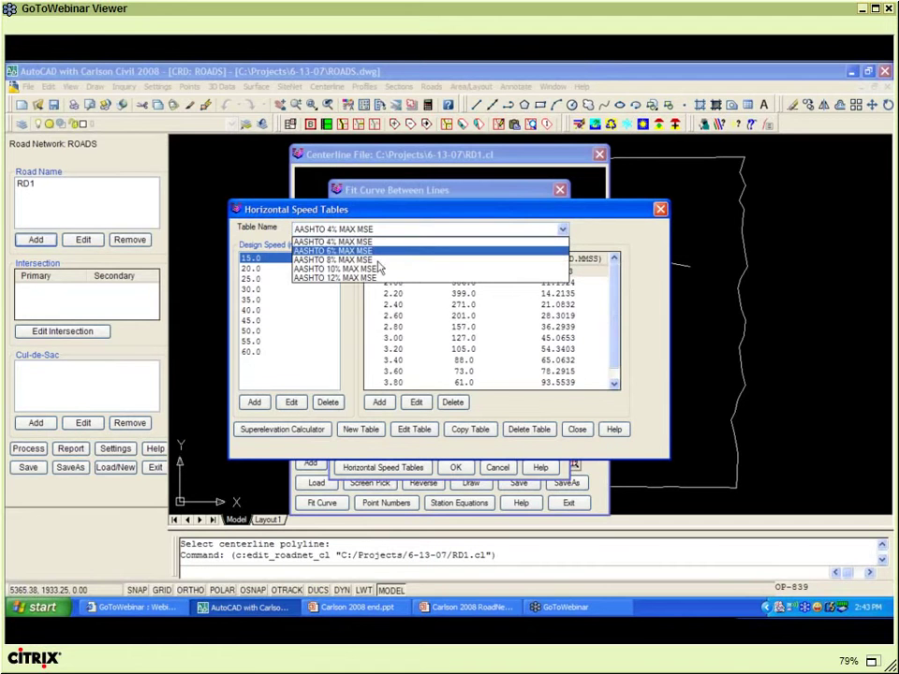
left_click(373, 242)
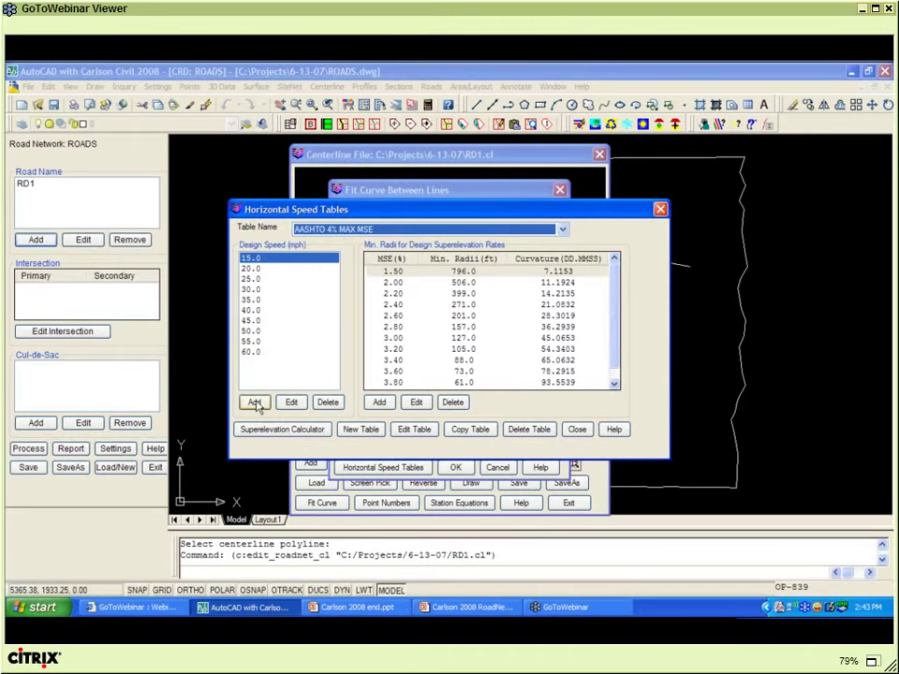
left_click(254, 401)
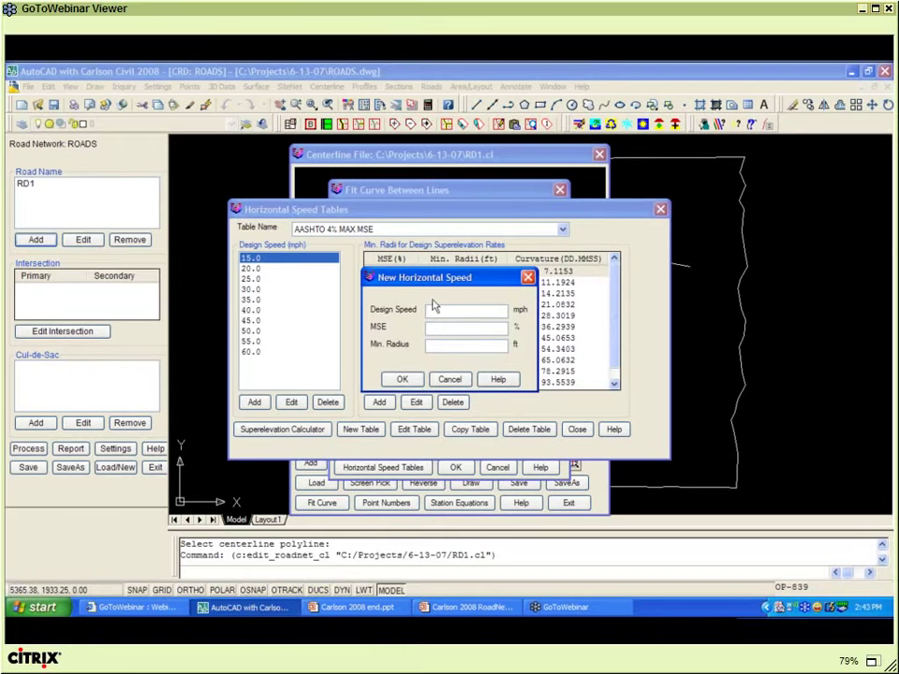
left_click(451, 380)
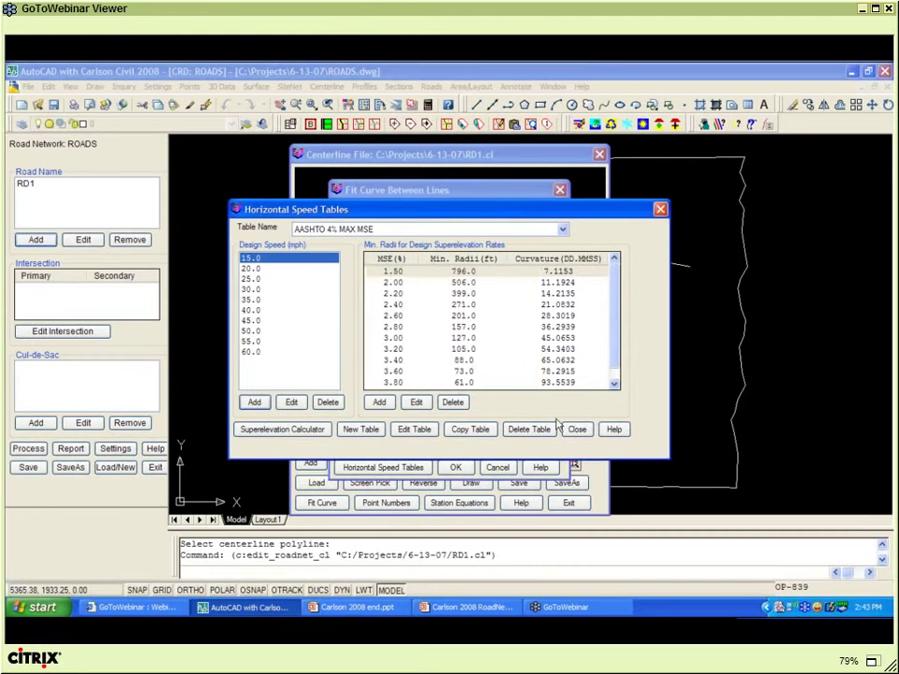
- Insert the 167.041 fitted curve into RD1's centerline and save the centerline file
left_click(576, 429)
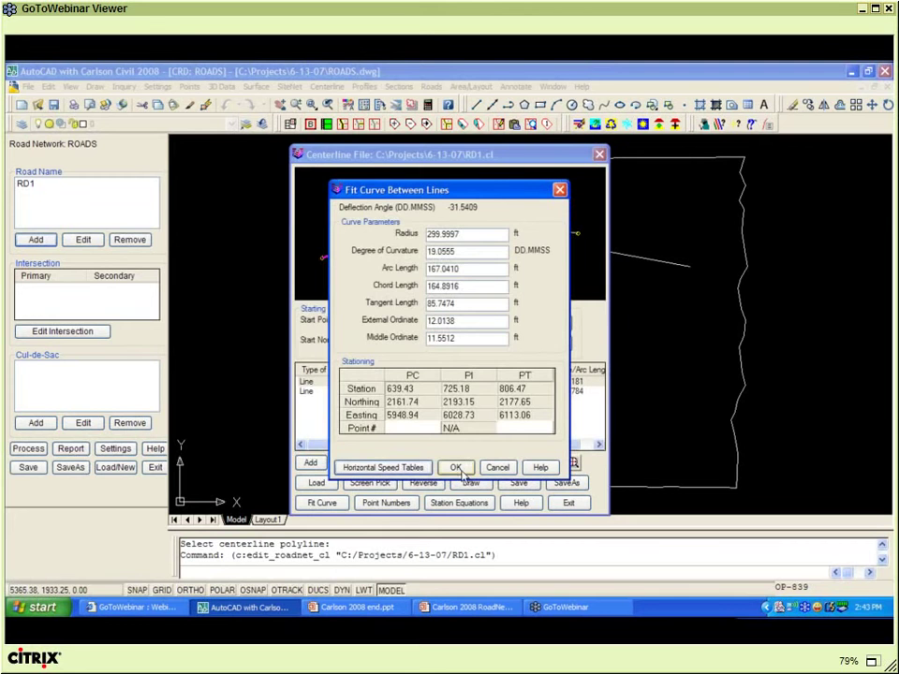
left_click(457, 468)
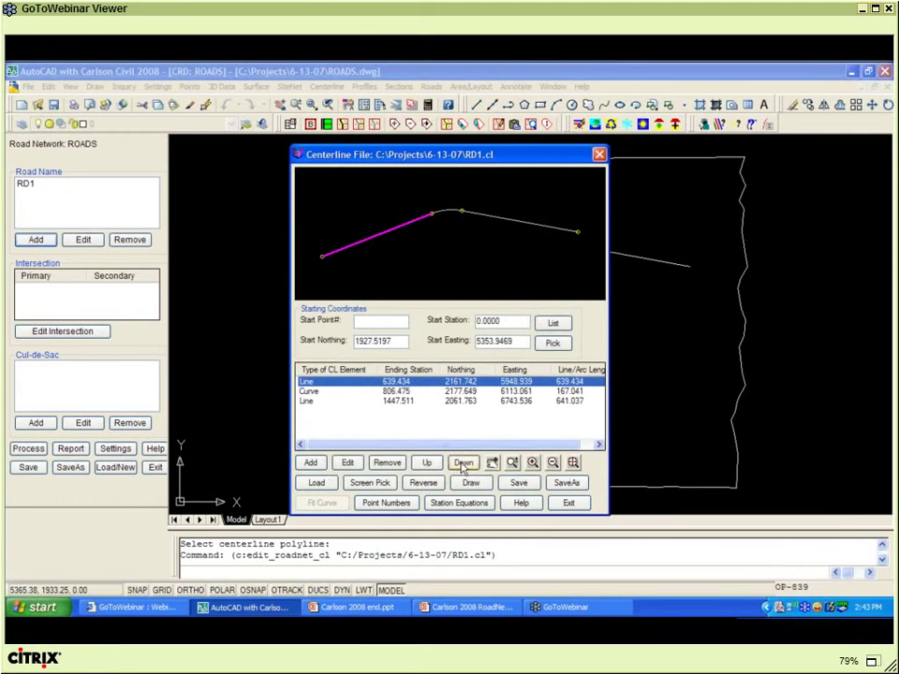
left_click(317, 392)
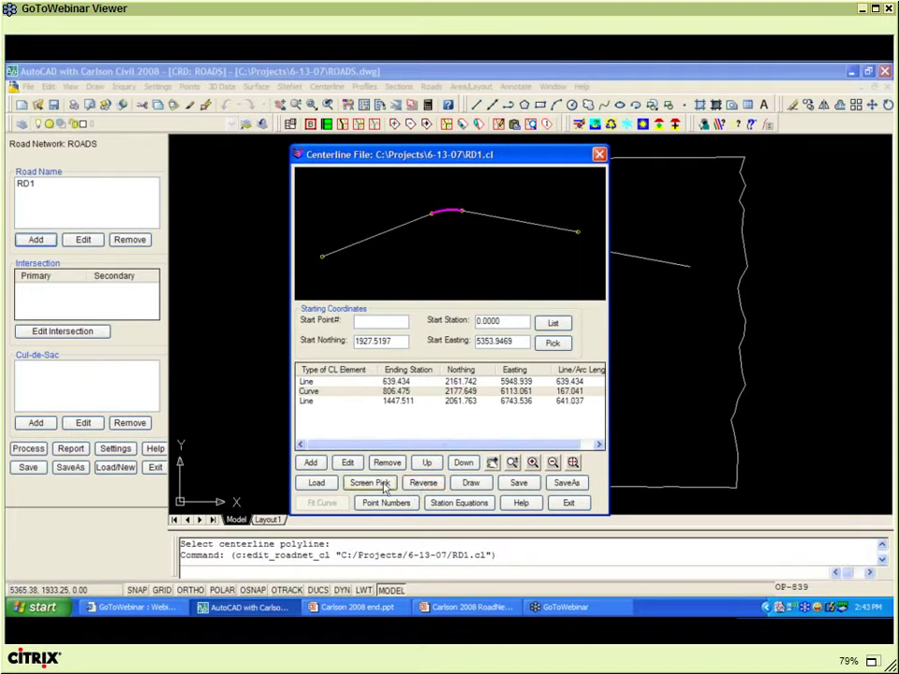
left_click(520, 486)
left_click(568, 503)
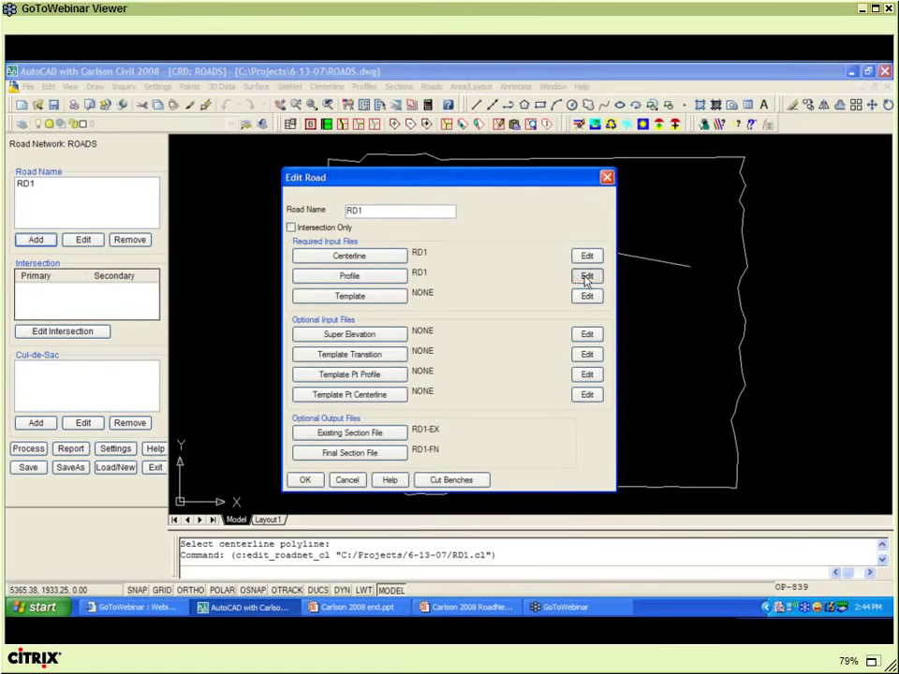
- Open RD1's profile editor and insert a blank PVI row before the last one
left_click(586, 276)
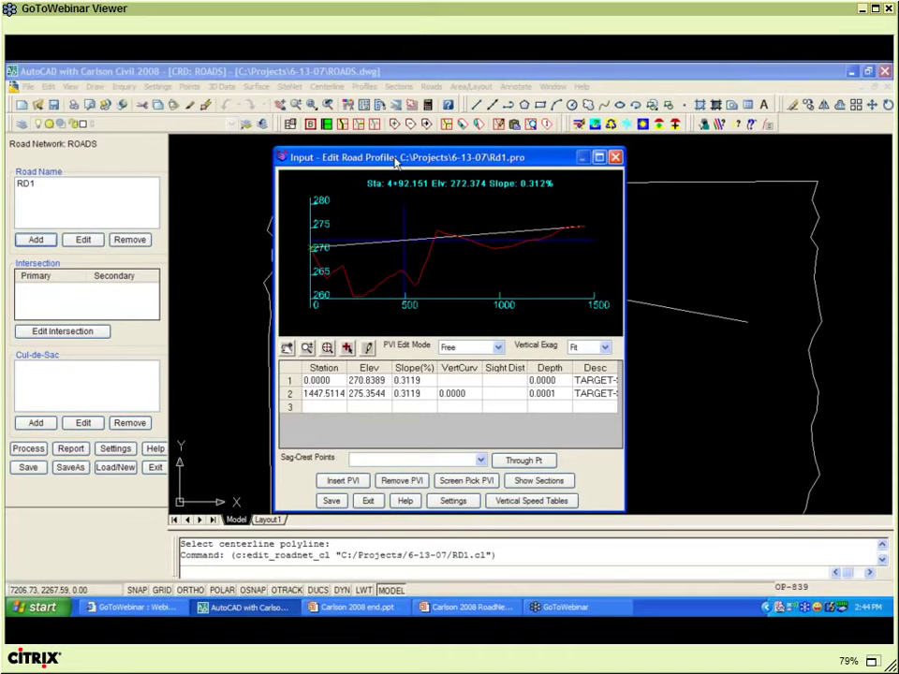
left_click_drag(394, 160, 146, 160)
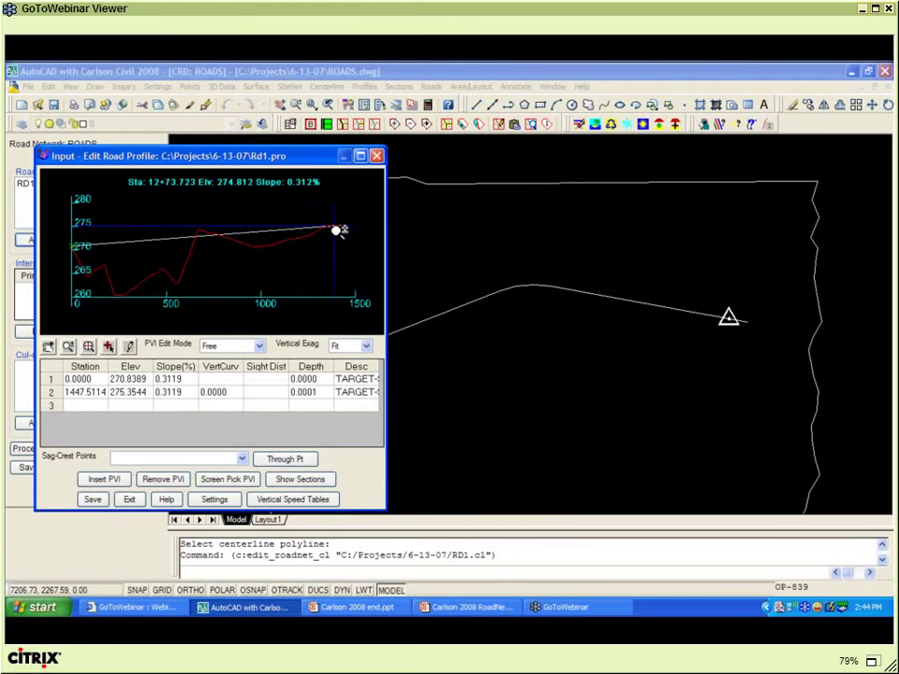
left_click(56, 392)
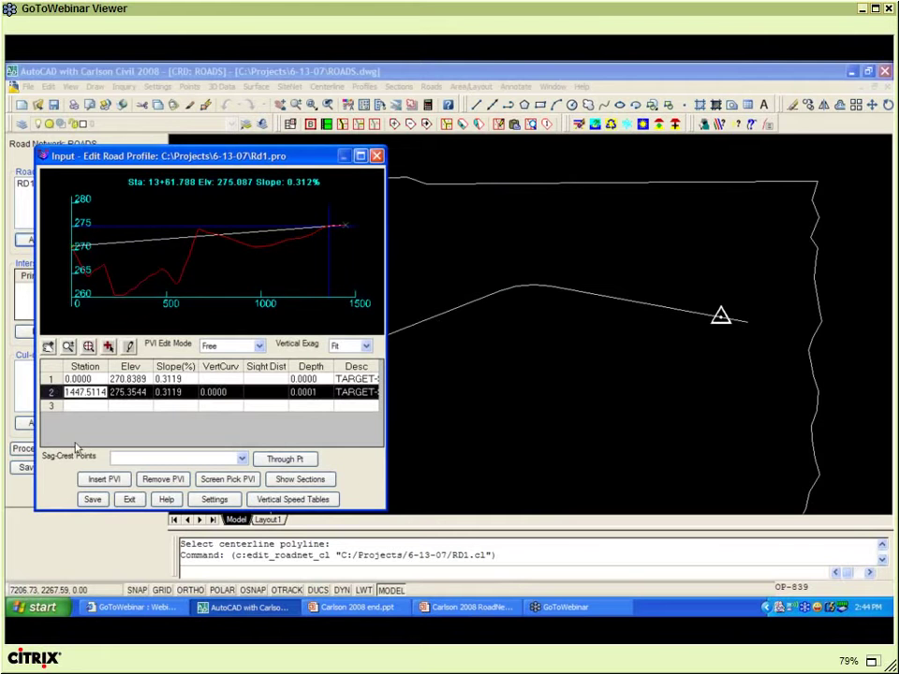
left_click(103, 482)
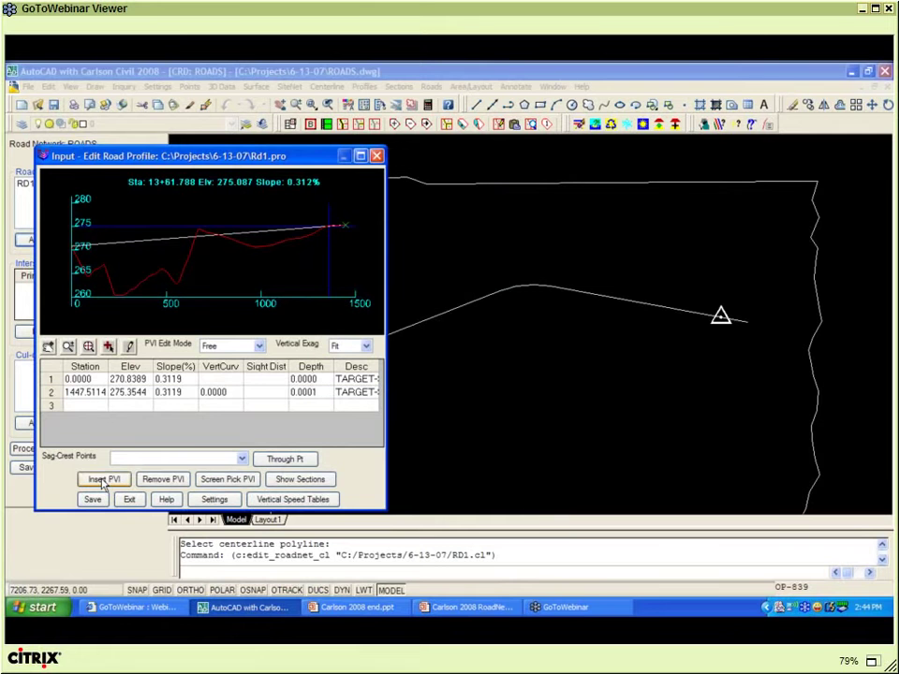
left_click(103, 481)
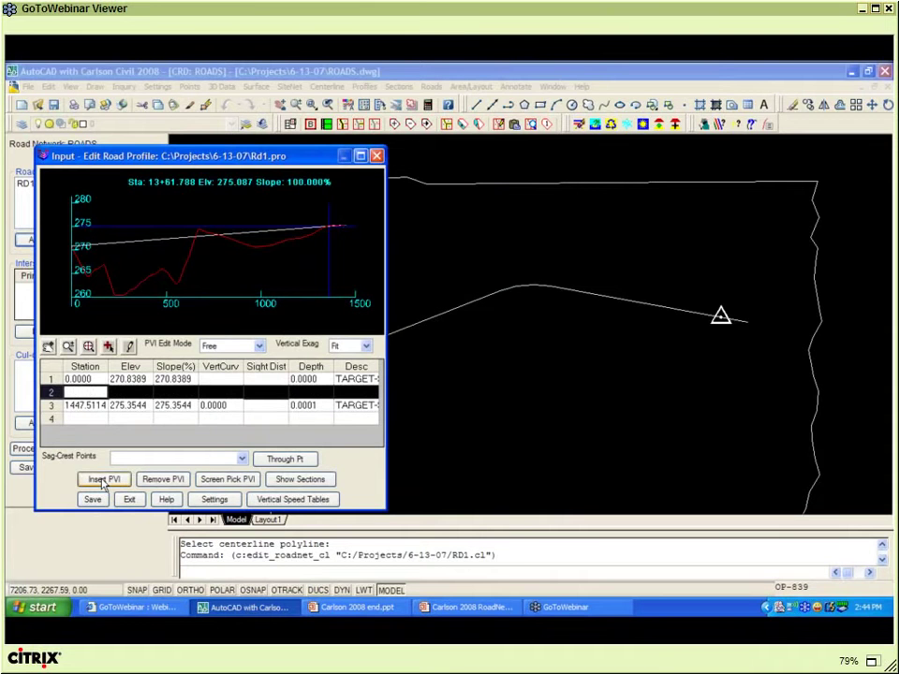
- Fill the new PVI with station 450, elevation 265 and vertical curve 100
type("450")
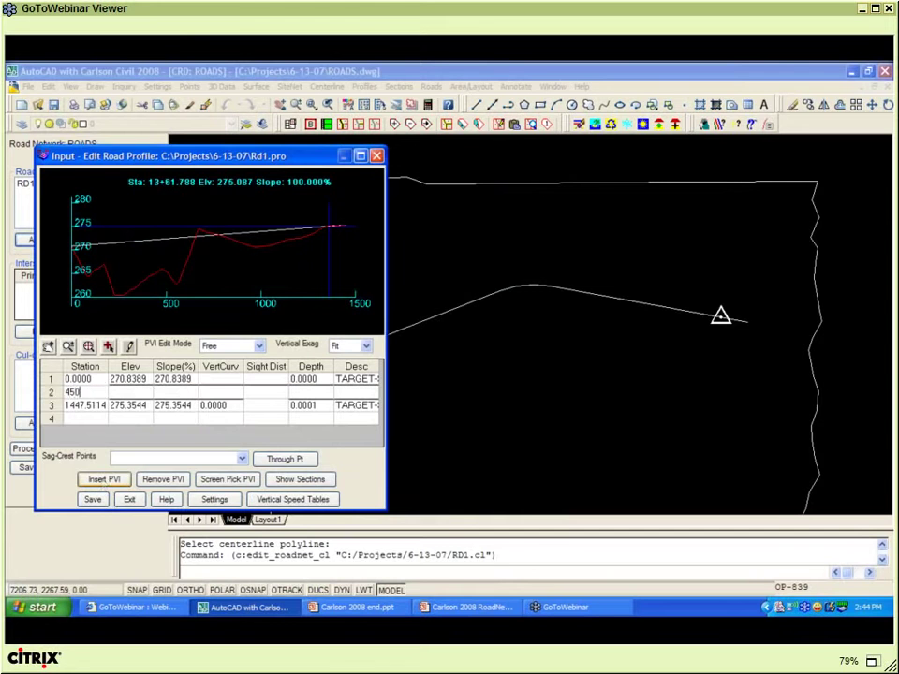
key("Tab")
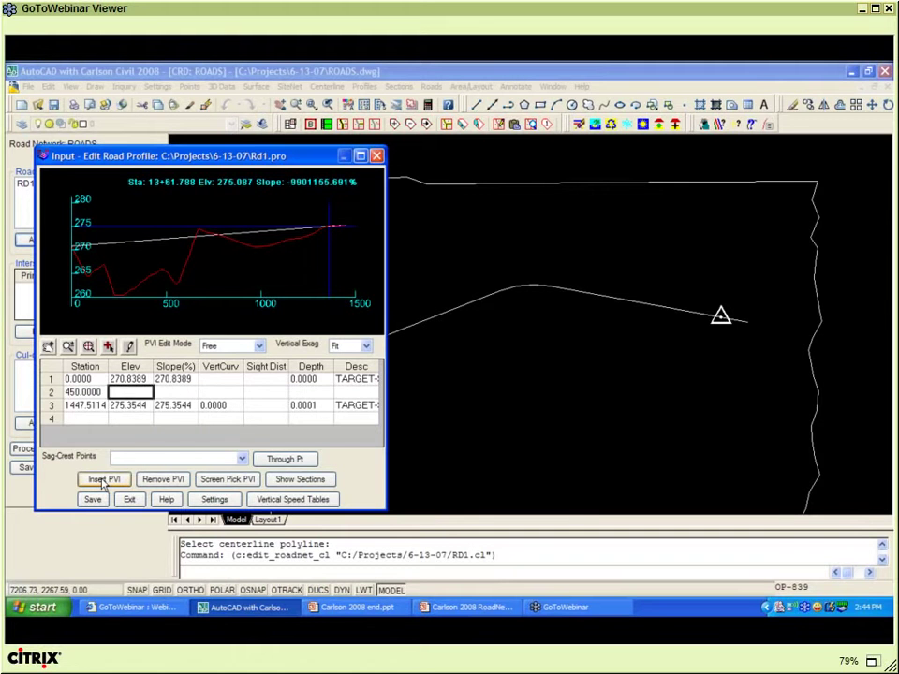
type("265")
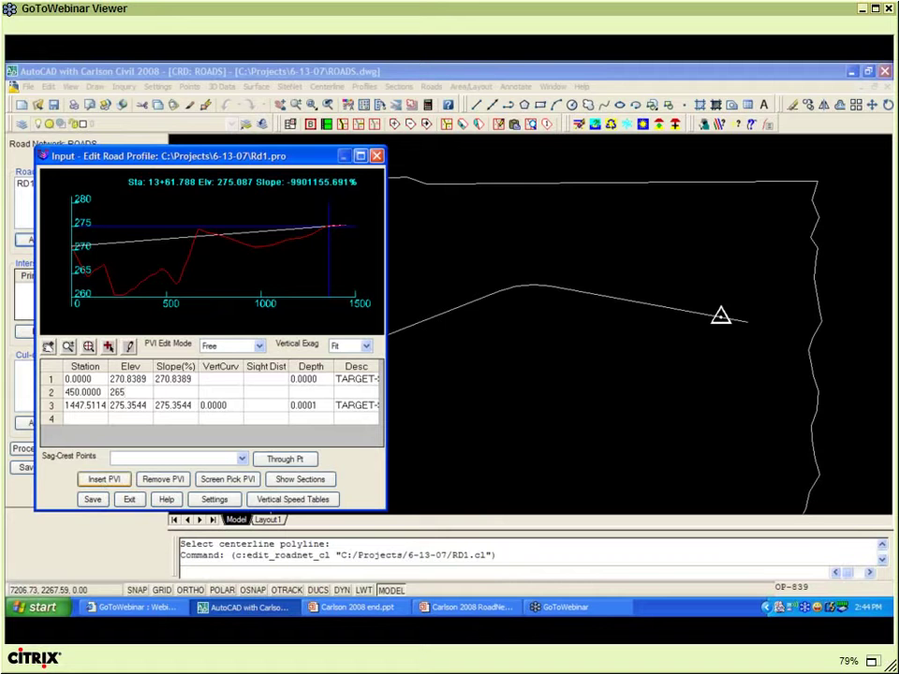
key("Tab")
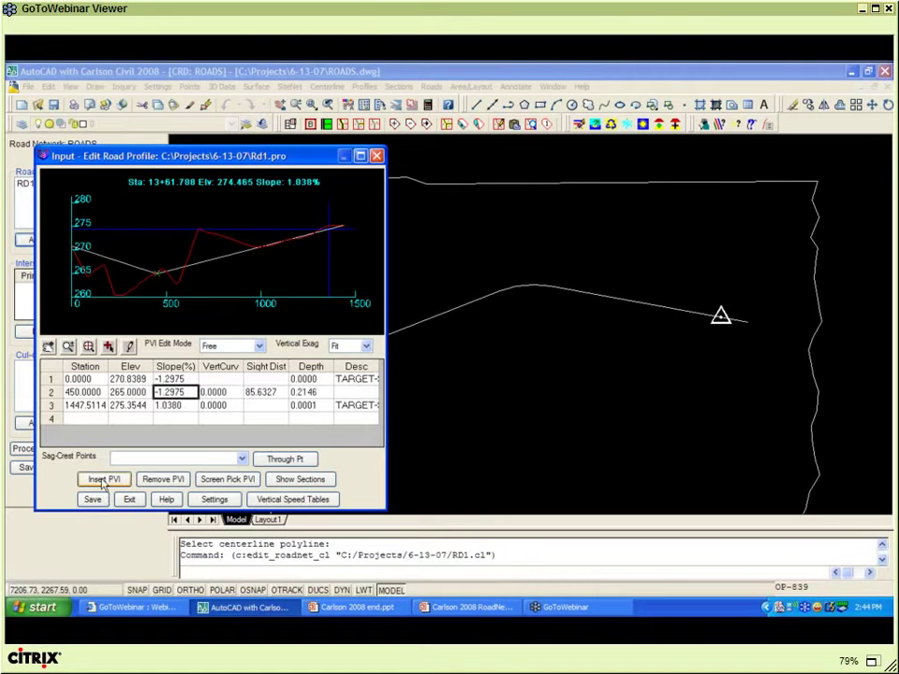
key("Tab")
type("100")
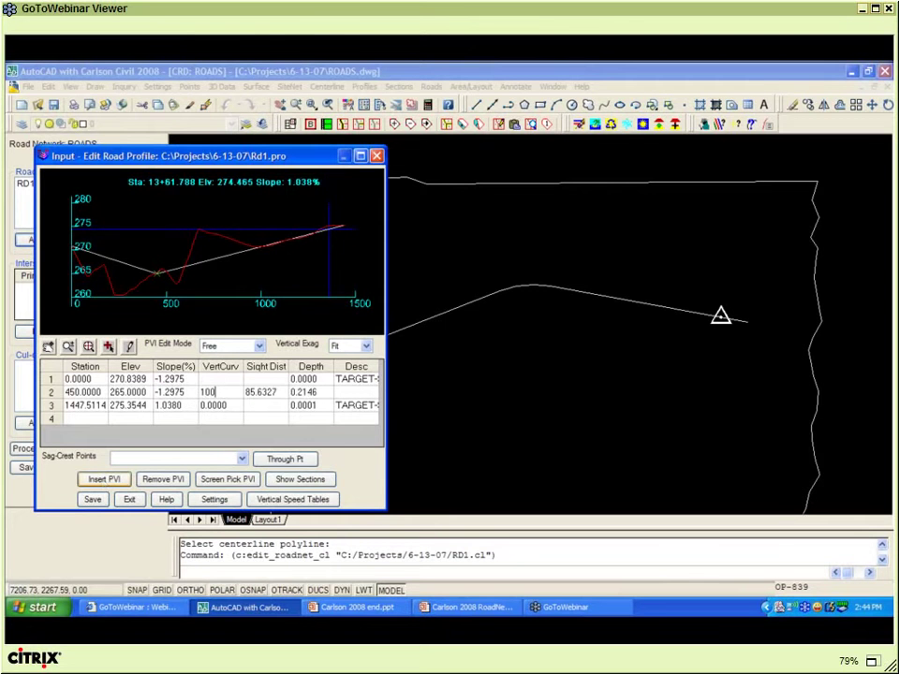
key("Tab")
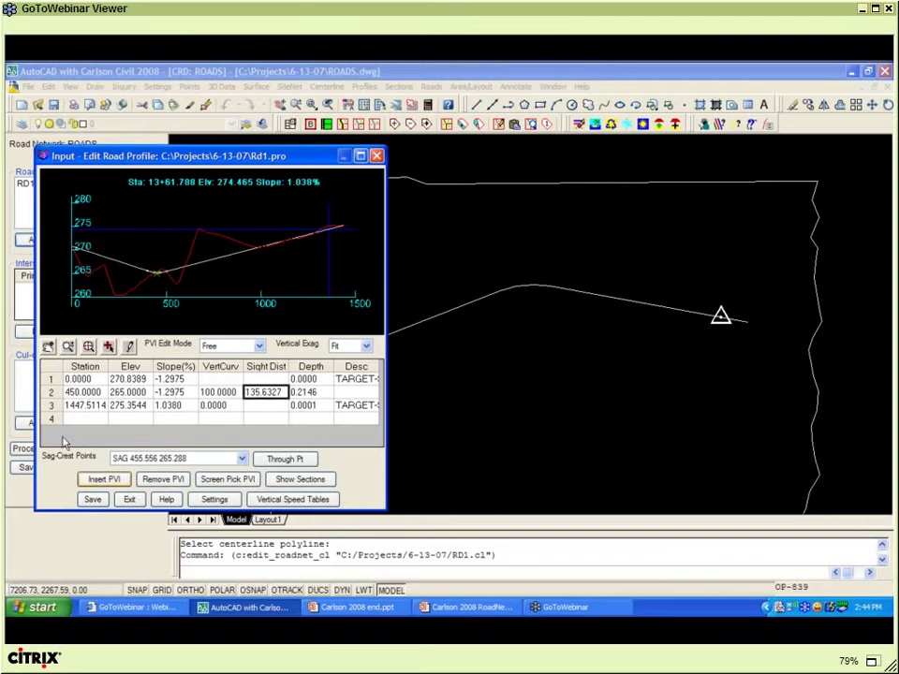
scroll(142, 279, "up", 2)
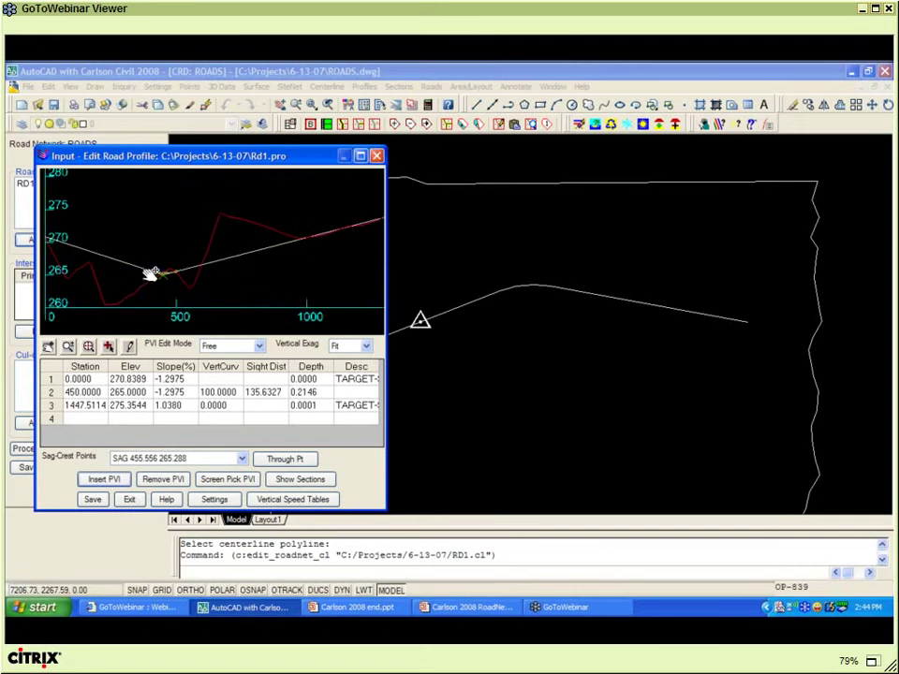
scroll(149, 278, "up", 1)
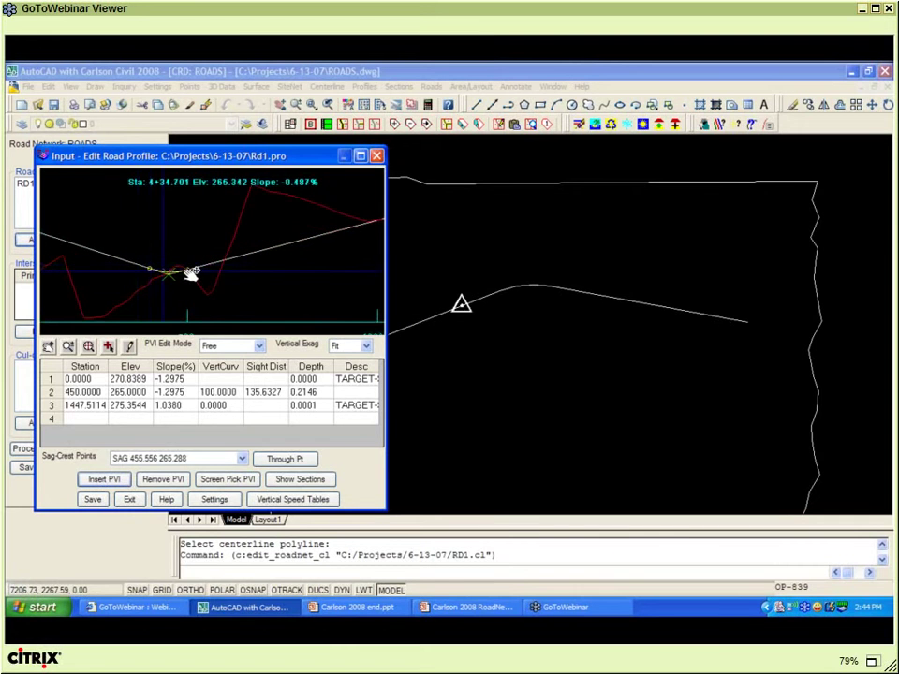
scroll(184, 274, "down", 1)
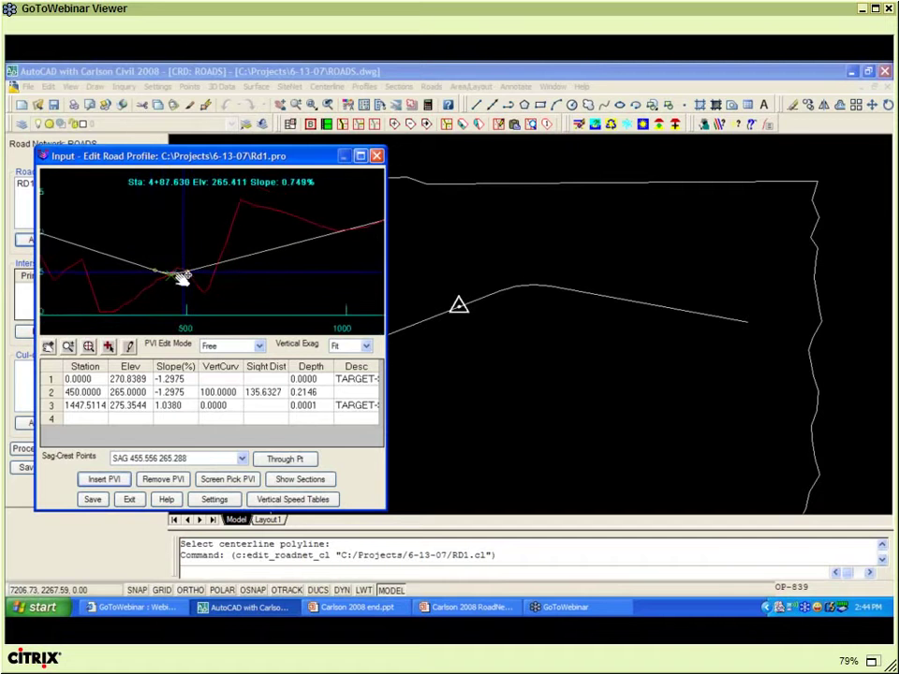
scroll(184, 274, "down", 3)
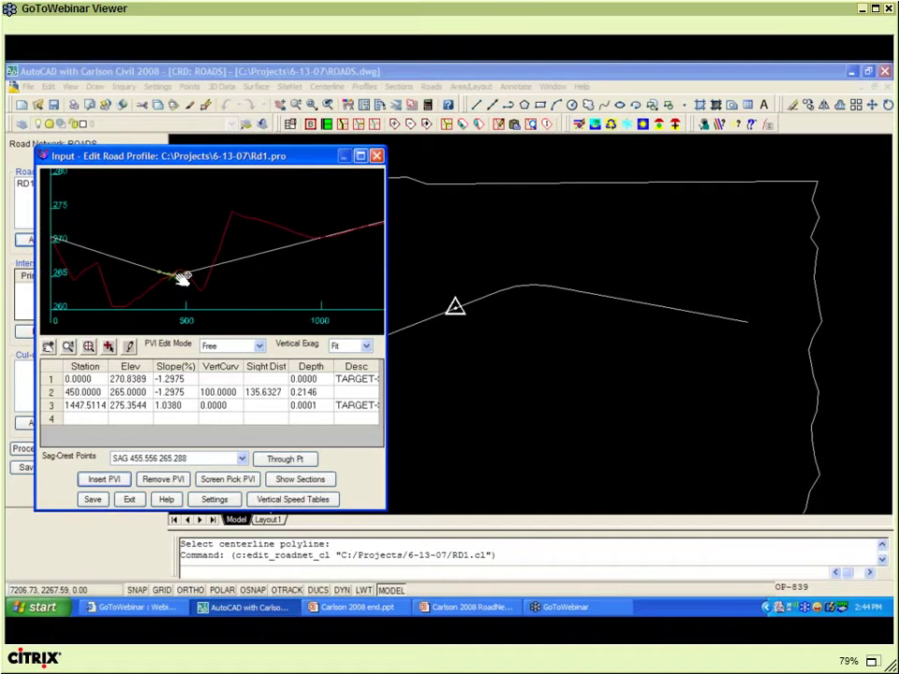
- Drag the middle PVI in the graph, then restore its station to 450
left_click(131, 347)
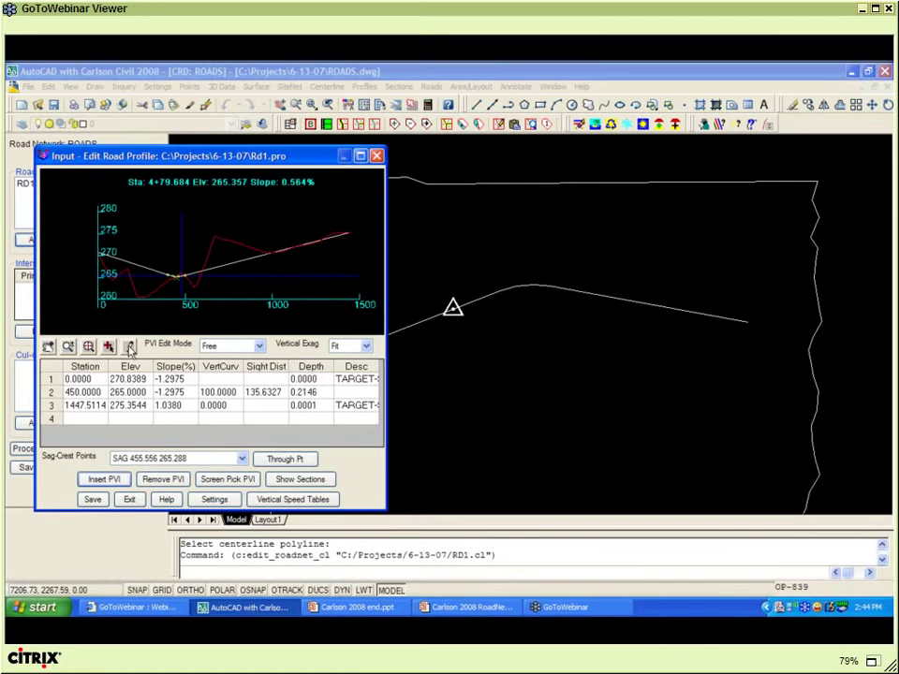
left_click(131, 348)
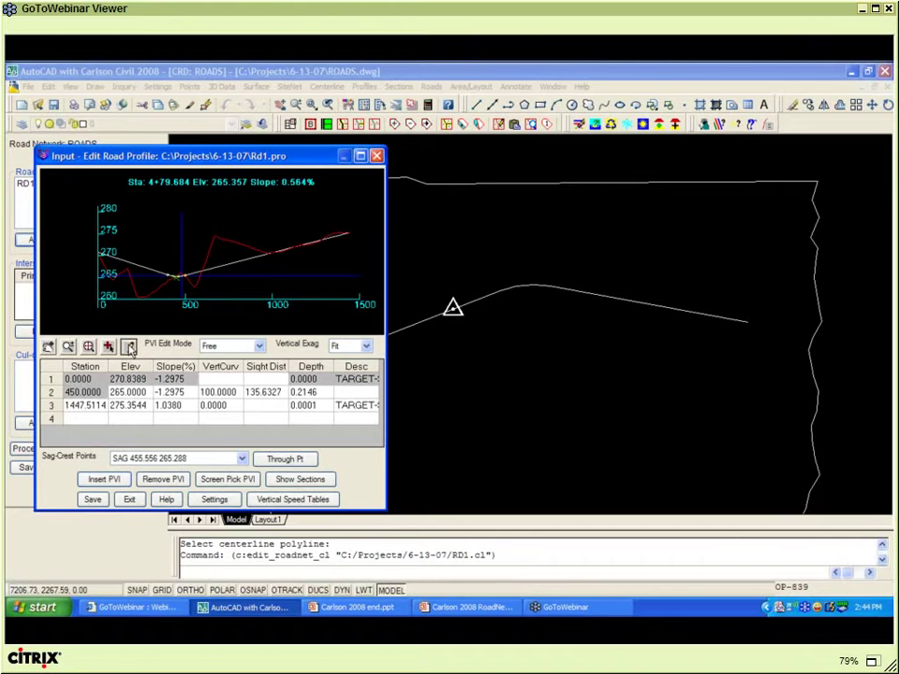
mouse_move(180, 276)
left_mouse_down()
mouse_move(210, 257)
mouse_move(173, 220)
mouse_move(169, 266)
mouse_move(177, 273)
left_mouse_up()
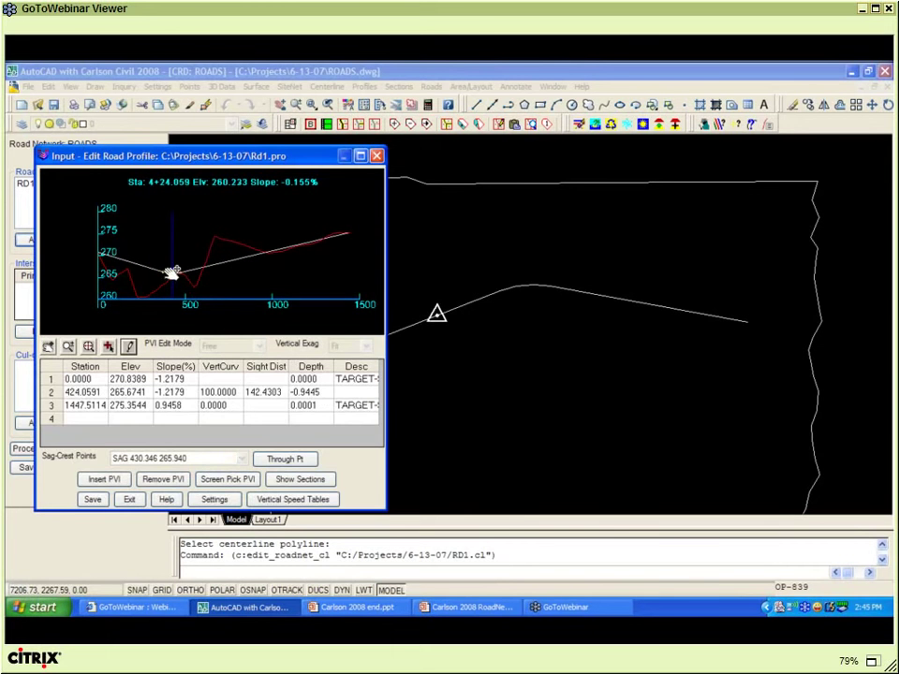
left_click(87, 394)
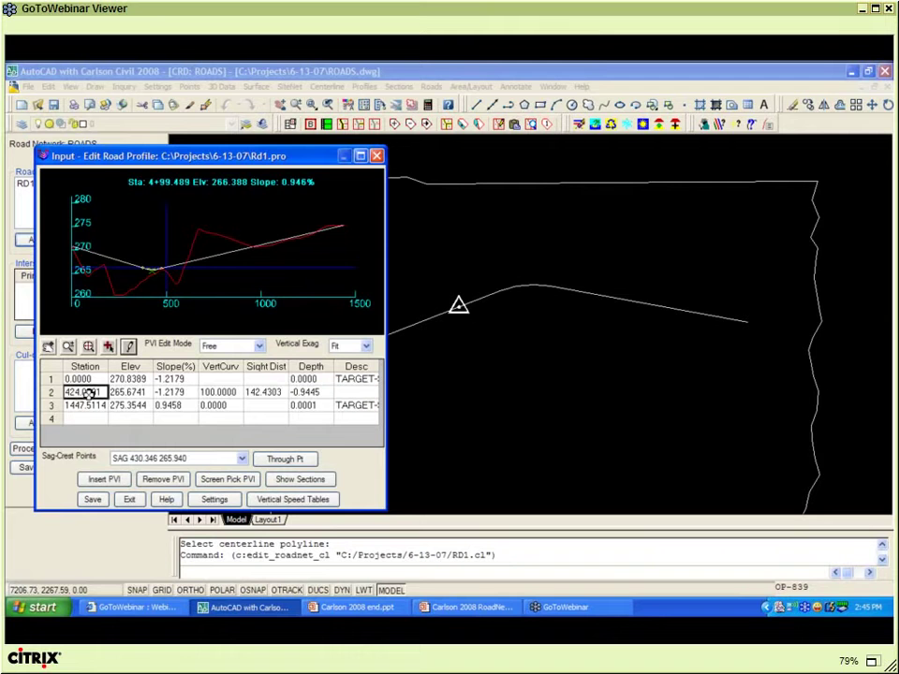
type("450")
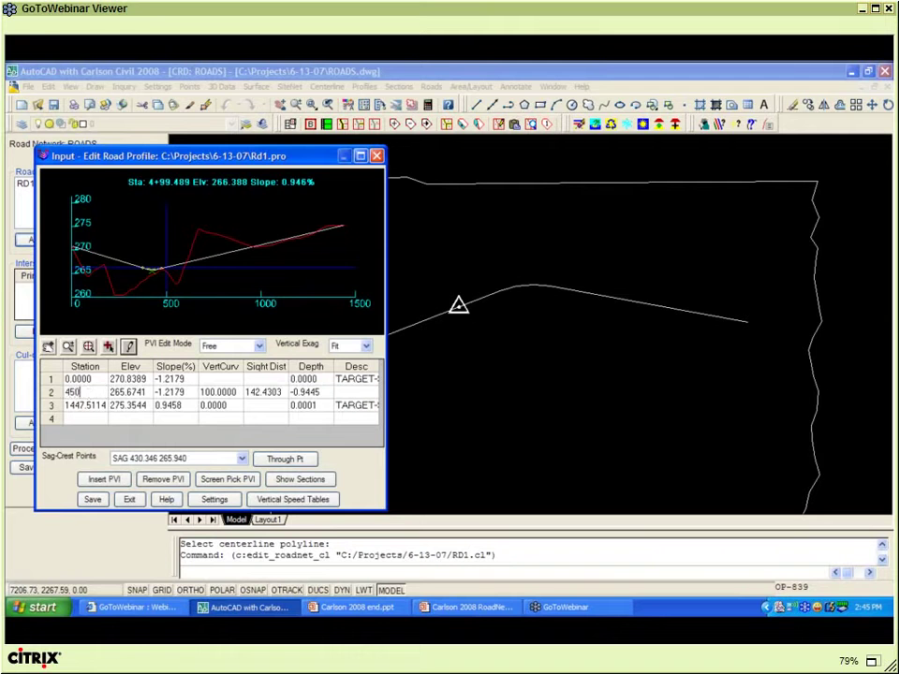
left_click(122, 393)
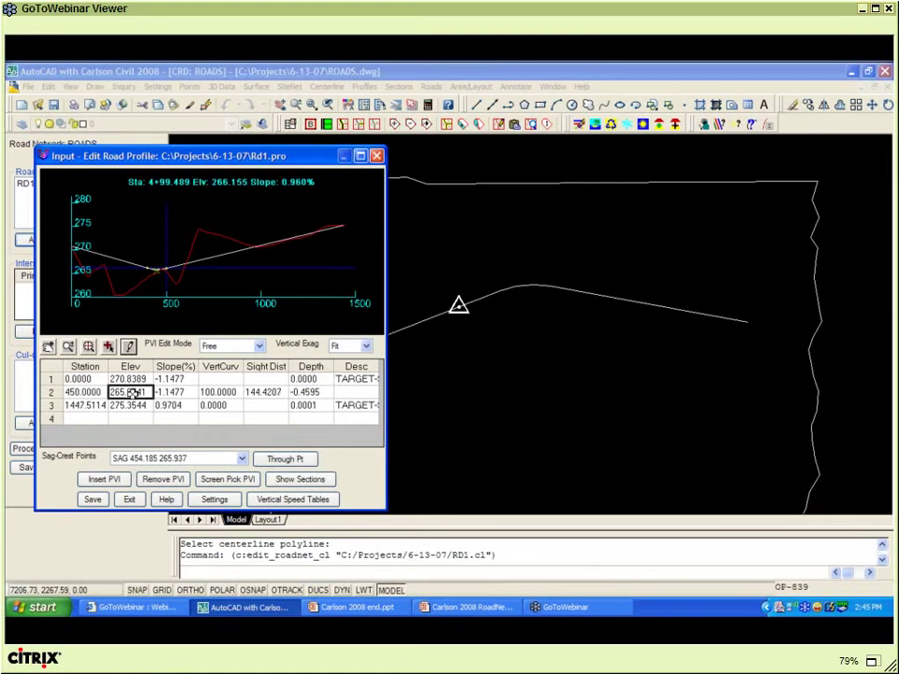
- Keep the 265.6741 elevation, close the profile editor, and start choosing RD1's template file
left_click(94, 499)
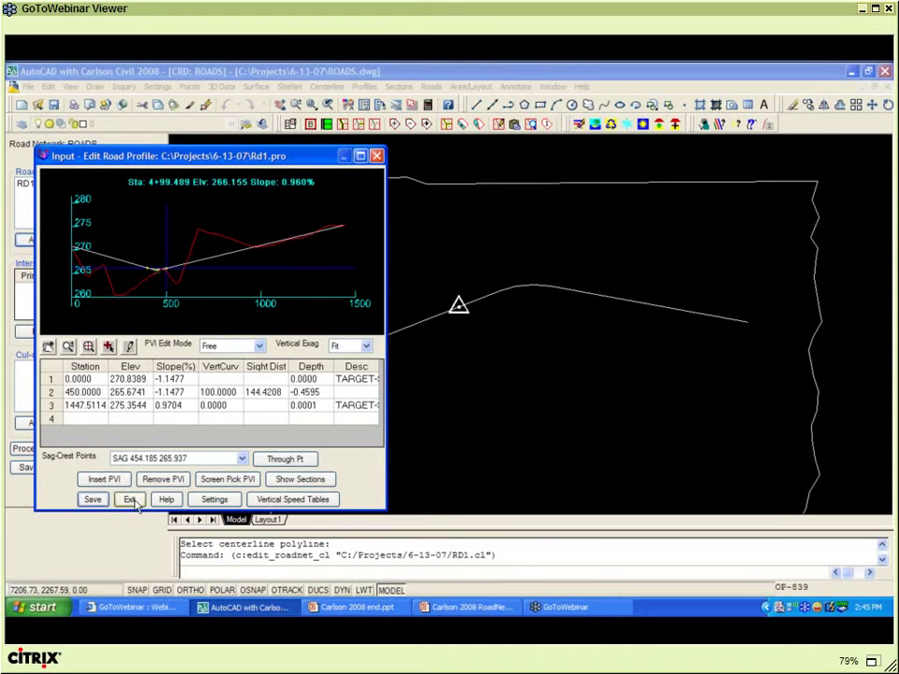
left_click(134, 502)
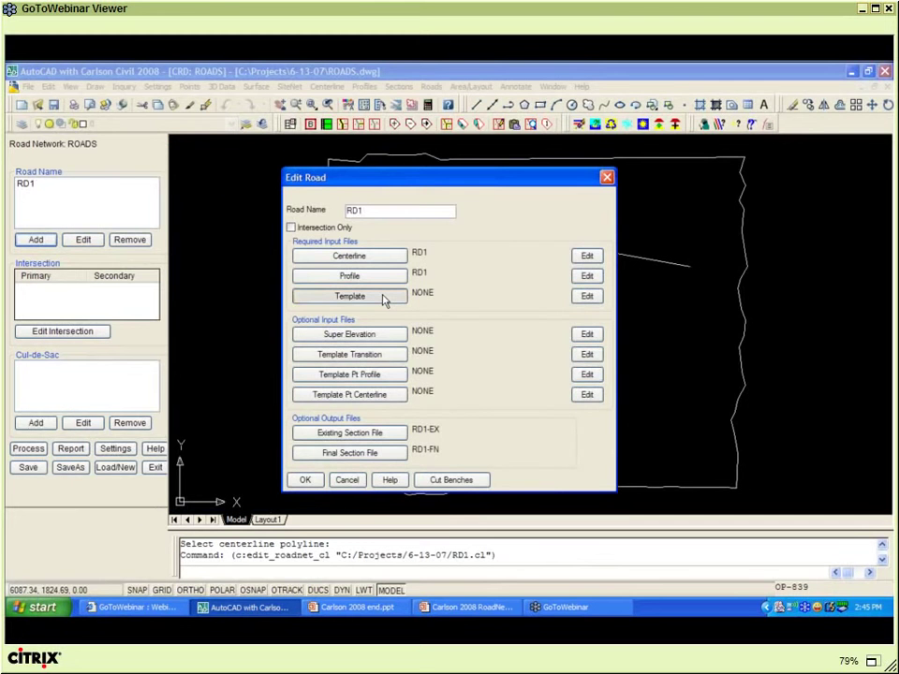
left_click(382, 297)
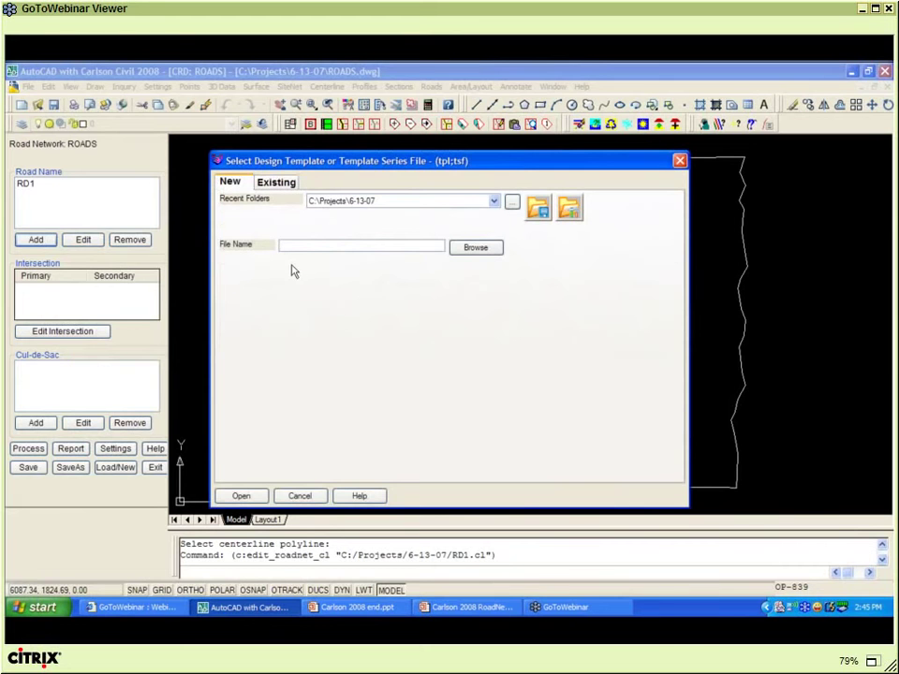
- Create the new template file ROAD.tpl for RD1 and open it in the Design Template editor
type("ROAD")
left_click(242, 496)
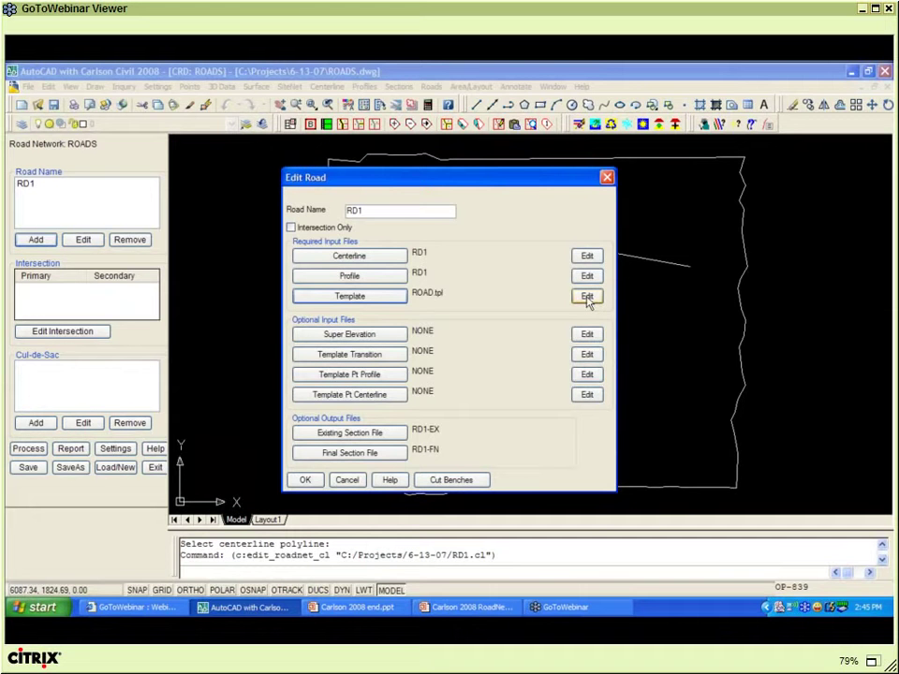
left_click(587, 297)
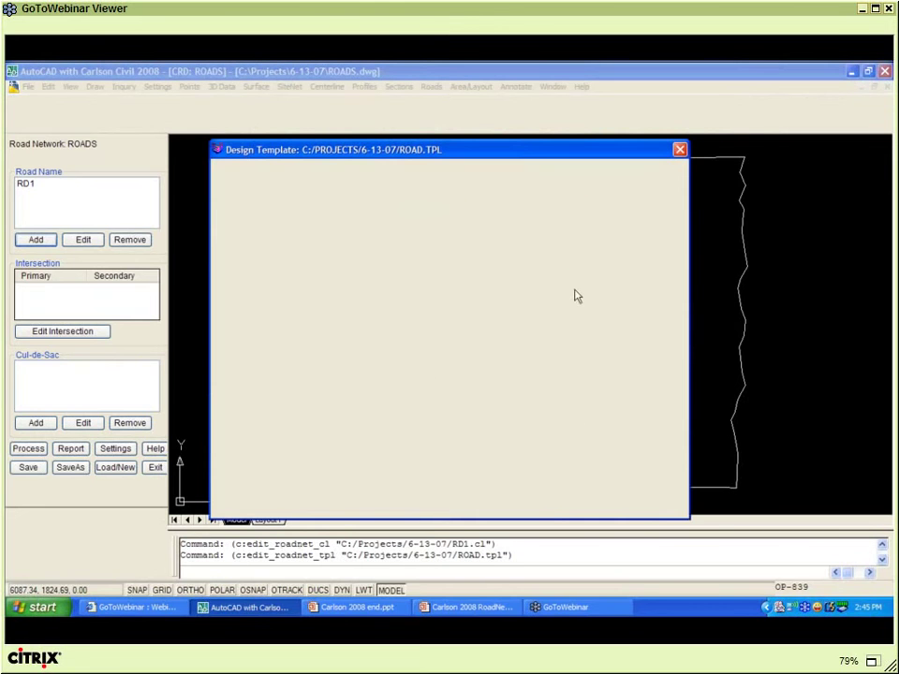
left_click_drag(346, 147, 357, 144)
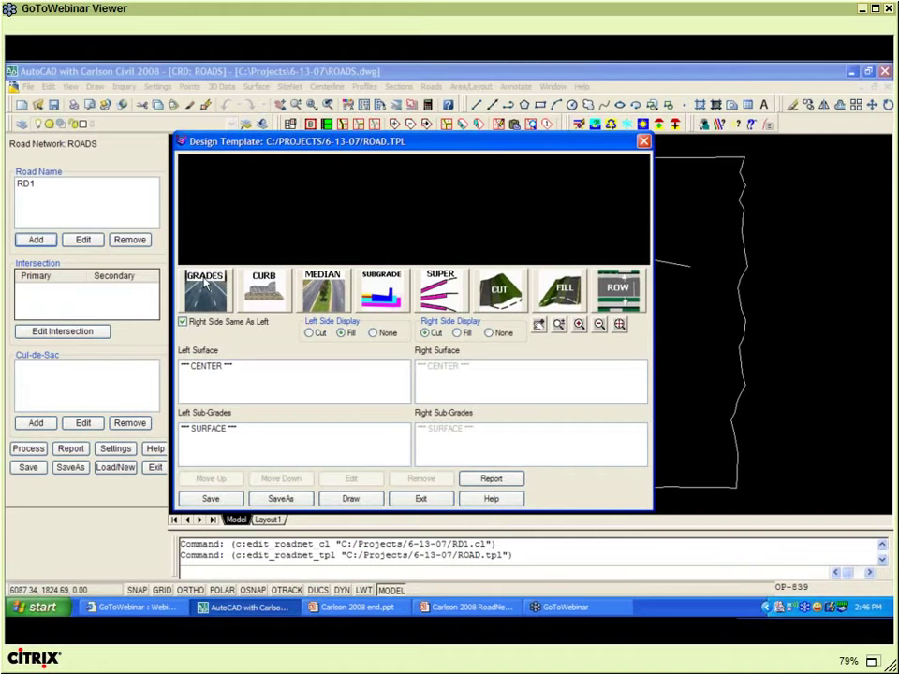
- Add a -2% lane grade, 12 ft wide, with ID EP to the ROAD template
left_click(204, 288)
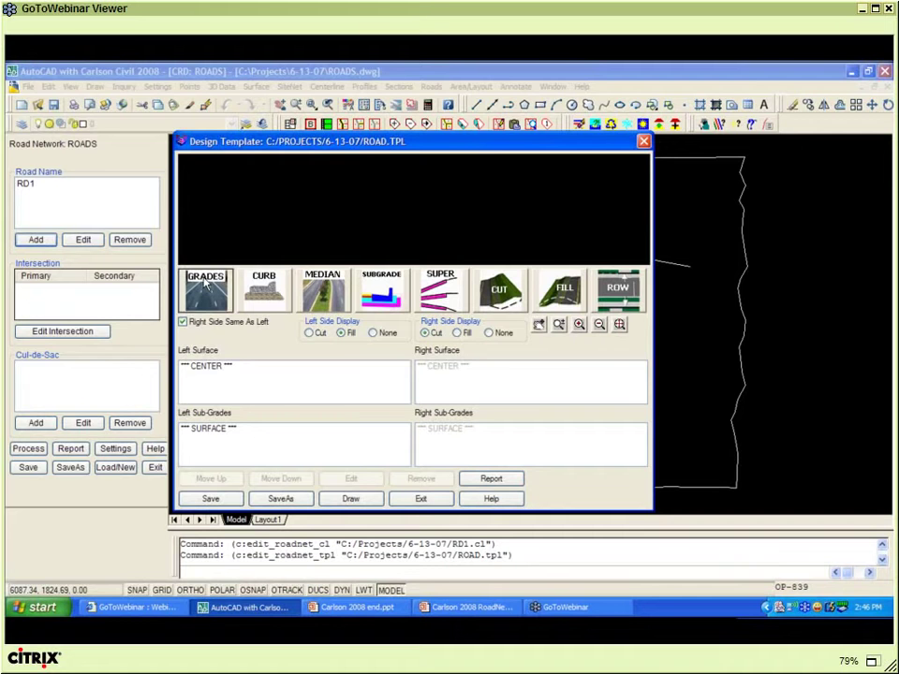
type("-2")
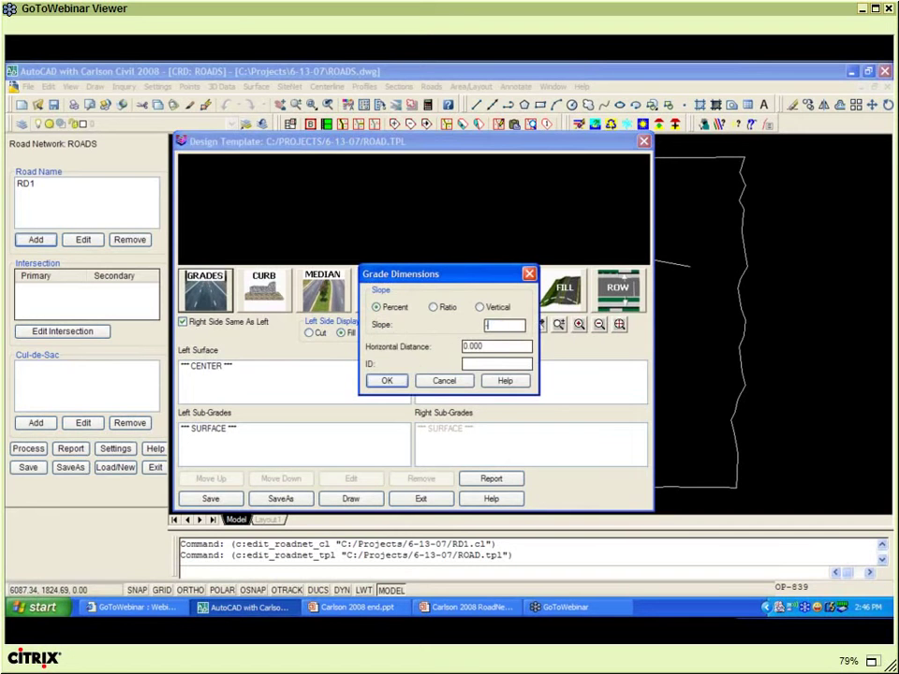
key("Tab")
type("12")
left_click(466, 364)
type("EP")
left_click(387, 381)
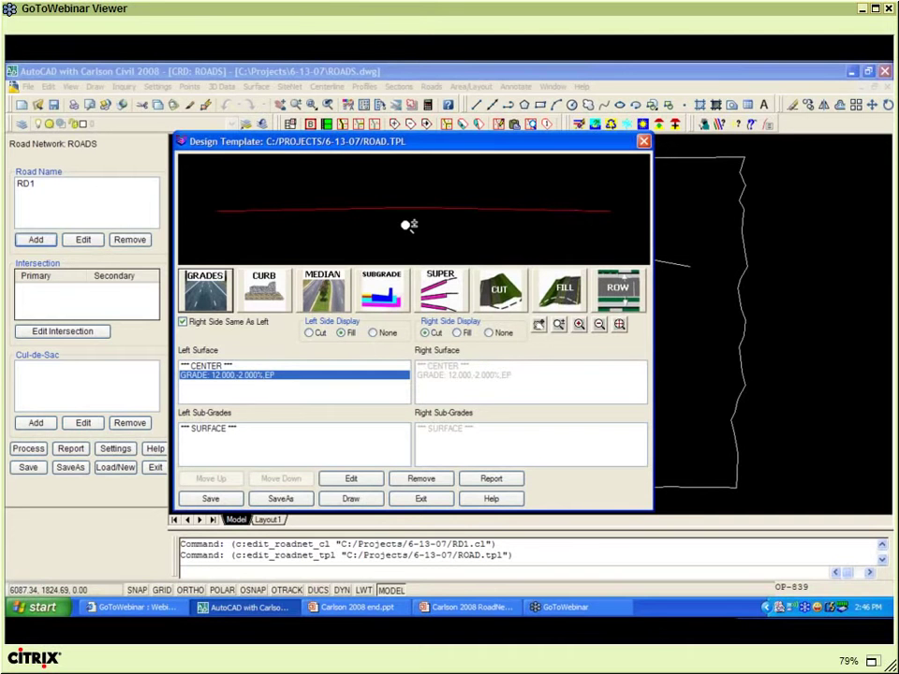
- Add a curb of material CONC with ID BC after the lane
left_click(267, 289)
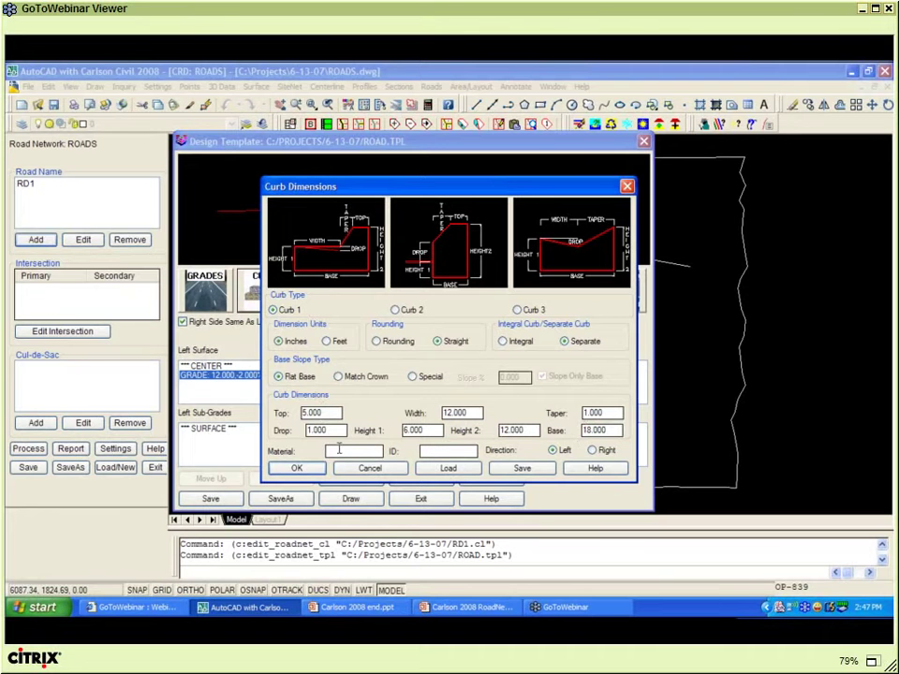
type("CONC")
key("Tab")
type("BC")
left_click(296, 468)
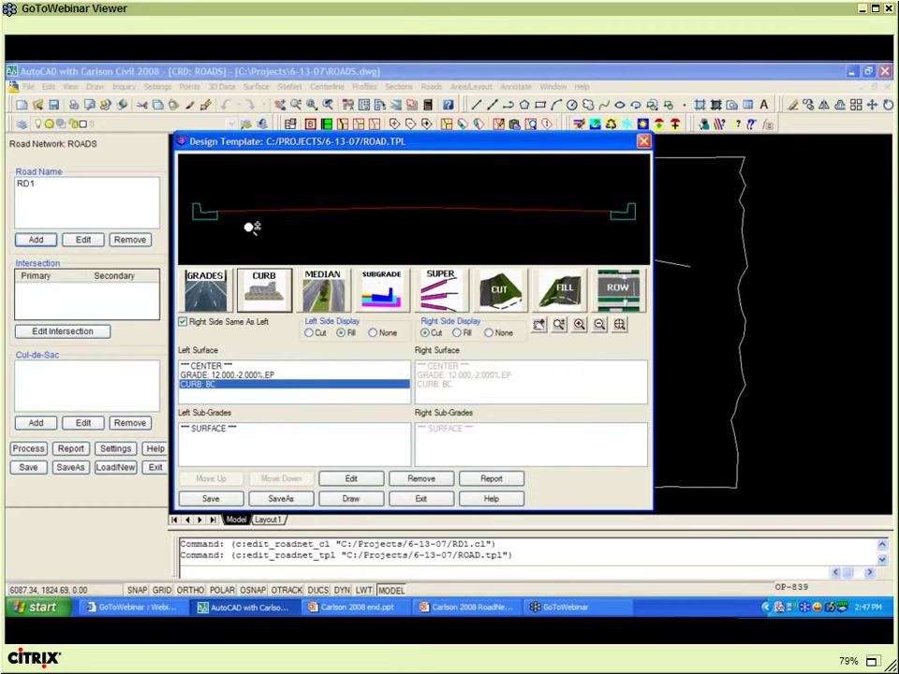
- Add a Straight Up subgrade layer, 0.25 vertical offset, 12 distance, material ASPH
left_click(378, 294)
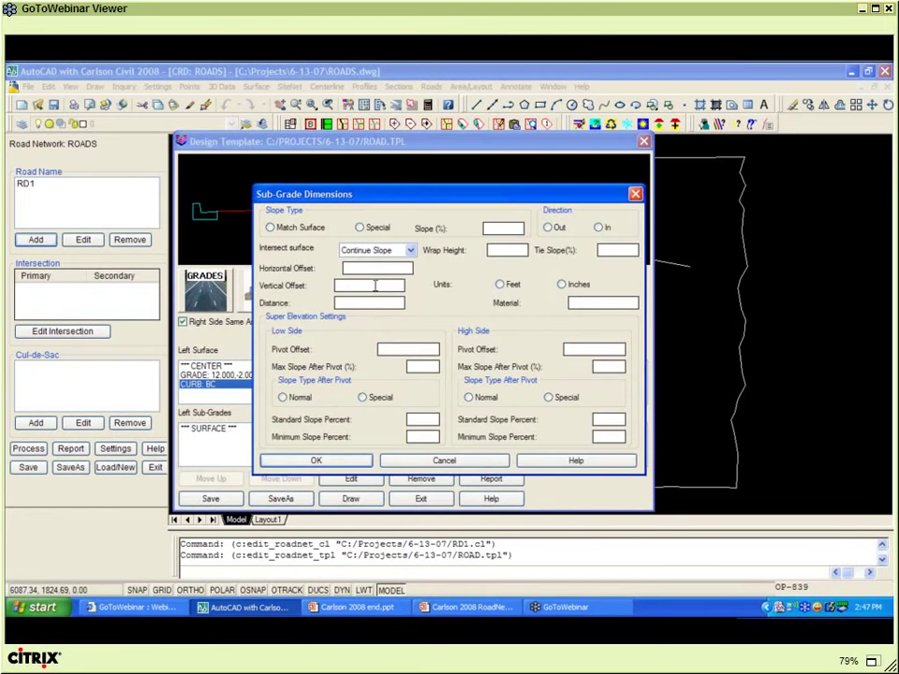
left_click(409, 250)
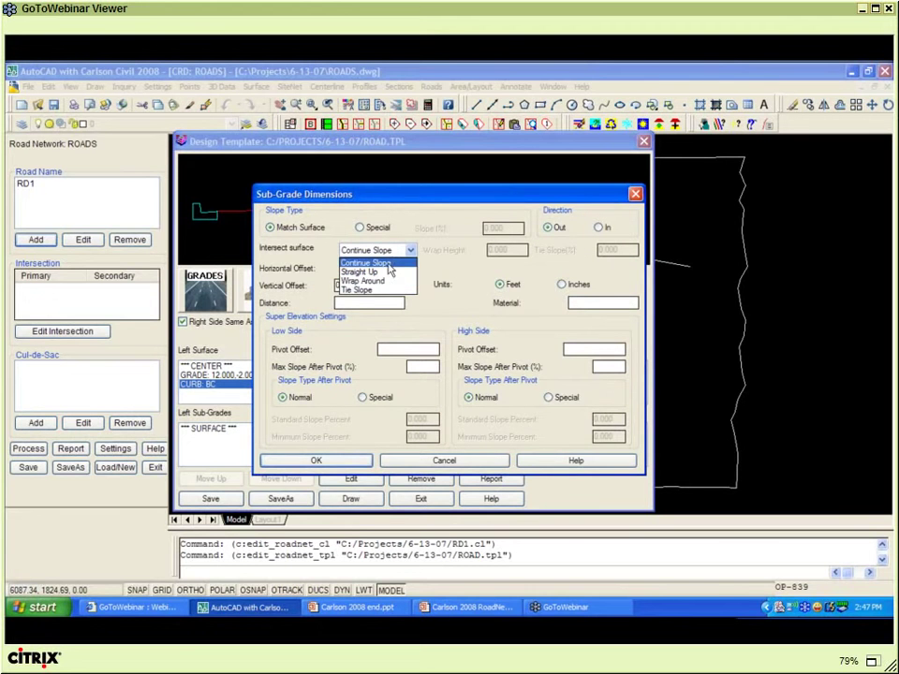
left_click(360, 271)
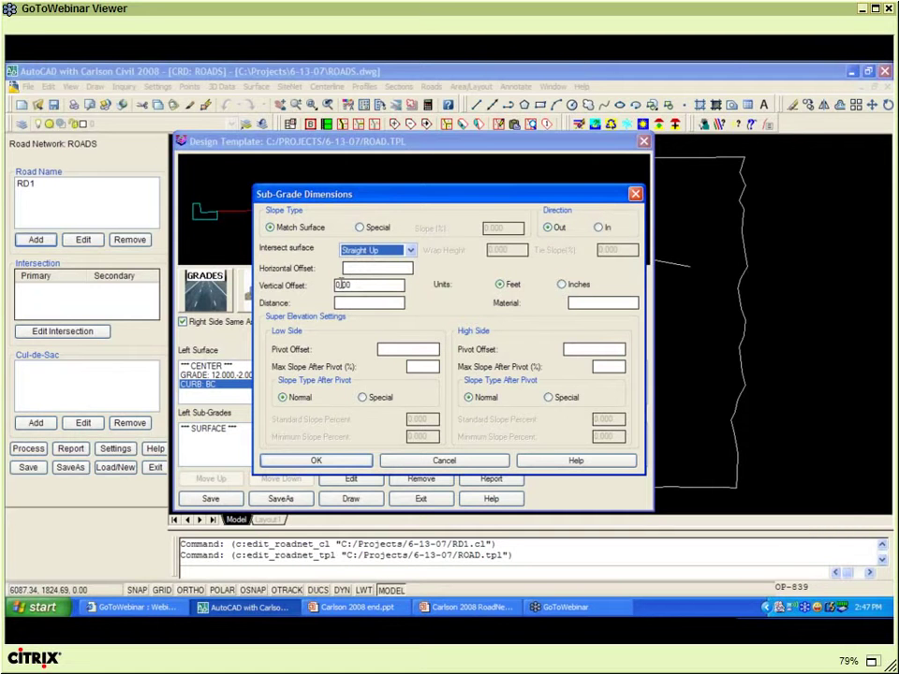
double_click(359, 283)
key("BackSpace")
type("25")
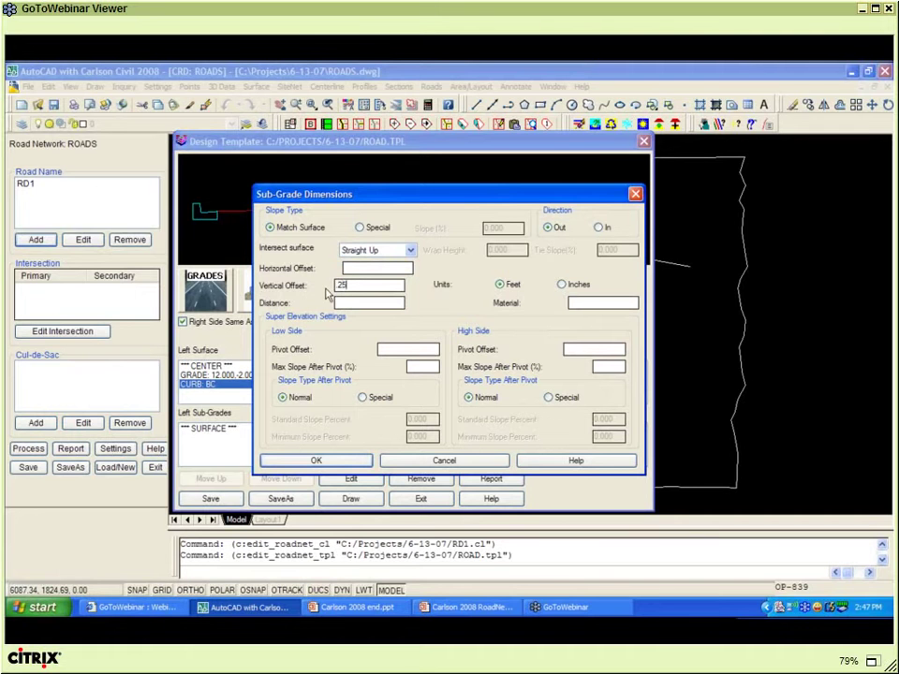
key("Tab")
type("12")
left_click(590, 307)
type("ASPH")
left_click(316, 460)
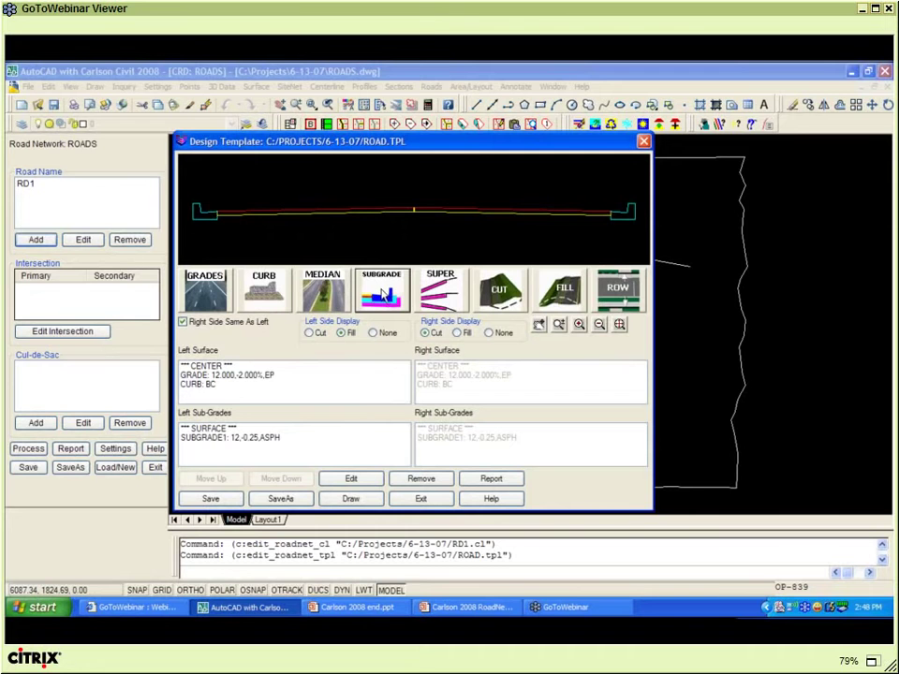
- Add a second subgrade layer with 0.5 vertical offset, 12 distance, material BASE
left_click(384, 296)
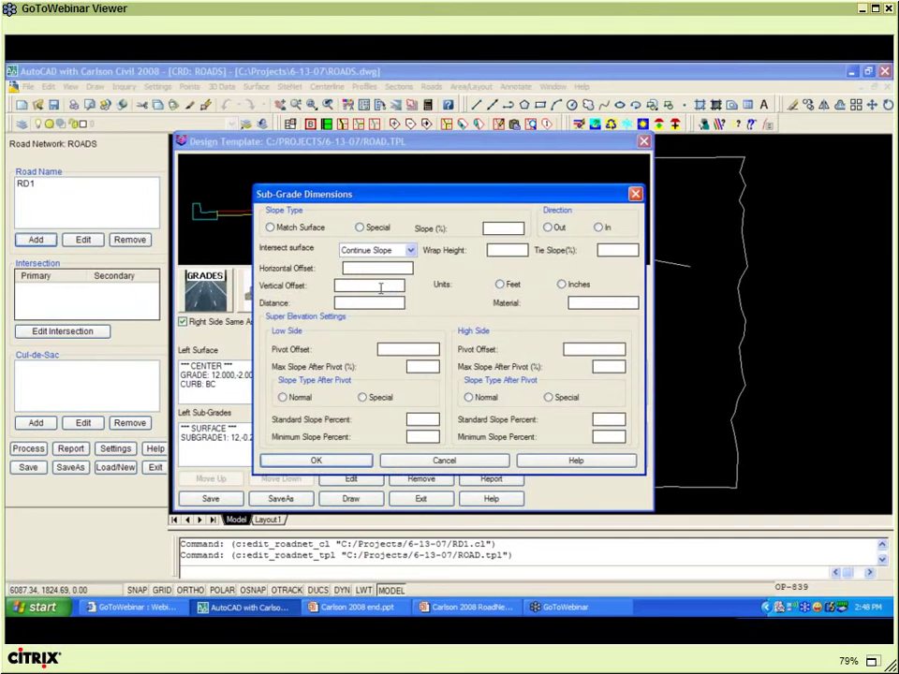
key("BackSpace")
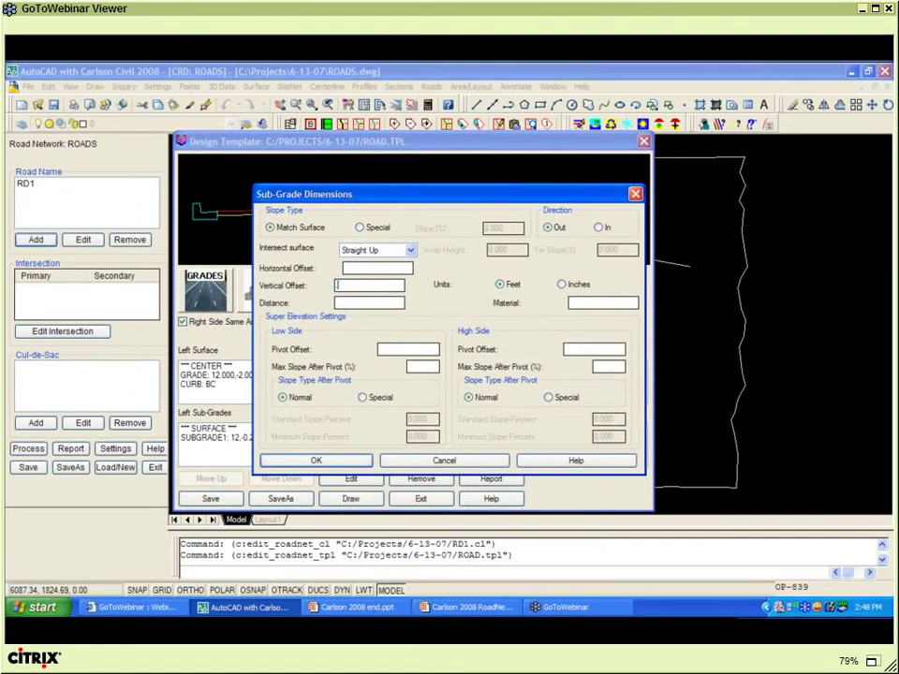
type("5")
left_click(350, 302)
type("12")
left_click(578, 303)
type("BASE")
left_click(318, 460)
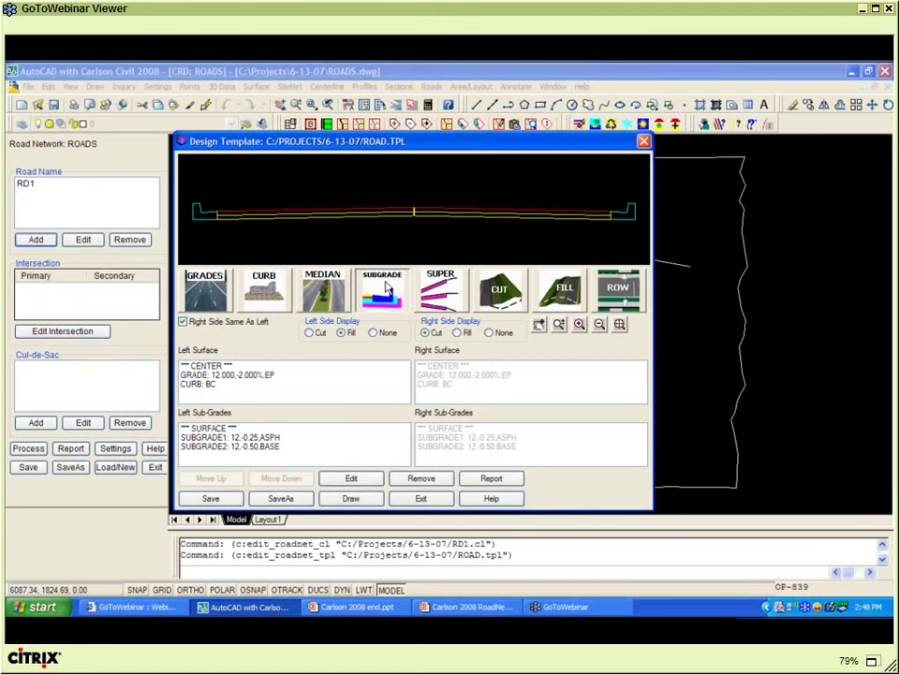
- Add a Straight Up subgrade layer, 1.0 vertical offset, 13.5 distance, material SUBBASE
left_click(386, 287)
left_click(380, 250)
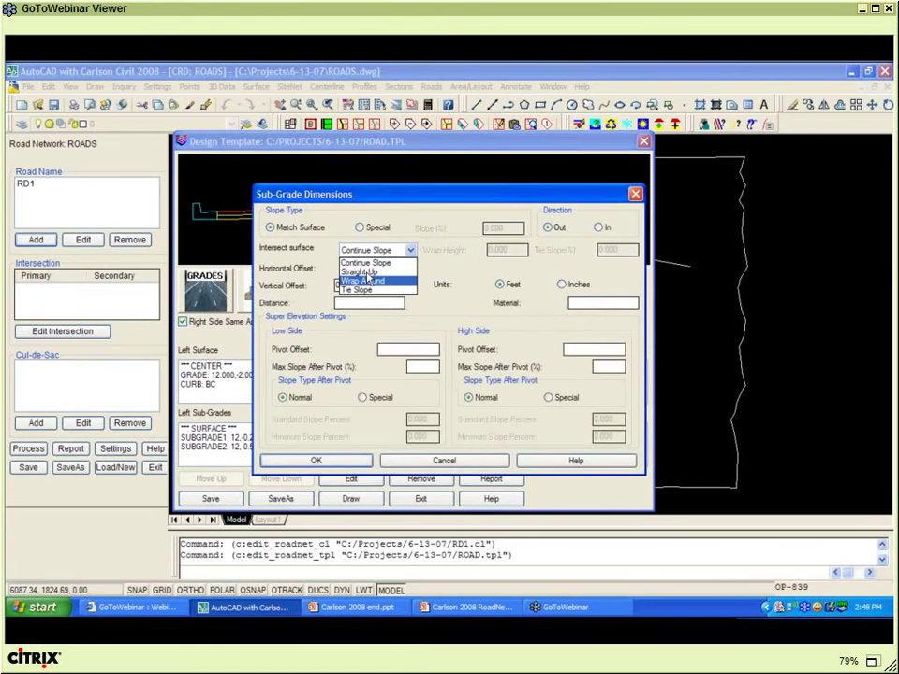
left_click(361, 271)
double_click(337, 286)
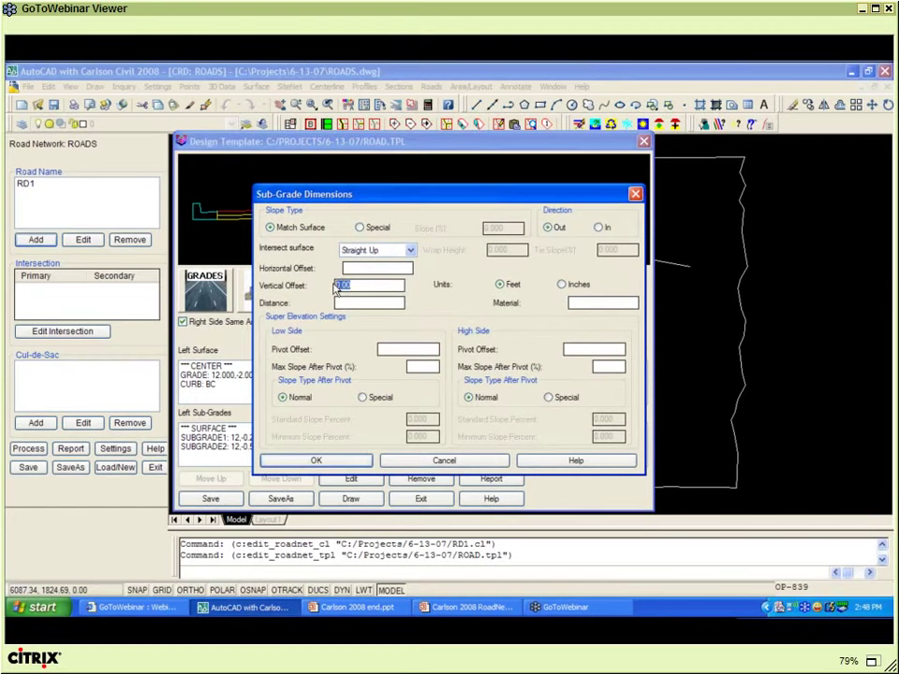
type("1")
left_click(346, 300)
type("13.5")
left_click(582, 302)
type("SUBBASE")
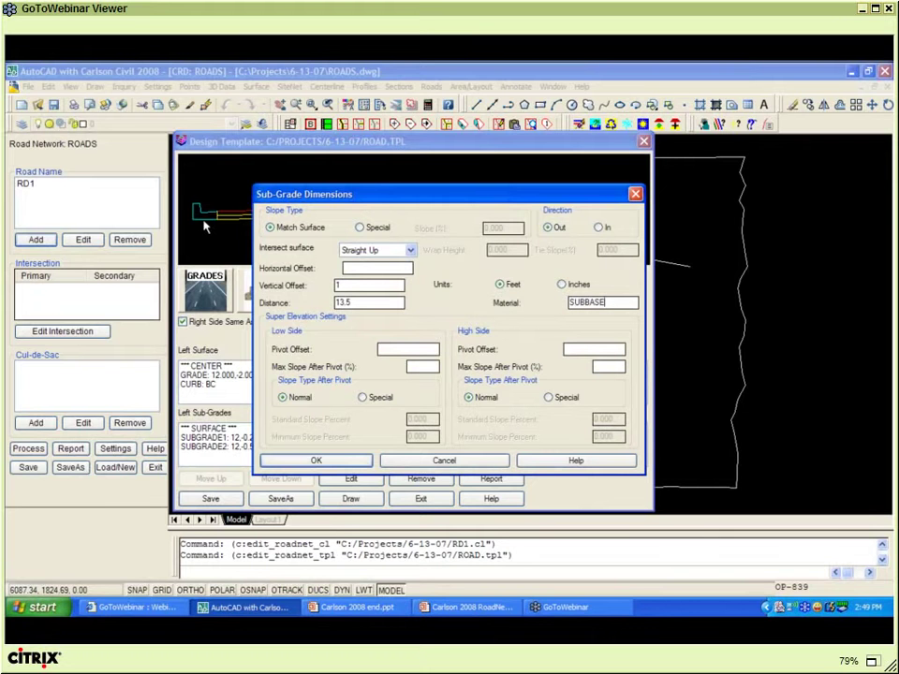
left_click(331, 463)
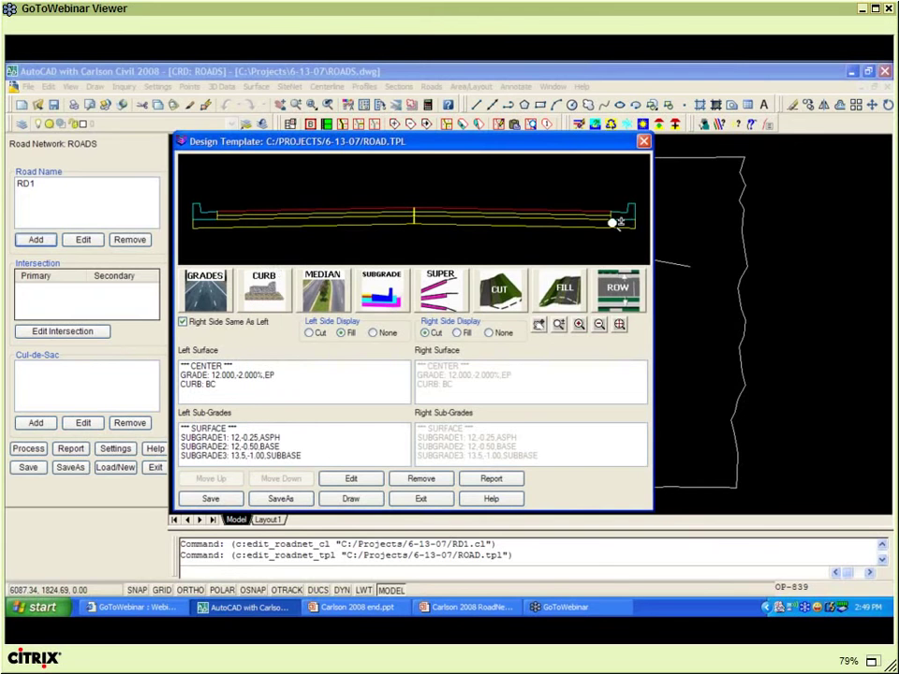
- Enter 3 as the first left cut slope, giving a 3:1 cut slope
left_click(499, 292)
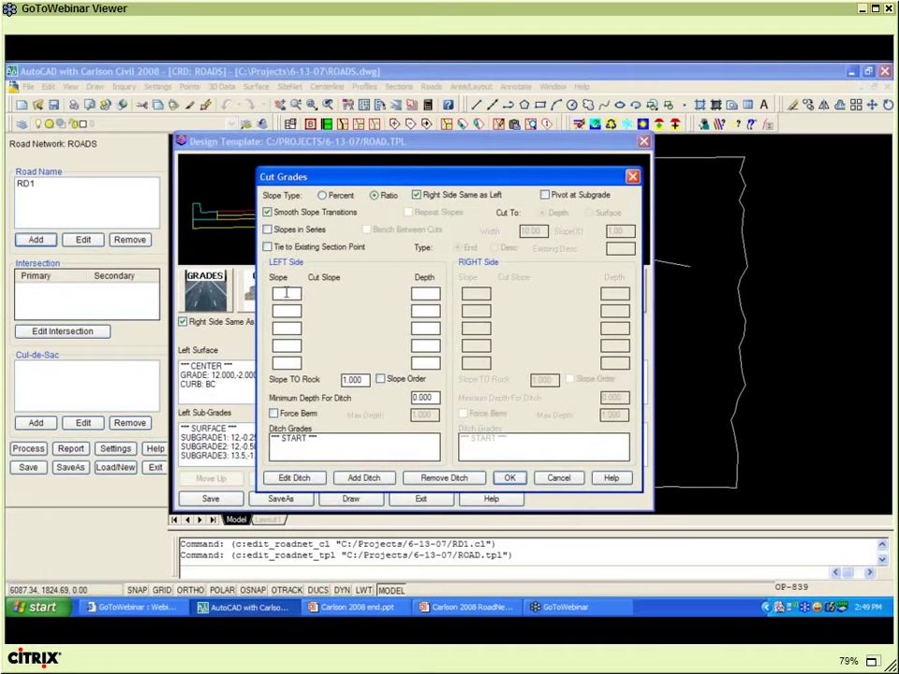
left_click(286, 293)
type("3")
left_click(511, 478)
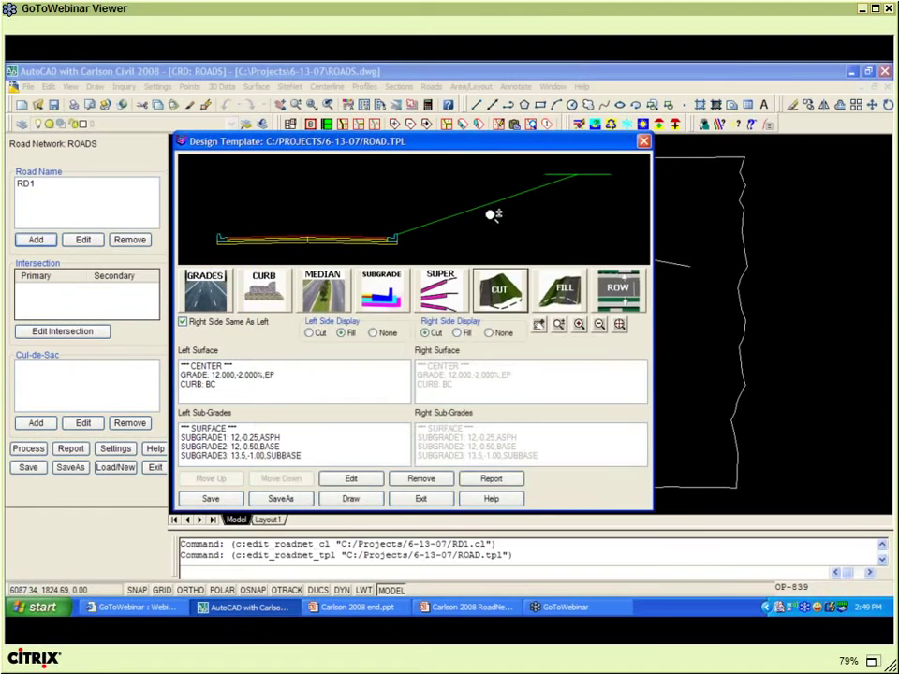
- Accept a 3:1 fill slope and save the edited ROAD template
left_click(565, 292)
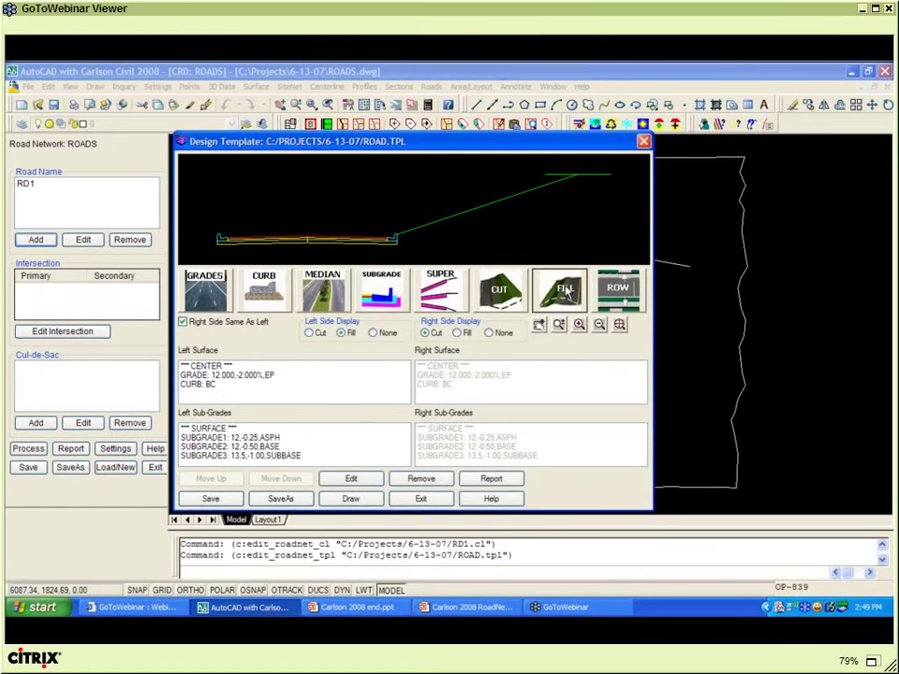
left_click(565, 292)
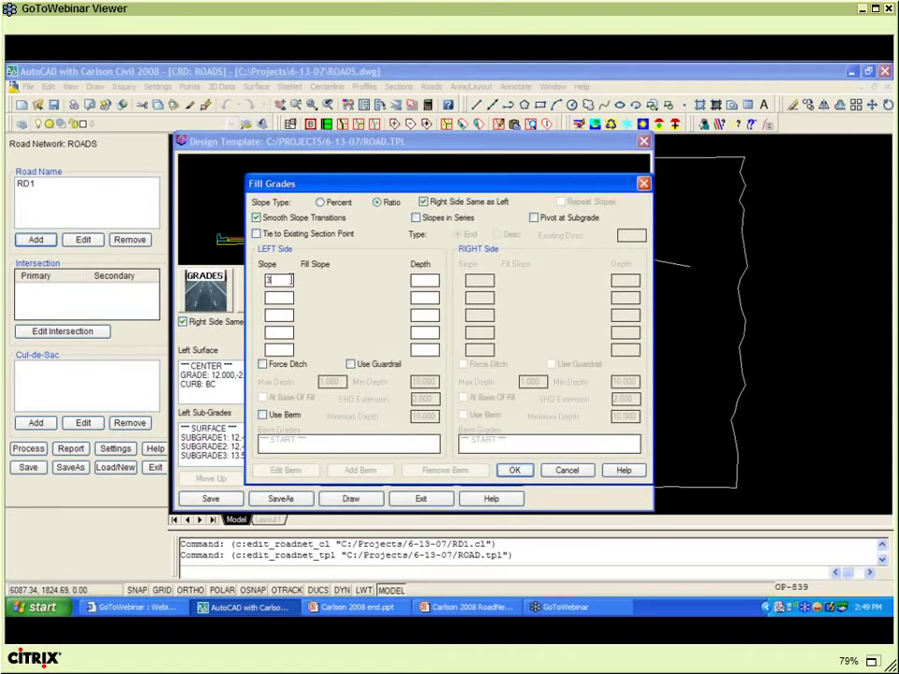
key("Tab")
left_click(516, 471)
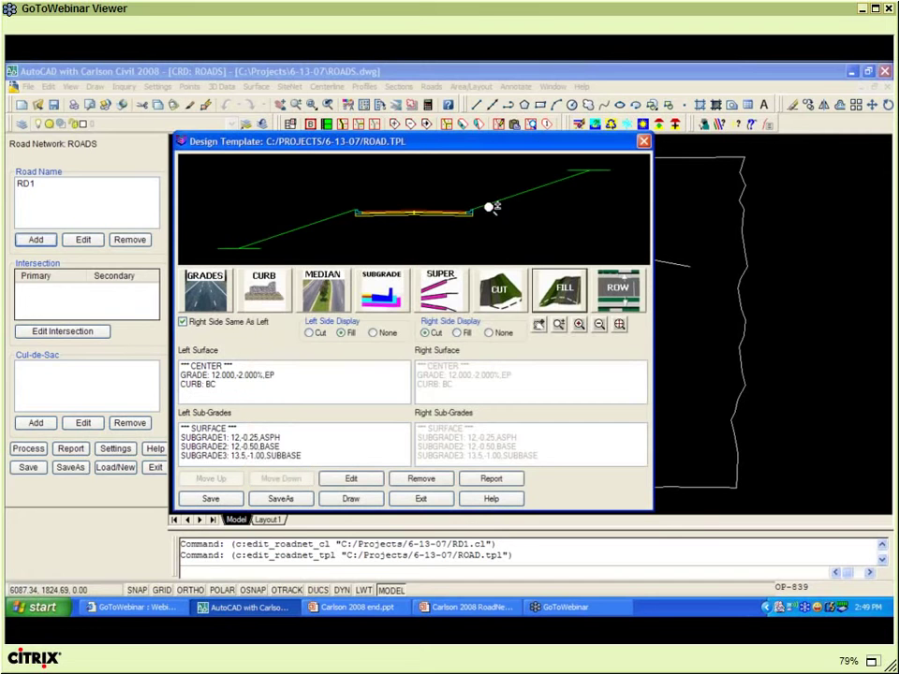
left_click(234, 498)
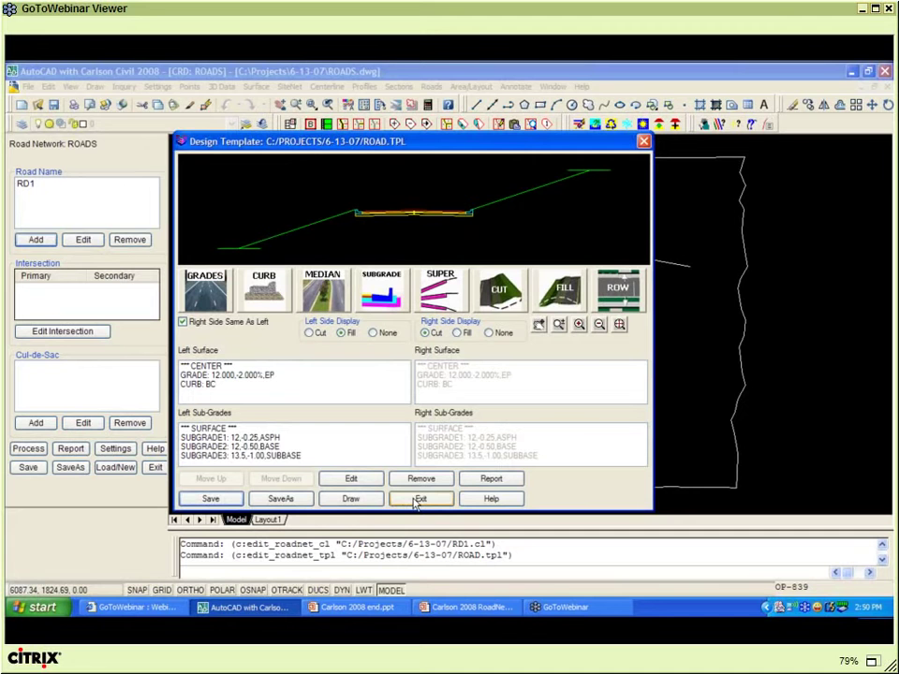
- Close the template editor, open RD1's profile, and display its cross sections
left_click(418, 499)
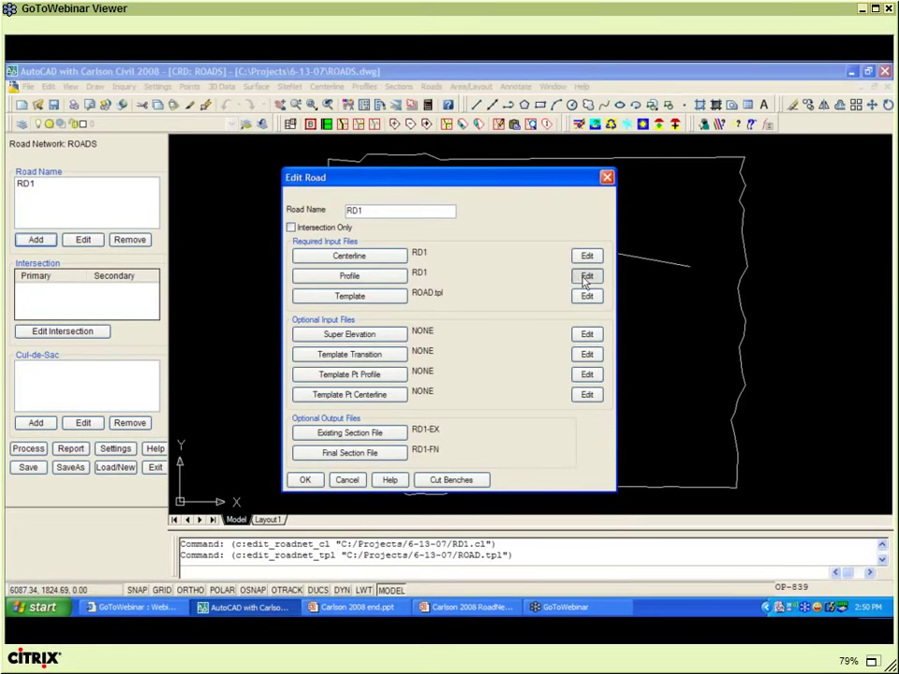
left_click(586, 278)
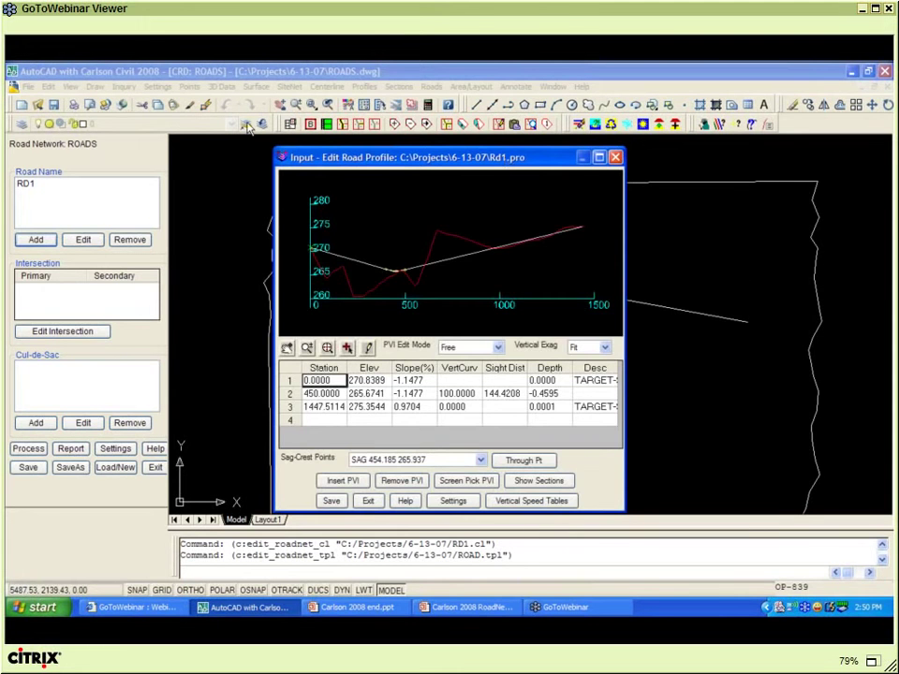
left_click_drag(505, 161, 240, 126)
left_click(269, 447)
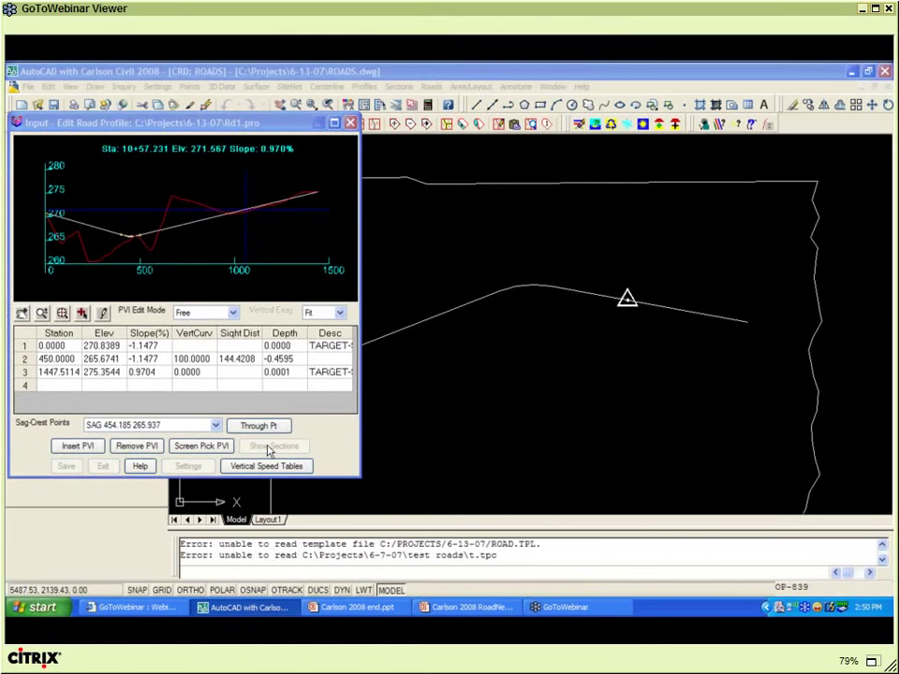
- Zoom into RD1's cross-section plot, then close the section viewer and profile editor
left_click_drag(739, 146, 493, 102)
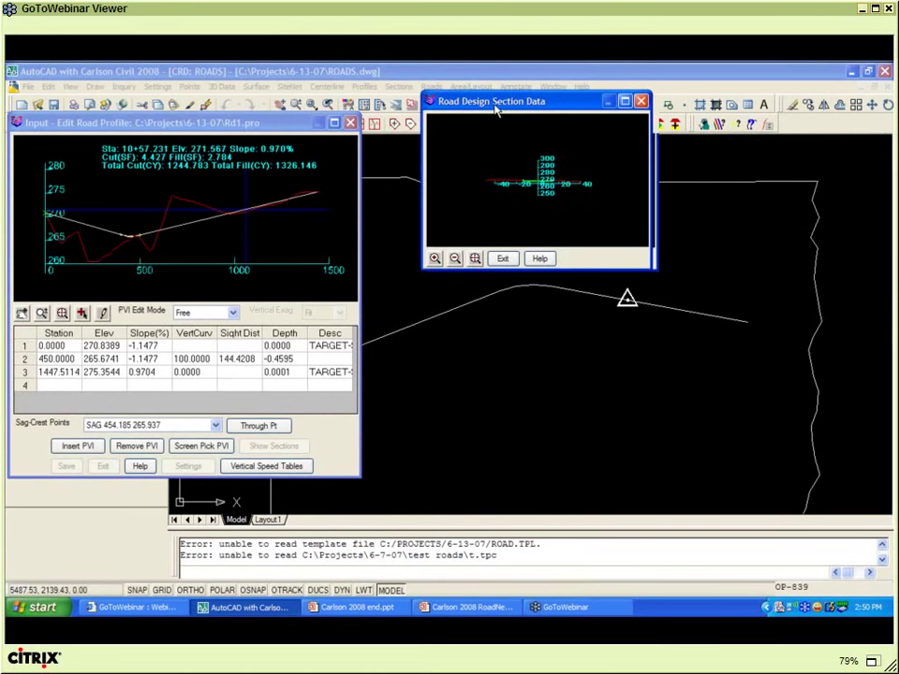
left_click(429, 258)
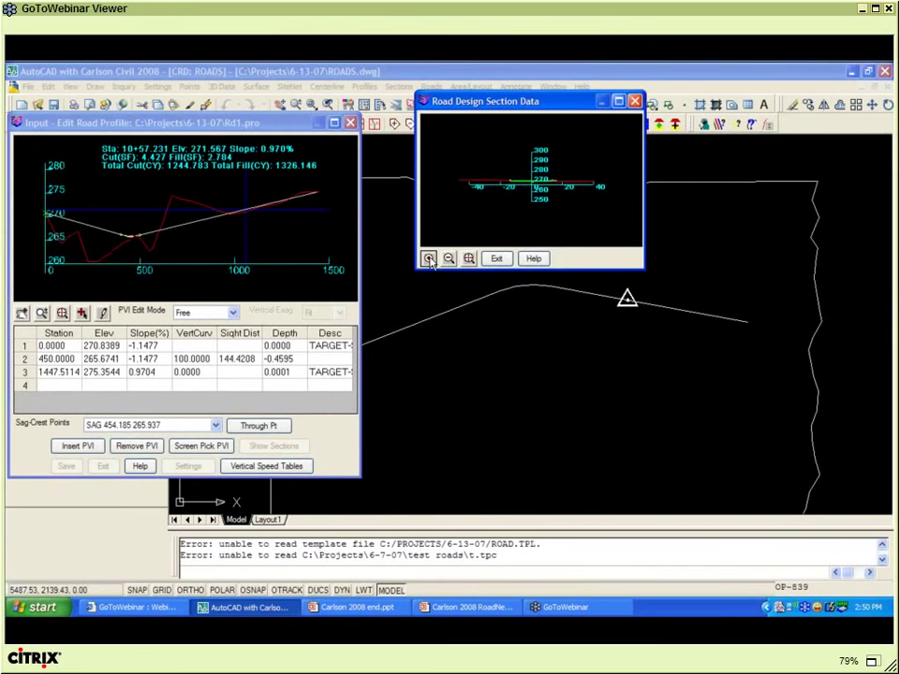
left_click(429, 259)
left_click(429, 260)
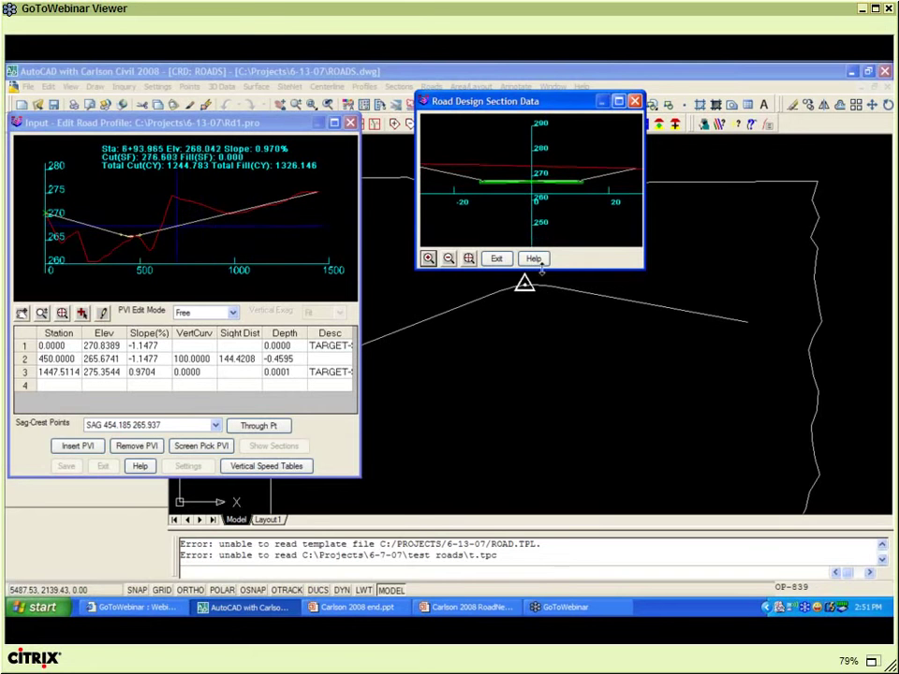
left_click(497, 262)
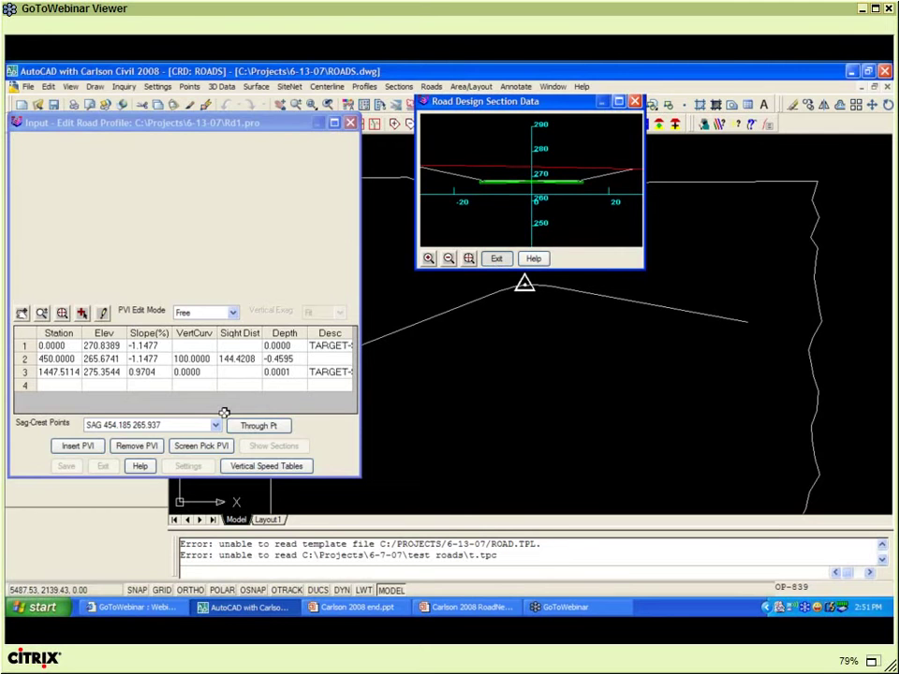
left_click(103, 466)
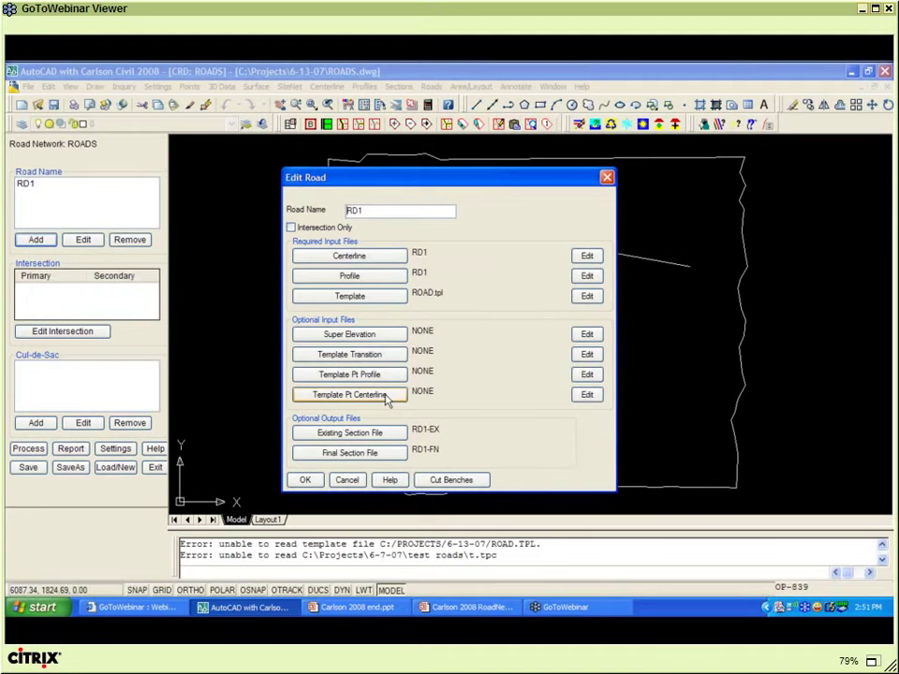
- Confirm RD1's centerline, profile and ROAD.tpl settings with OK
left_click(307, 481)
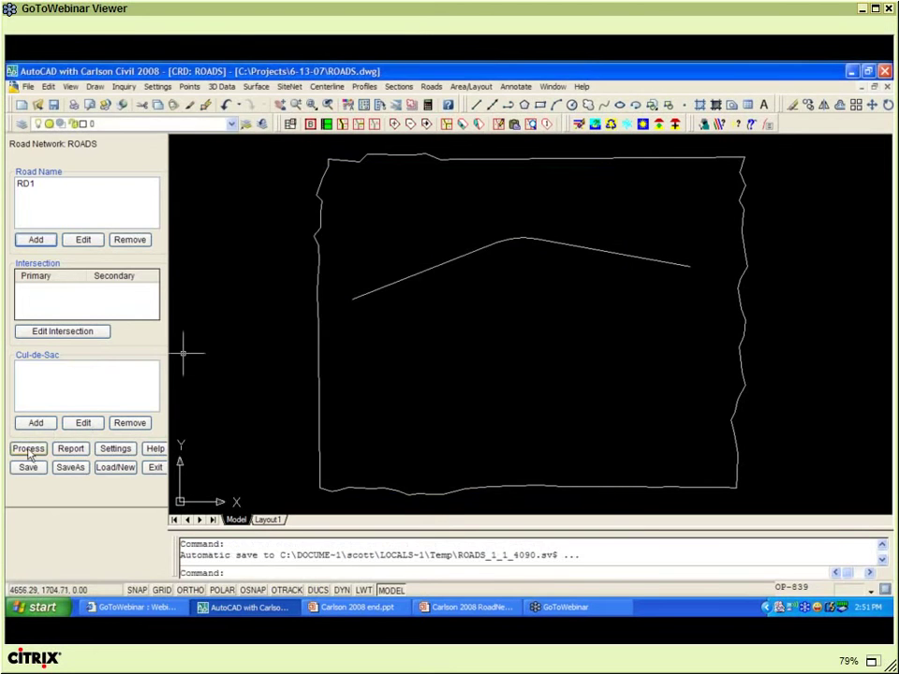
- Process the ROADS network to build RD1's corridor, then zoom and pan along it to inspect
left_click(29, 449)
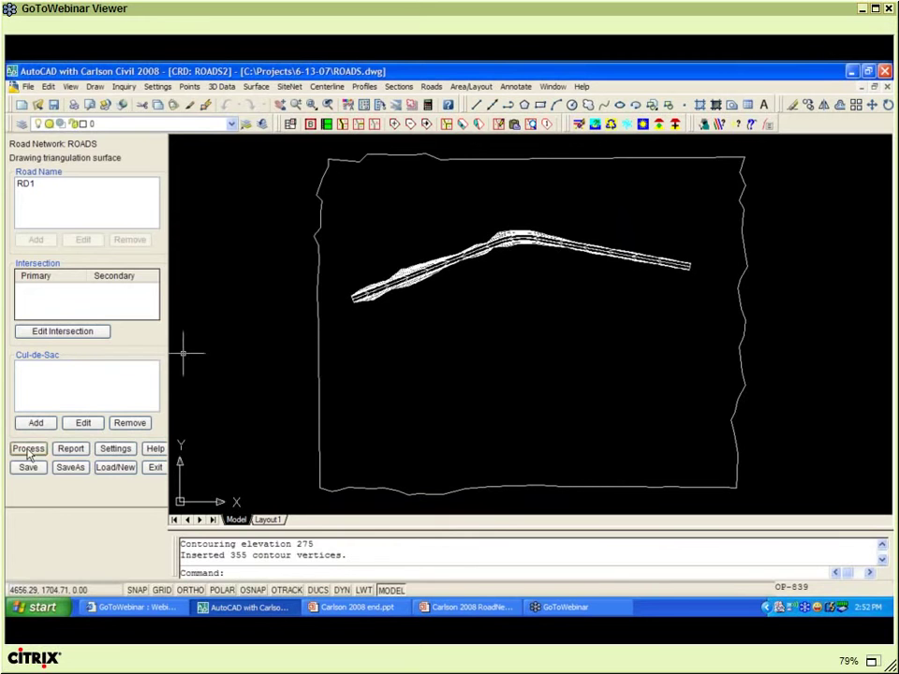
left_click(432, 254)
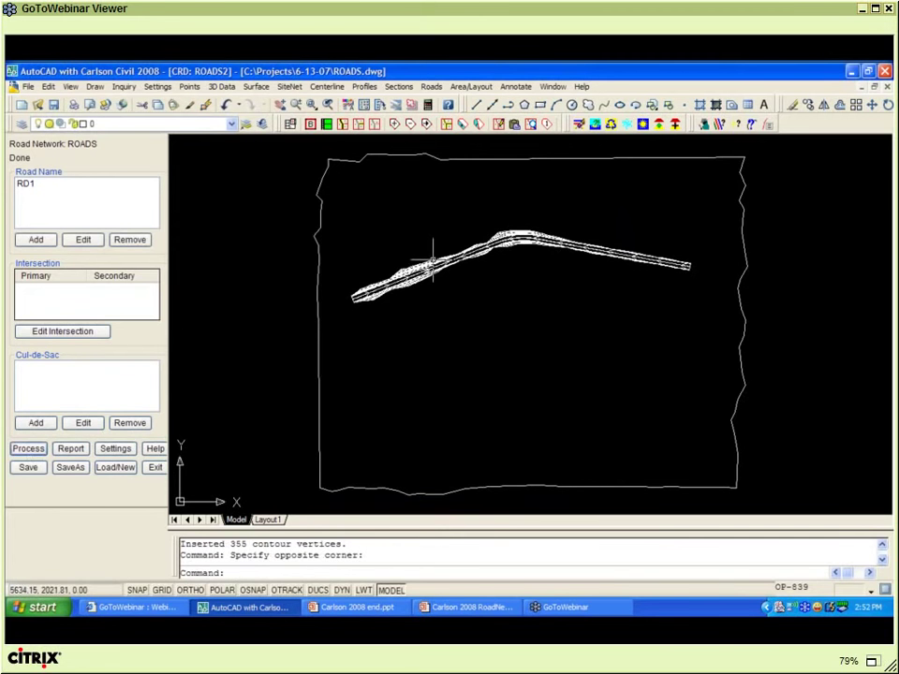
scroll(432, 255, "up", 8)
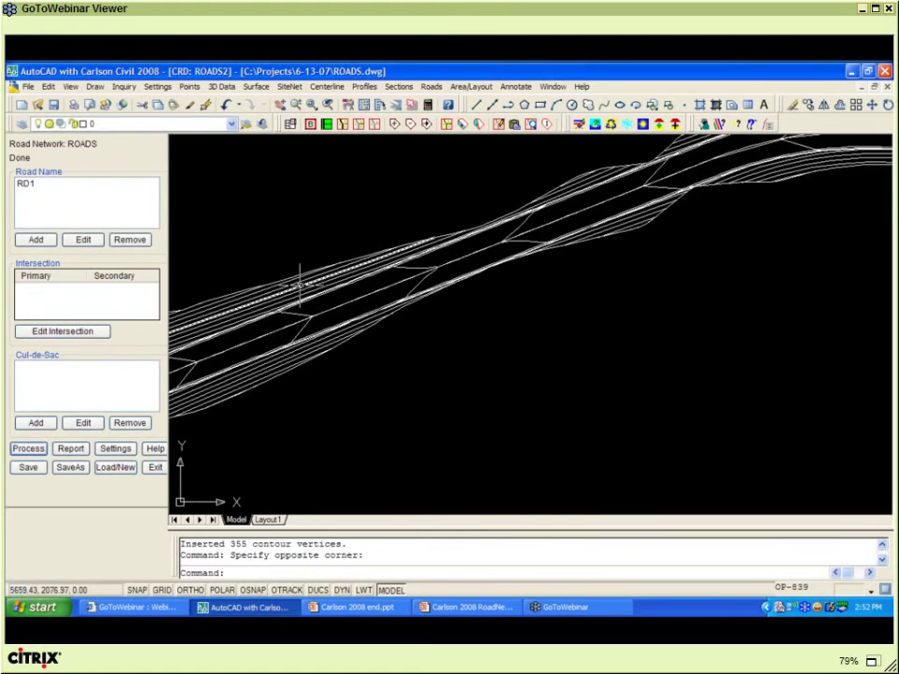
scroll(357, 306, "up", 2)
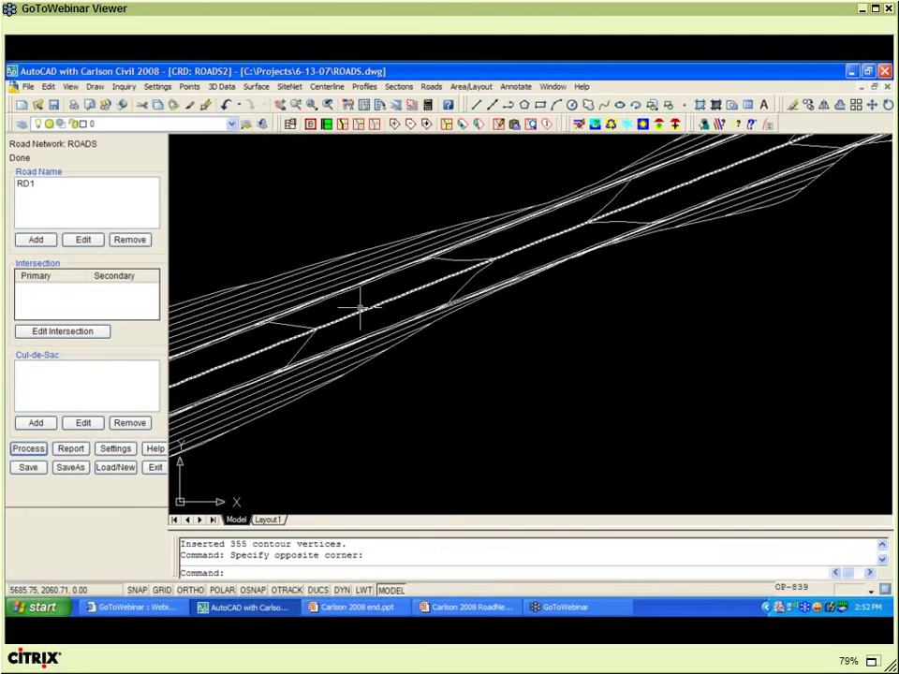
middle_click_drag(361, 307, 475, 269)
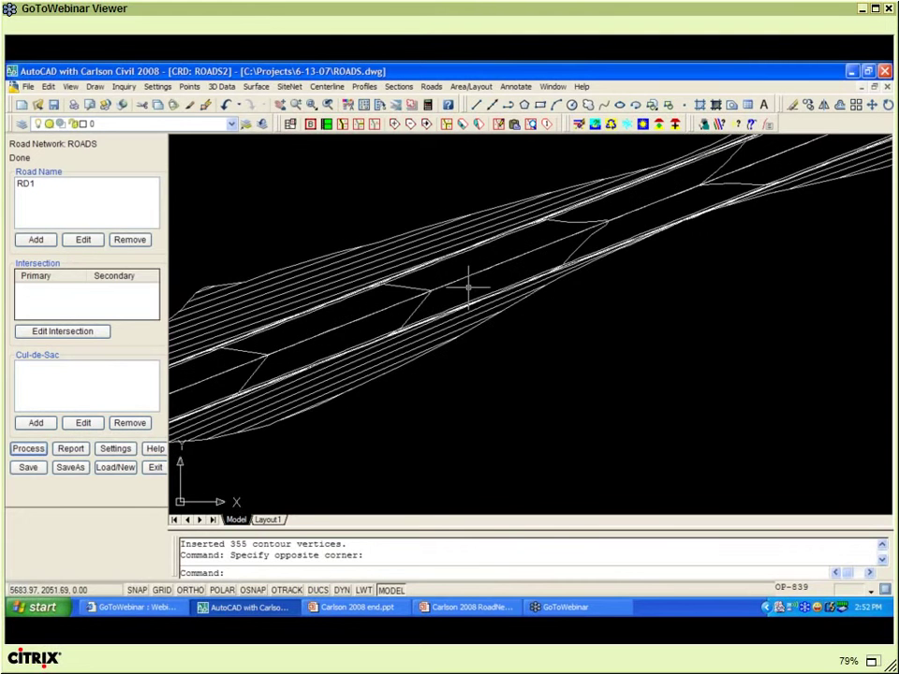
scroll(468, 288, "down", 4)
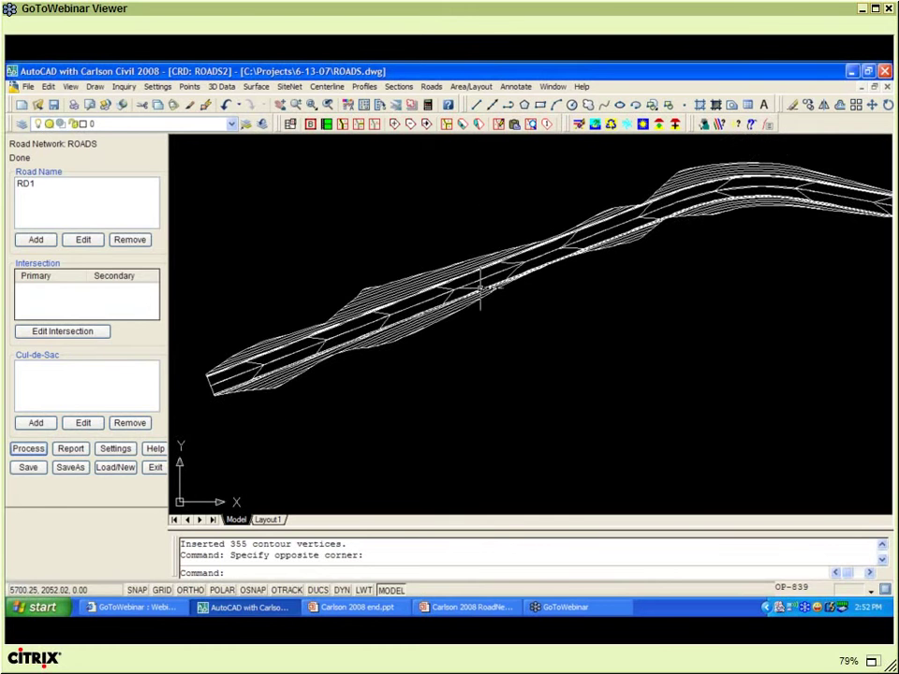
scroll(480, 292, "down", 2)
middle_click_drag(513, 292, 400, 284)
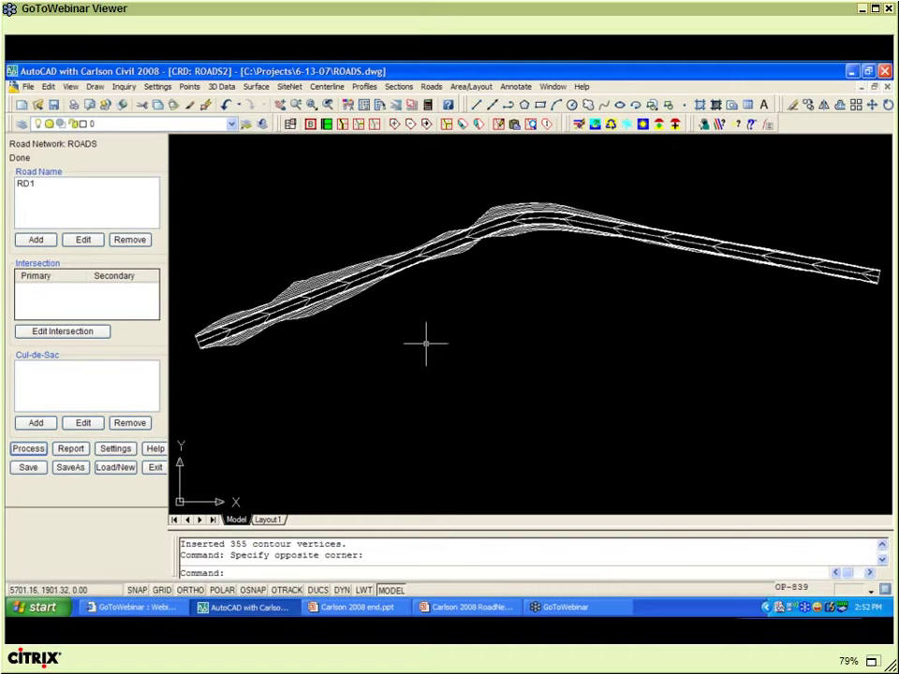
scroll(368, 354, "down", 1)
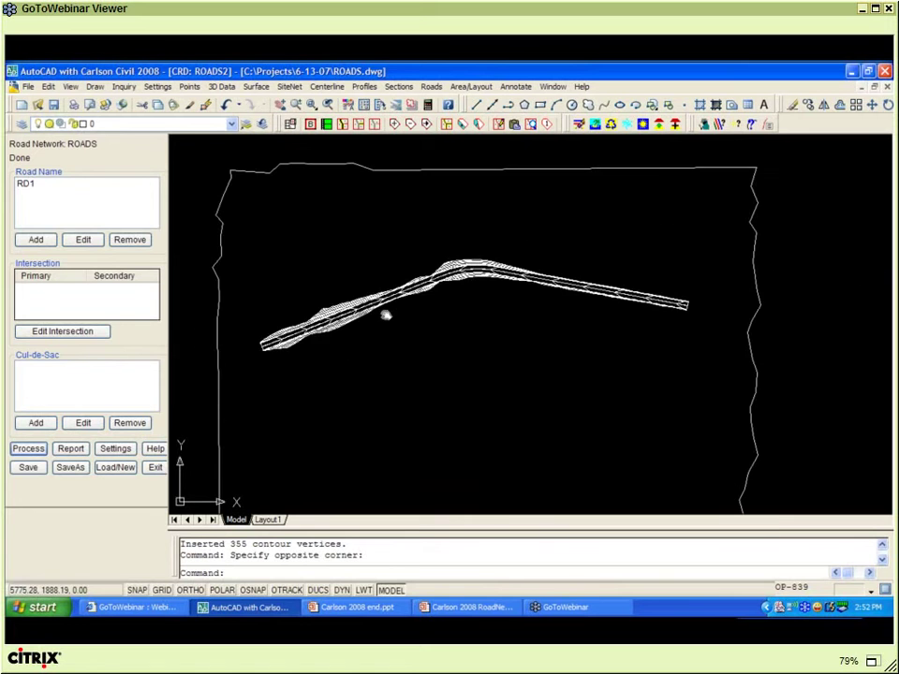
mouse_move(369, 357)
middle_mouse_down()
mouse_move(385, 316)
mouse_move(353, 314)
middle_mouse_up()
scroll(294, 306, "up", 2)
- Draw a single-segment polyline from RD1's centerline, snapped with Nearest, running southeast for the side road
type("PL")
key("Return")
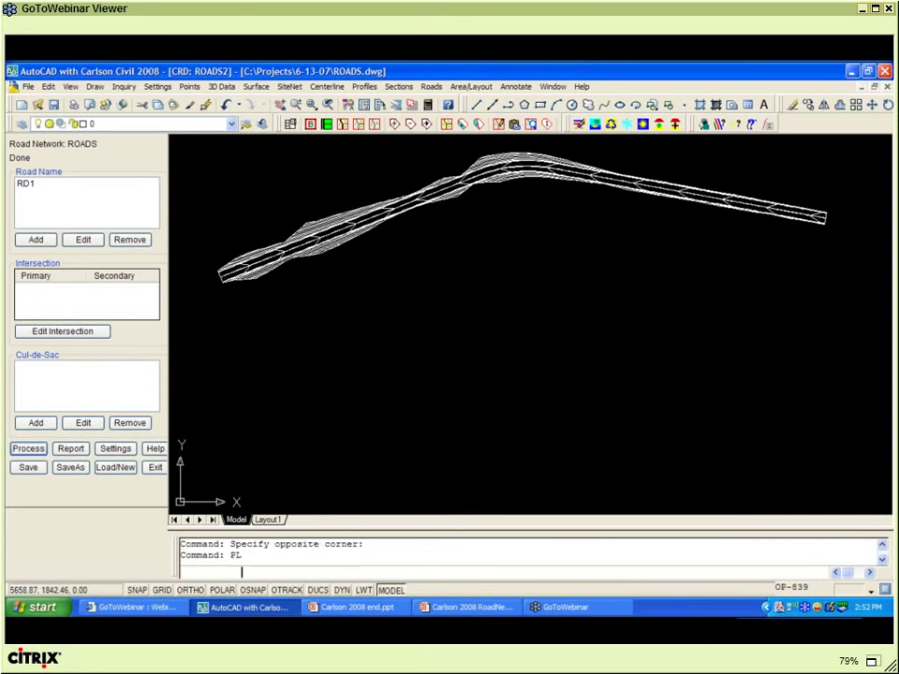
right_click(345, 312, "shift")
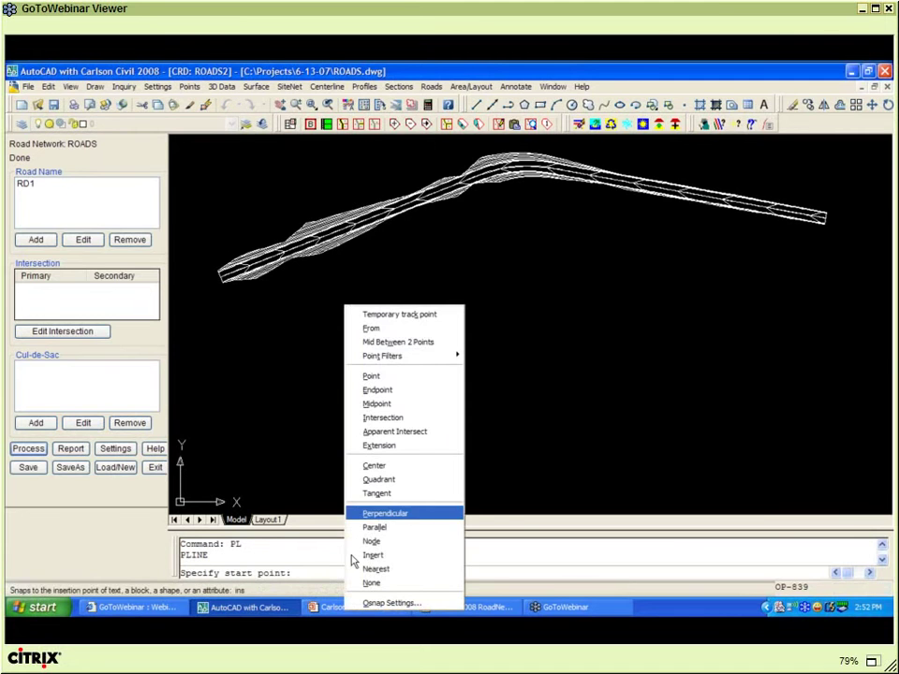
left_click(360, 568)
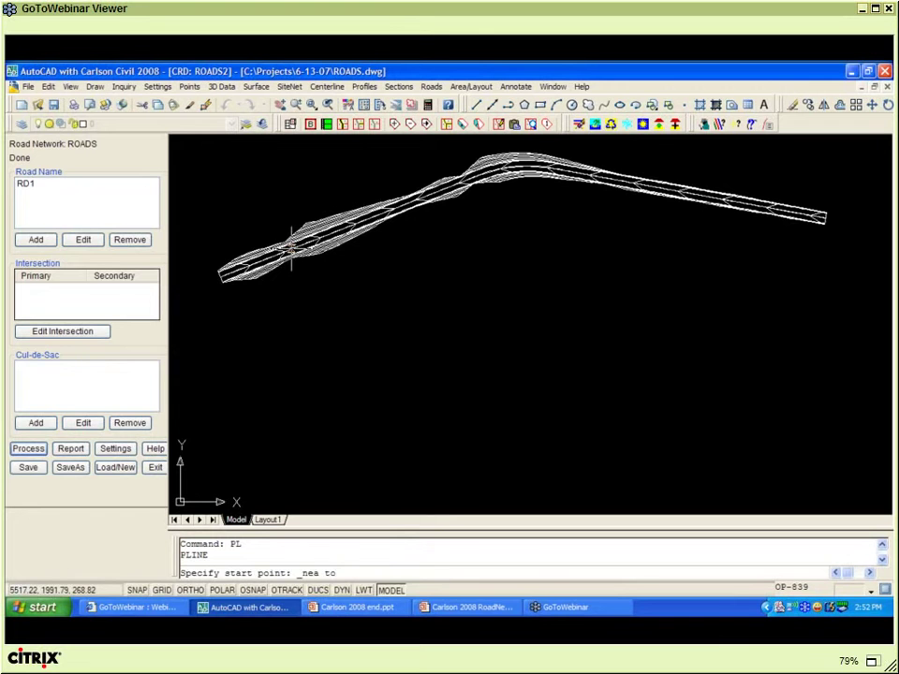
left_click(292, 247)
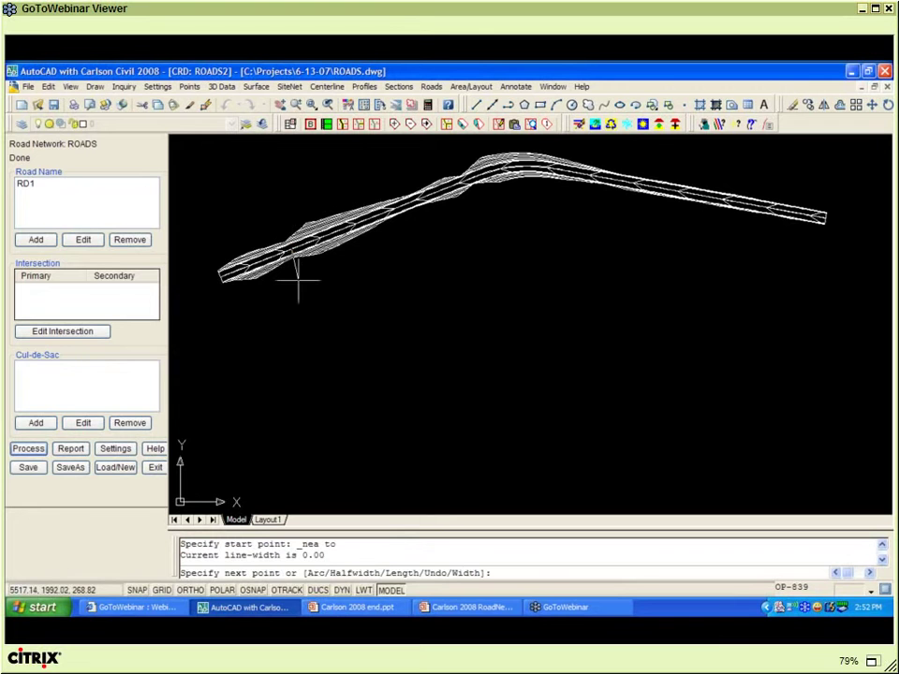
left_click(365, 419)
right_click(387, 417)
left_click(413, 420)
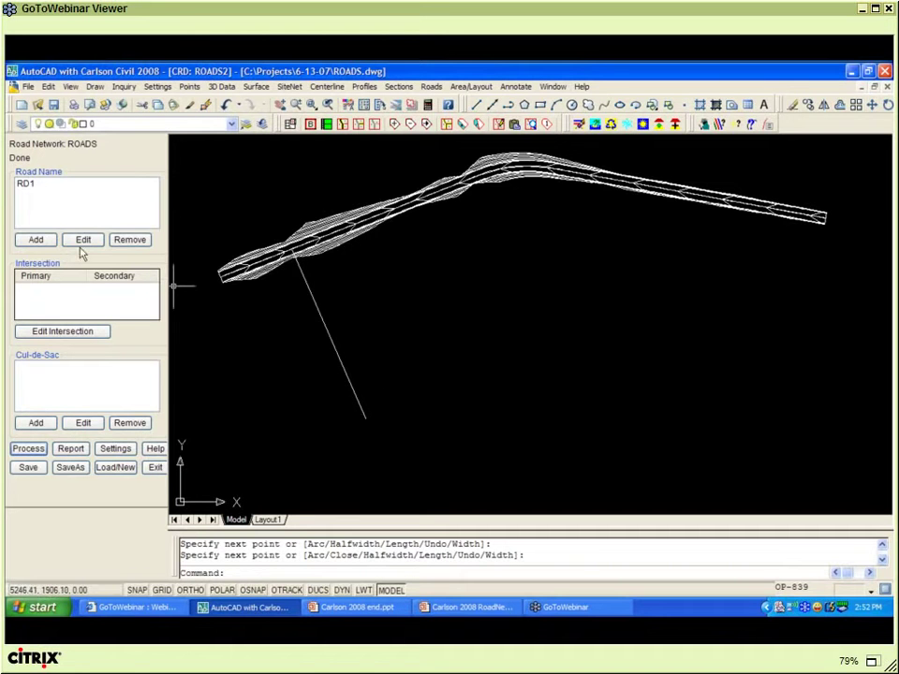
left_click(36, 241)
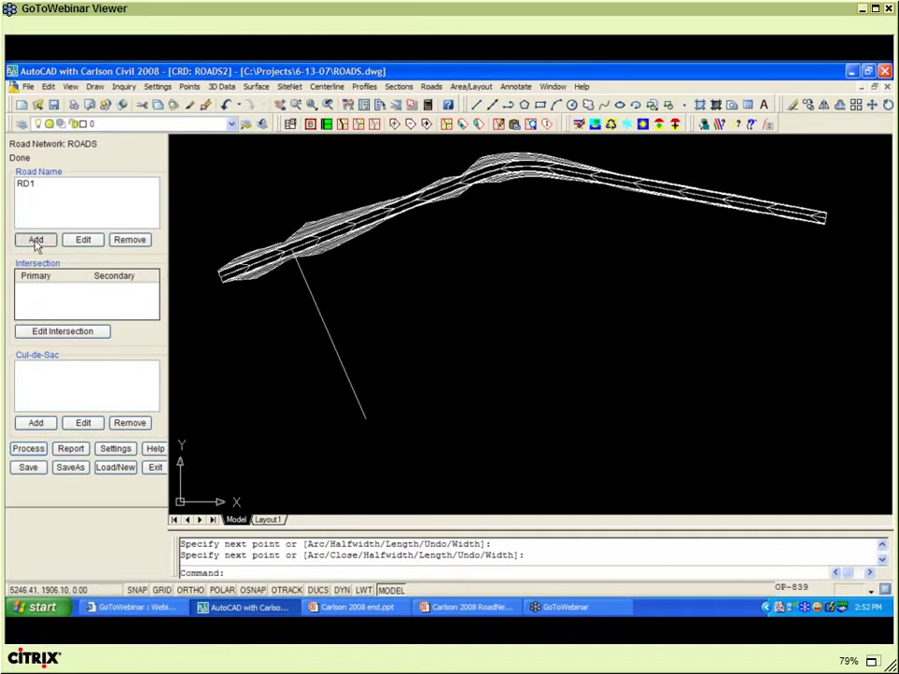
- Add road RD2 on the new polyline, saving its centerline file as RD2 and creating profile RD2
left_click(474, 345)
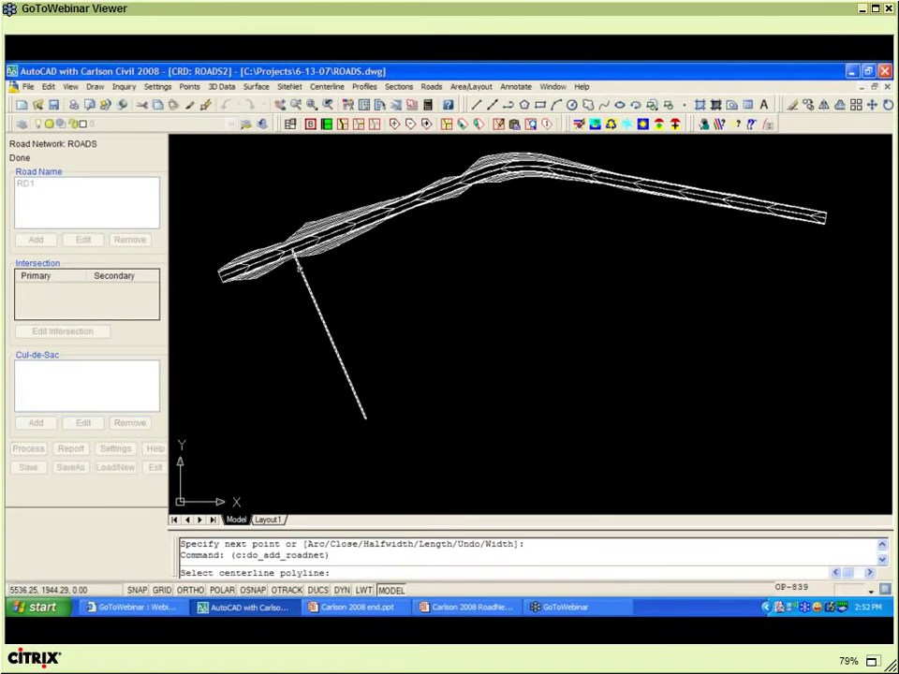
left_click(298, 265)
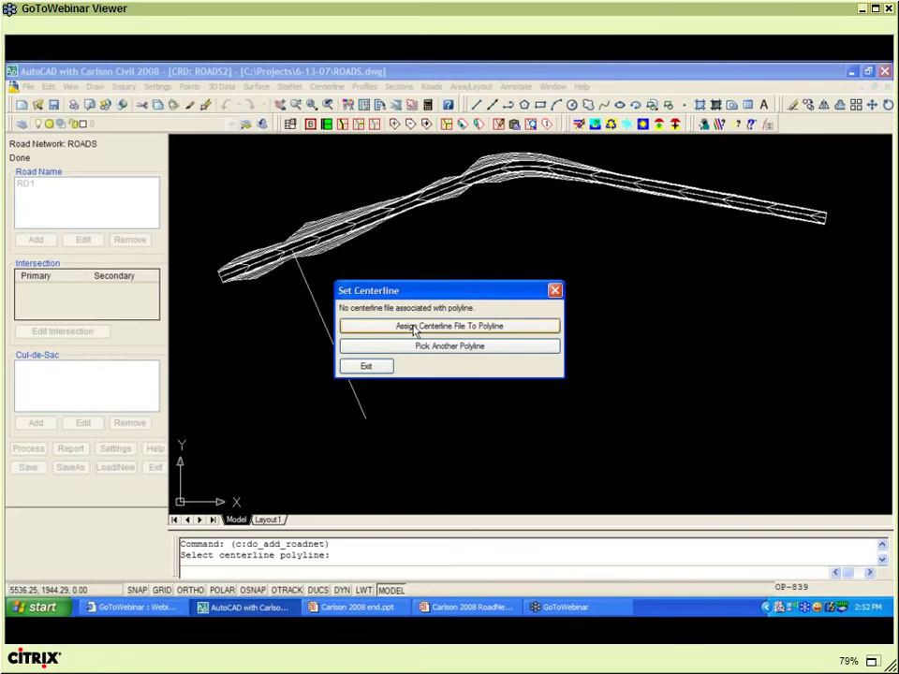
left_click(415, 327)
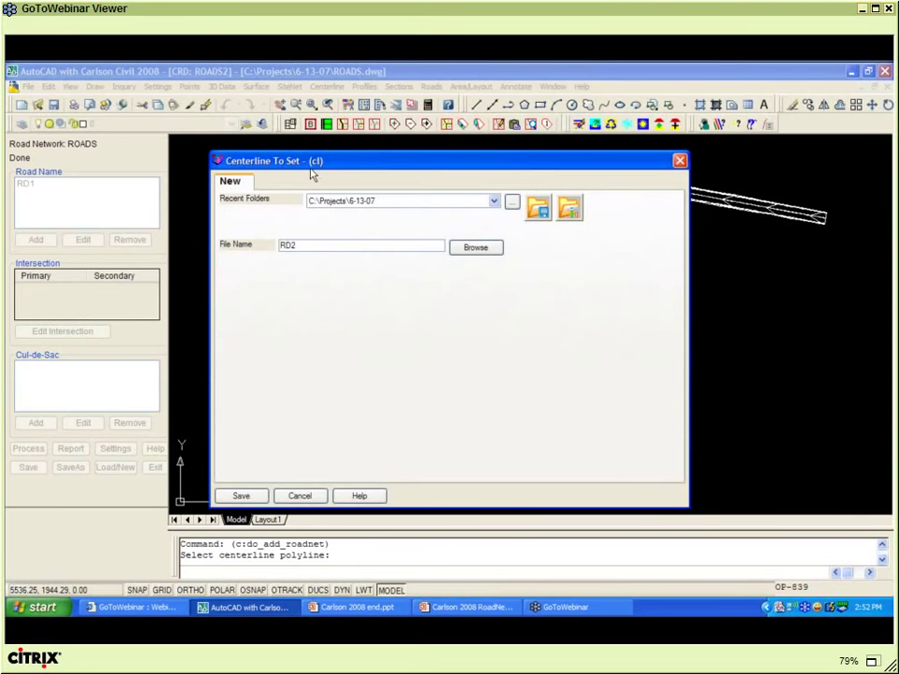
left_click(242, 496)
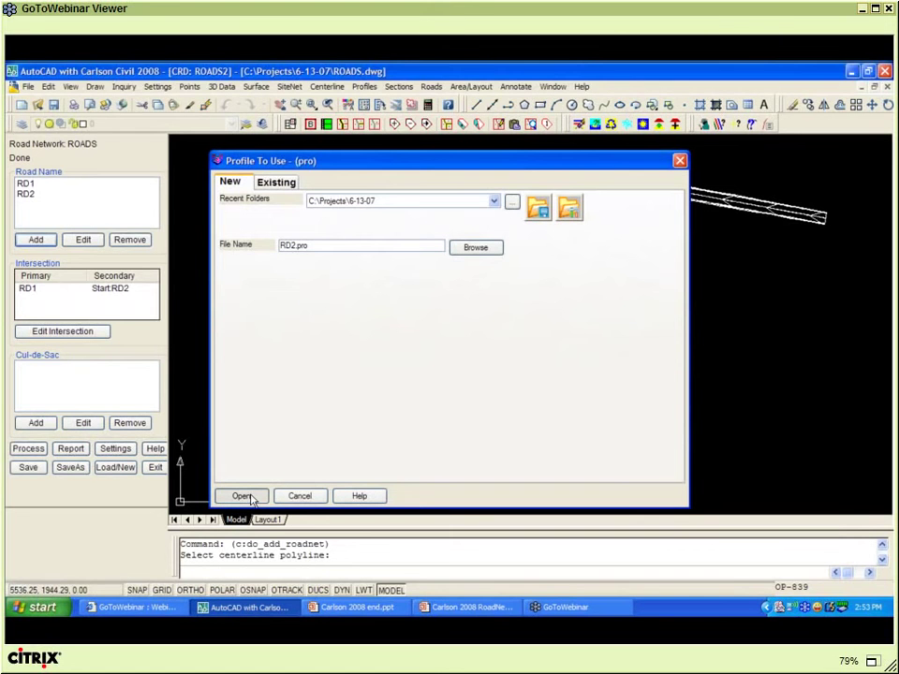
left_click(249, 497)
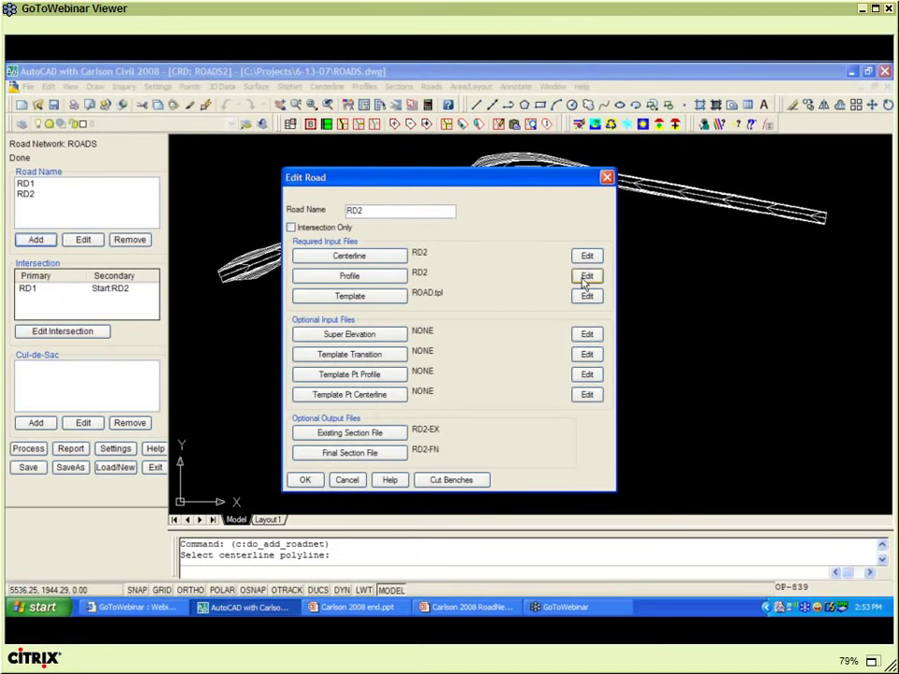
- Open RD2's profile editor and move it aside to view the profile's PVI points
left_click(586, 277)
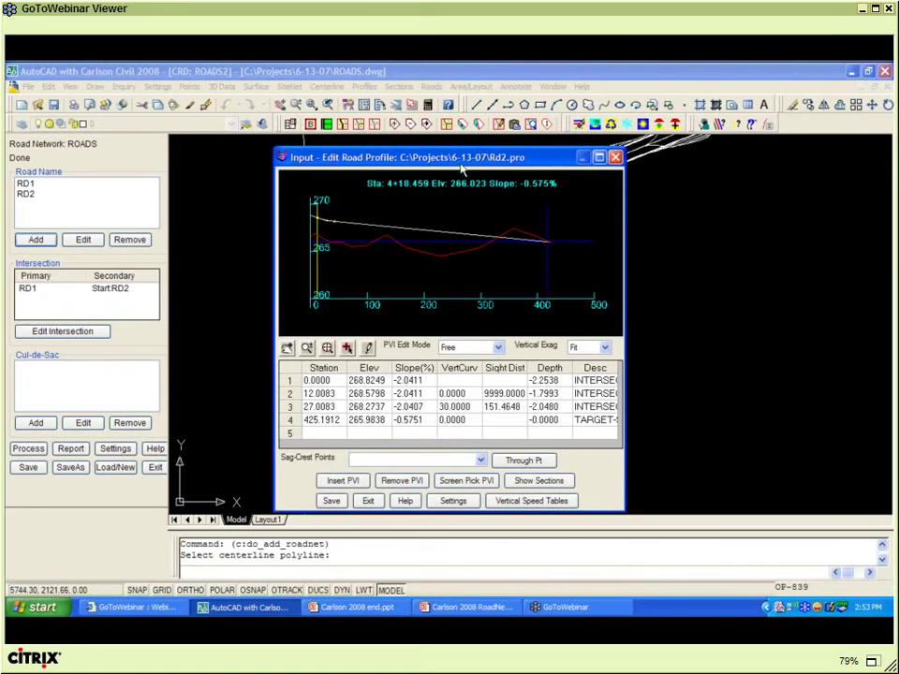
left_click_drag(460, 165, 365, 172)
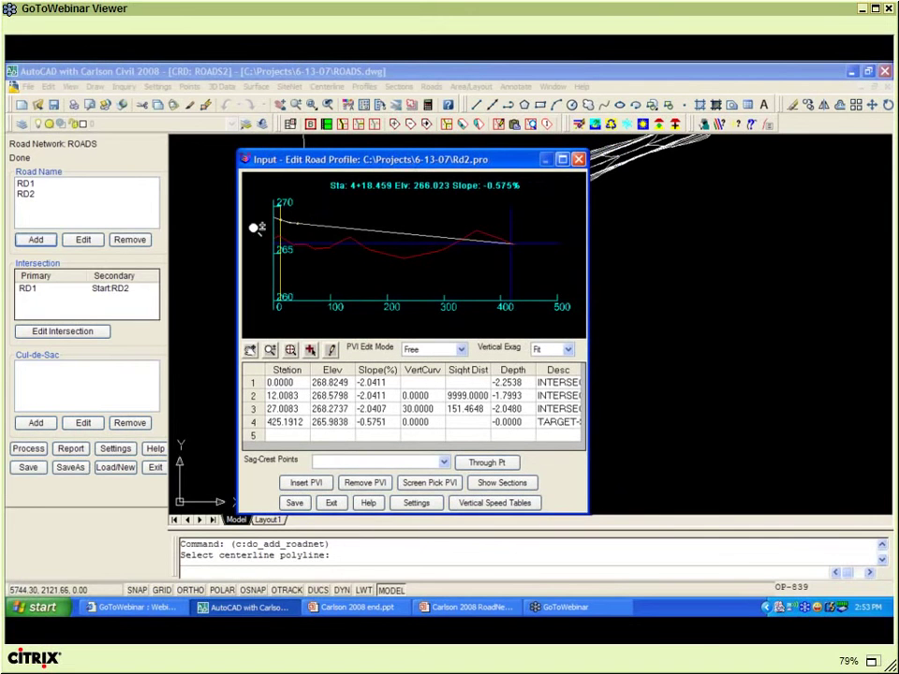
scroll(228, 227, "up", 4)
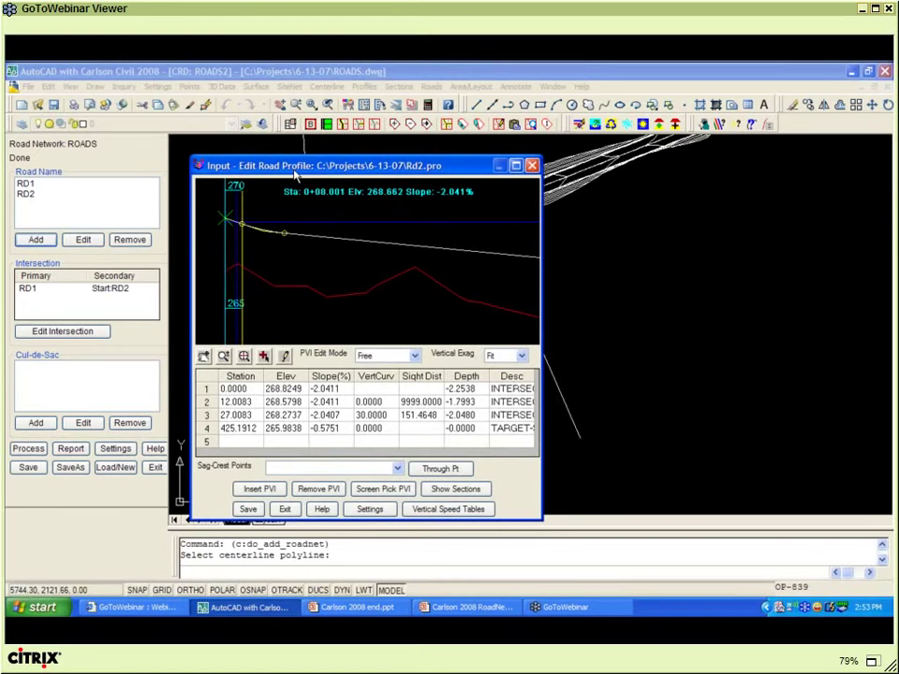
mouse_move(292, 164)
left_mouse_down()
mouse_move(123, 159)
mouse_move(182, 150)
left_mouse_up()
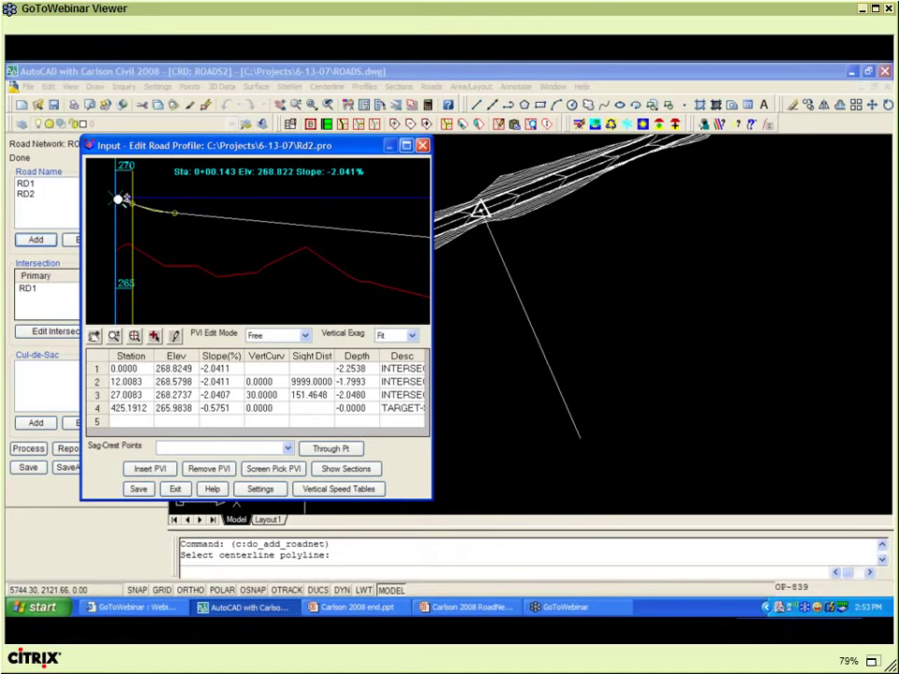
left_click_drag(120, 196, 129, 227)
left_click(184, 368)
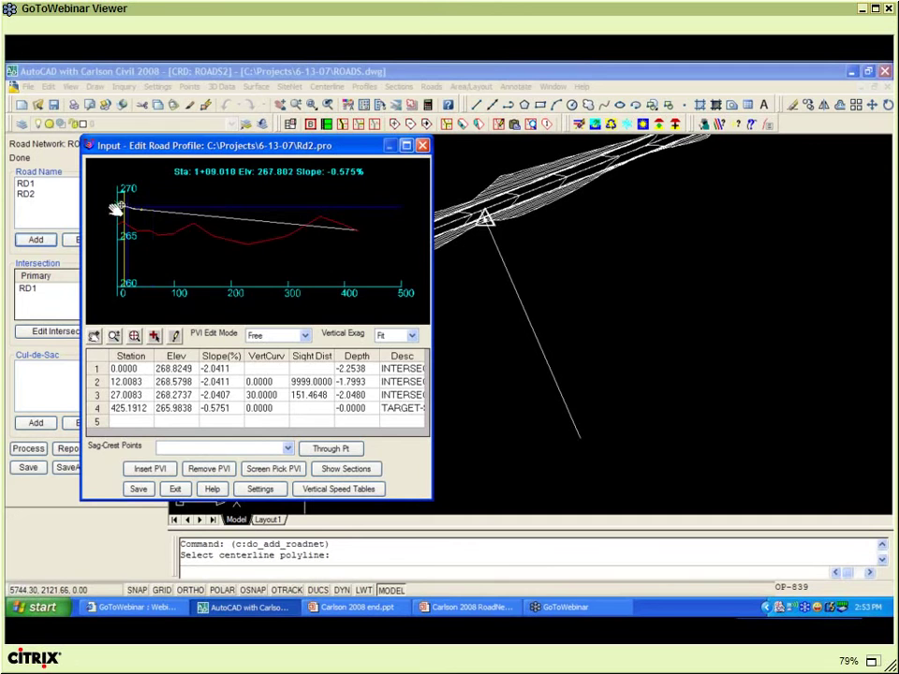
scroll(117, 204, "up", 1)
scroll(117, 204, "up", 2)
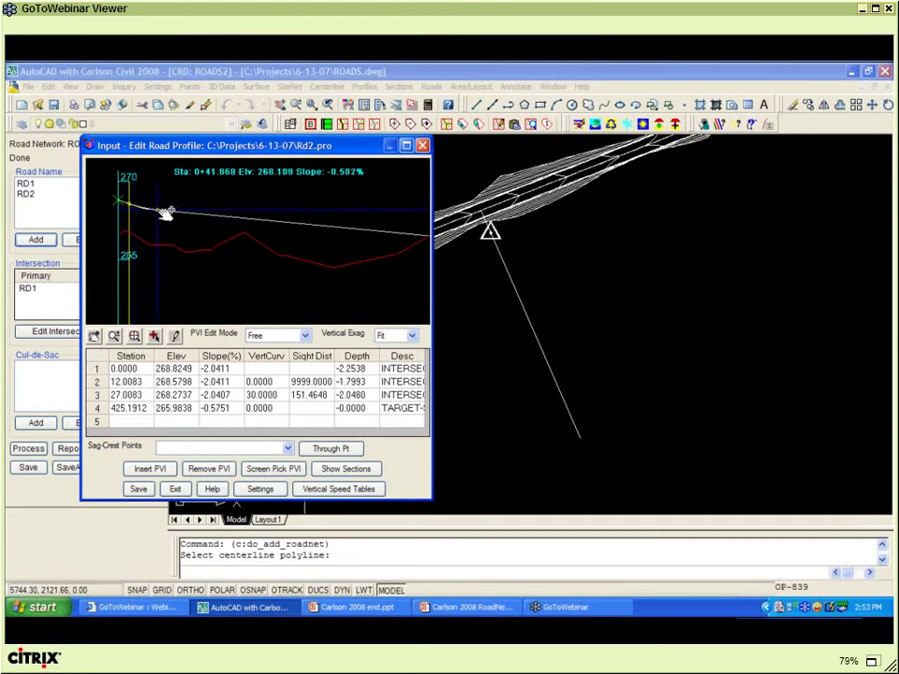
scroll(176, 212, "down", 2)
scroll(175, 211, "down", 1)
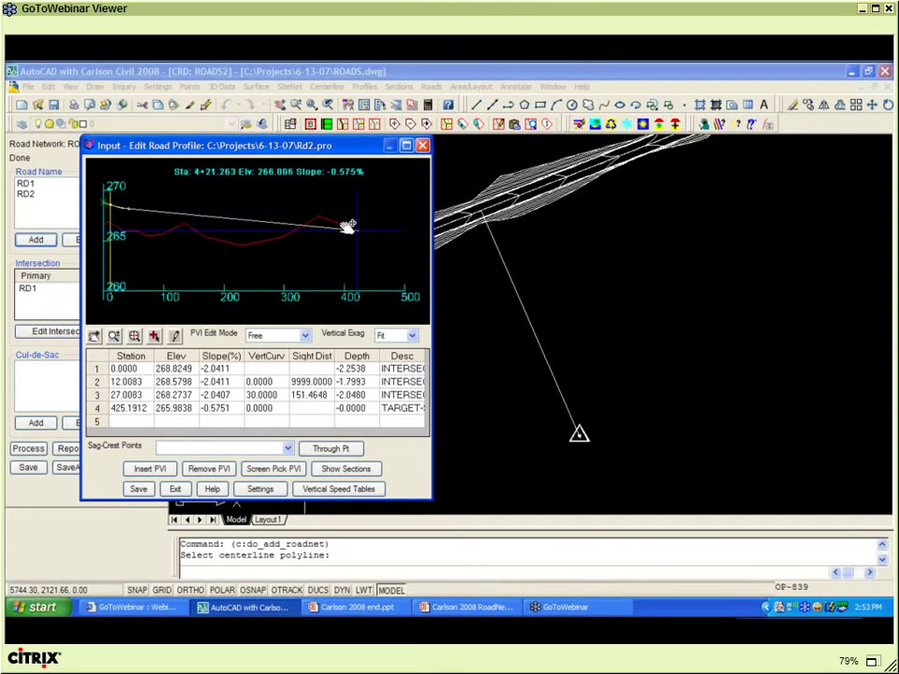
- Set the last PVI's elevation to 269 and exit back to the Edit Road dialog
left_click(175, 408)
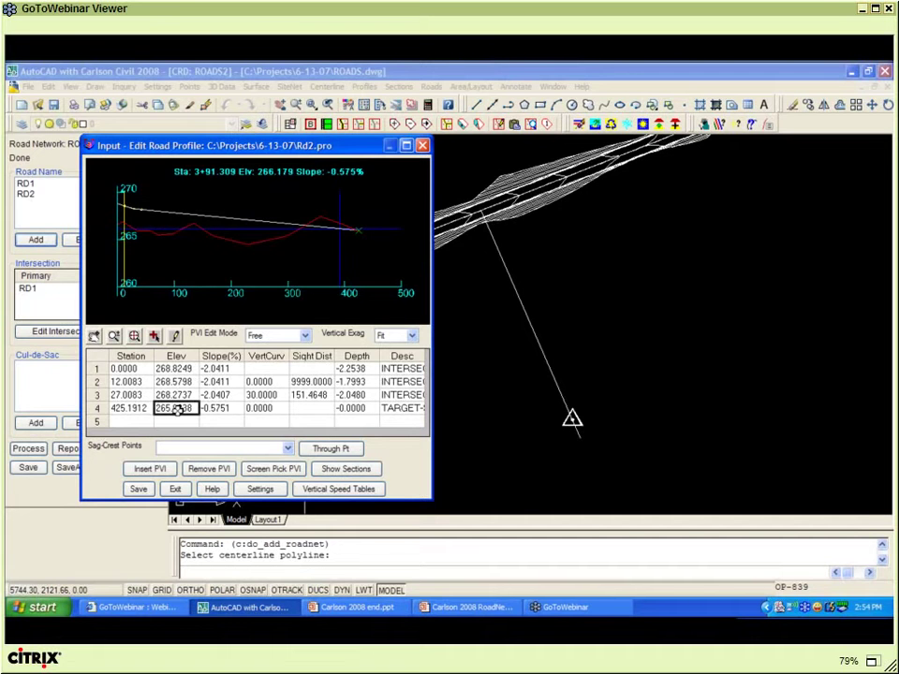
type("269")
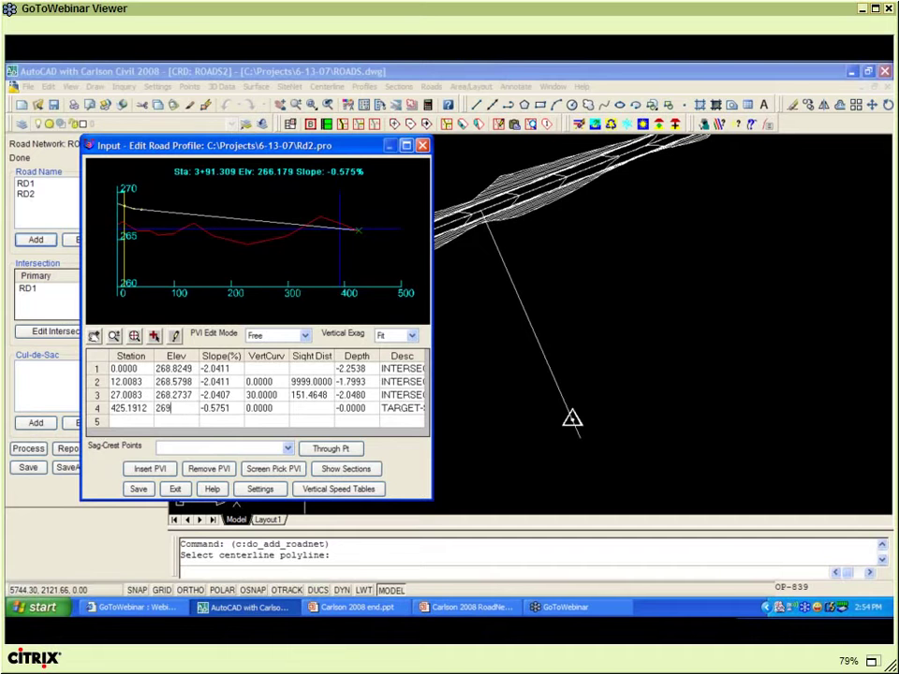
key("Tab")
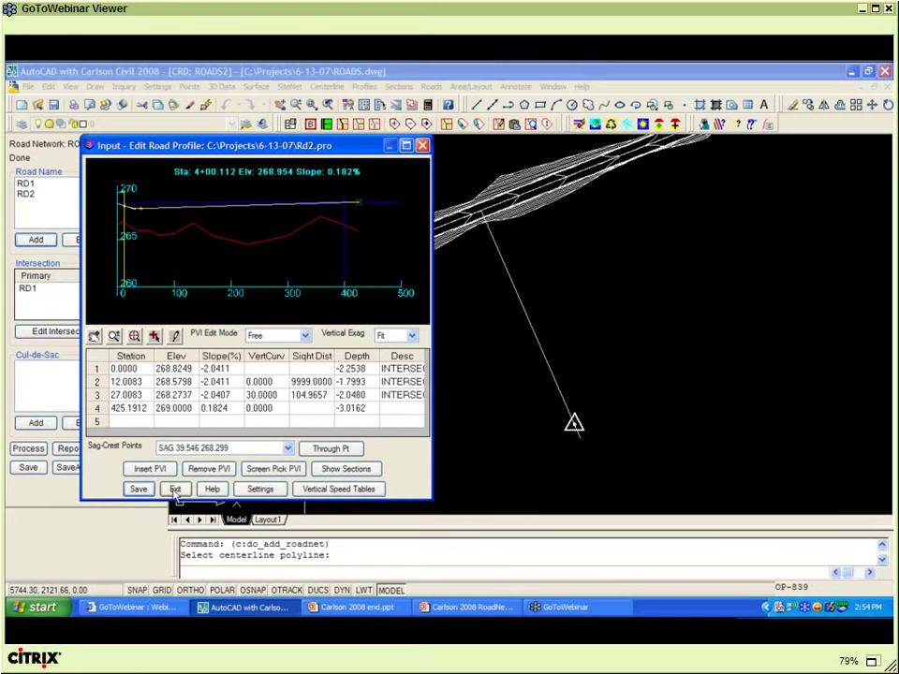
left_click(175, 490)
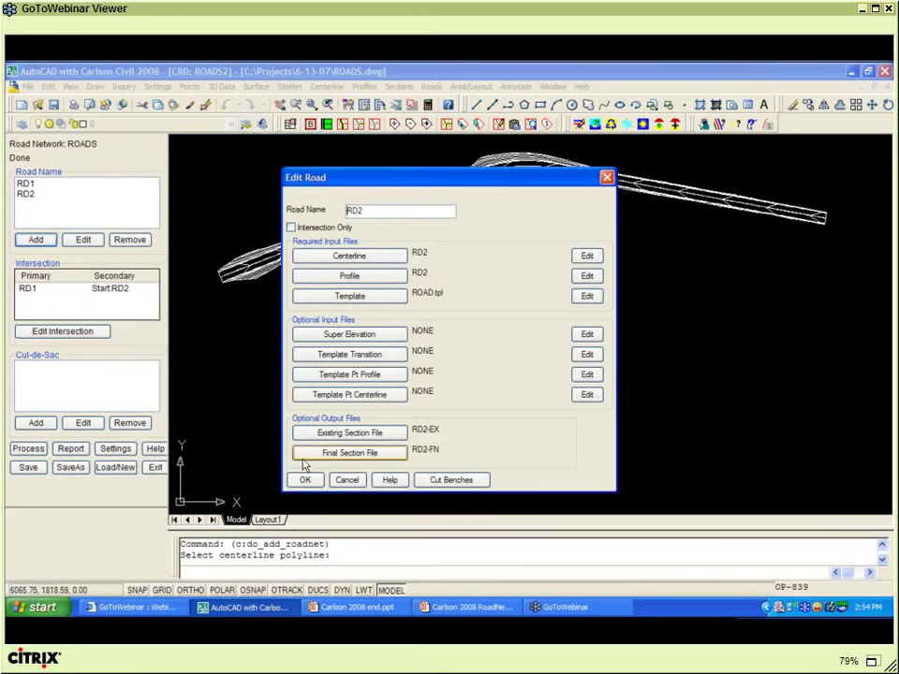
- Accept RD2's settings and reprocess the ROADS network to build the RD1/RD2 T-intersection
left_click(306, 479)
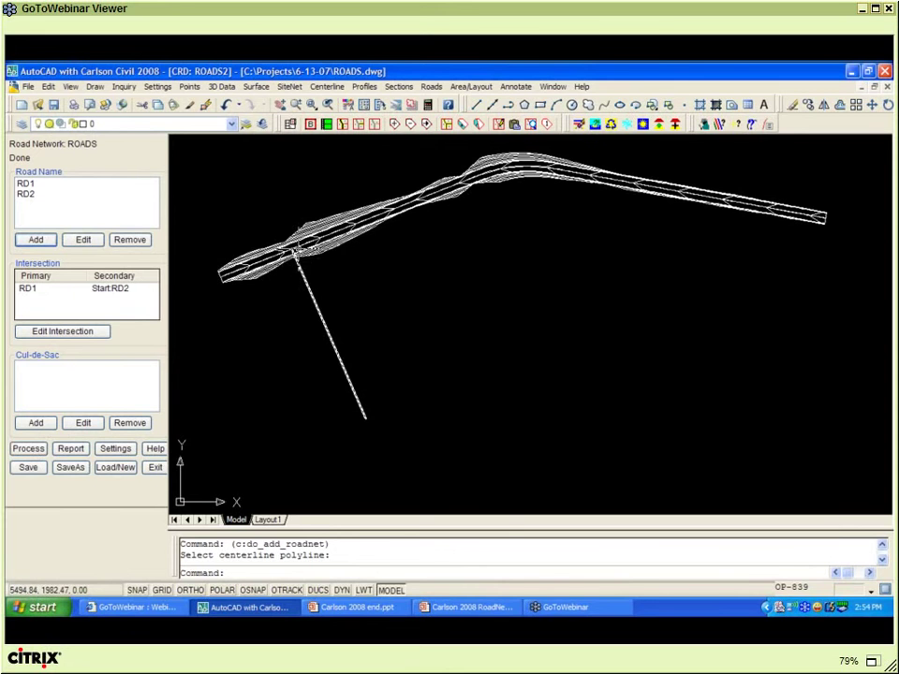
left_click(29, 450)
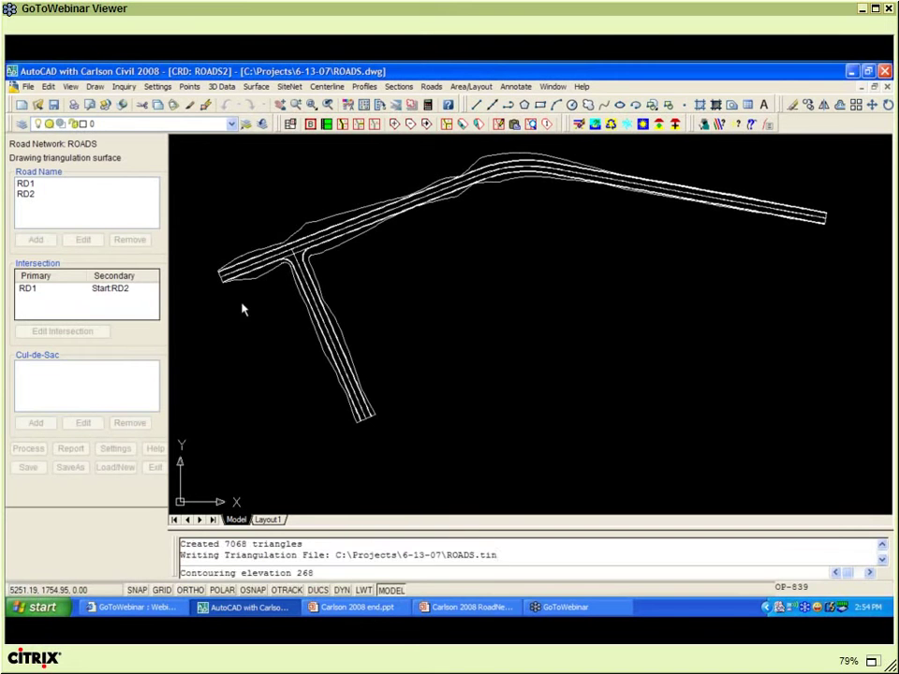
- Zoom to the junction and open the RD1/RD2 intersection's settings
left_click(281, 251)
scroll(279, 251, "up", 5)
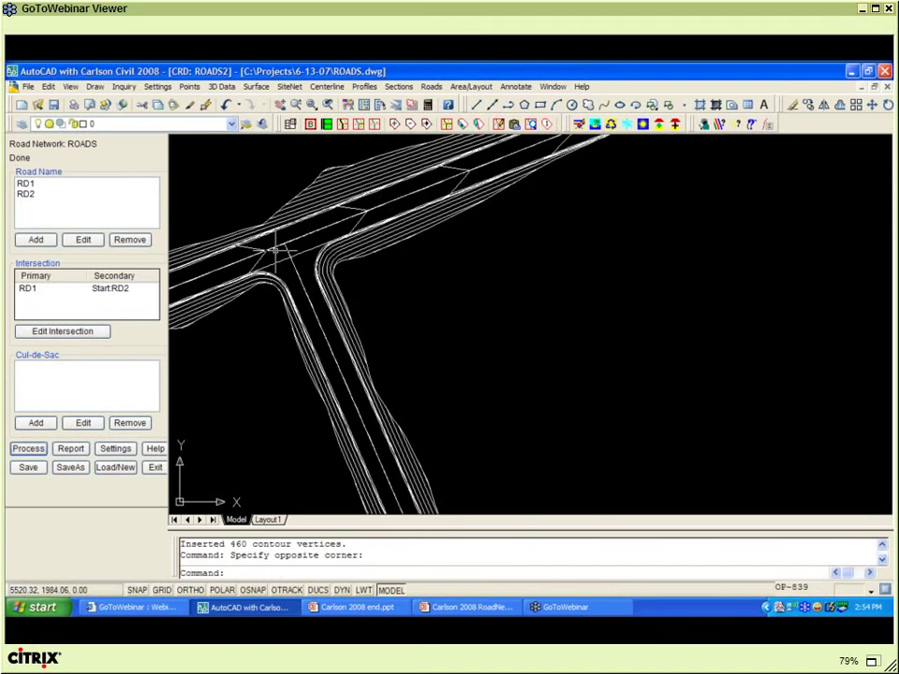
scroll(276, 250, "up", 2)
scroll(276, 250, "down", 2)
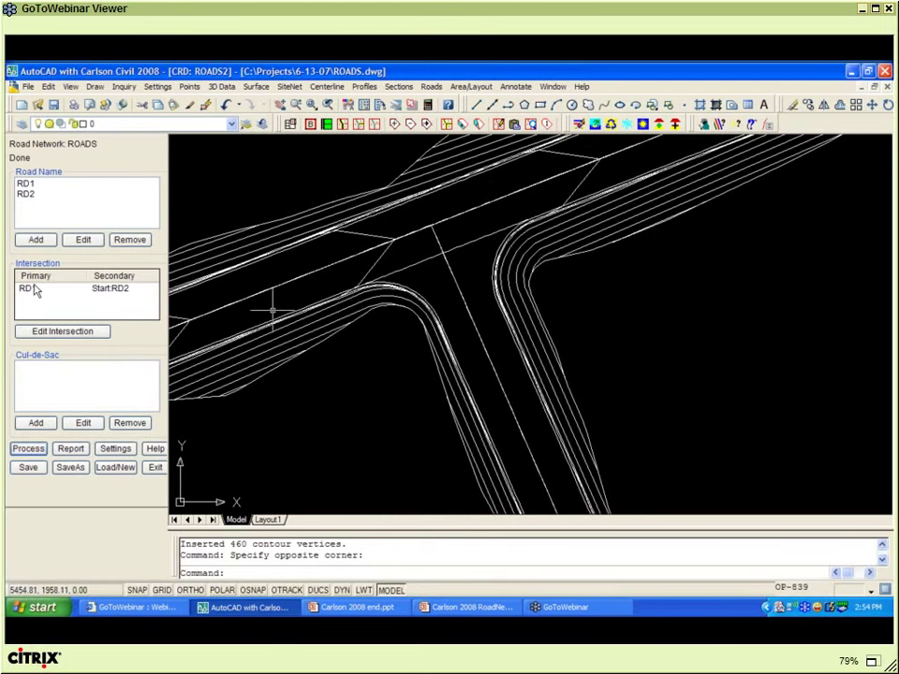
left_click(34, 290)
left_click(58, 334)
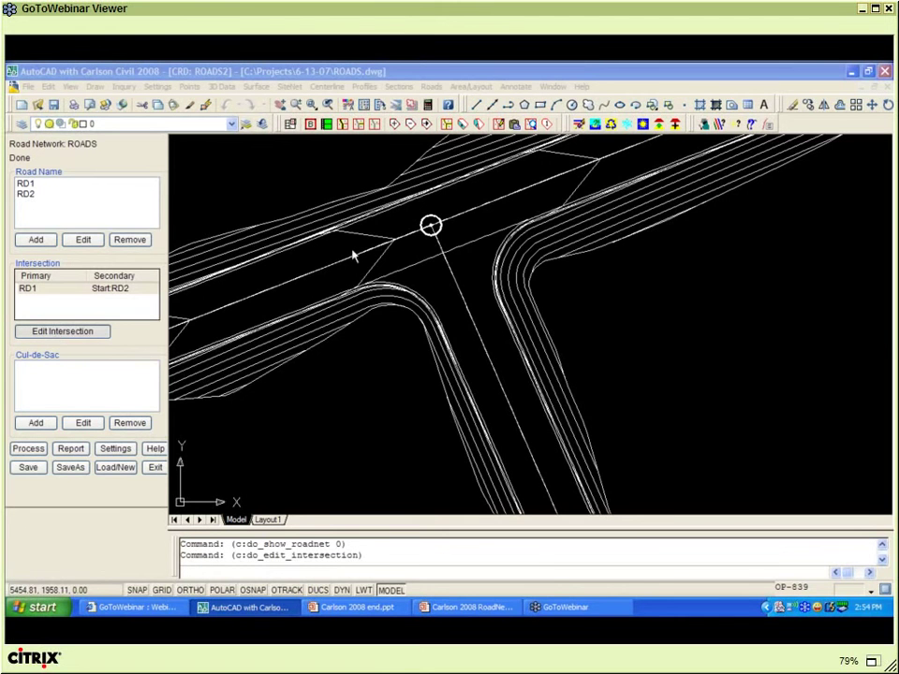
left_click_drag(344, 222, 75, 188)
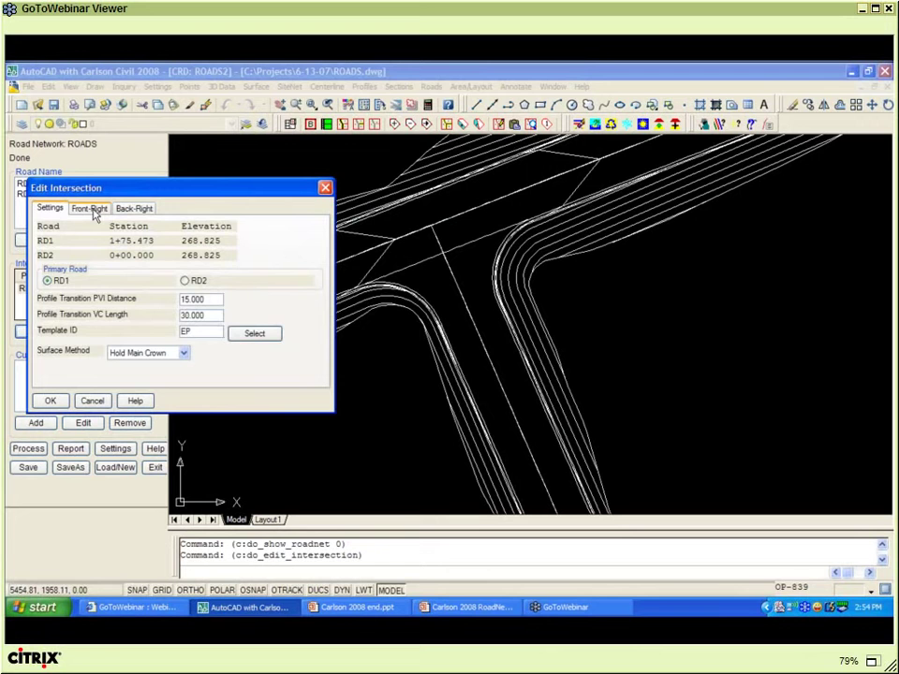
- Review the front-right and back-right fillets, then open the front-right fillet's profile
left_click(90, 209)
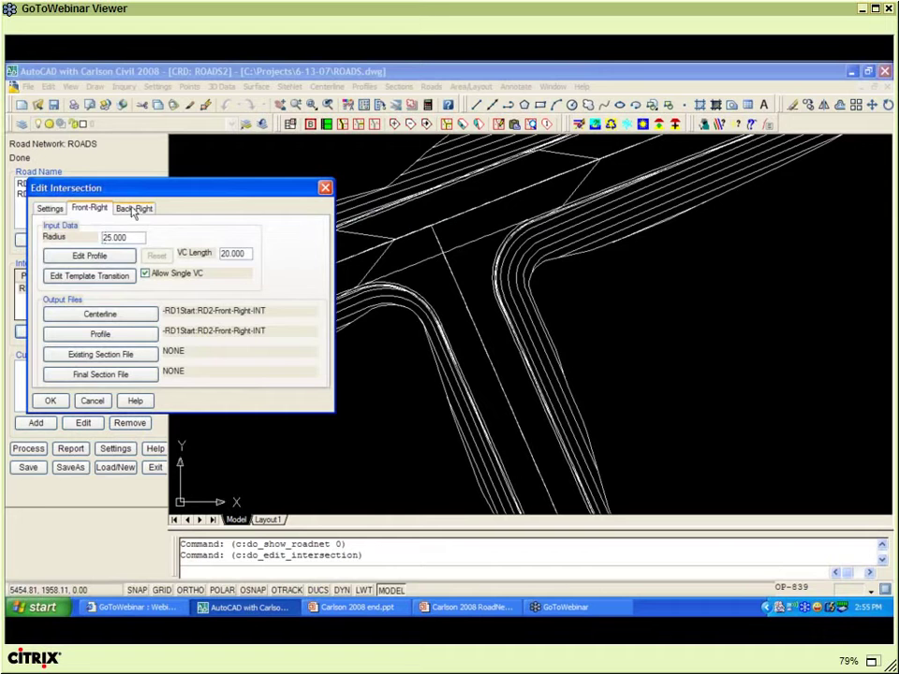
left_click(134, 210)
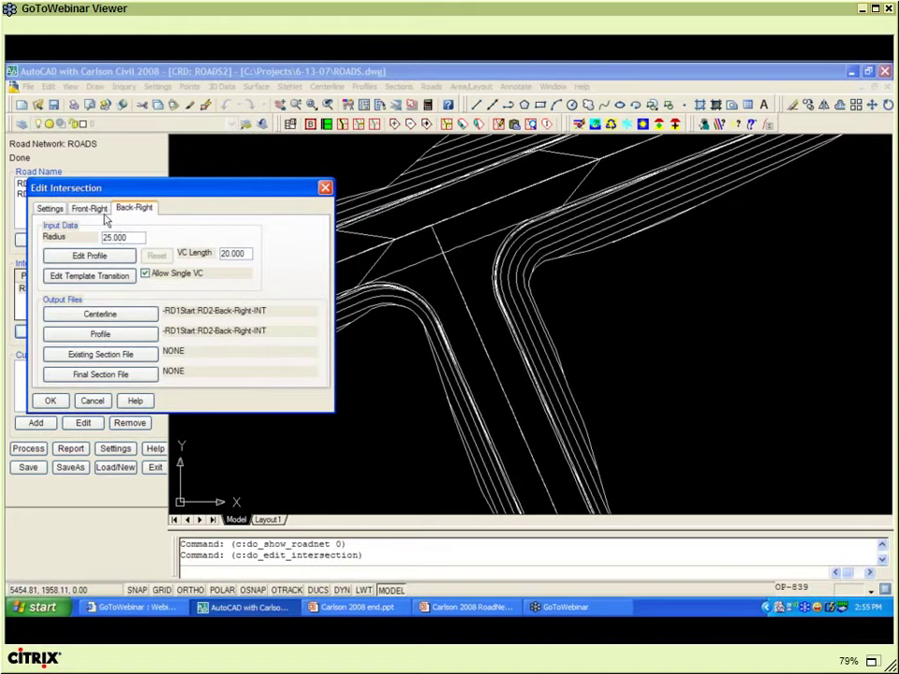
left_click(93, 208)
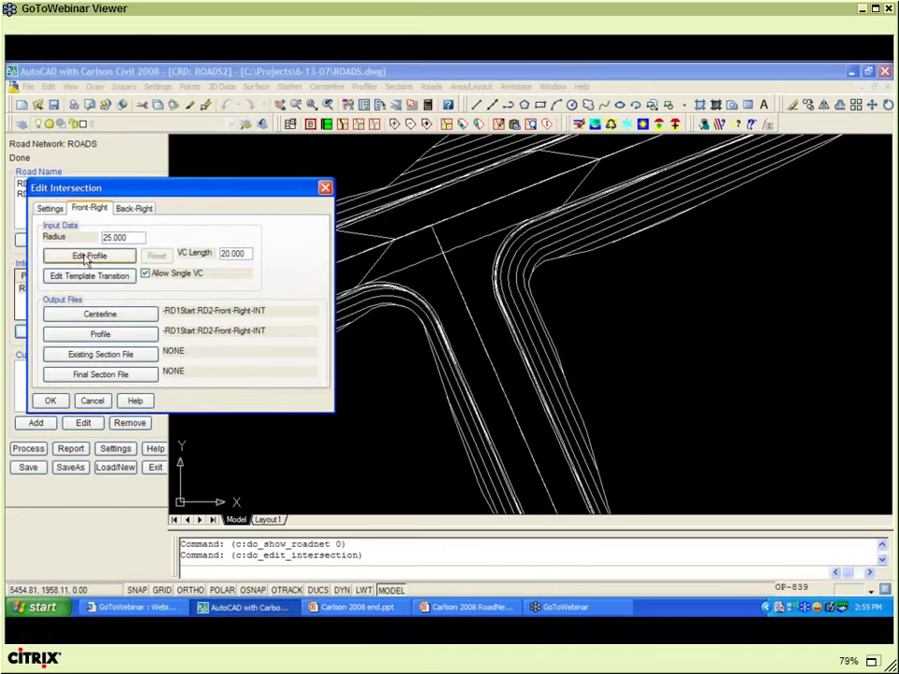
left_click(86, 259)
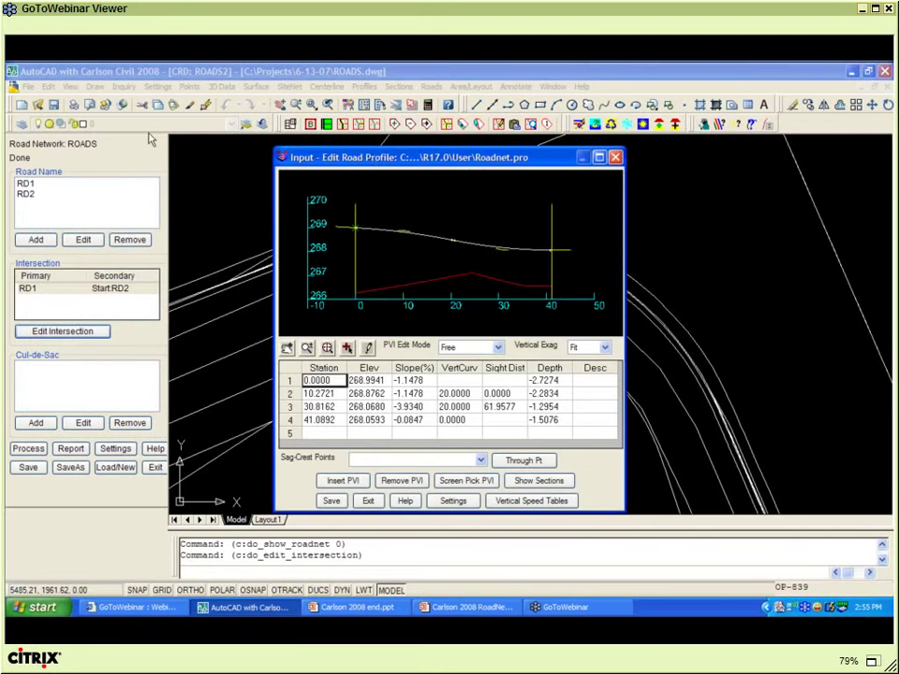
- Close the fillet profile without changes and cancel the intersection settings
left_click_drag(373, 160, 106, 87)
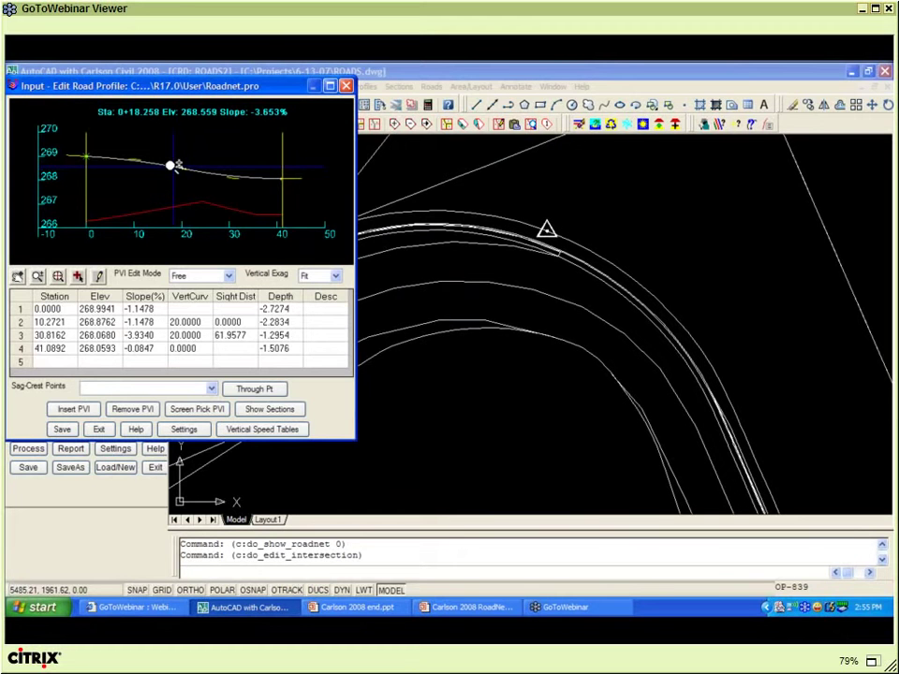
left_click(99, 429)
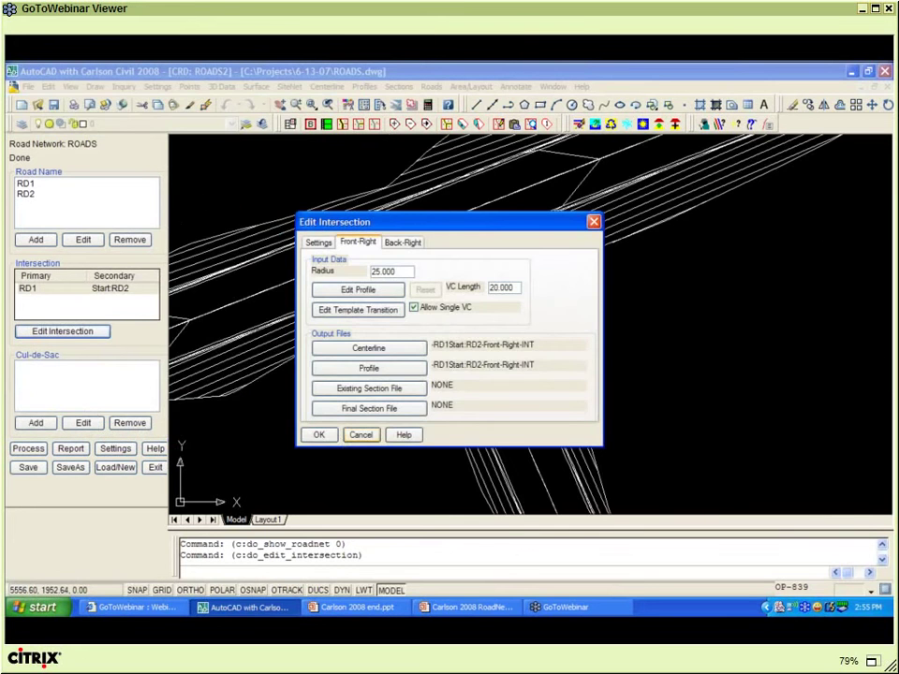
left_click(347, 438)
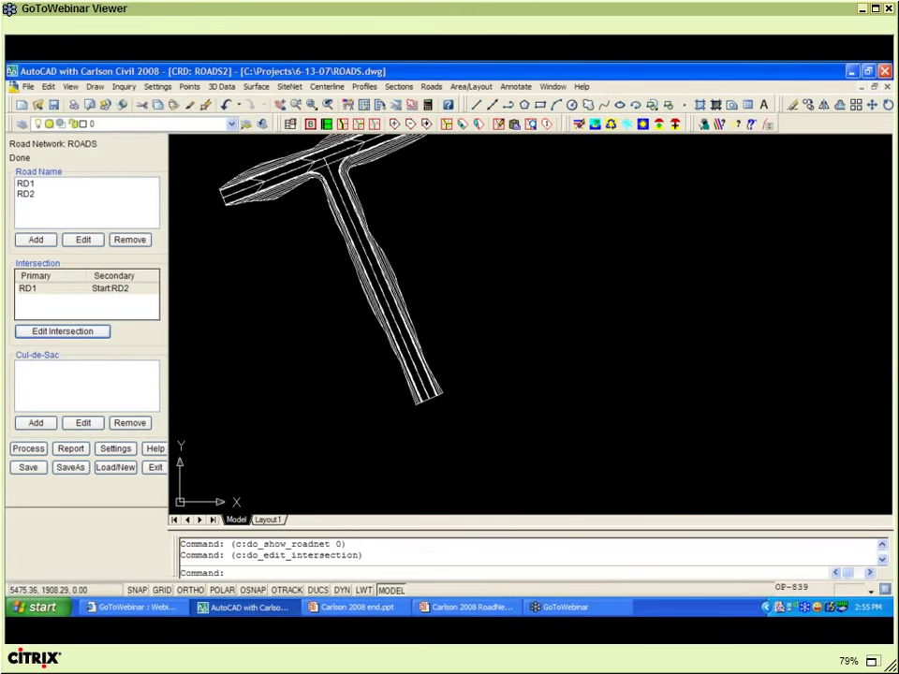
- Add a cul-de-sac at RD1's end, station 1447.511, with radius 46 and fillet radius 25
left_click(35, 424)
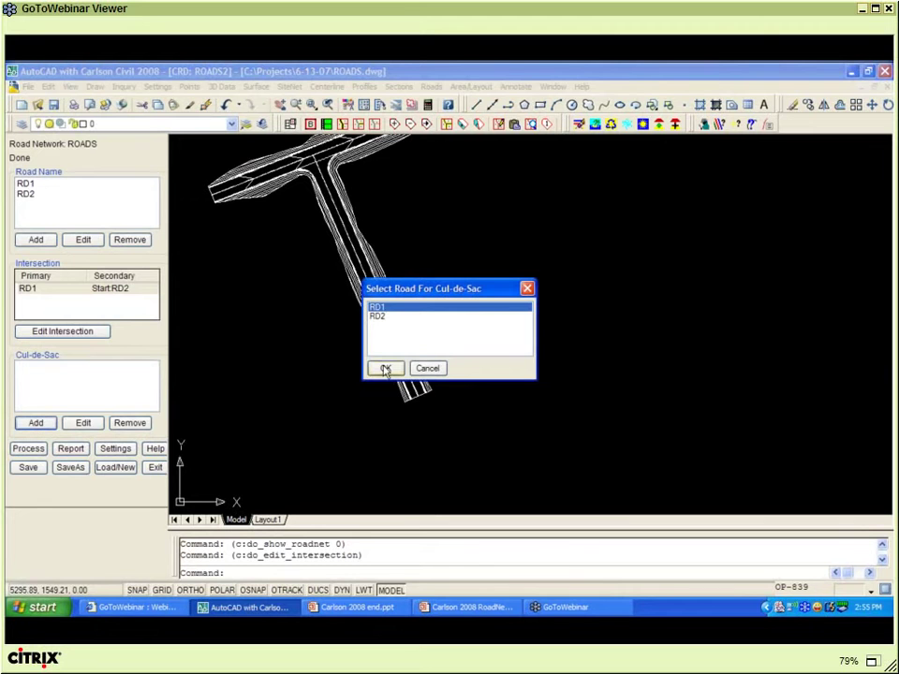
left_click(385, 369)
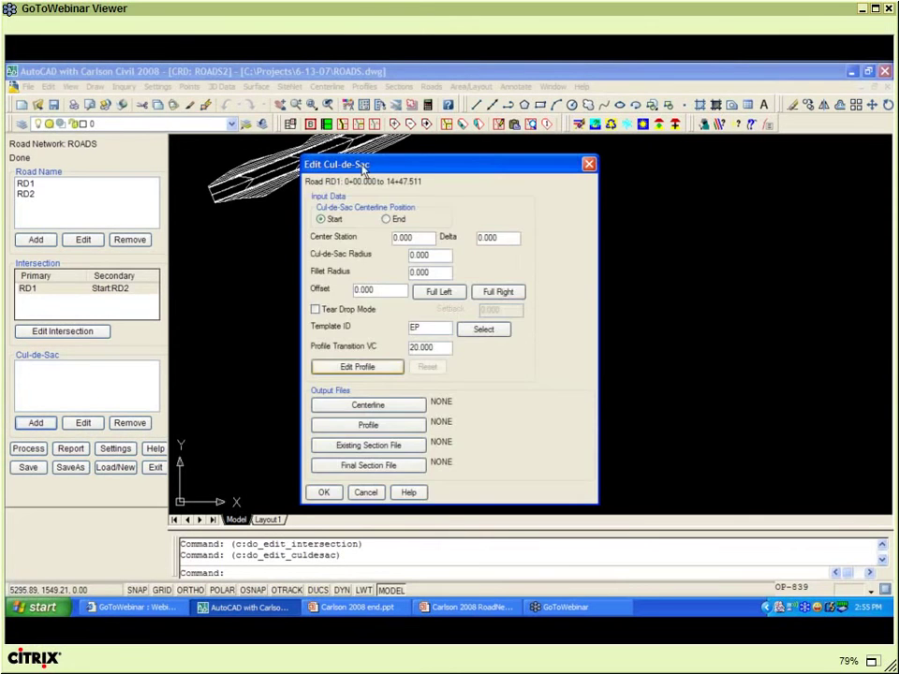
left_click_drag(345, 170, 113, 153)
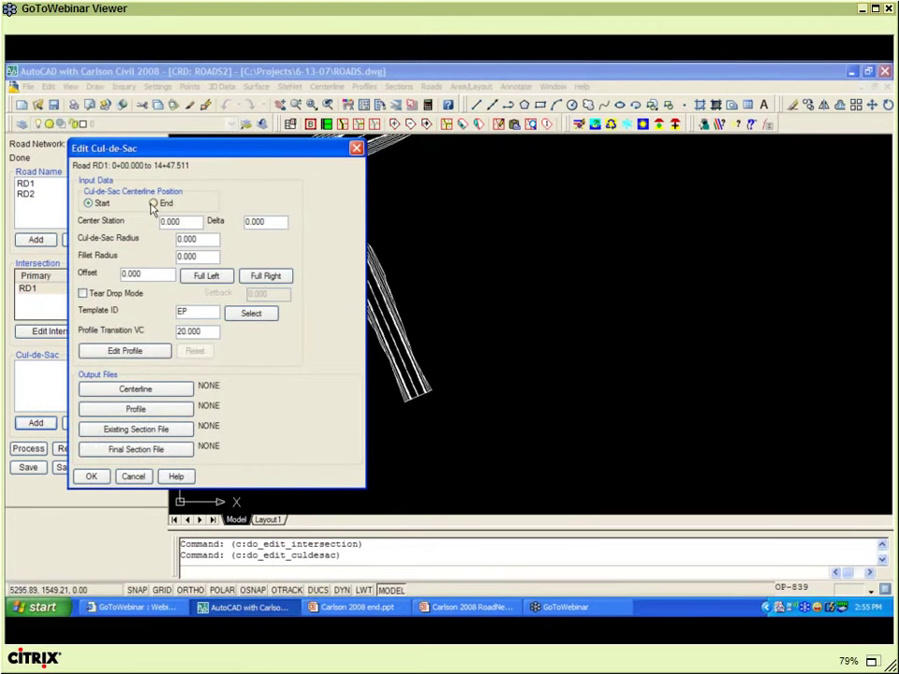
left_click(153, 203)
type("46")
key("Tab")
type("25")
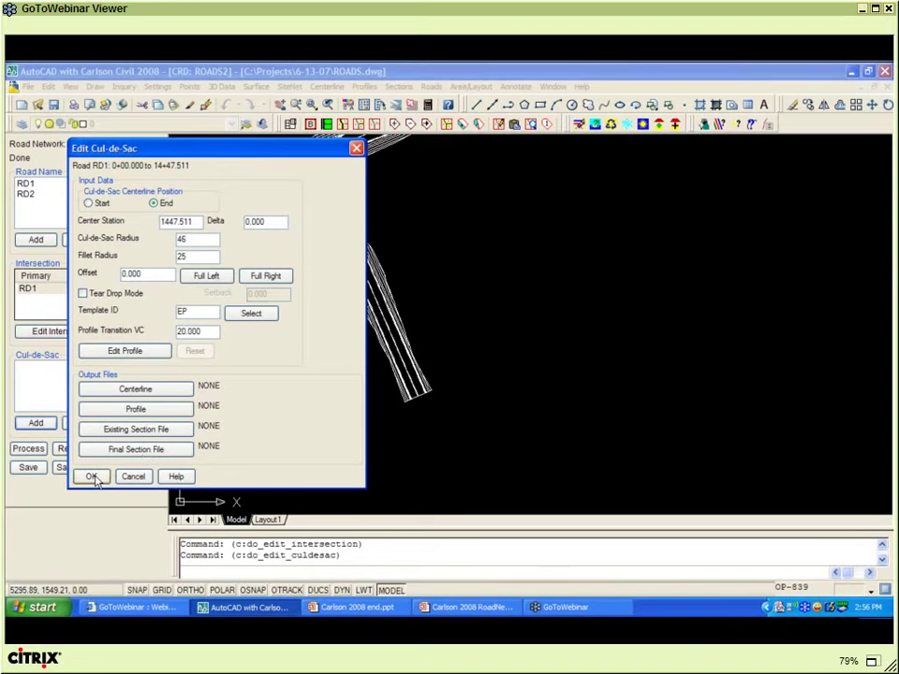
- Confirm the RD1 cul-de-sac and process the ROADS network into ROADS.tin
left_click(92, 476)
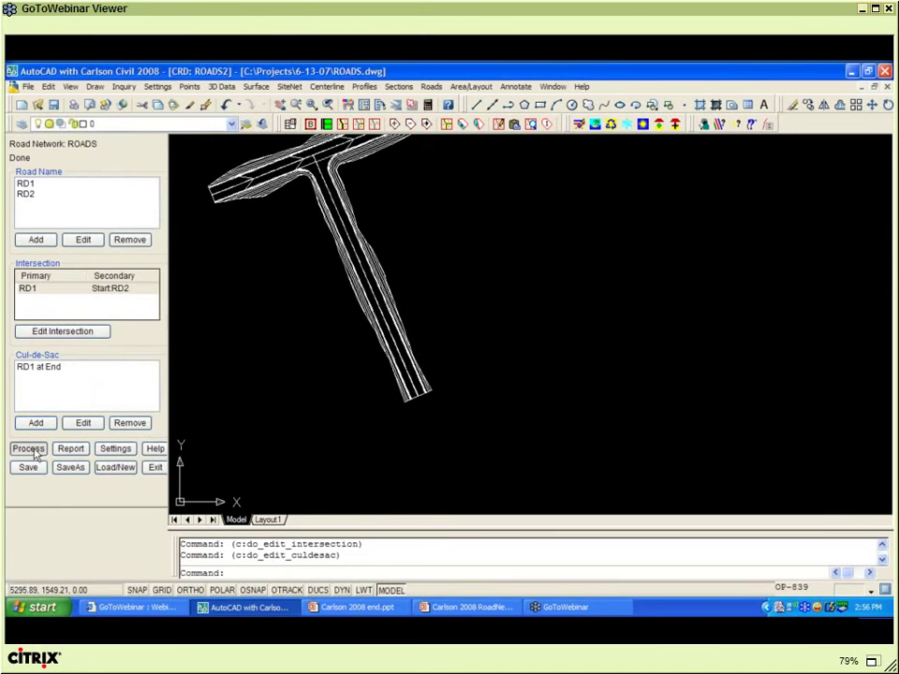
left_click(30, 450)
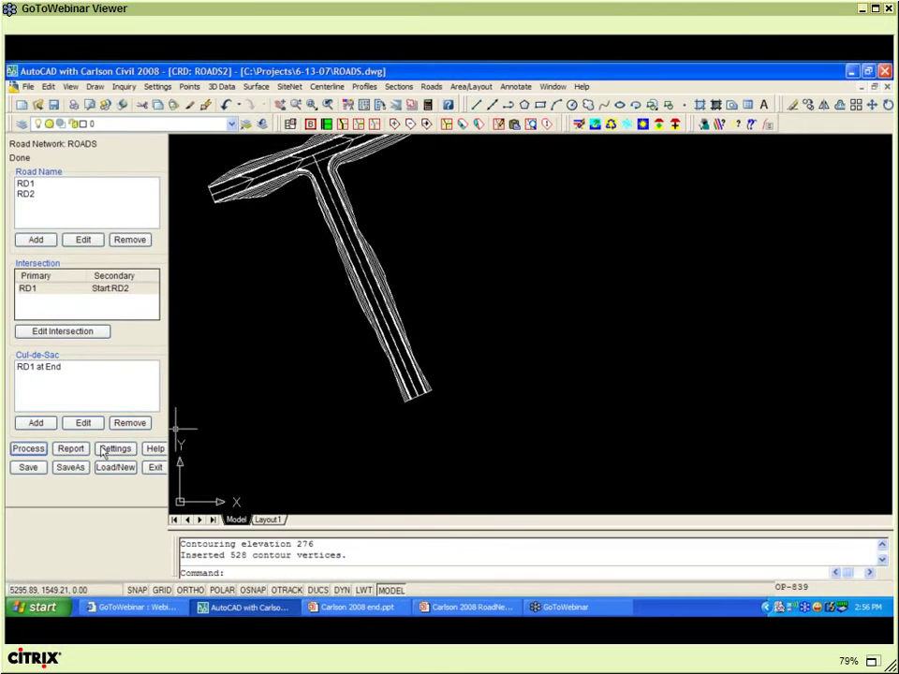
left_click(30, 450)
- Remove the 'RD1 at End' cul-de-sac and start adding a new cul-de-sac
left_click(54, 370)
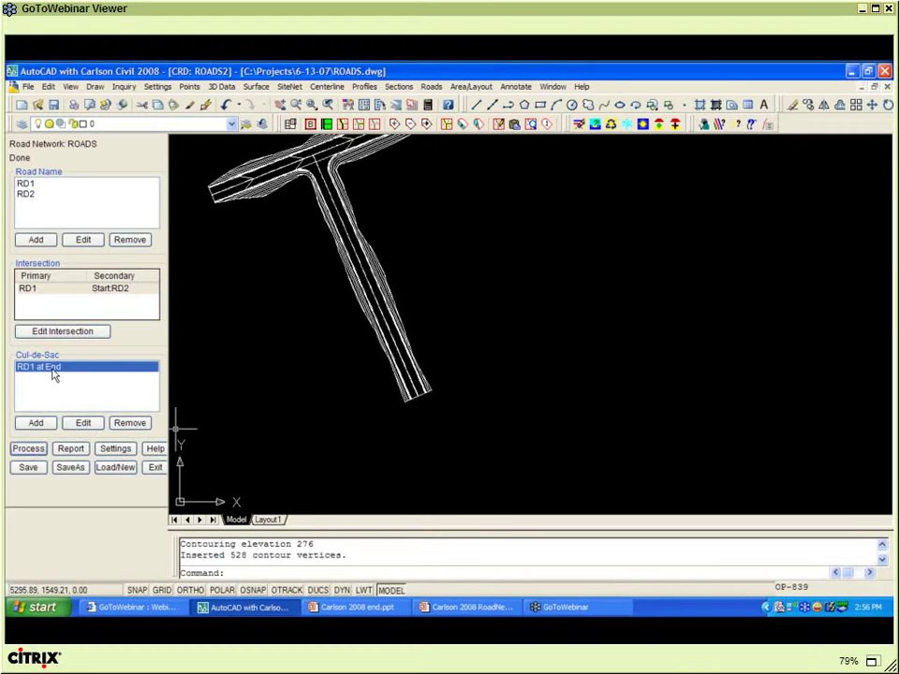
left_click(259, 391)
scroll(261, 367, "down", 4)
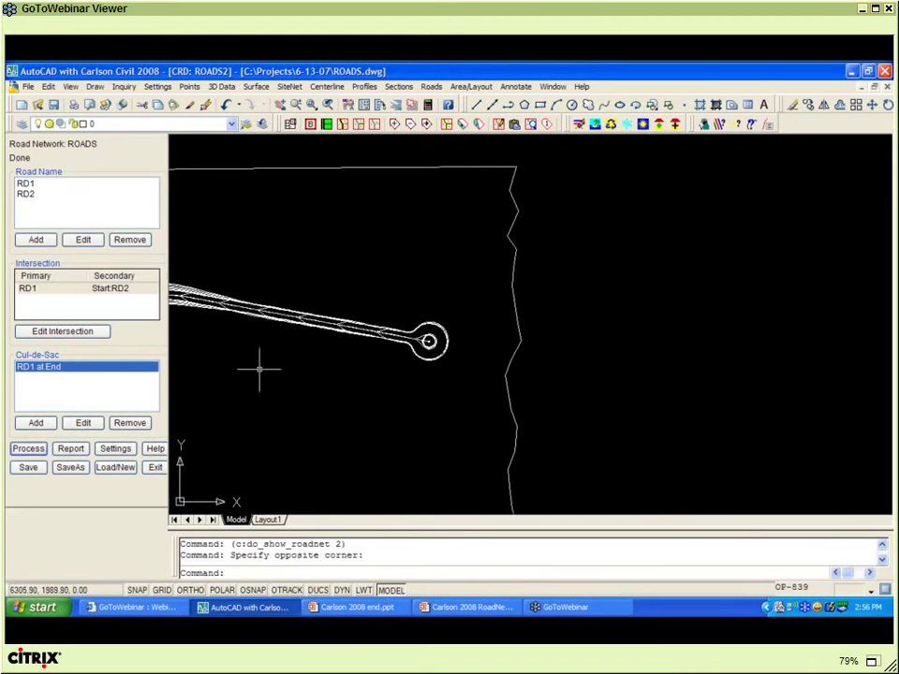
scroll(557, 320, "up", 2)
scroll(534, 323, "down", 1)
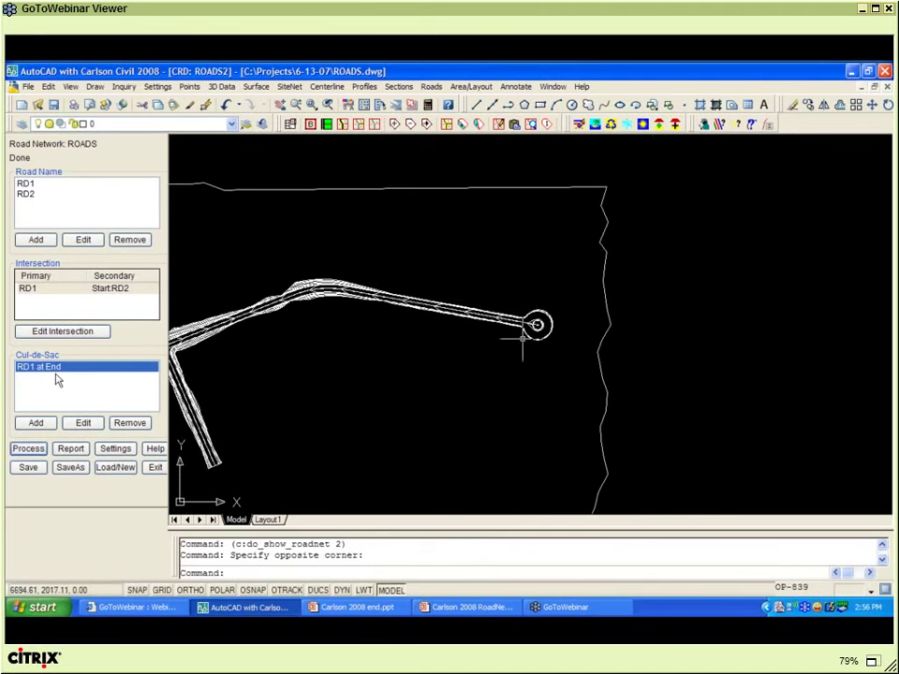
left_click(127, 423)
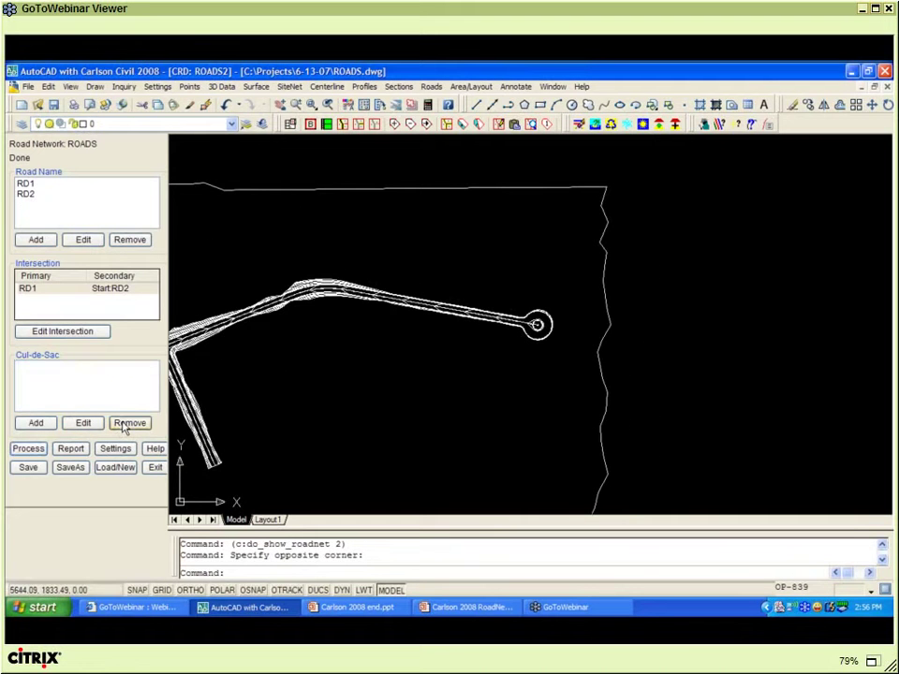
left_click(41, 424)
- Add a cul-de-sac at RD2's end with radius 46 and fillet radius 25
left_click(383, 370)
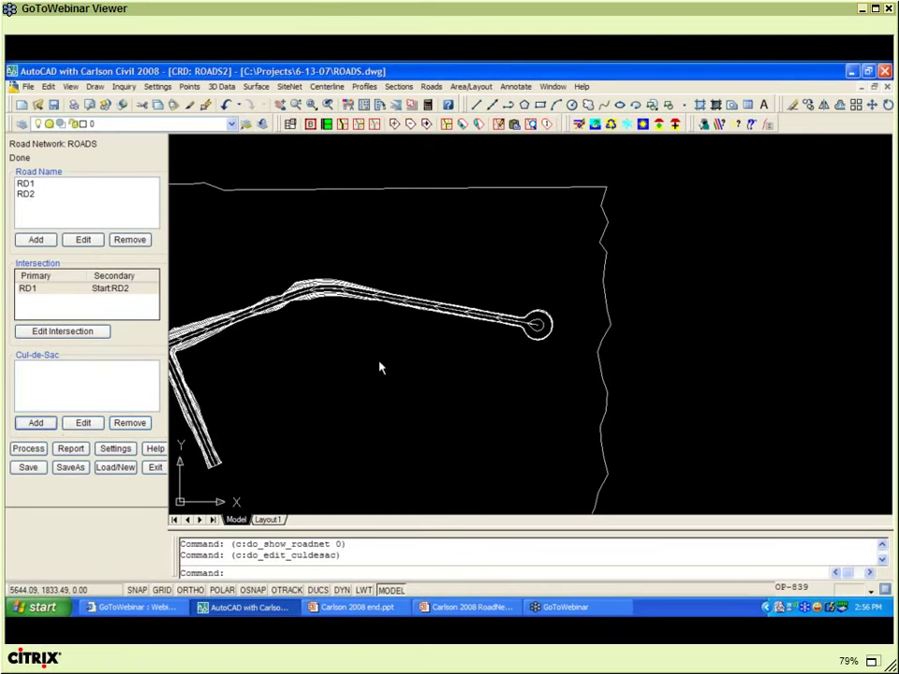
left_click(391, 221)
double_click(419, 254)
type("46")
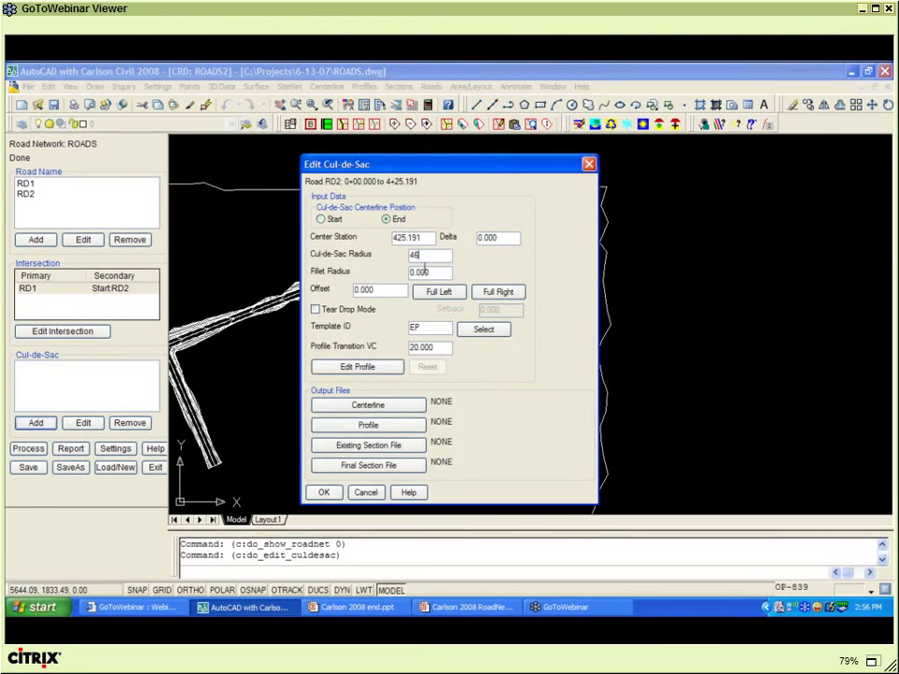
key("Tab")
type("25")
left_click(323, 493)
- Reprocess the road network and zoom in on the RD2 cul-de-sac
left_click(31, 451)
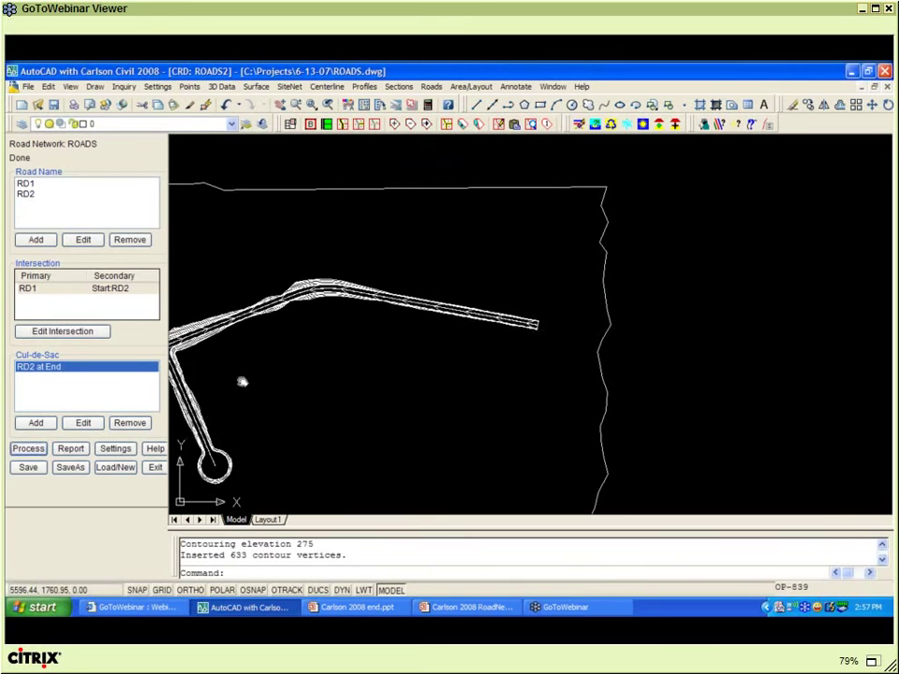
middle_click_drag(302, 365, 460, 321)
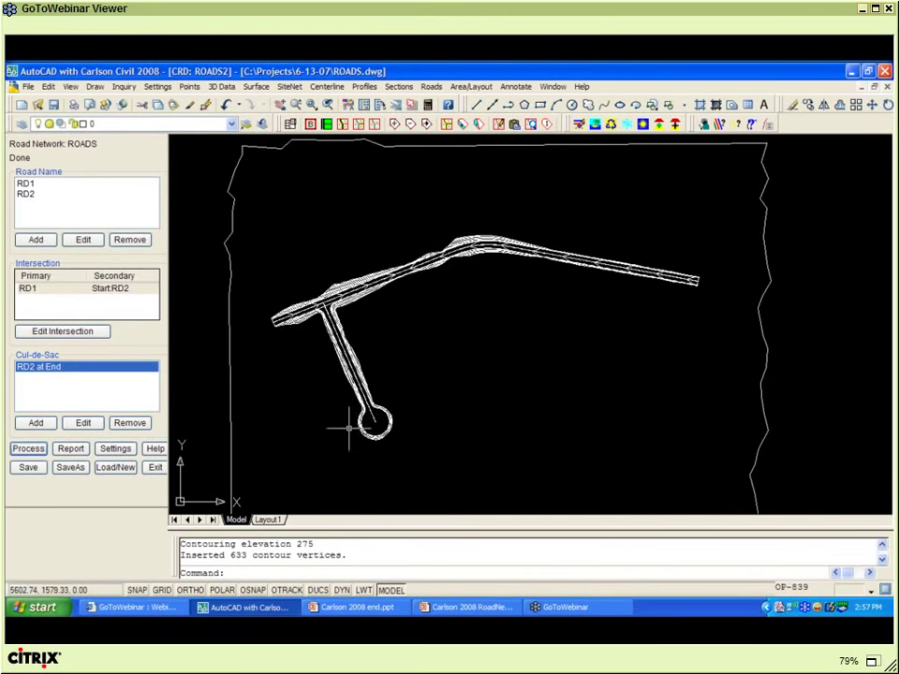
scroll(349, 428, "up", 3)
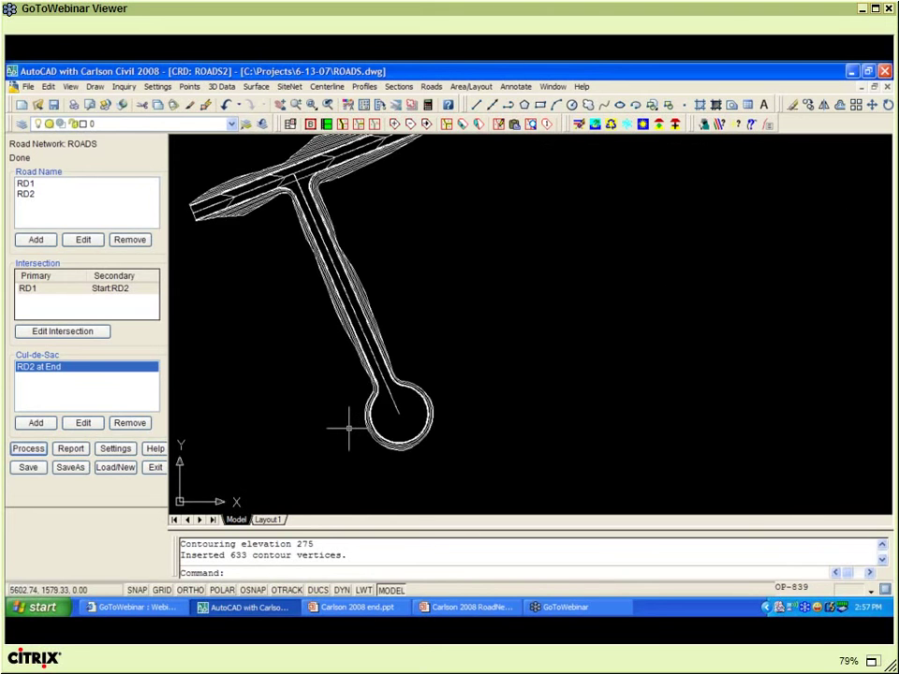
scroll(350, 427, "up", 1)
scroll(352, 428, "up", 2)
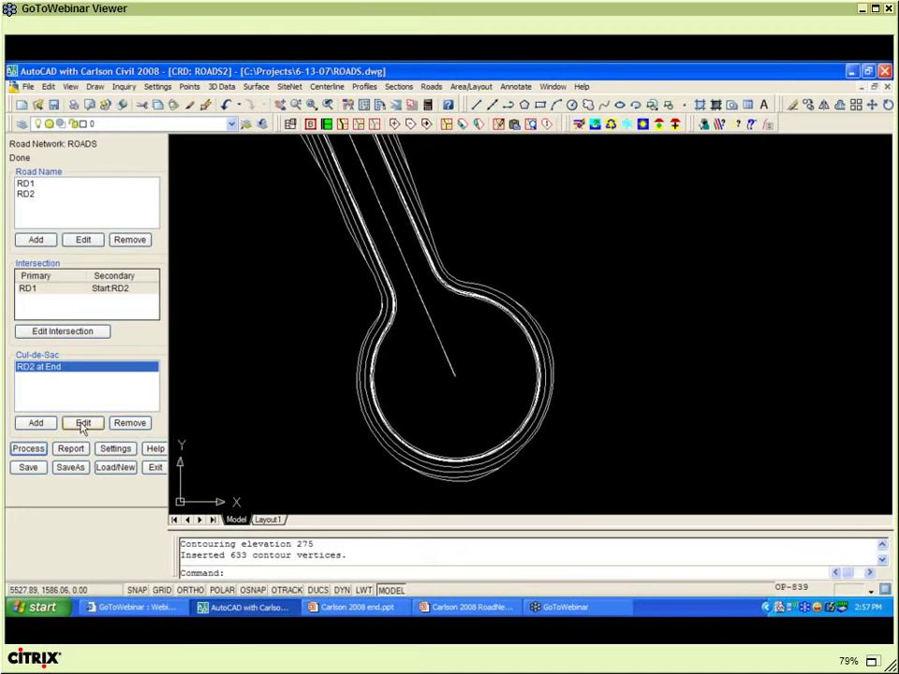
- Reopen the RD2 cul-de-sac settings and its Culdesac.pro vertical profile
left_click(83, 424)
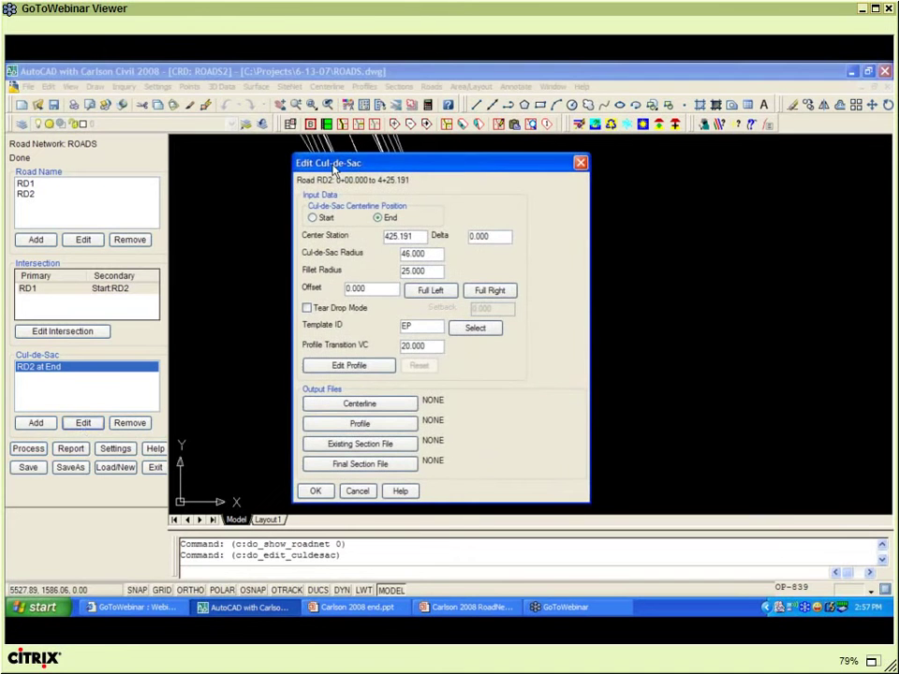
mouse_move(332, 168)
left_mouse_down()
mouse_move(58, 103)
mouse_move(56, 136)
left_mouse_up()
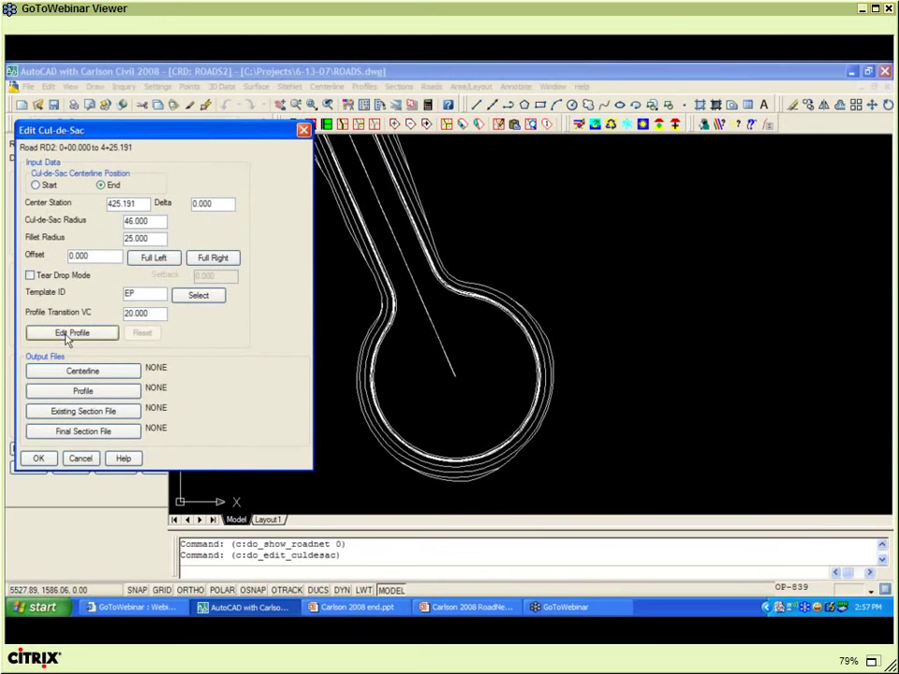
left_click(68, 335)
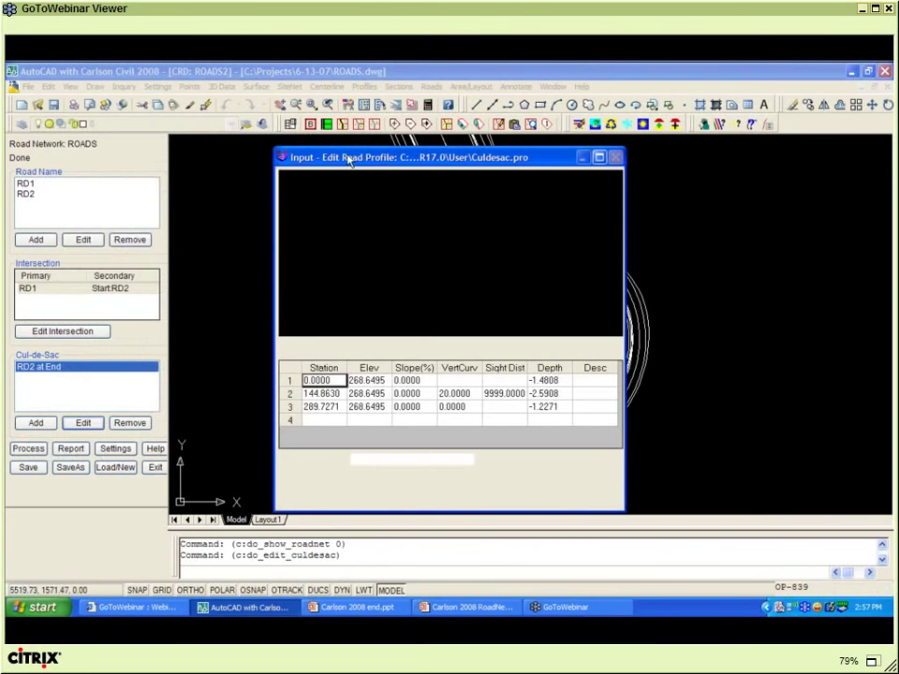
left_click_drag(351, 159, 47, 126)
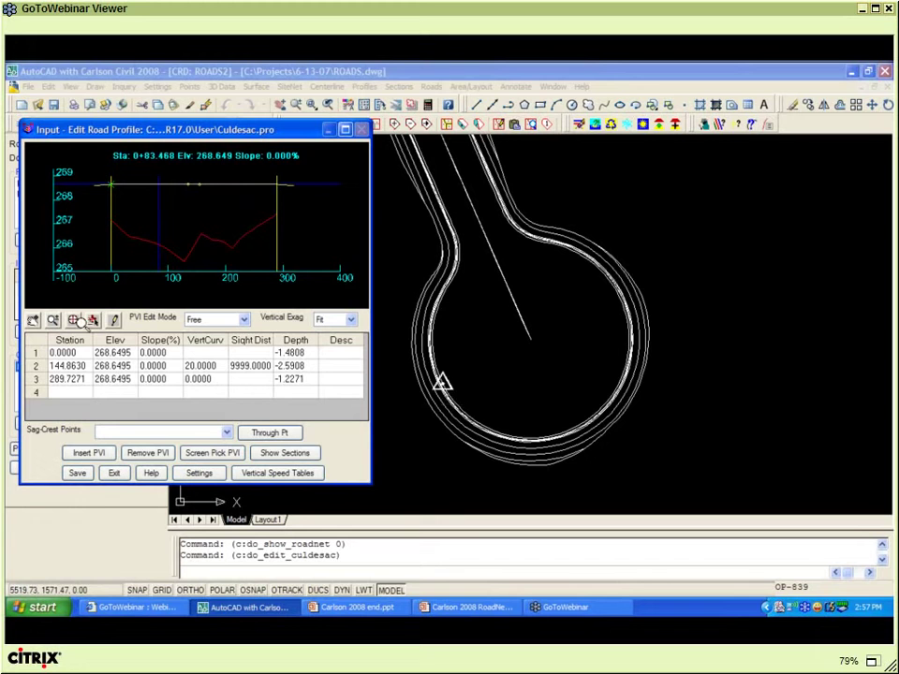
- Insert a PVI at station 80, elevation 265, with a 20 vertical curve
left_click(34, 366)
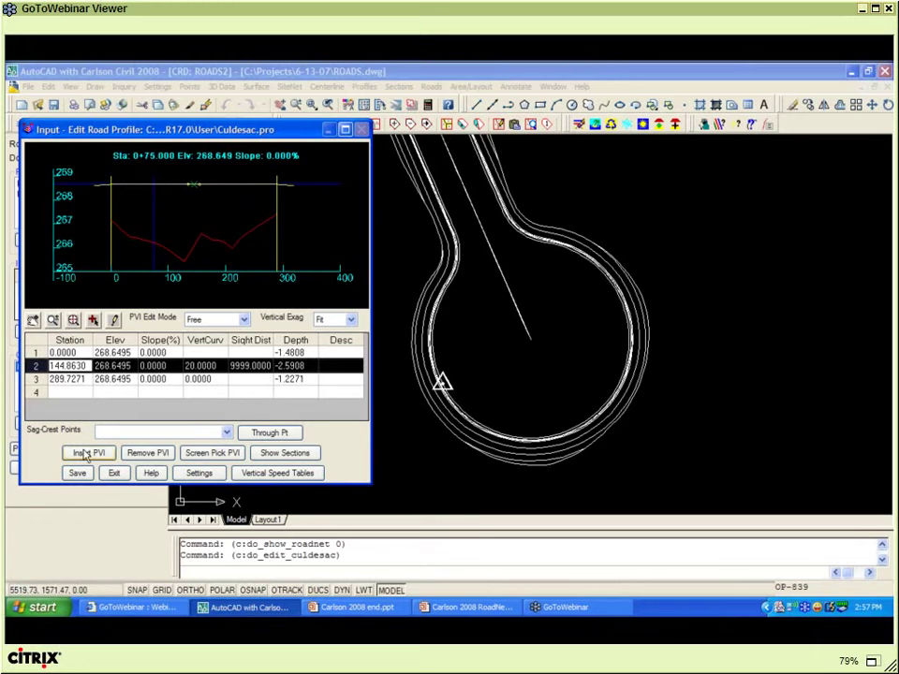
left_click(88, 453)
type("80")
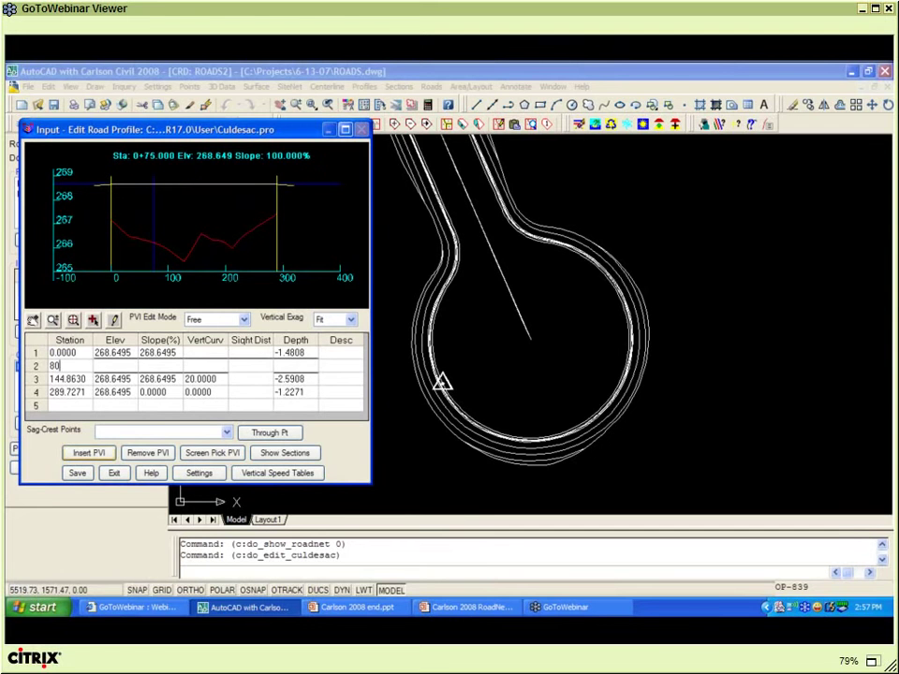
key("Tab")
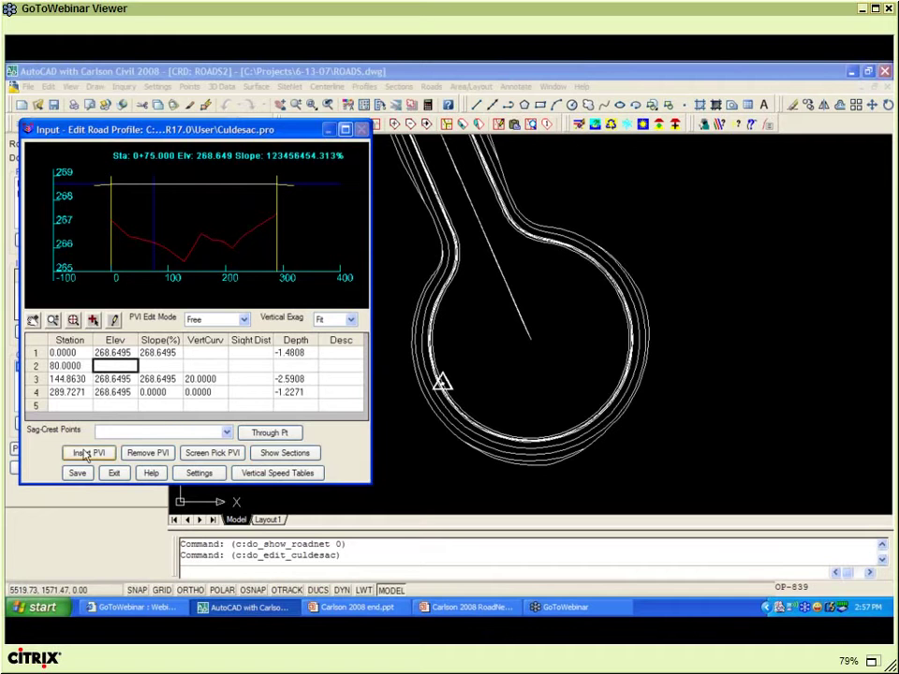
type("265")
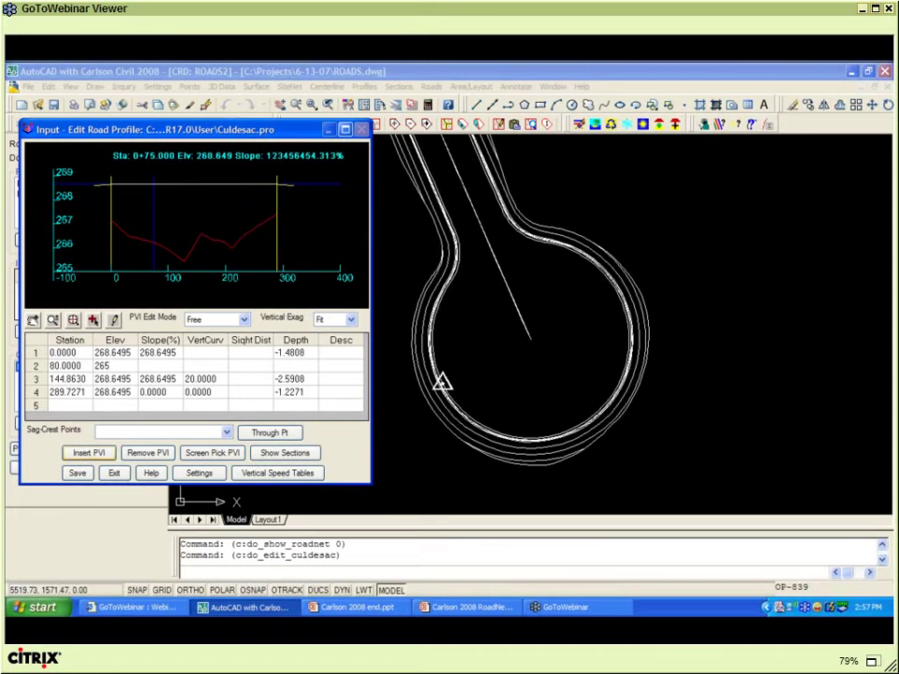
key("Tab")
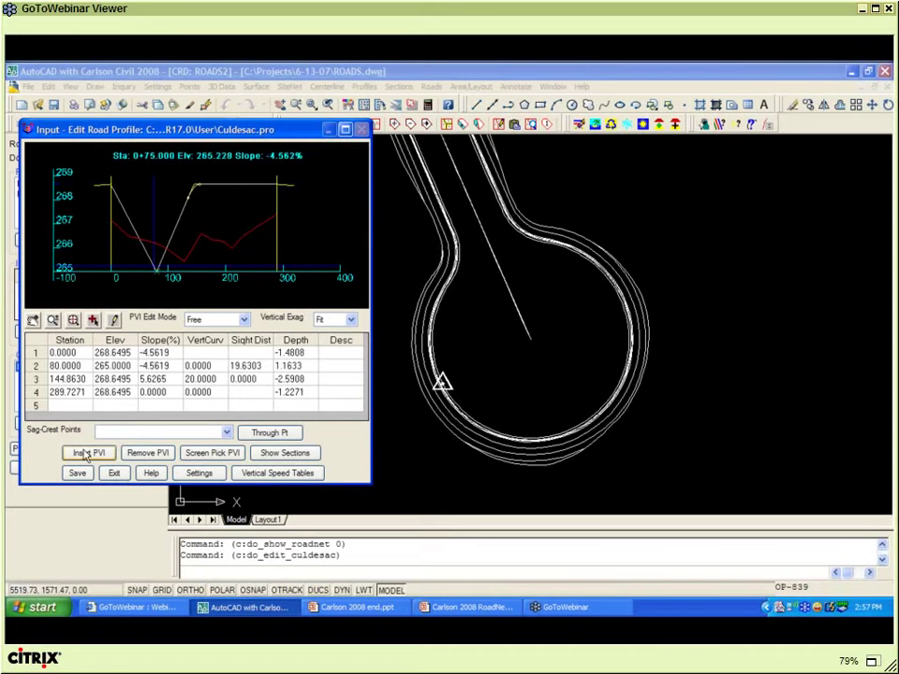
type("20")
key("Tab")
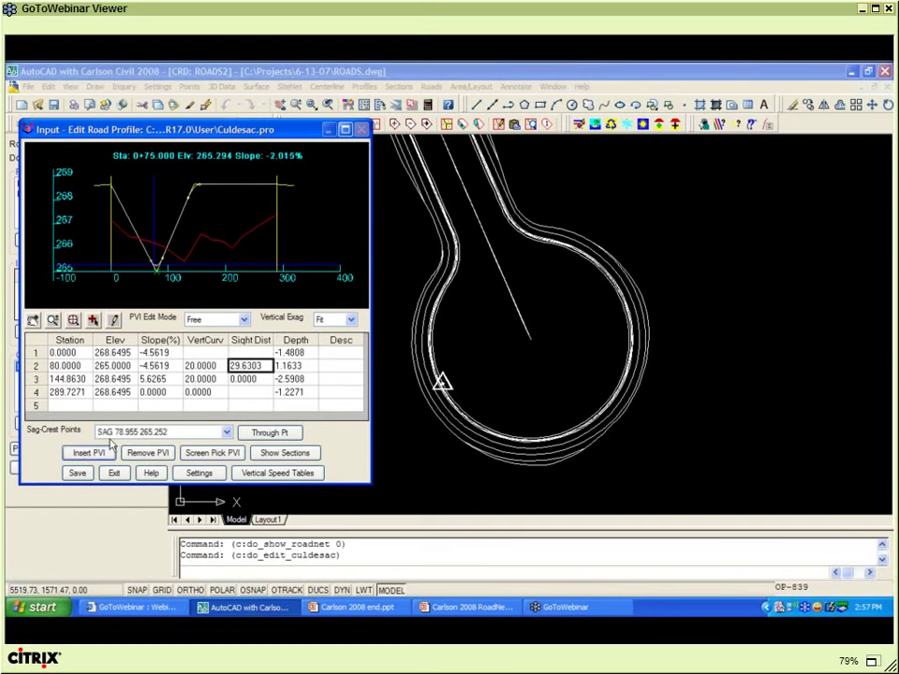
- Change the profile's vertical exaggeration through x1 and x2 to x10
left_click(351, 320)
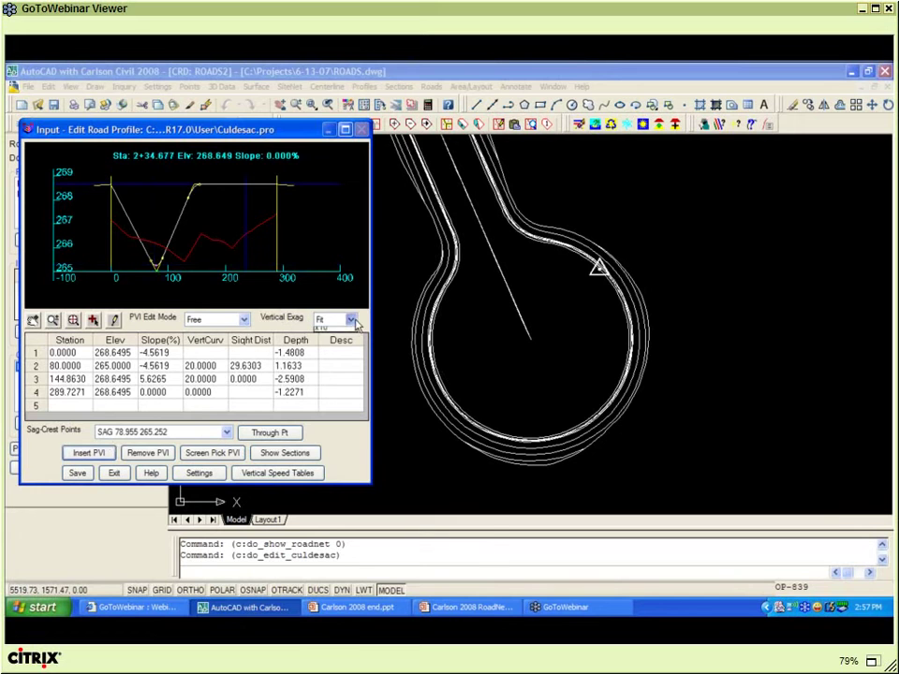
left_click(340, 343)
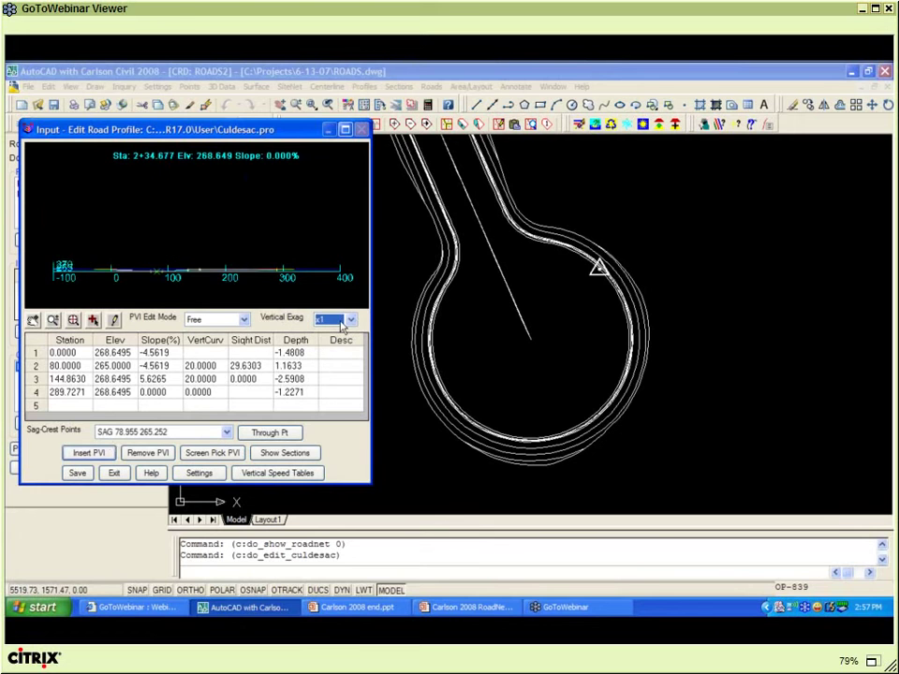
left_click(351, 321)
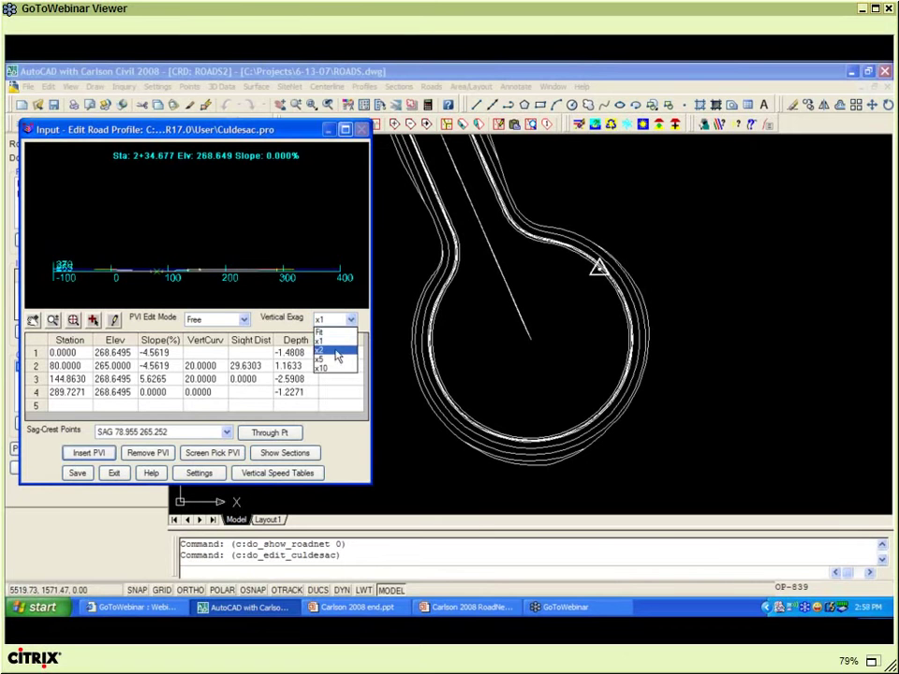
left_click(335, 349)
left_click(351, 320)
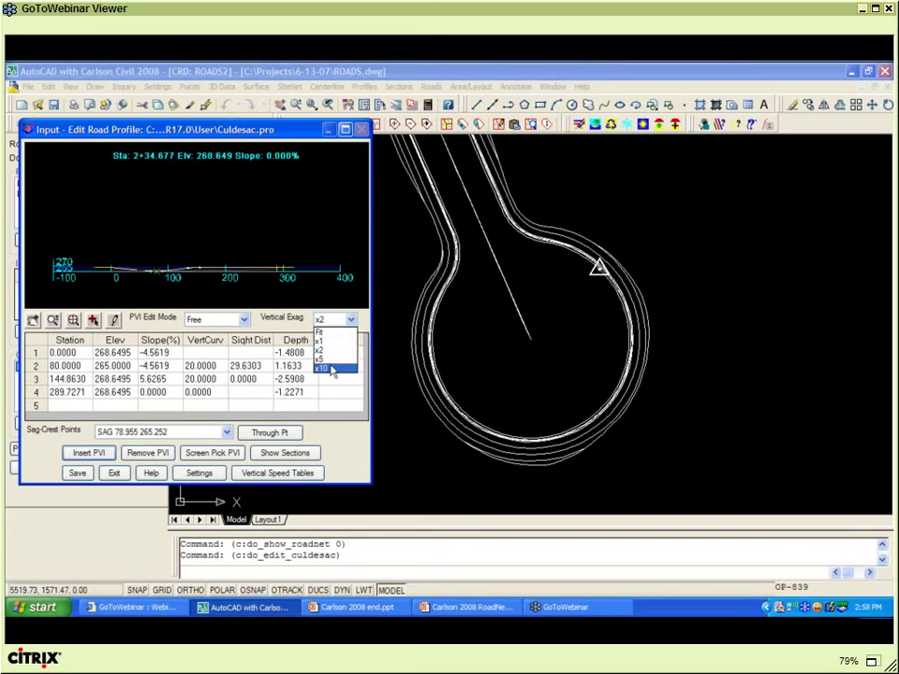
left_click(329, 368)
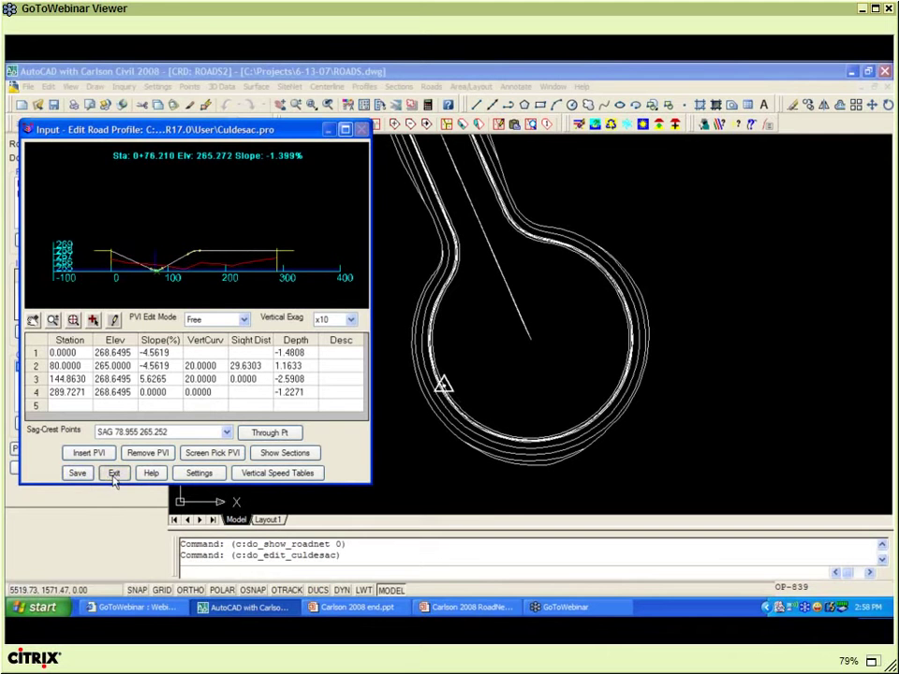
- Close the profile editor, accept the cul-de-sac, and reprocess the ROADS network
left_click(113, 473)
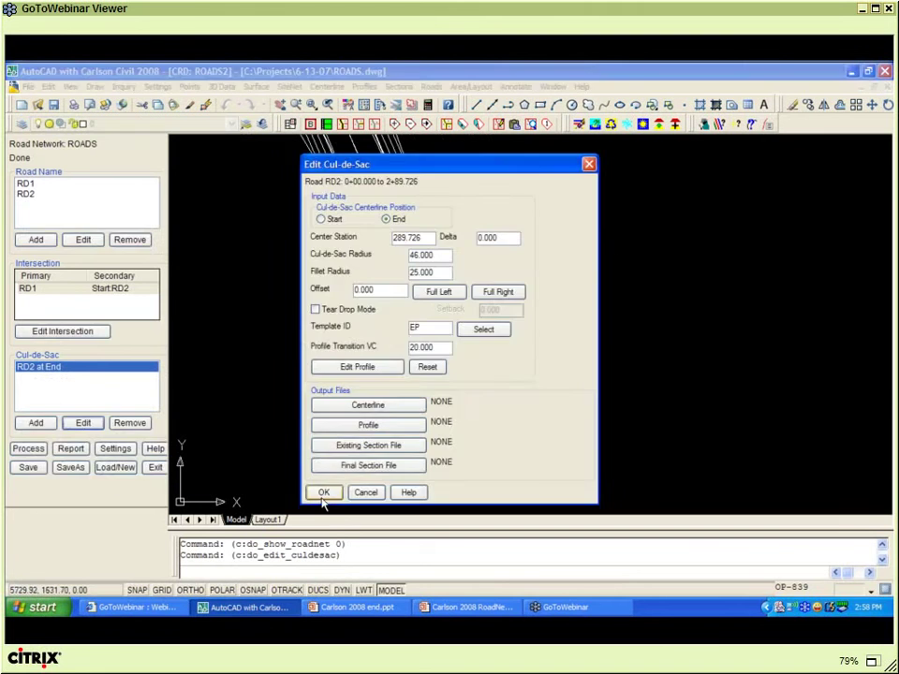
left_click(28, 449)
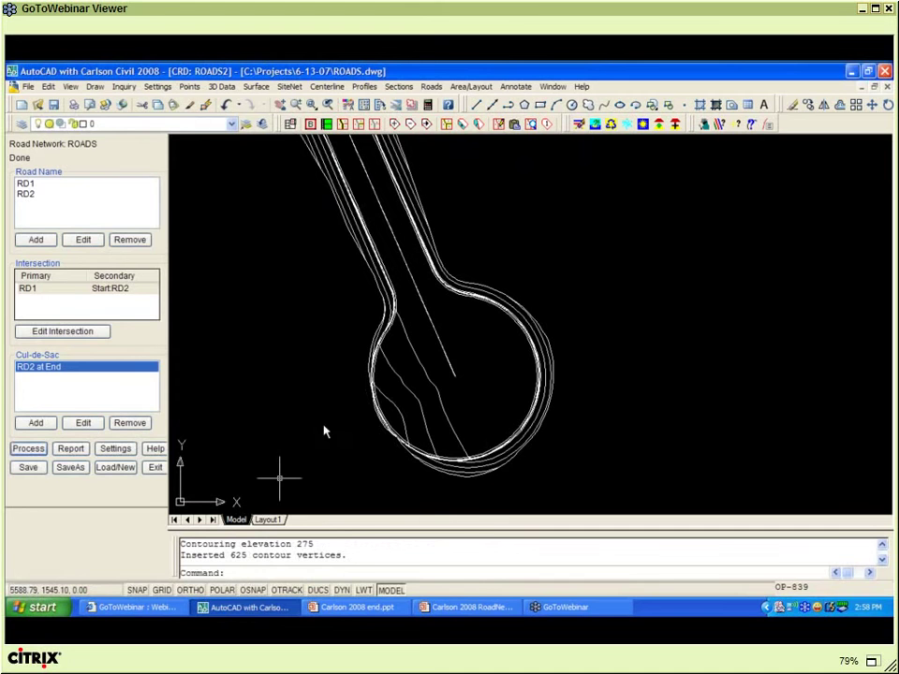
left_click(363, 421)
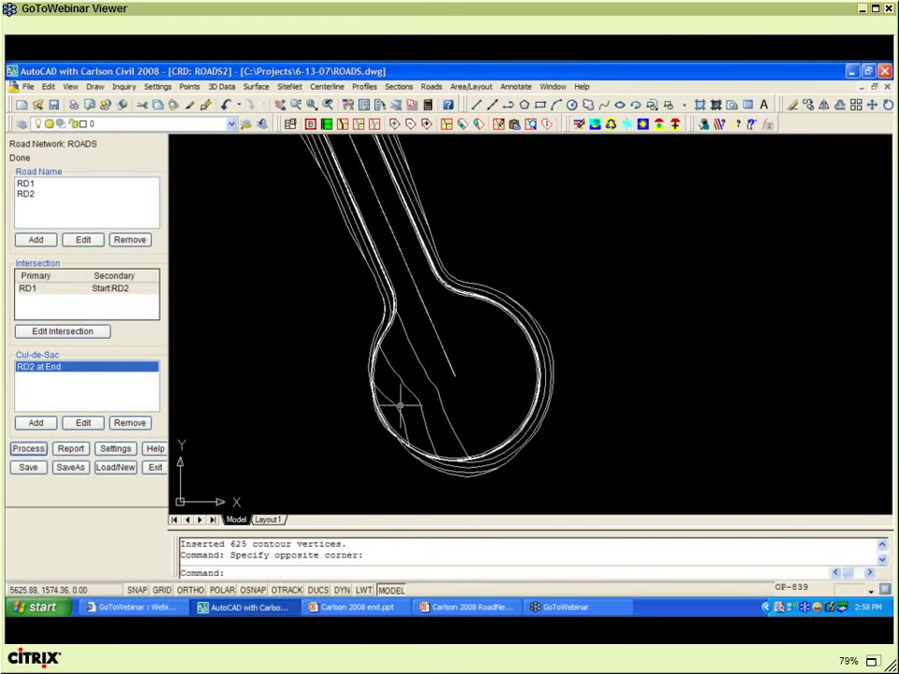
scroll(400, 405, "up", 3)
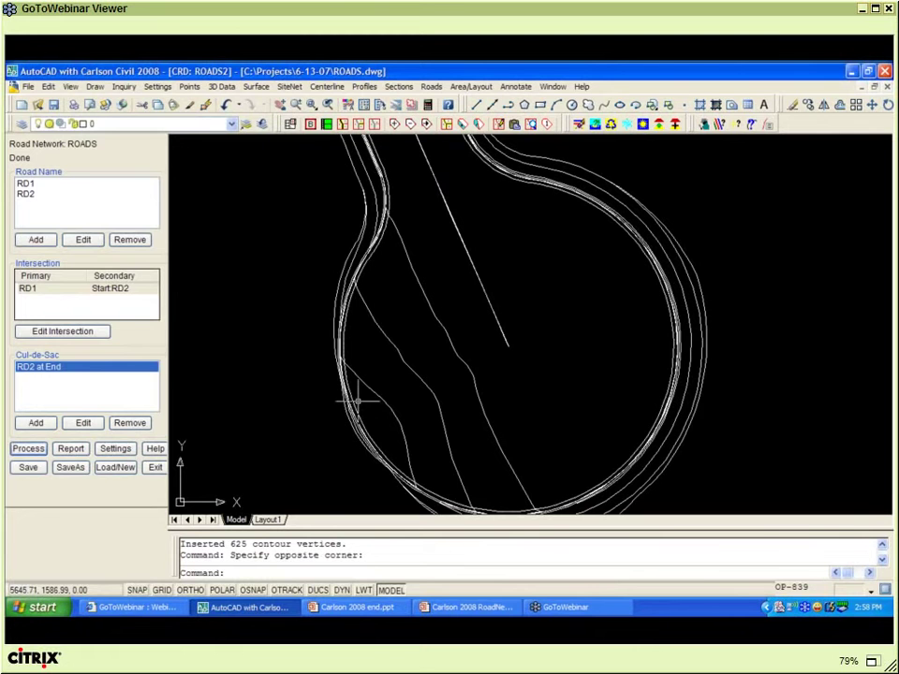
scroll(297, 401, "down", 2)
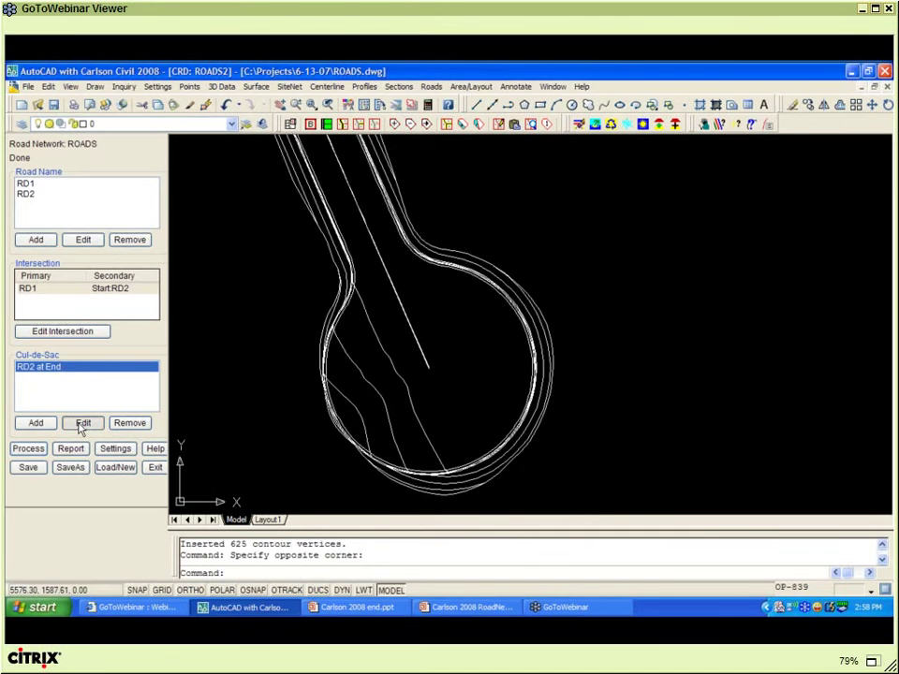
- Offset the RD2 cul-de-sac Full Left to -34 and reprocess the network
left_click(83, 423)
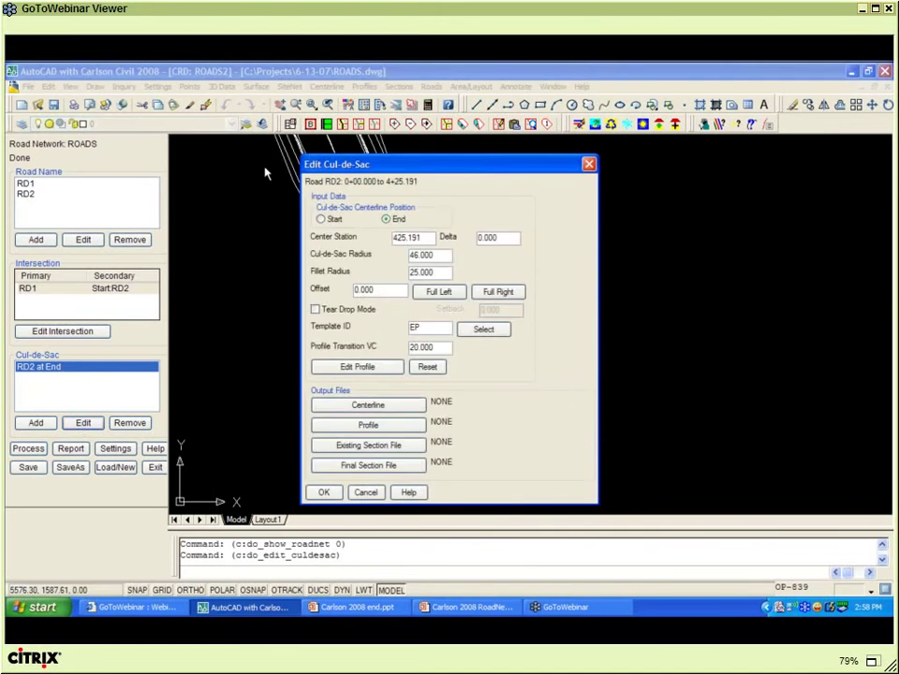
mouse_move(349, 167)
left_mouse_down()
mouse_move(267, 171)
mouse_move(68, 147)
left_mouse_up()
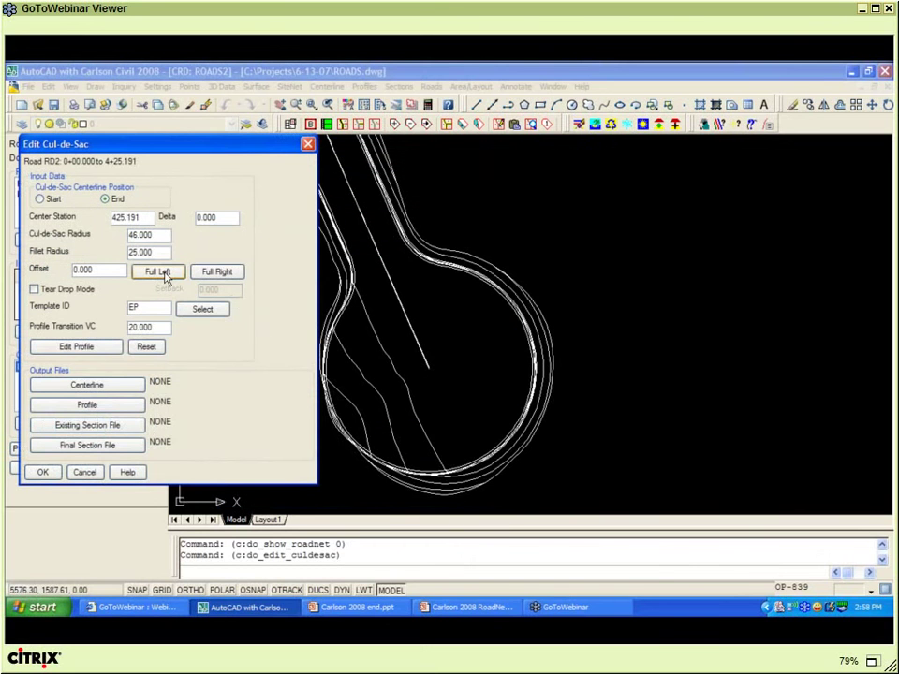
left_click(165, 273)
left_click(43, 473)
left_click(28, 451)
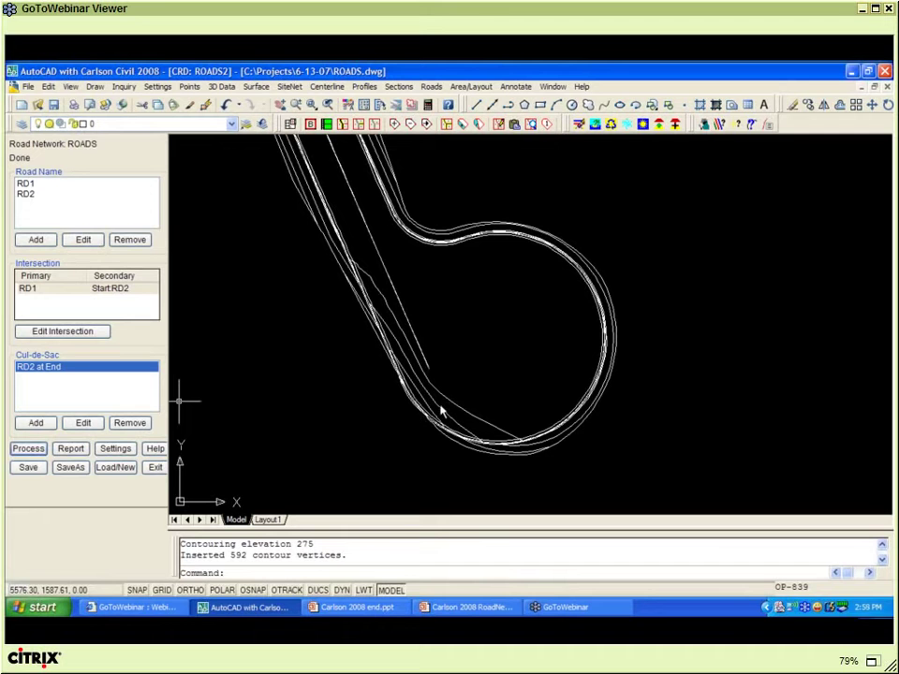
left_click(330, 388)
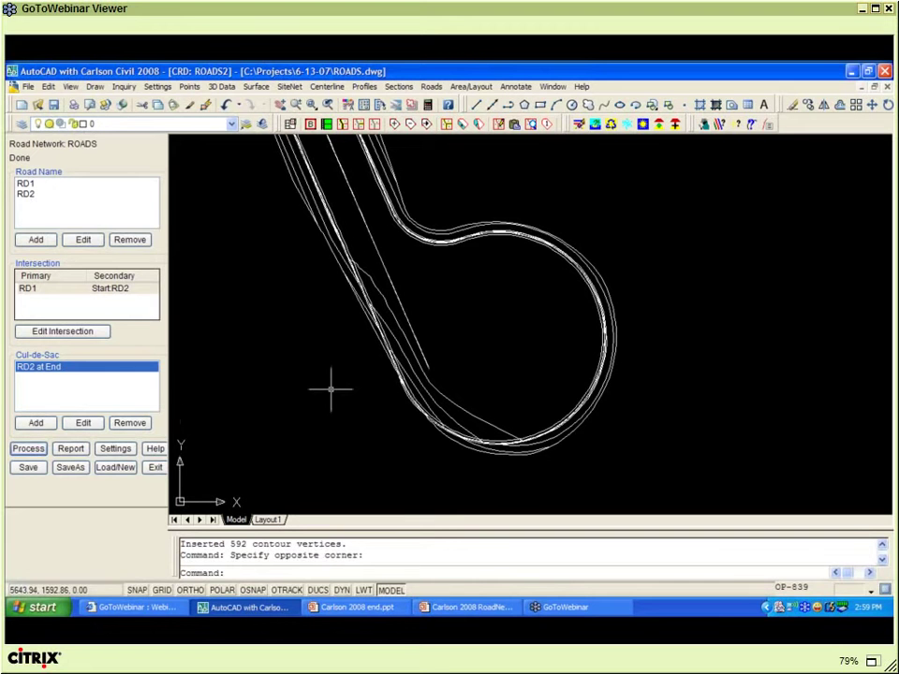
scroll(330, 388, "down", 4)
scroll(342, 384, "down", 2)
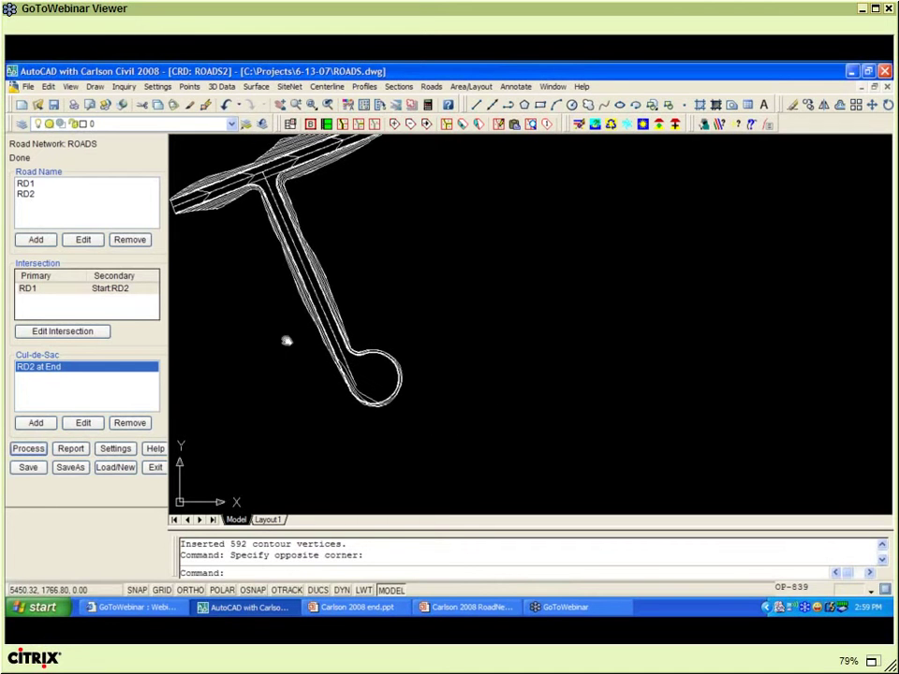
scroll(301, 297, "up", 5)
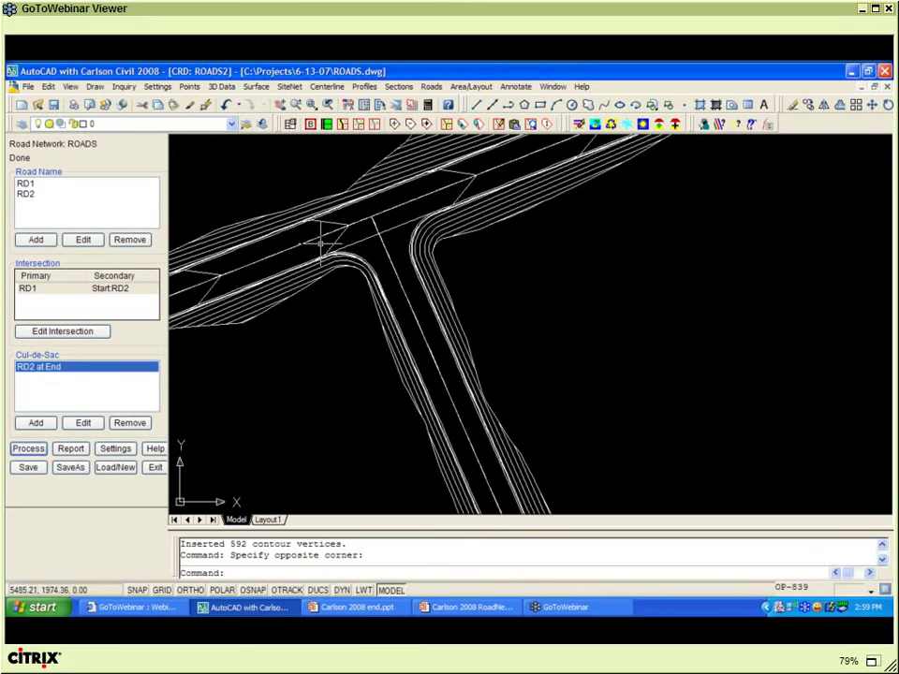
left_click(52, 289)
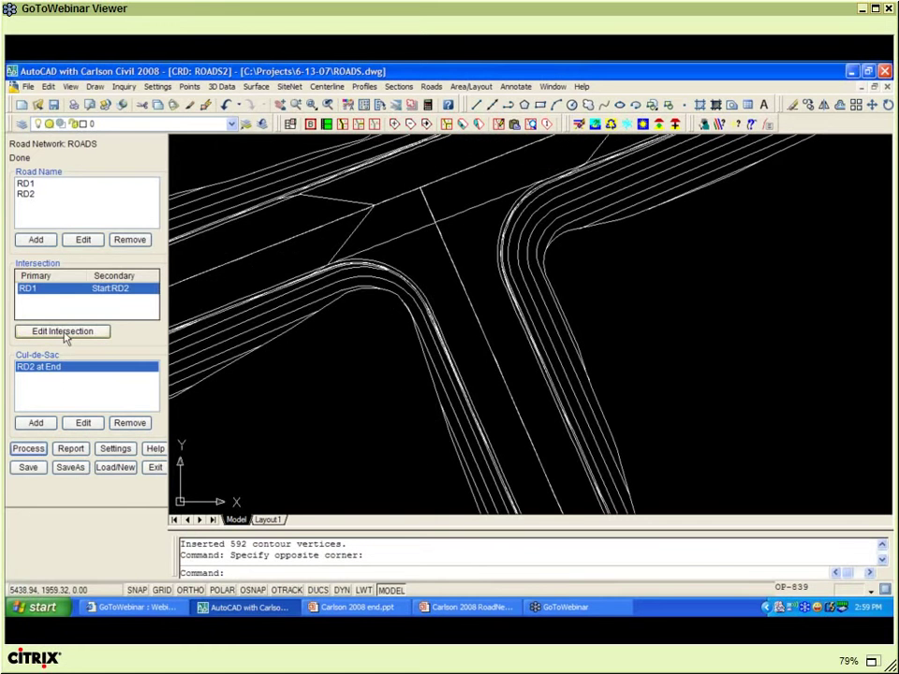
- Set the intersection's front-right corner radius to 50
left_click(63, 332)
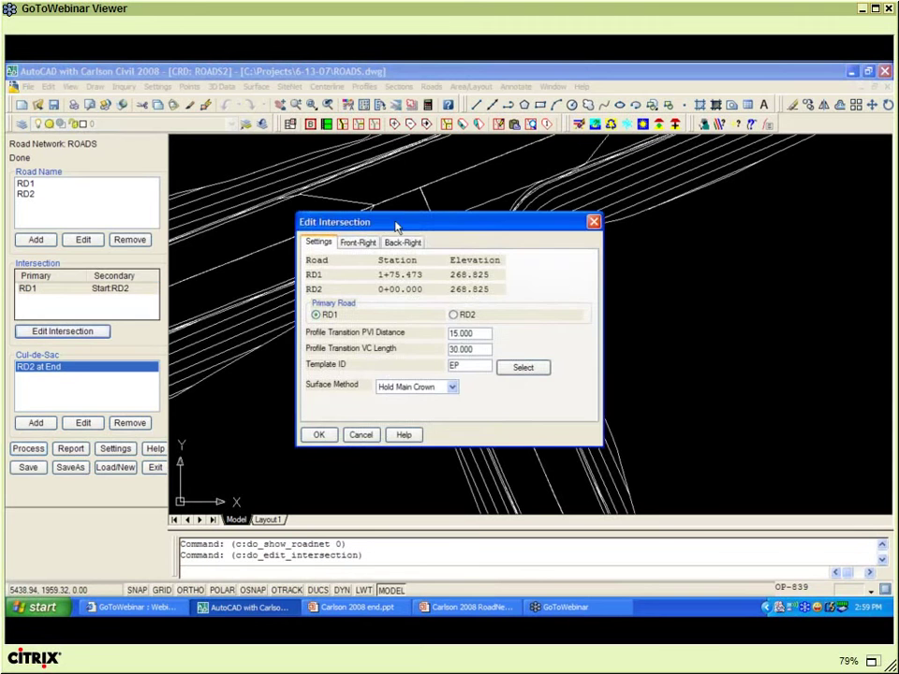
left_click_drag(396, 227, 117, 205)
left_click(138, 231)
left_click_drag(118, 253, 81, 253)
type("50")
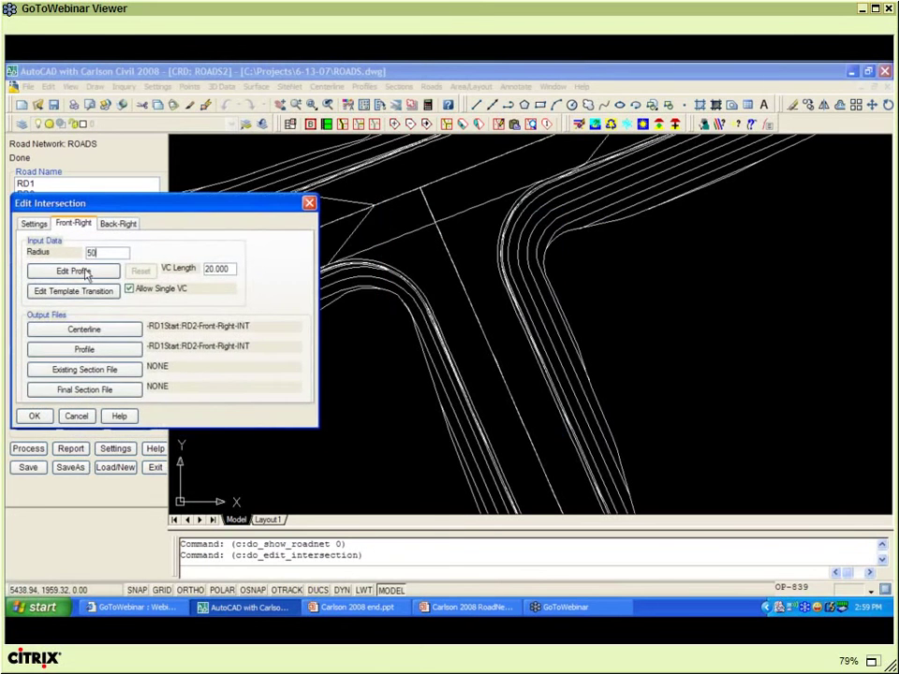
left_click(37, 418)
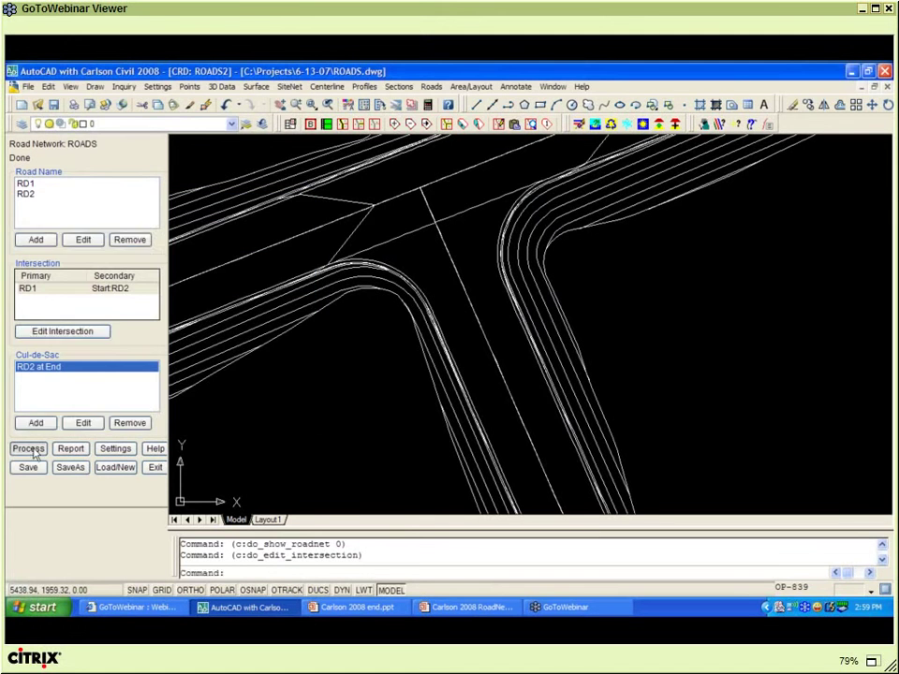
- Reprocess the roads and zoom out to view the wider curve
left_click(31, 450)
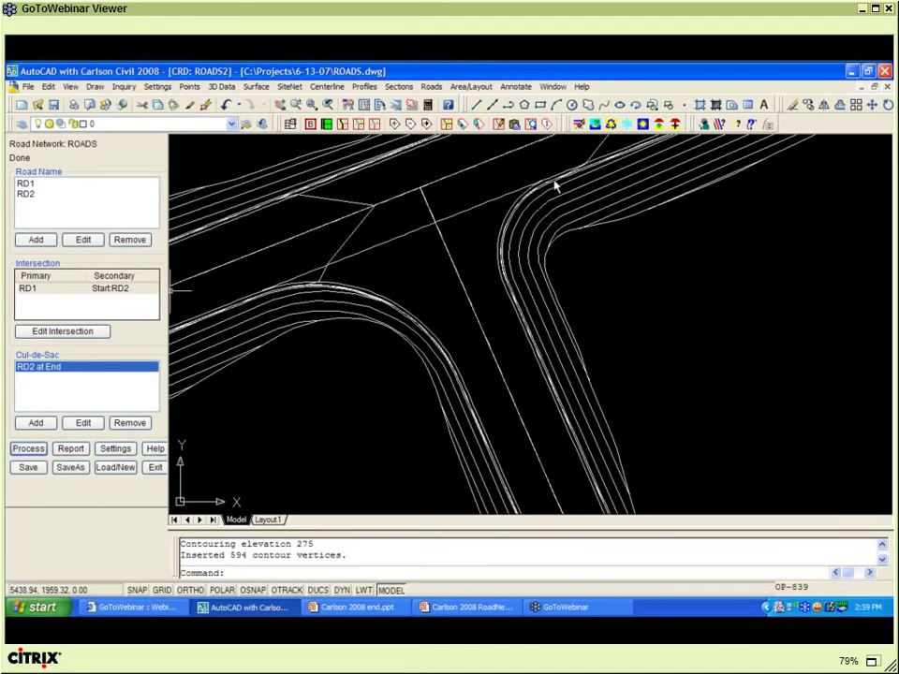
left_click(437, 291)
scroll(426, 276, "down", 5)
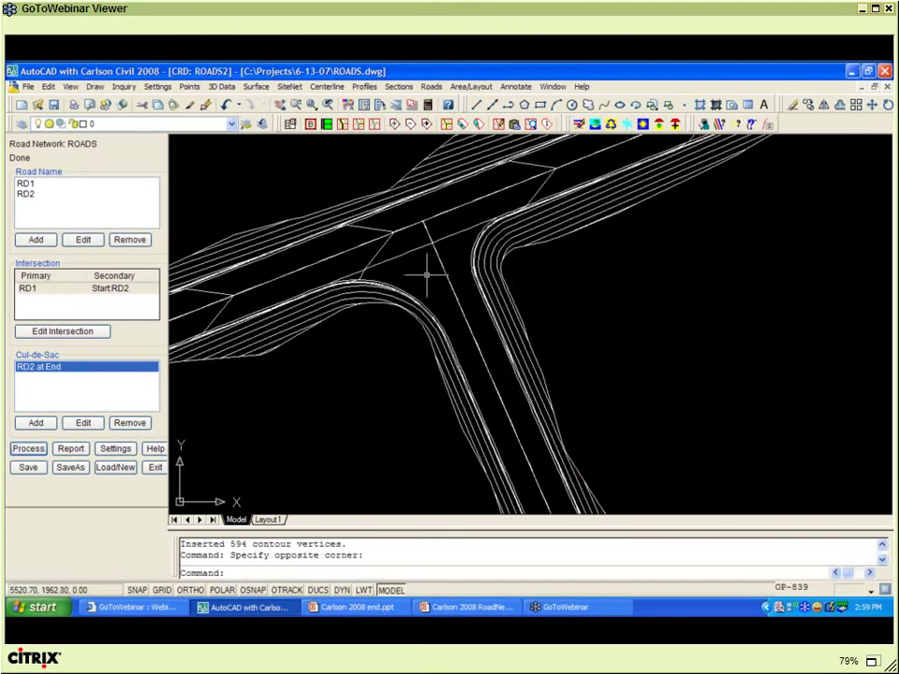
mouse_move(466, 299)
middle_mouse_down()
mouse_move(409, 263)
mouse_move(427, 248)
mouse_move(333, 240)
middle_mouse_up()
scroll(409, 263, "down", 2)
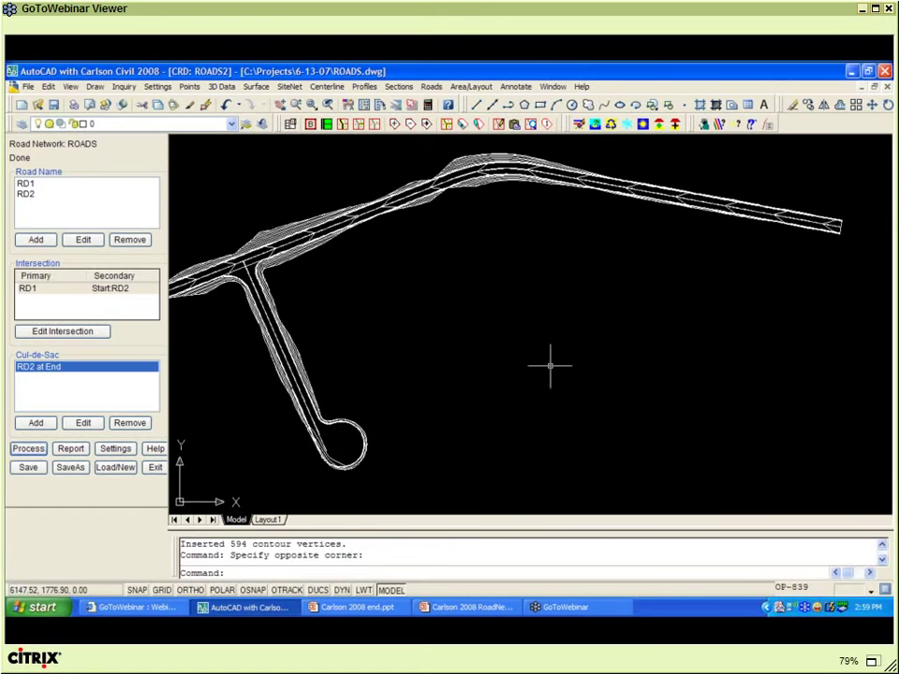
- Start a polyline (PL) using a Nearest snap onto the long road
middle_click_drag(549, 364, 518, 325)
type("PL")
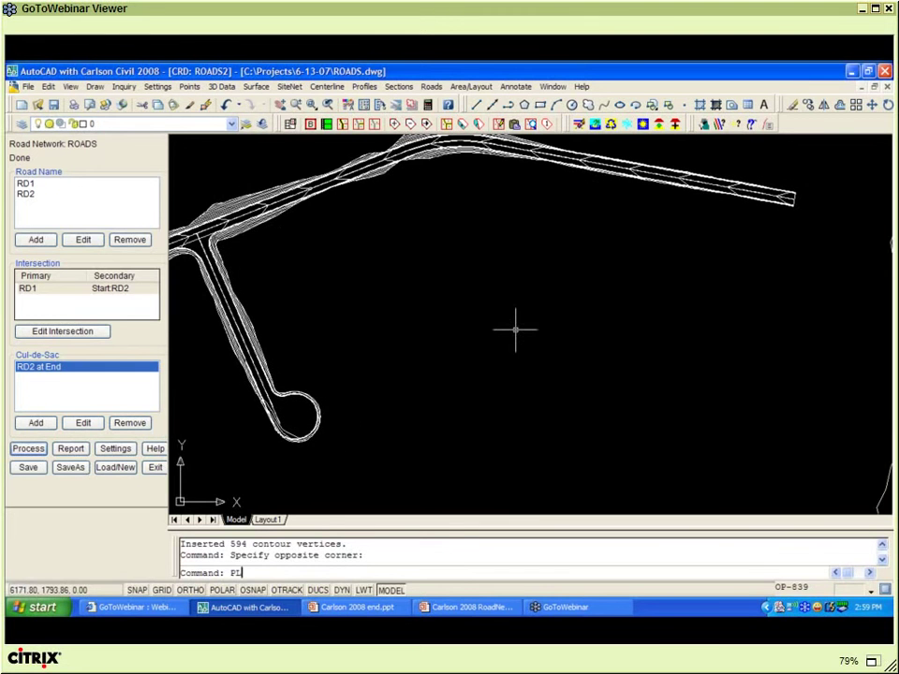
key("Return")
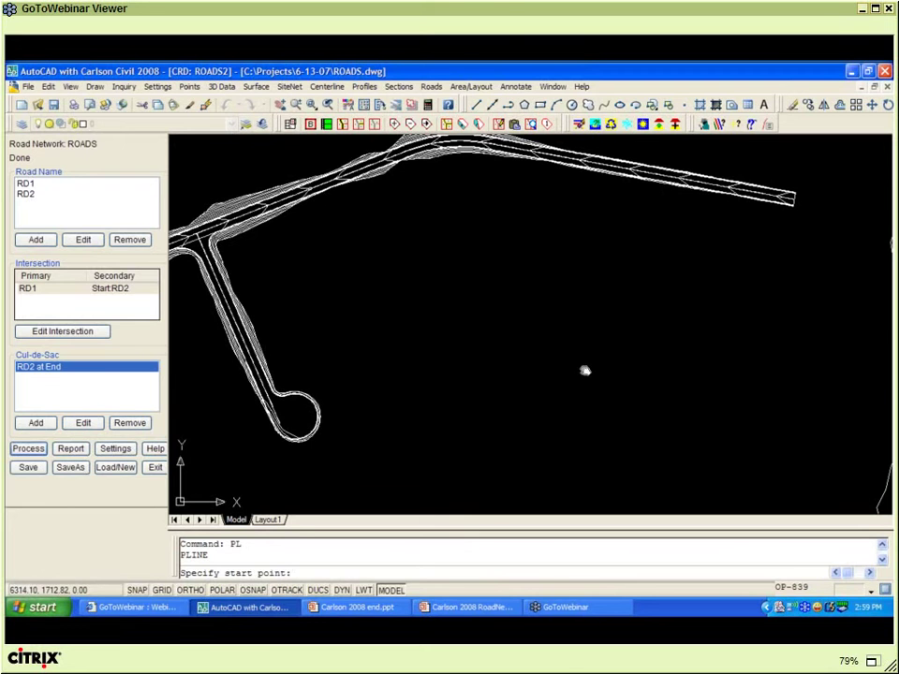
middle_click_drag(584, 371, 574, 355)
scroll(574, 355, "down", 2)
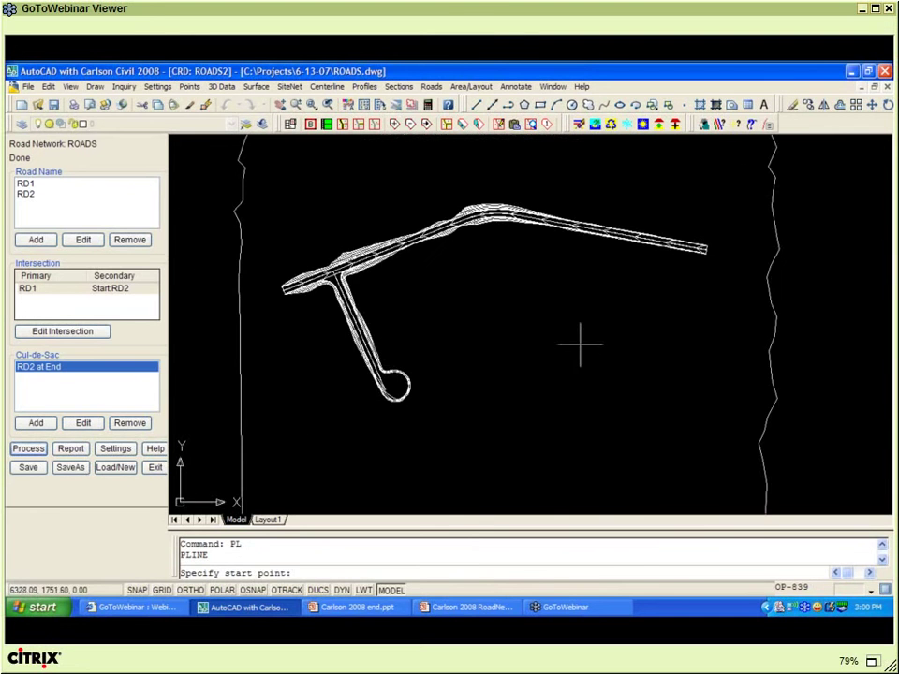
right_click(580, 313, "shift")
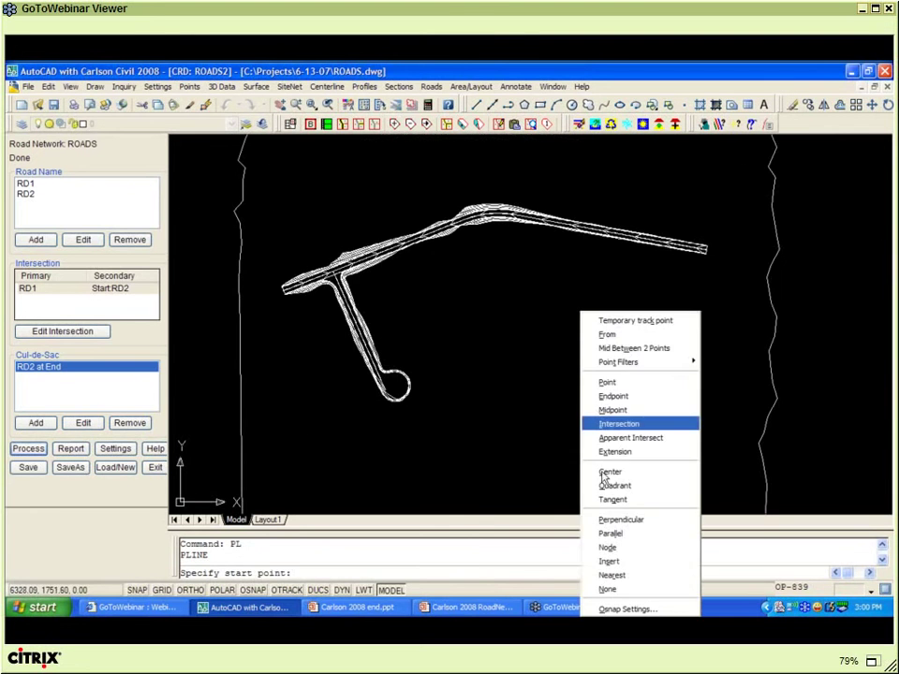
left_click(610, 574)
scroll(592, 227, "up", 1)
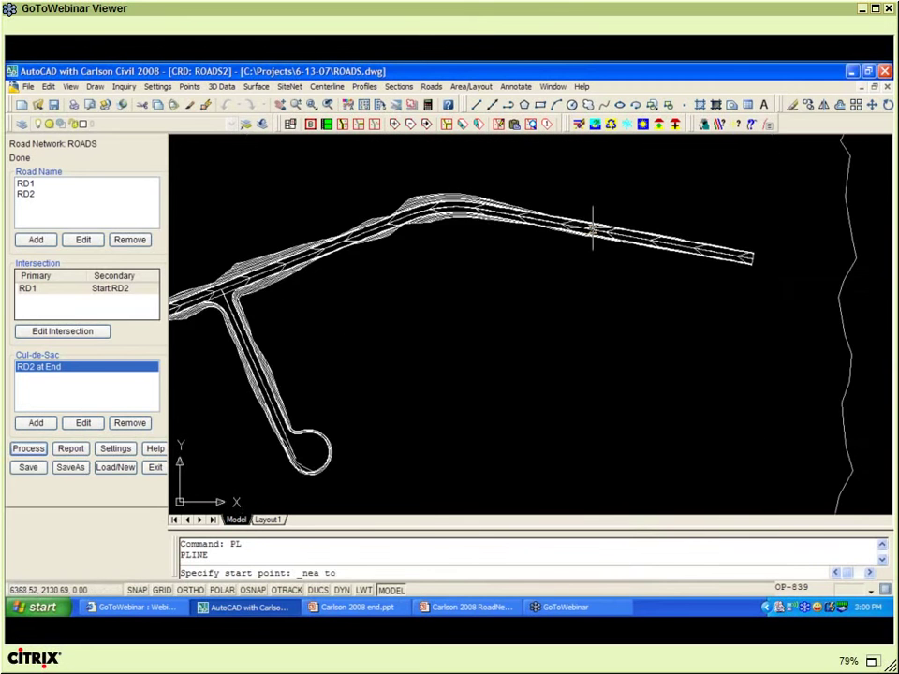
scroll(592, 228, "up", 2)
- Draw the polyline from the long road southward and finish it
left_click(582, 221)
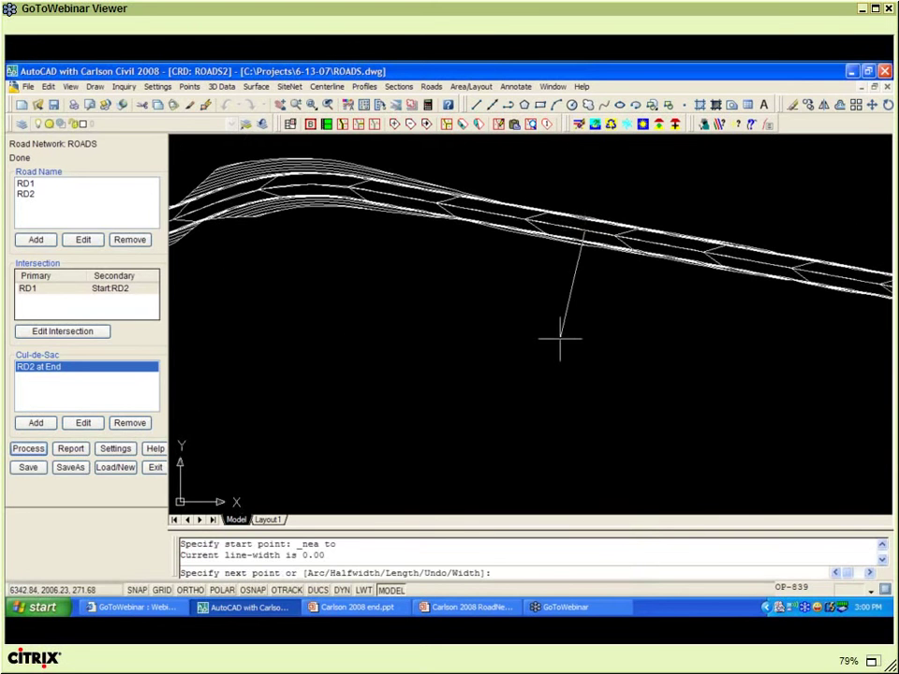
scroll(560, 335, "down", 4)
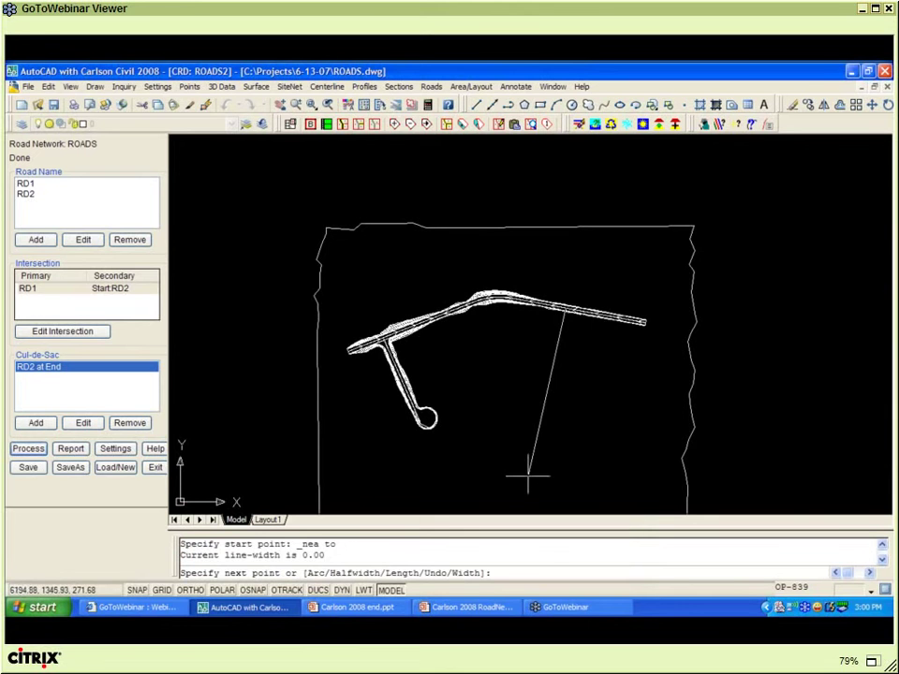
left_click(529, 474)
right_click(547, 291)
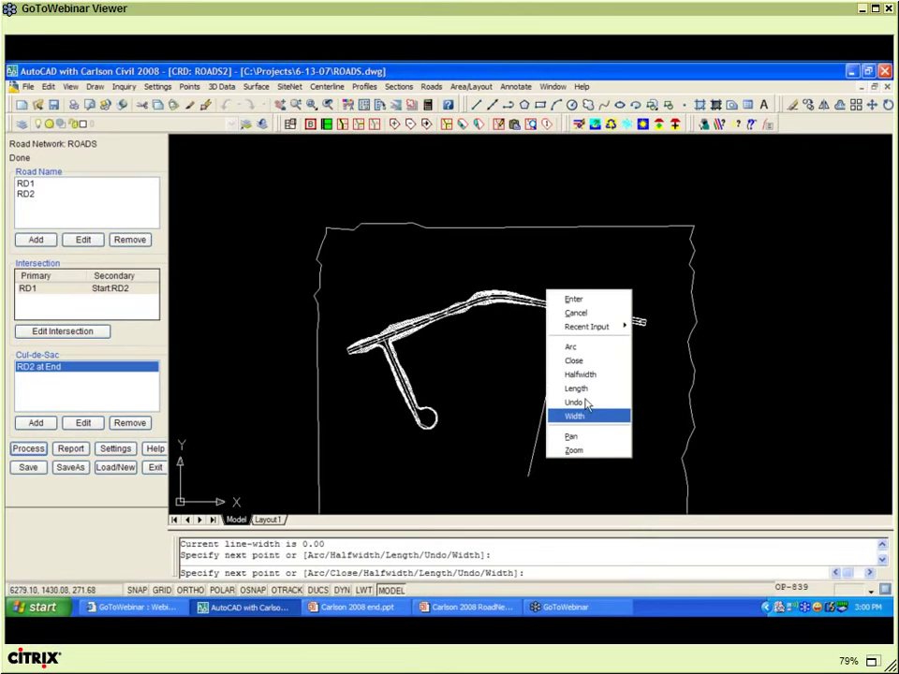
left_click(581, 300)
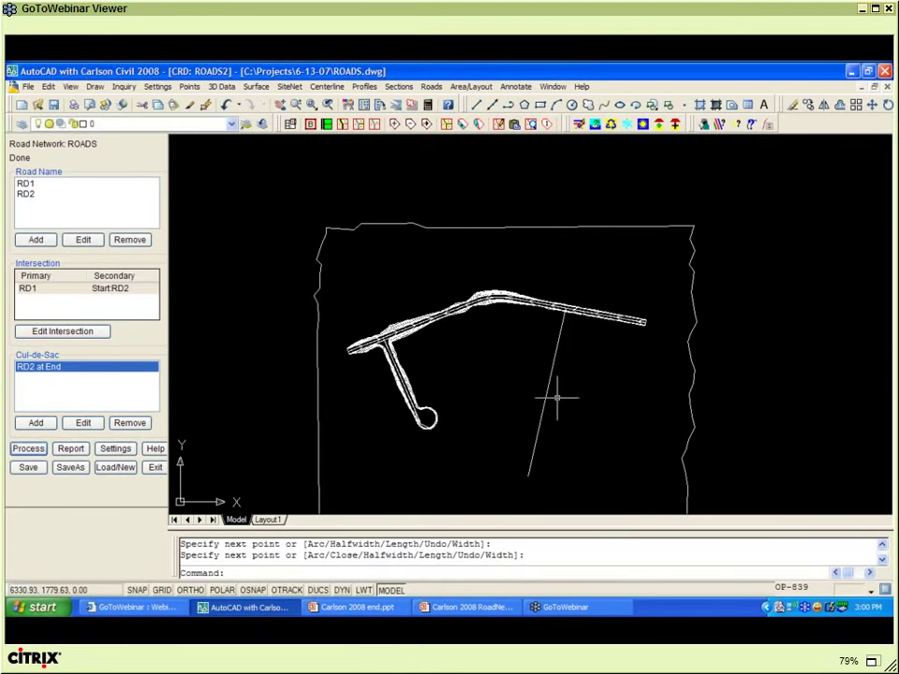
scroll(557, 398, "up", 3)
type("C")
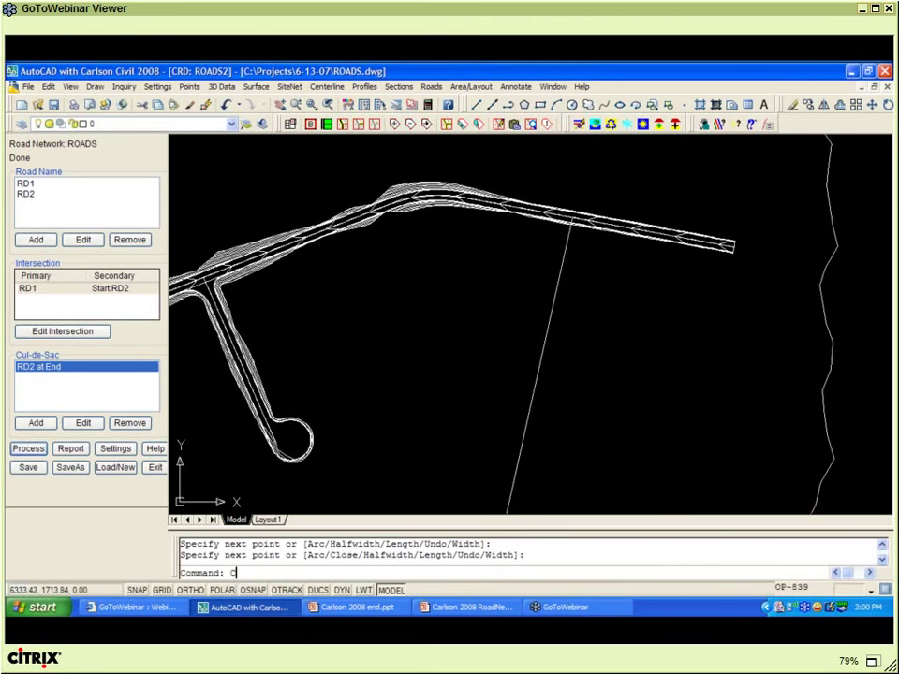
key("Return")
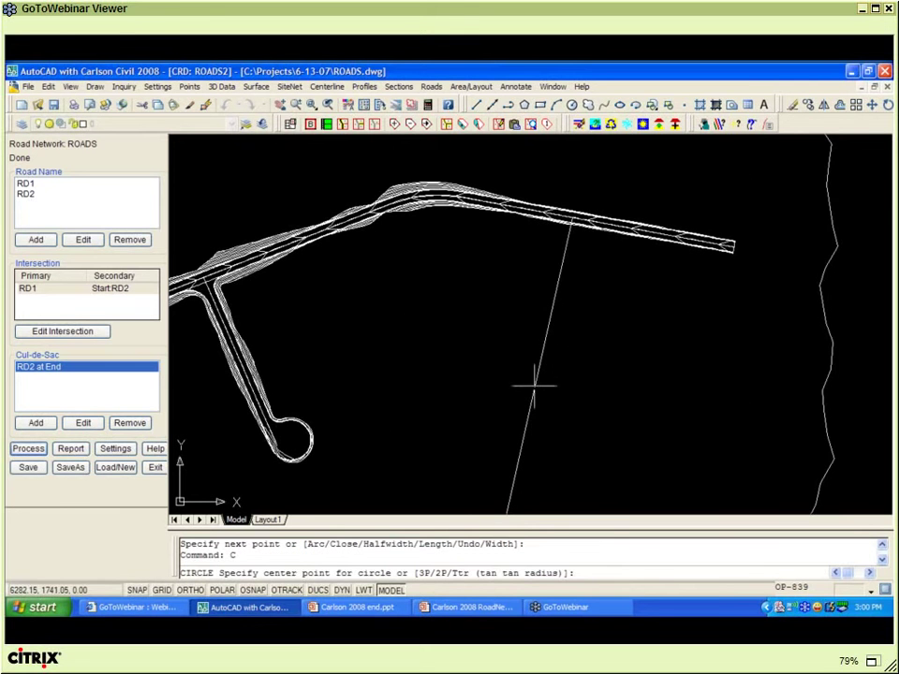
- Draw a circle centered on the new line using a Nearest snap
right_click(534, 384, "shift")
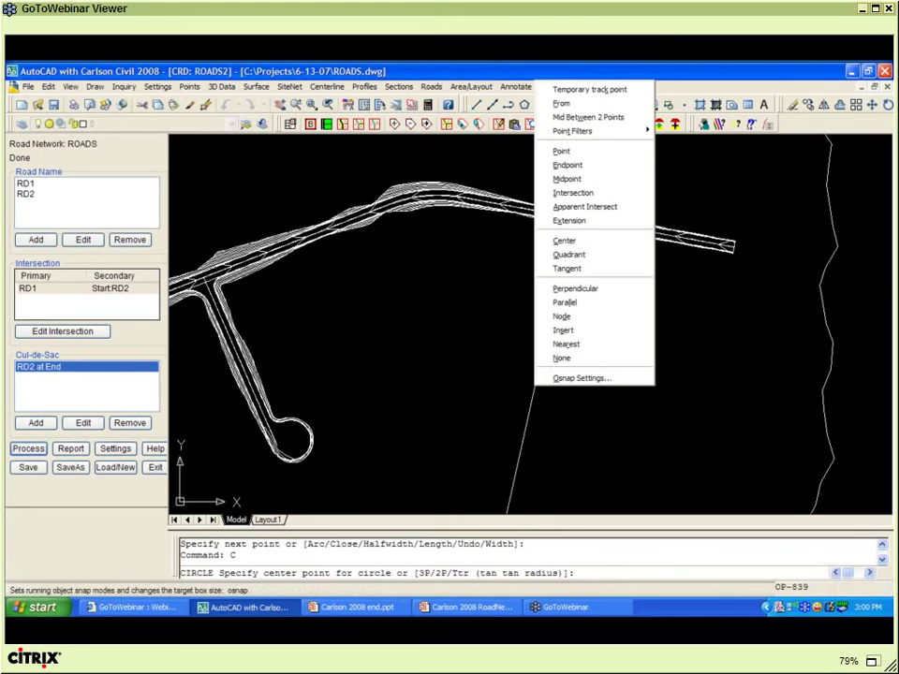
left_click(562, 356)
left_click(535, 384)
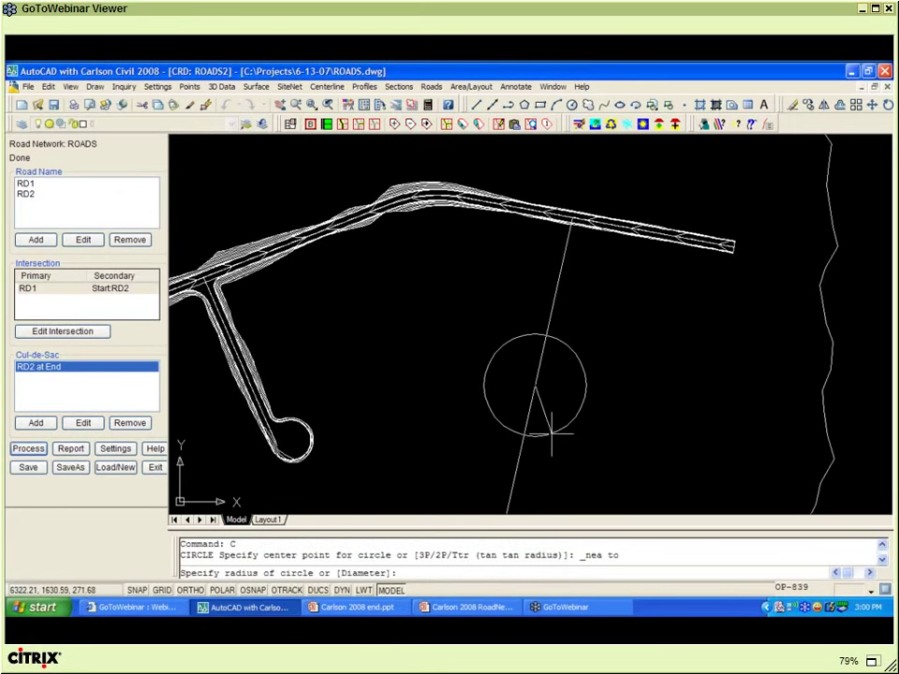
left_click(552, 430)
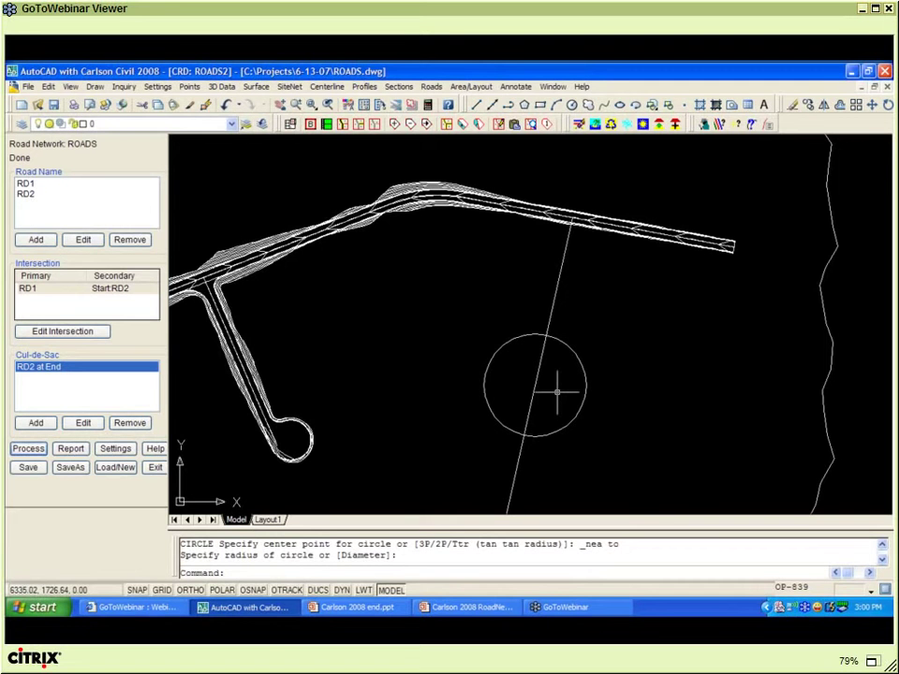
- Break the line at the circle's center
type("BR")
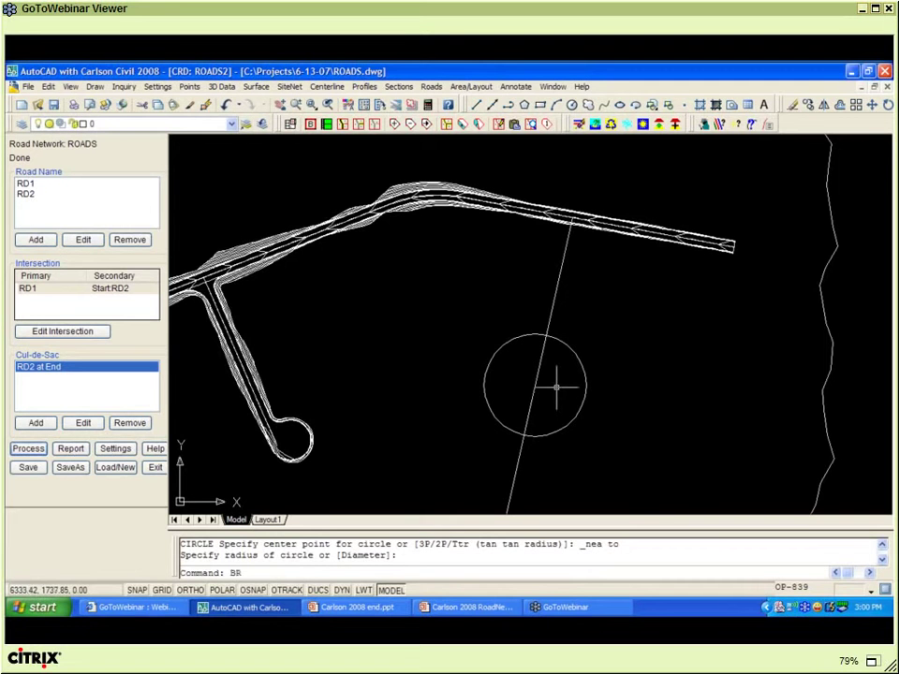
key("Return")
left_click(535, 386)
left_click(537, 392)
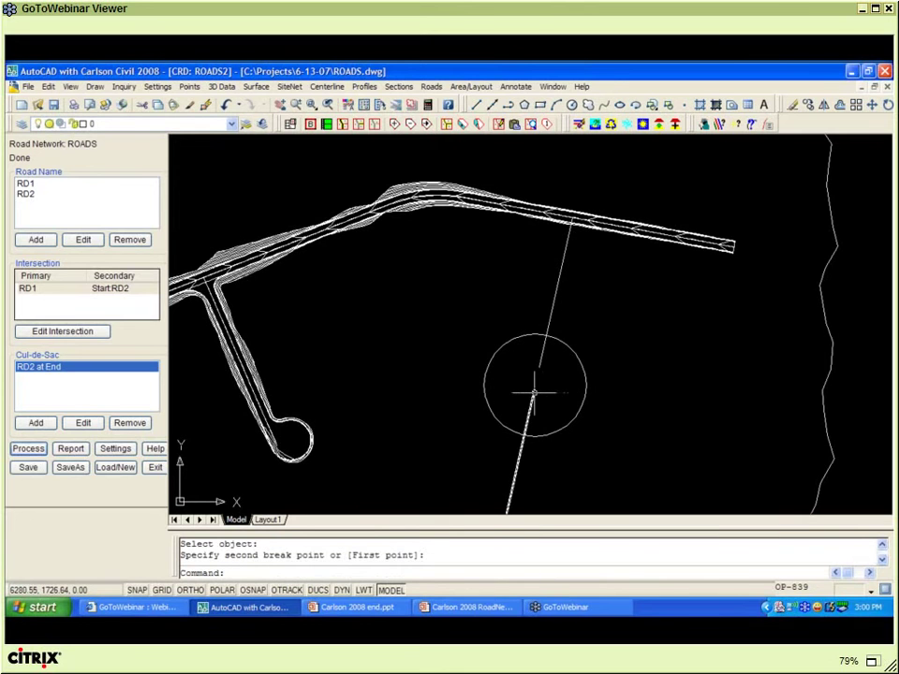
- Trim both line pieces inside the circle, using the circle as cutting edge
type("TR")
key("Return")
left_click(567, 395)
left_click(549, 357)
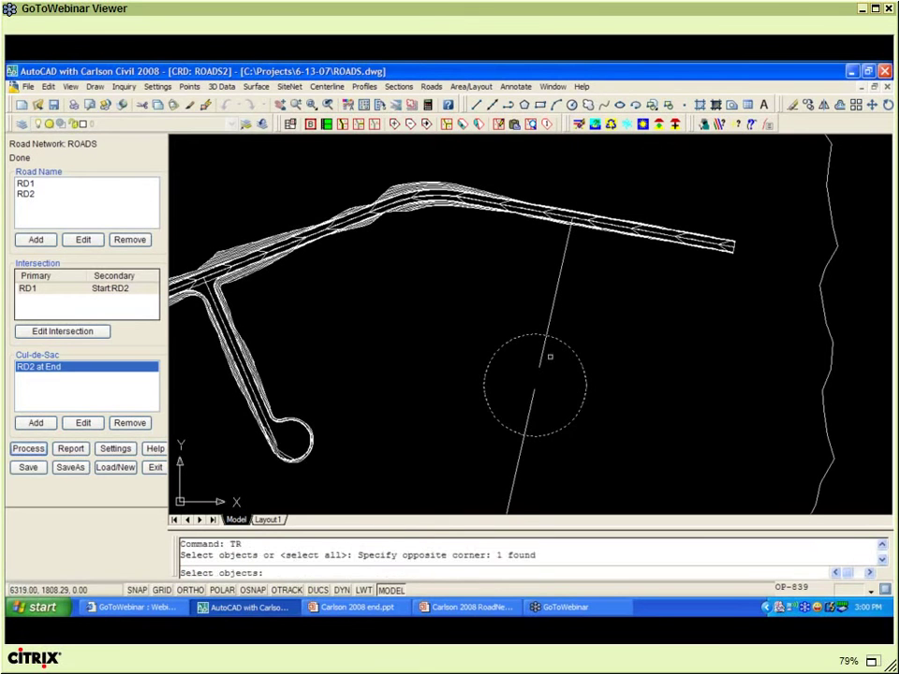
key("Return")
left_click(544, 363)
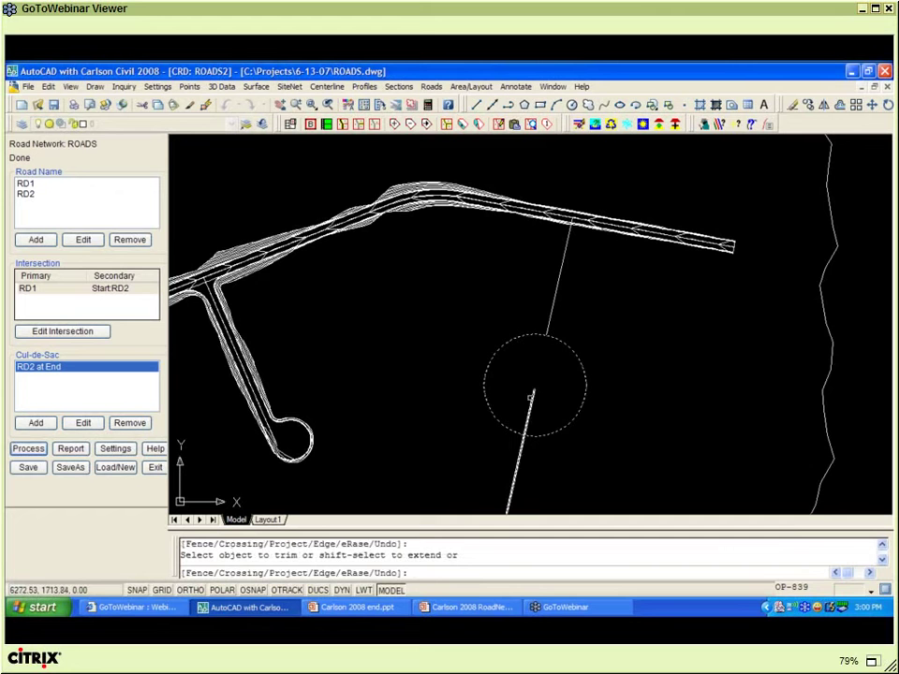
left_click(531, 393)
key("Return")
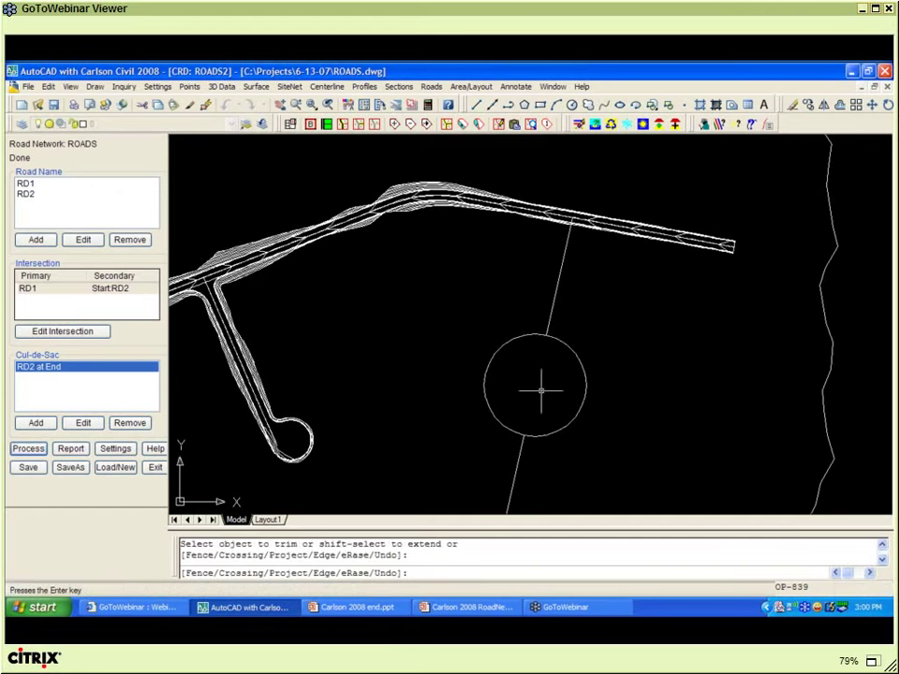
scroll(532, 386, "down", 2)
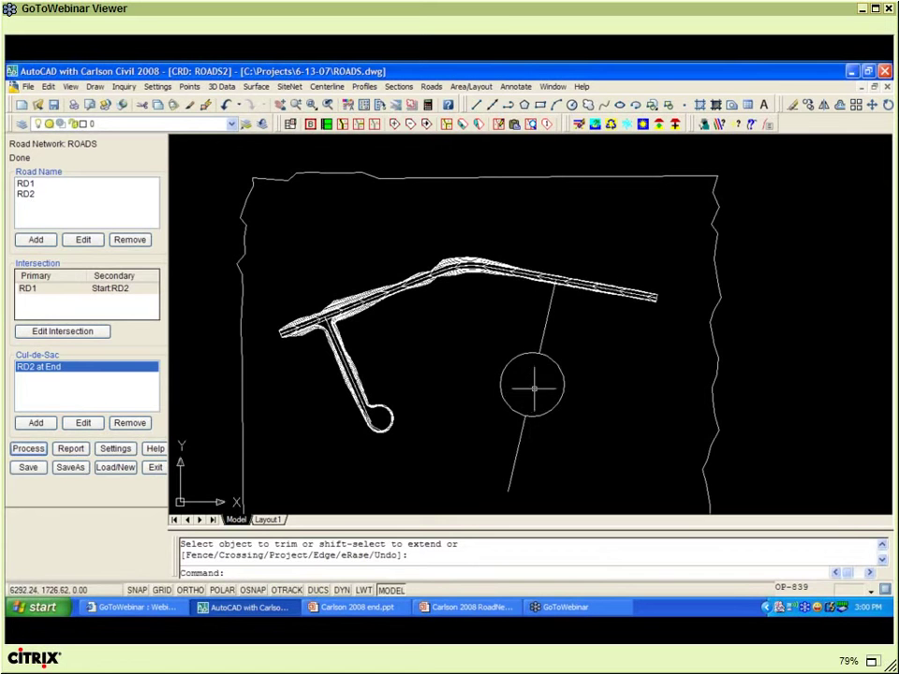
- Convert the circle to a polyline with Polyline Utilities > Entities to Polylines
left_click(48, 87)
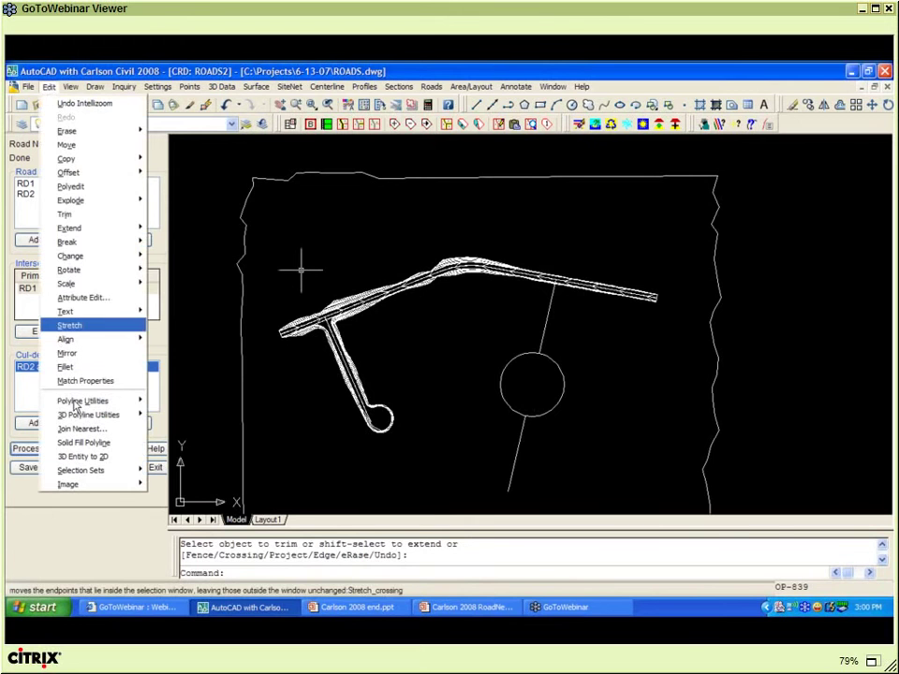
mouse_move(94, 401)
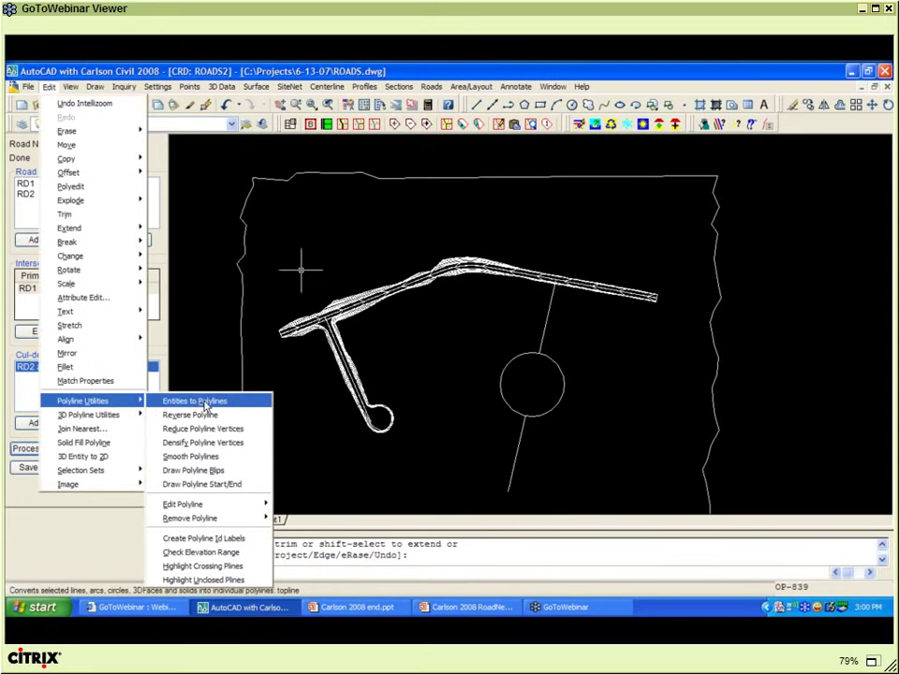
left_click(205, 402)
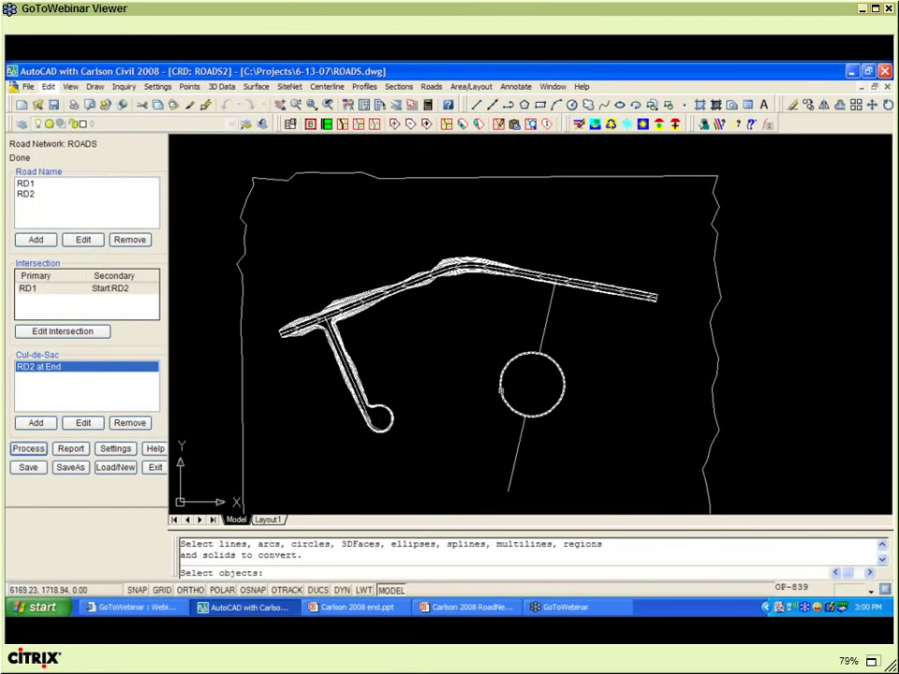
left_click(500, 389)
key("Return")
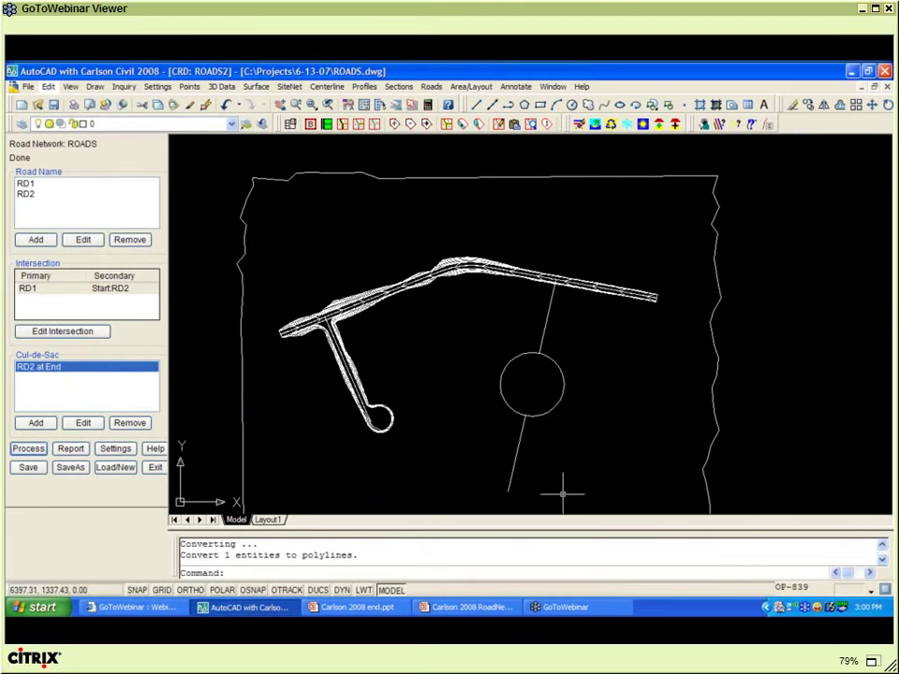
middle_click_drag(544, 454, 484, 400)
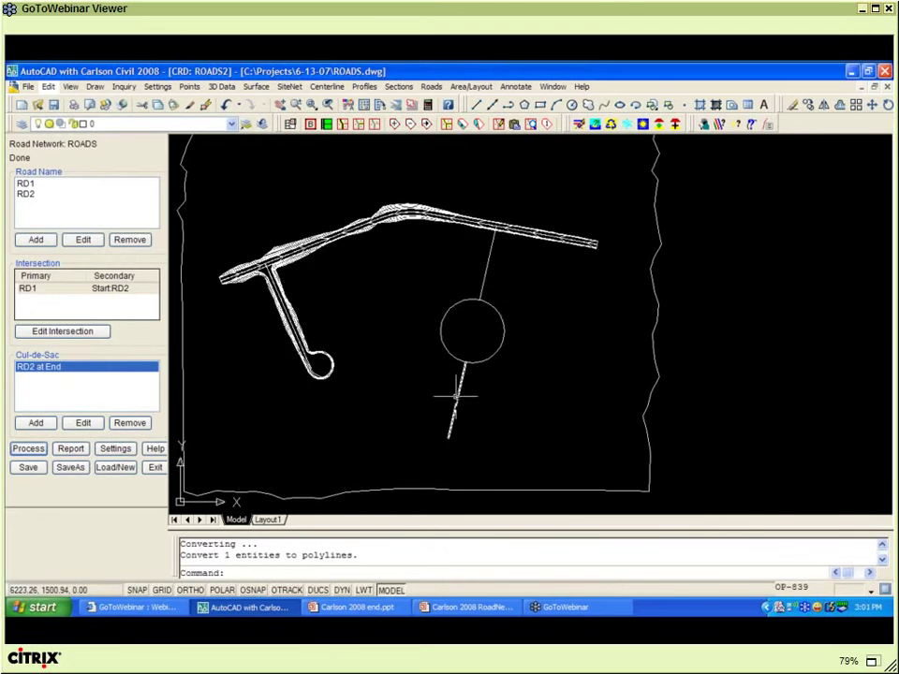
- Add road RD3 from a picked polyline, with centerline file RD3 and profile RD3.pro
left_click(38, 244)
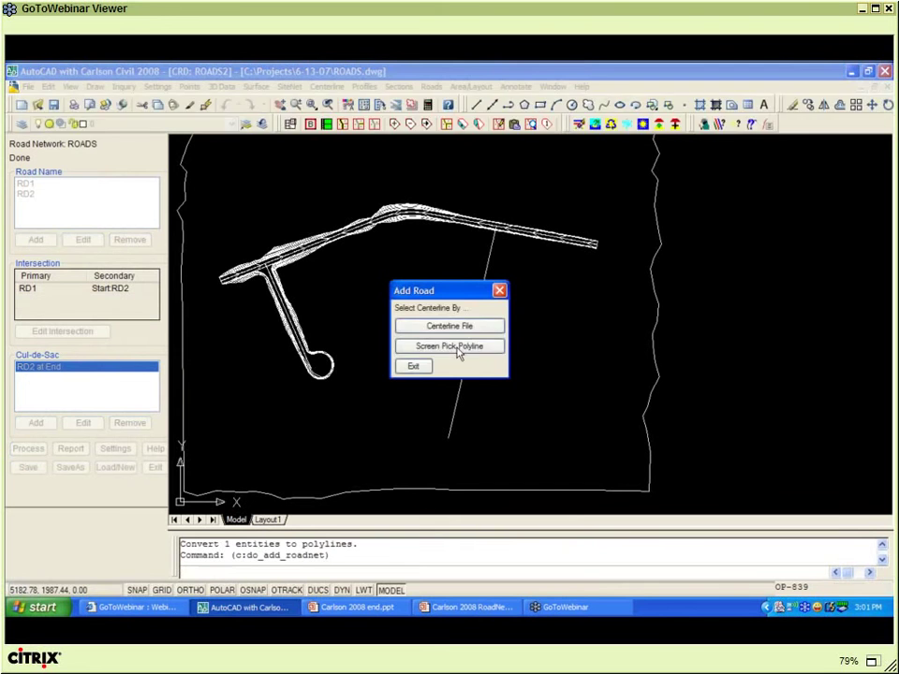
left_click(459, 350)
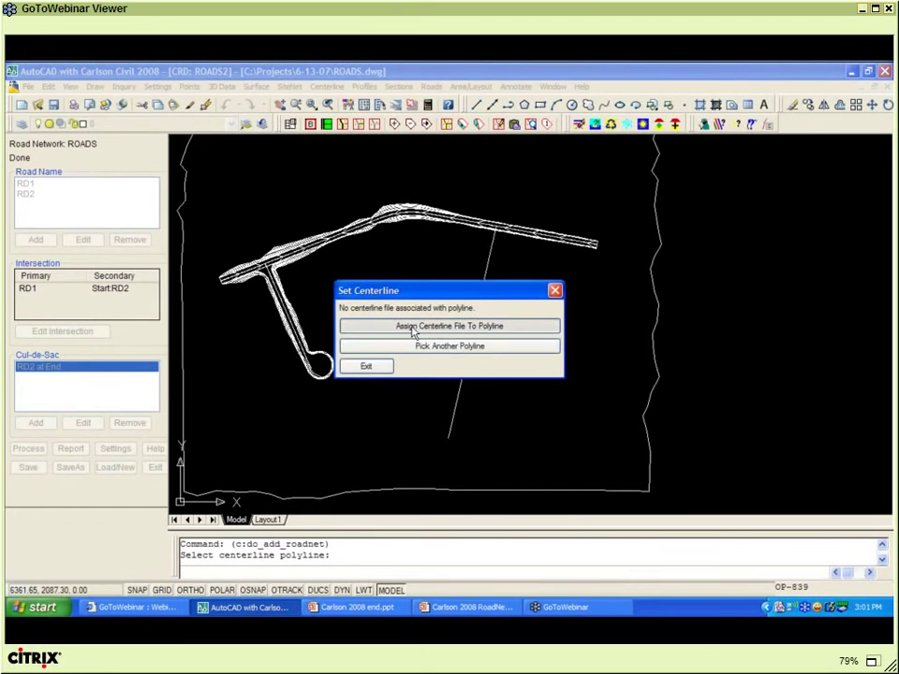
left_click(412, 331)
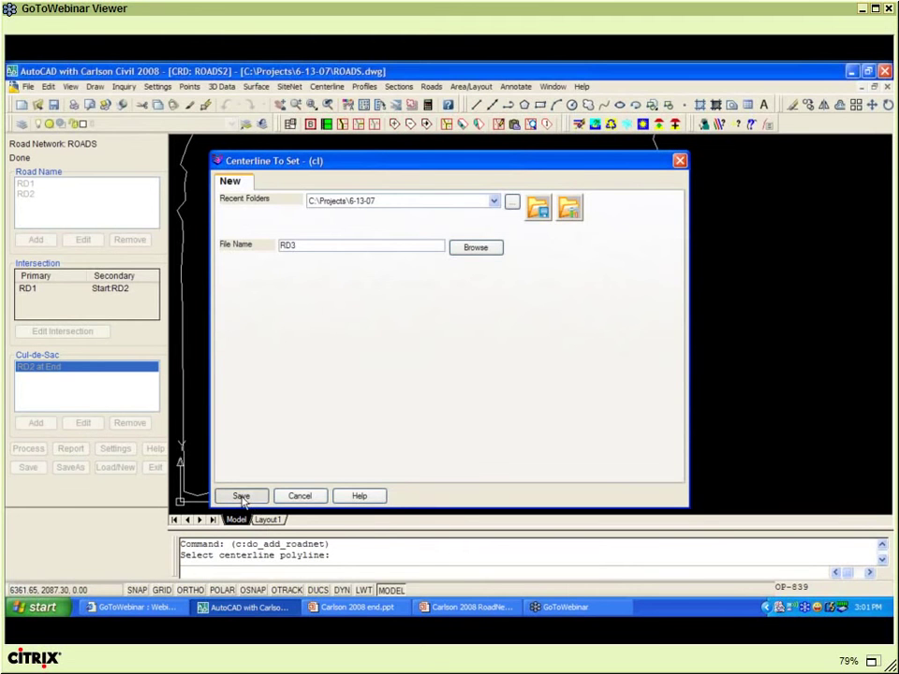
left_click(241, 496)
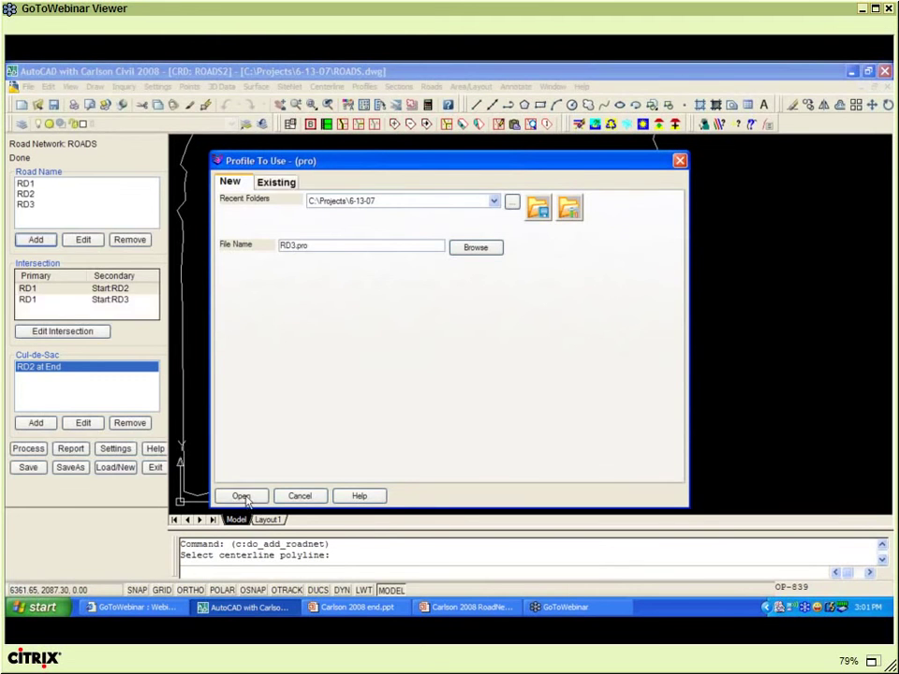
left_click(240, 496)
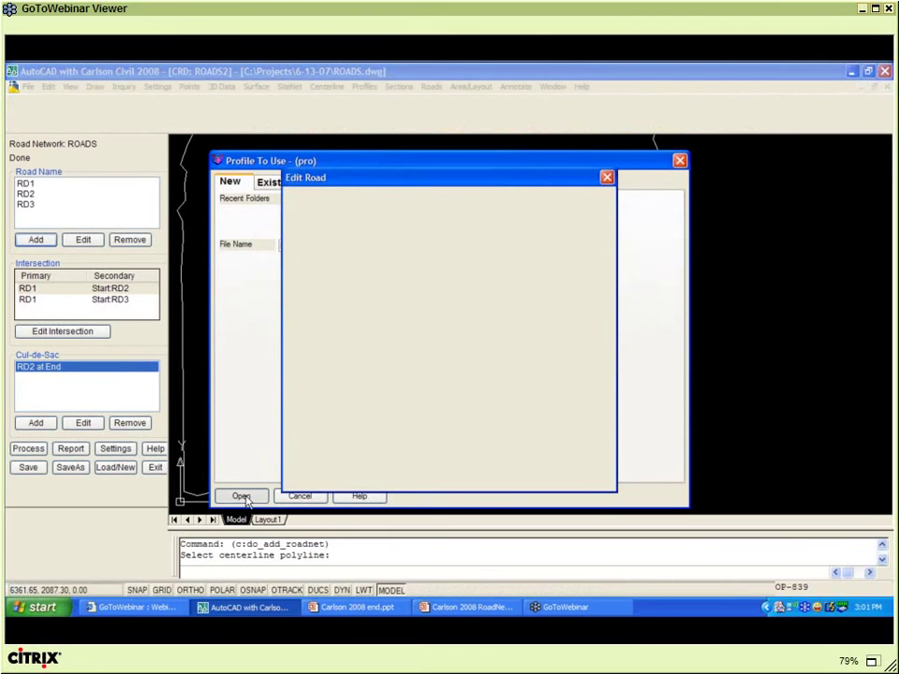
left_click(305, 480)
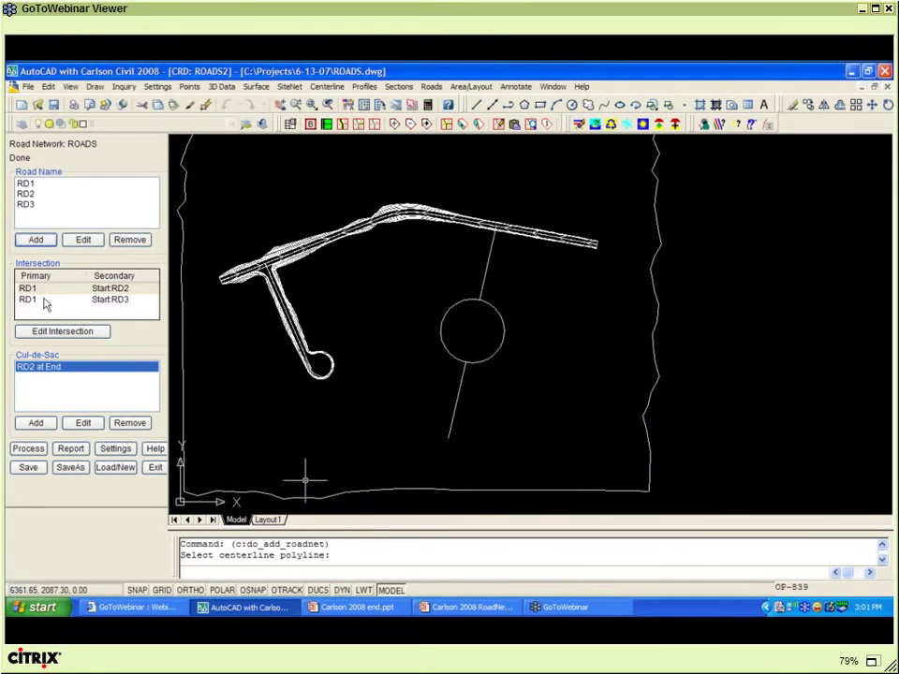
- Add road RD4 using the picked circle as its centerline, with centerline file and profile RD4
left_click(110, 301)
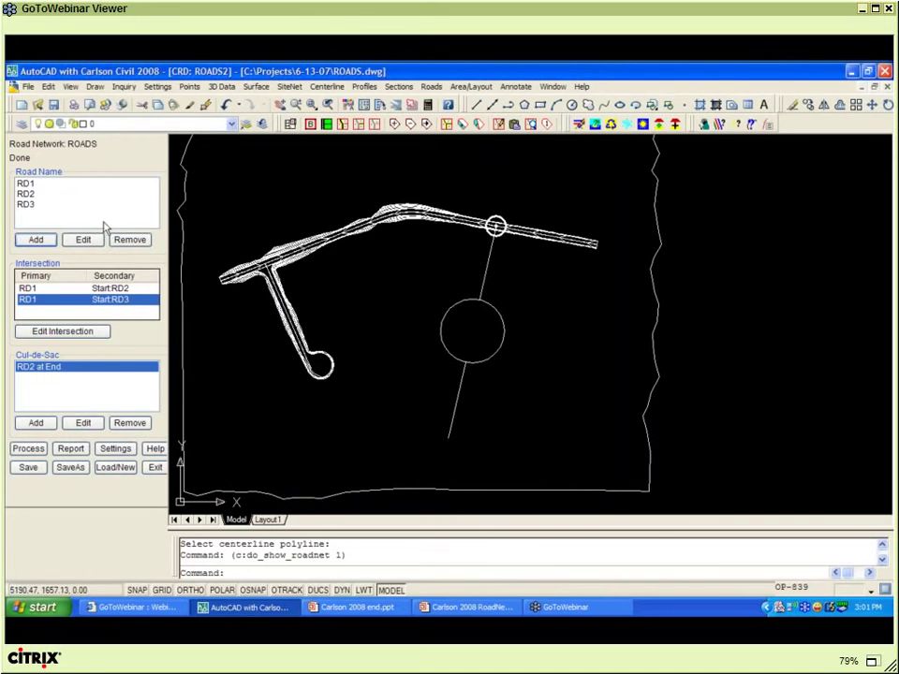
left_click(37, 241)
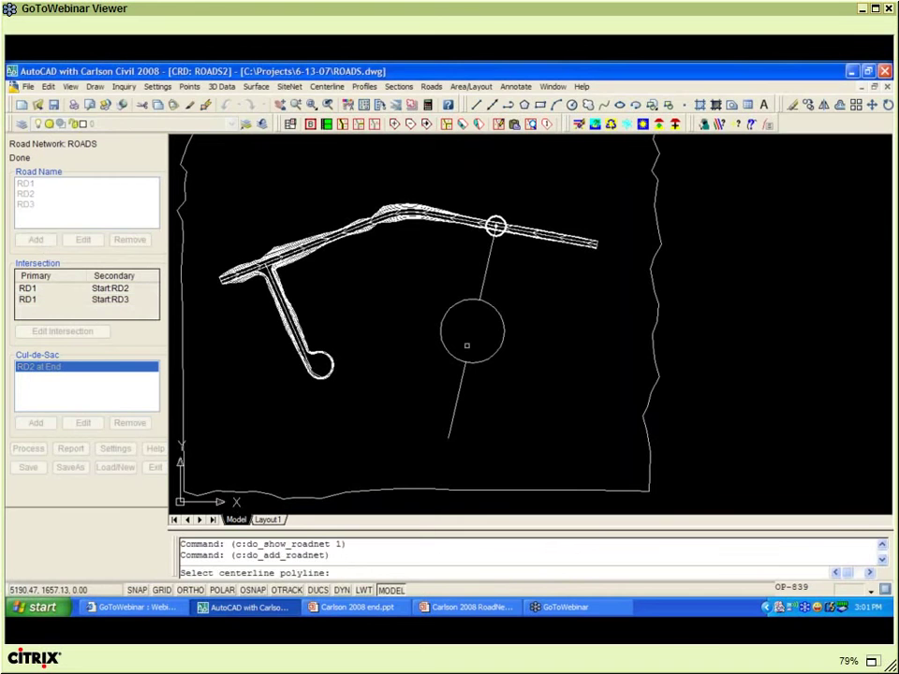
left_click(457, 311)
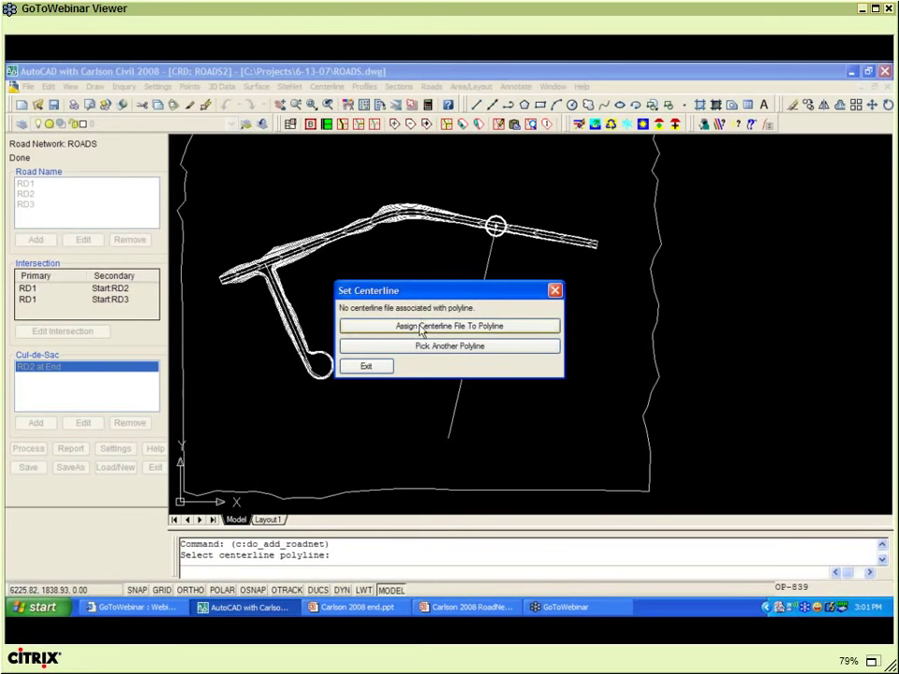
left_click(420, 327)
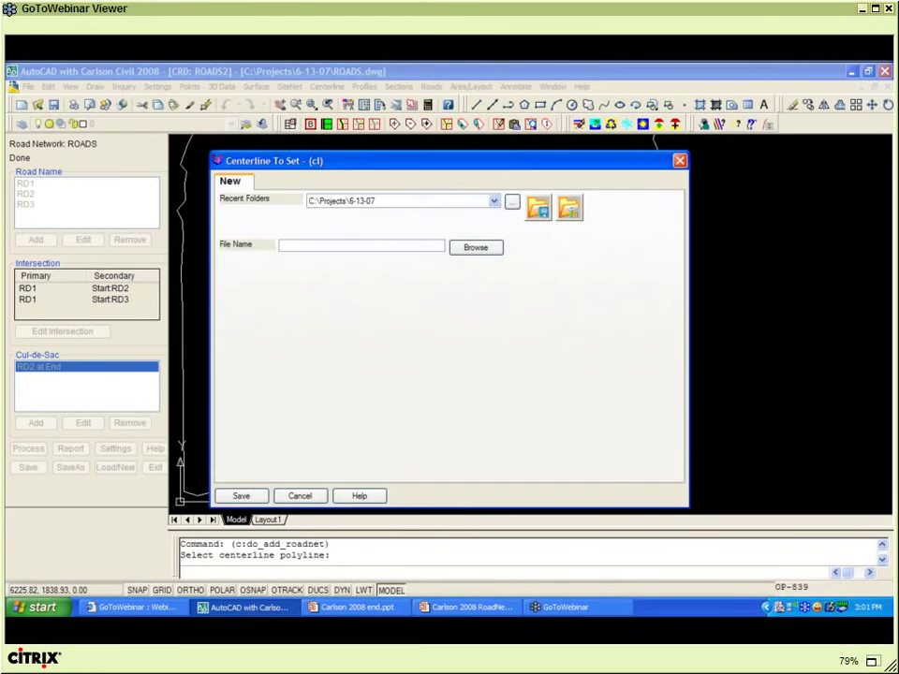
type("RD4")
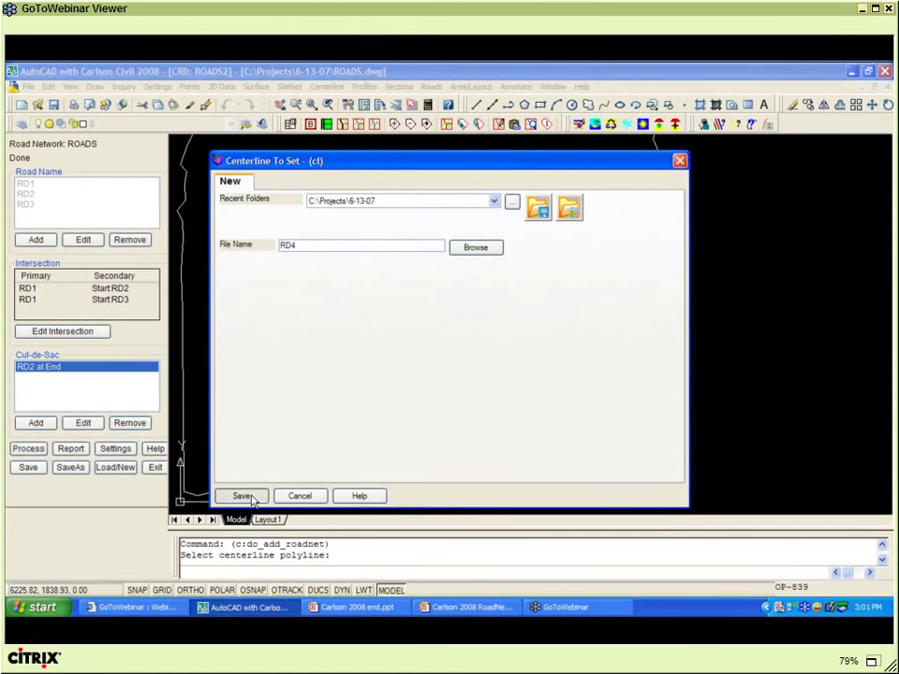
left_click(242, 496)
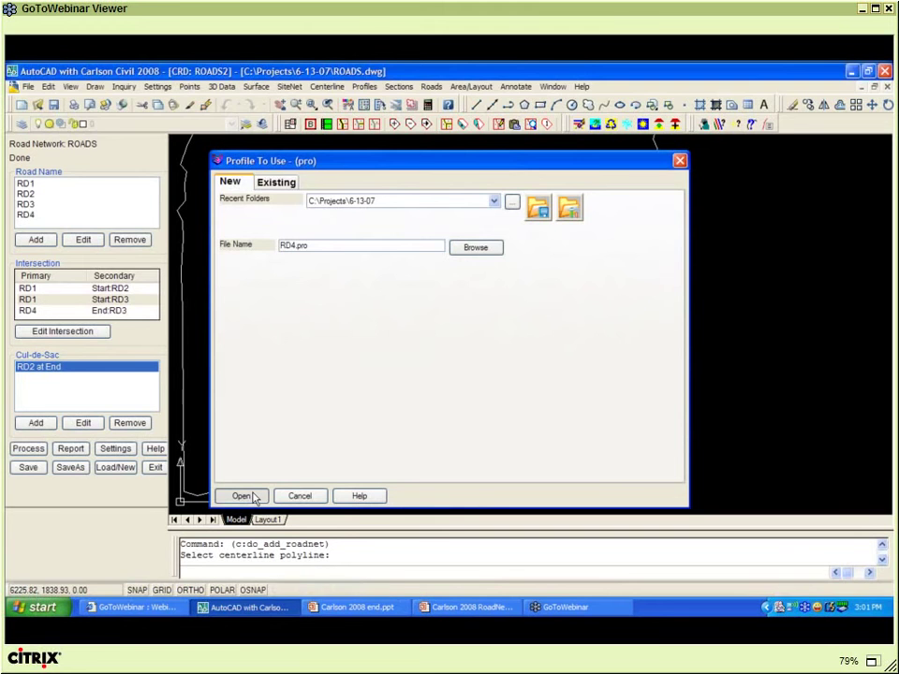
left_click(244, 496)
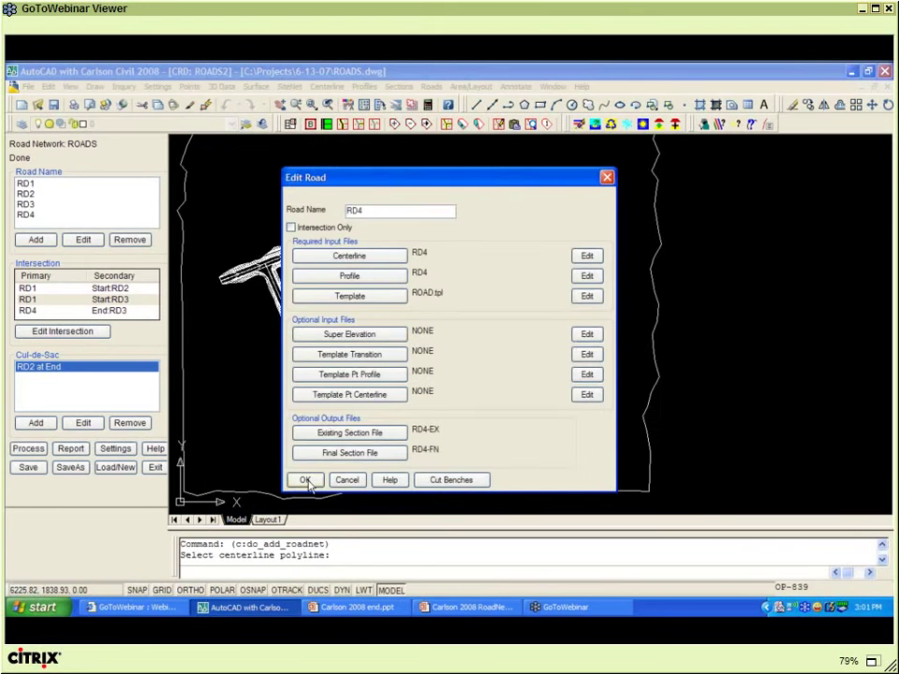
left_click(306, 480)
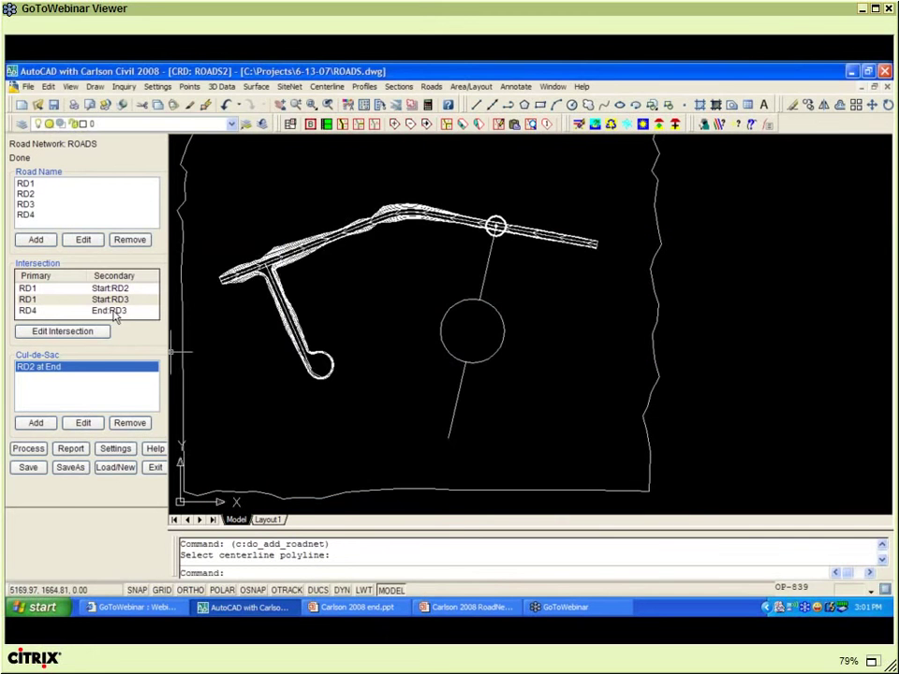
- Add road RD5 from a picked polyline, with centerline file and profile RD5
left_click(38, 310)
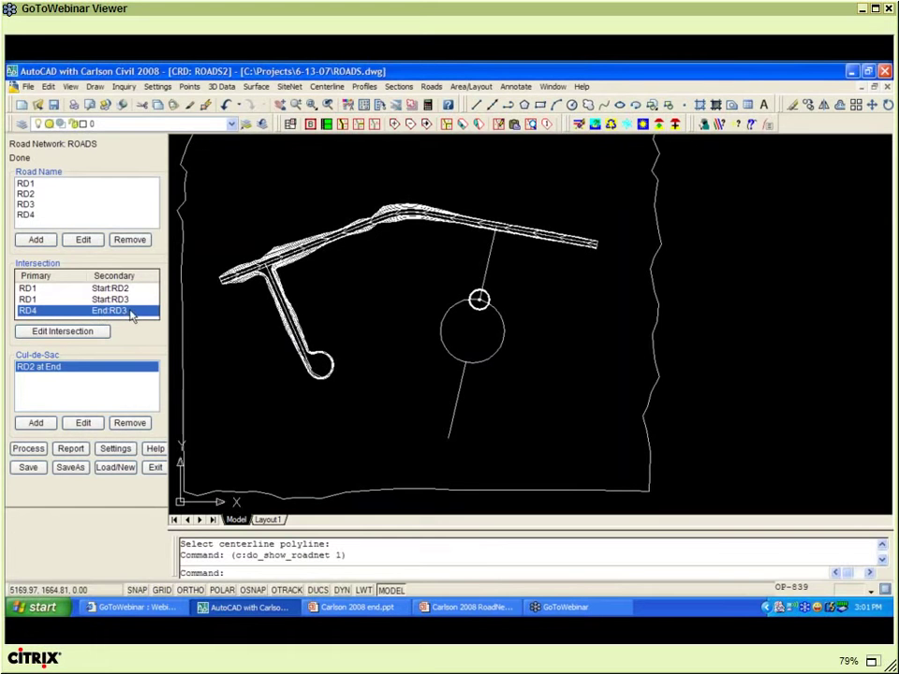
left_click(39, 242)
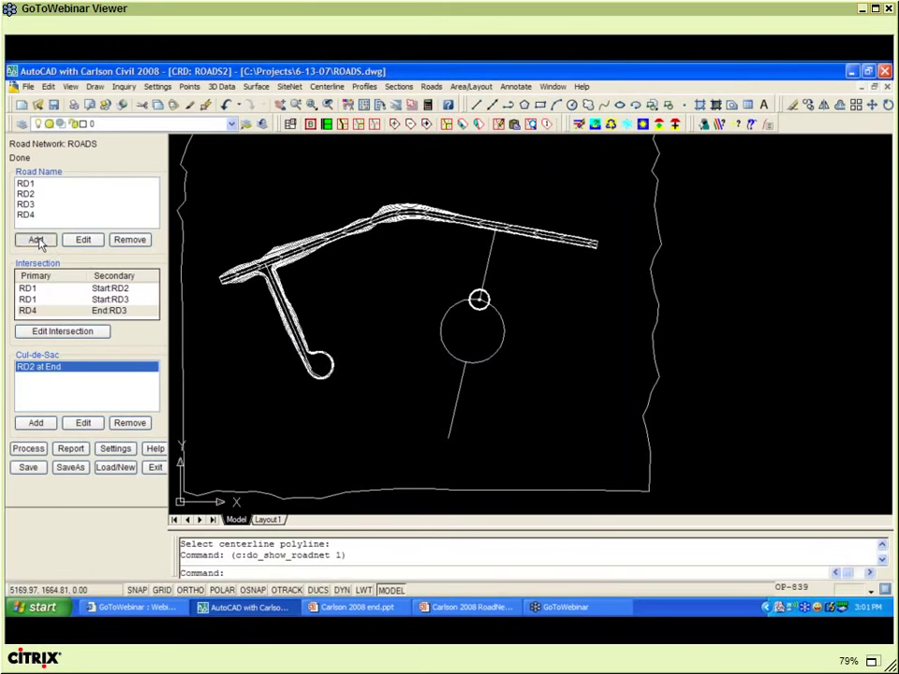
left_click(423, 351)
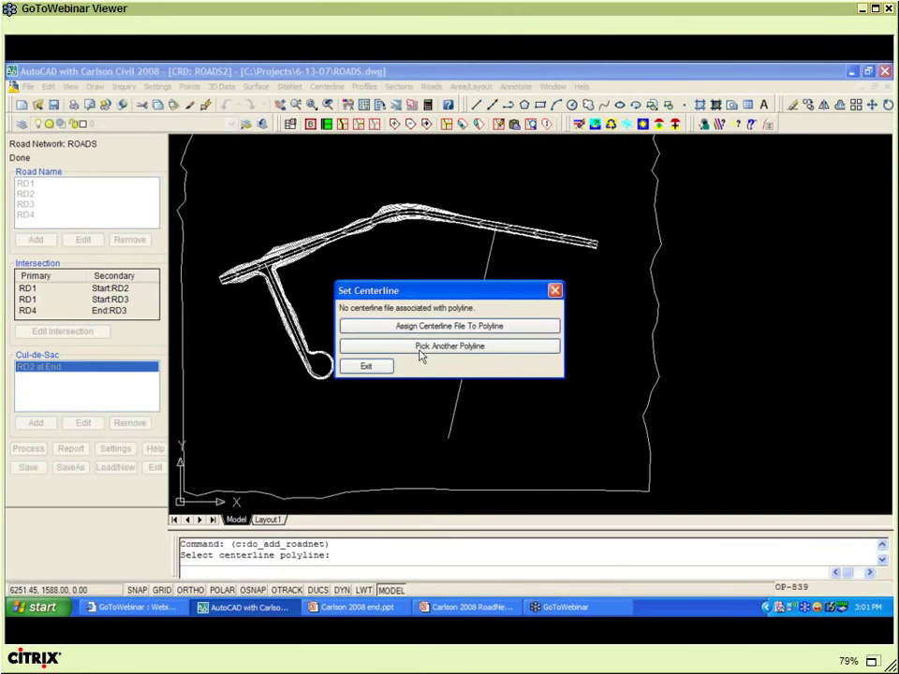
left_click(408, 328)
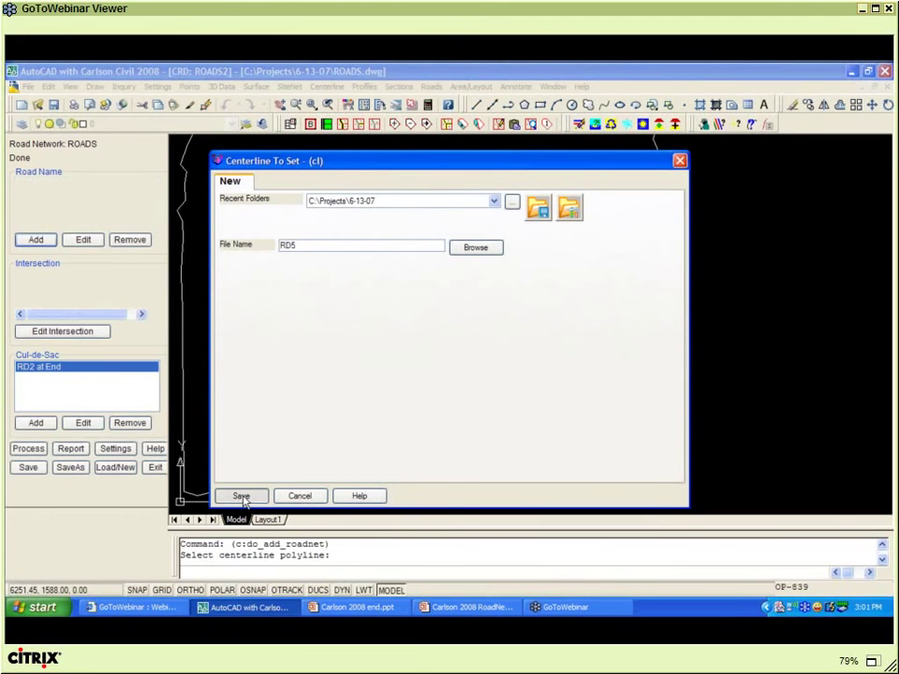
left_click(241, 498)
left_click(245, 497)
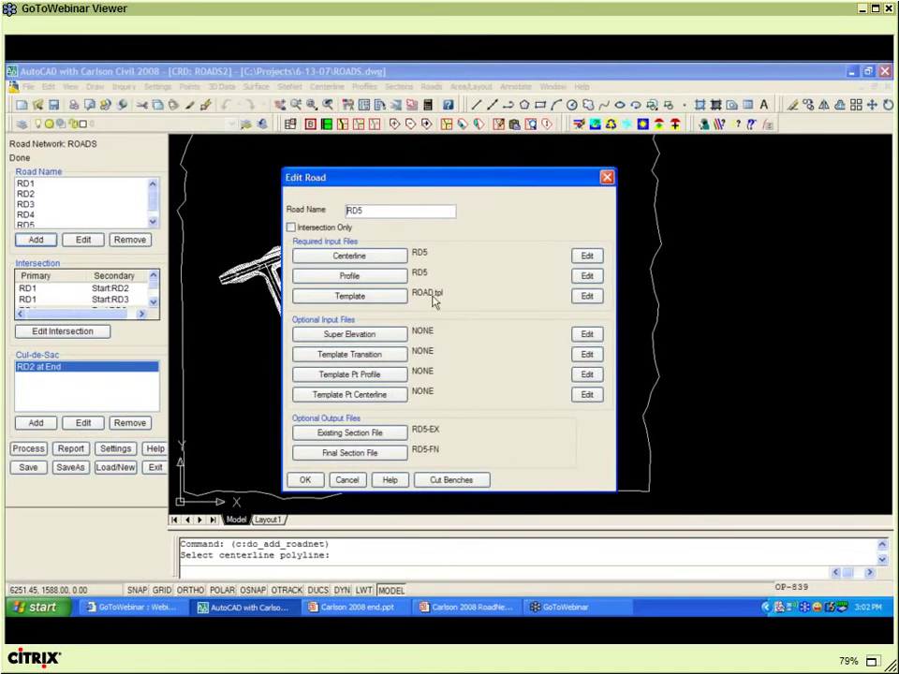
left_click(304, 479)
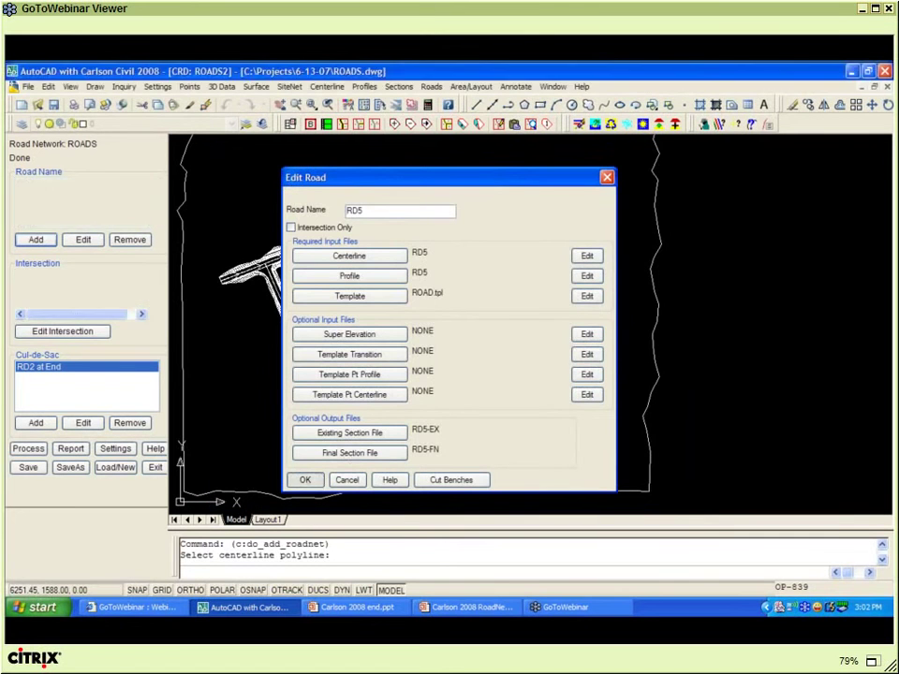
left_click(153, 304)
left_click(154, 303)
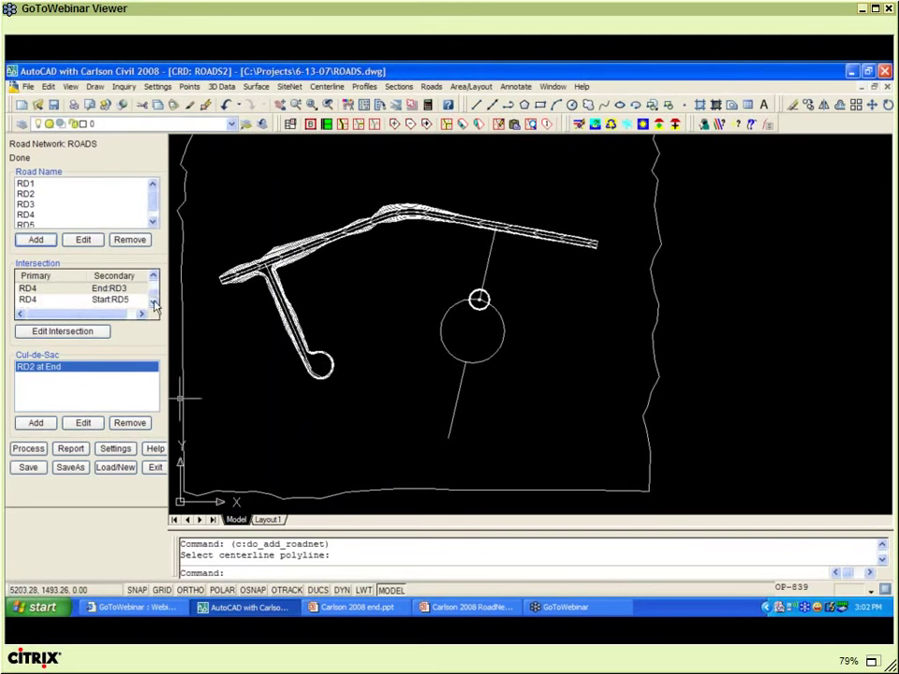
- Add a cul-de-sac at the end of RD5 with radius 46 and fillet 25
left_click(73, 305)
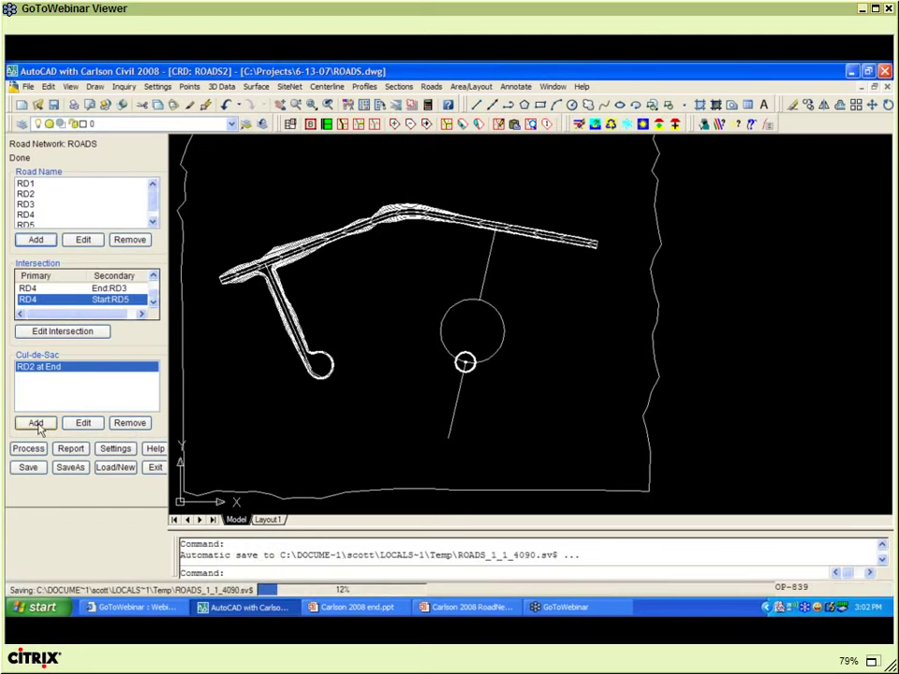
left_click(37, 424)
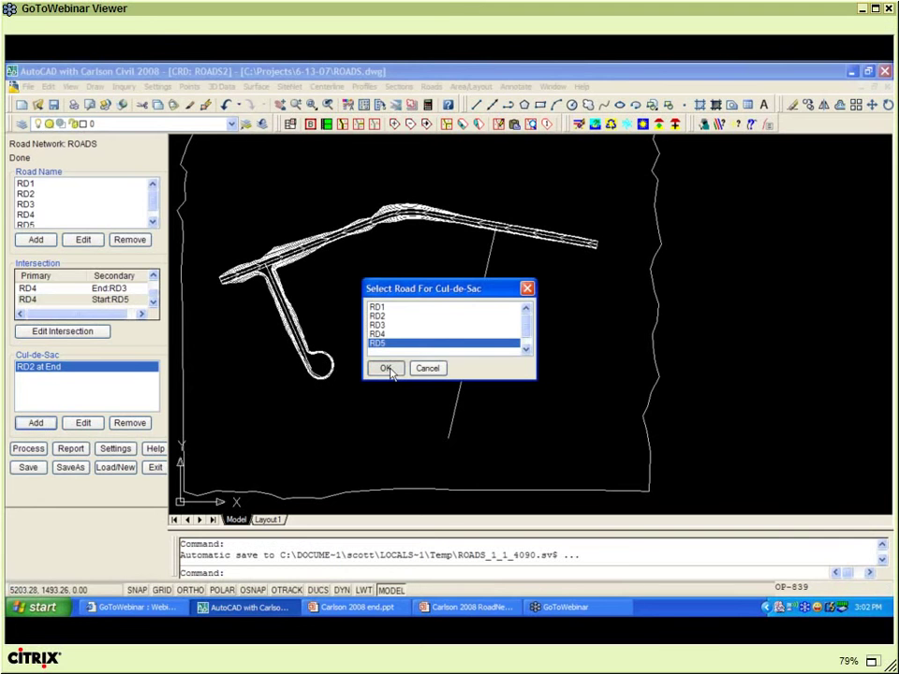
left_click(387, 368)
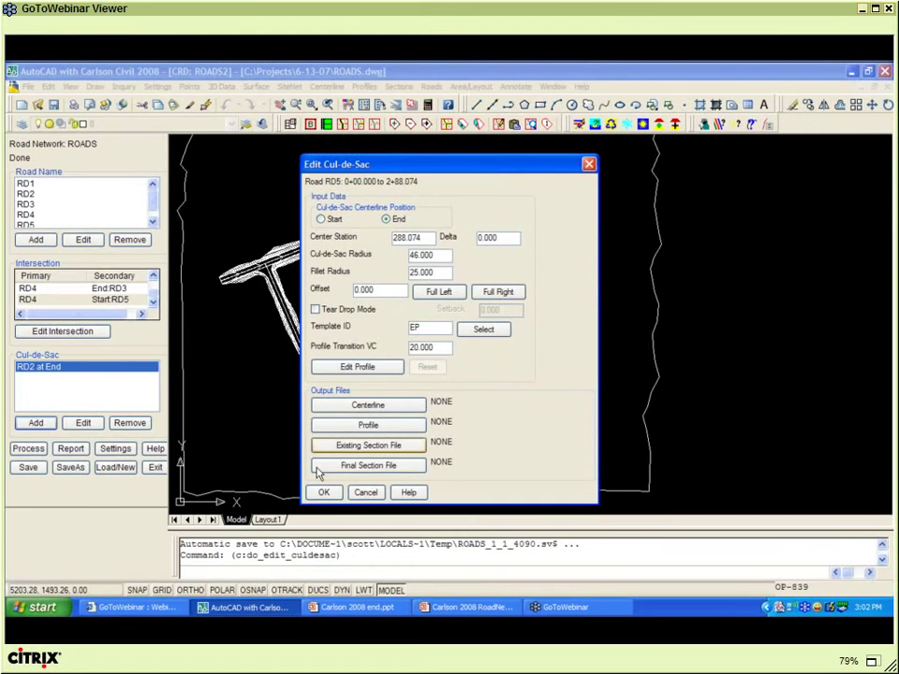
left_click(323, 494)
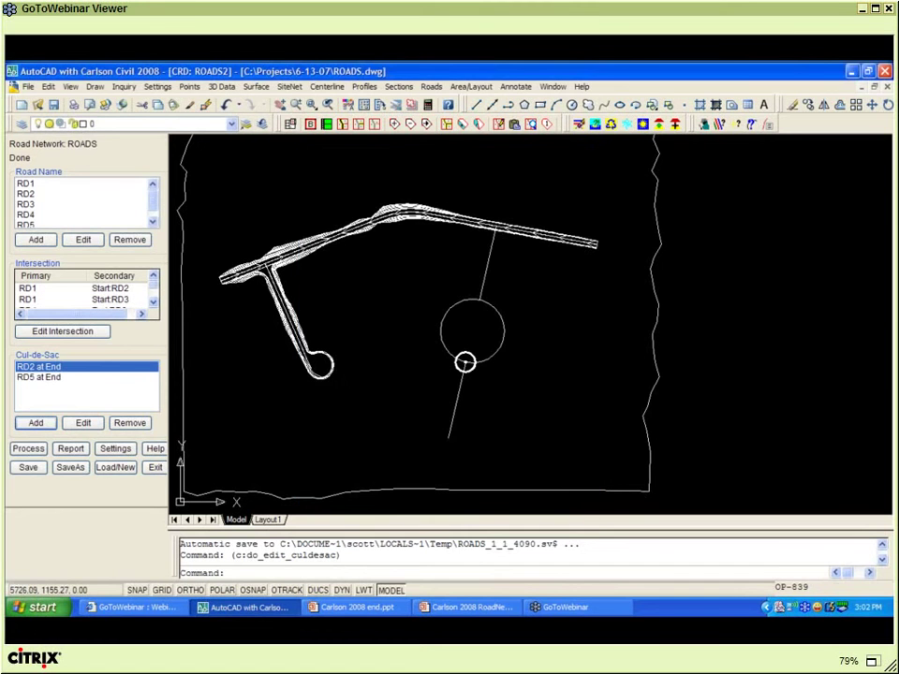
left_click(42, 378)
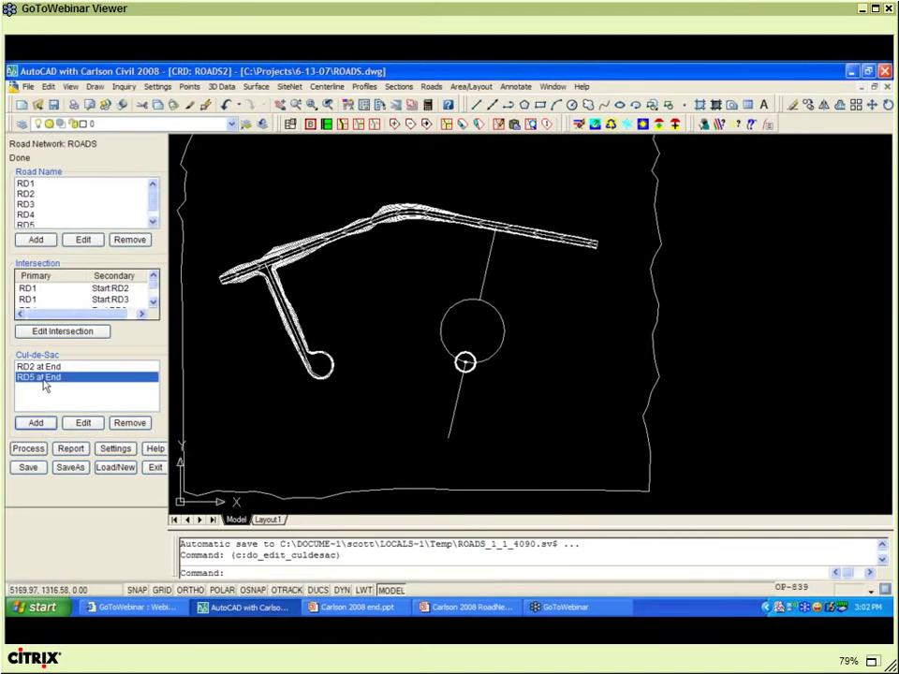
- Process the road network into 3D road surfaces
left_click(30, 449)
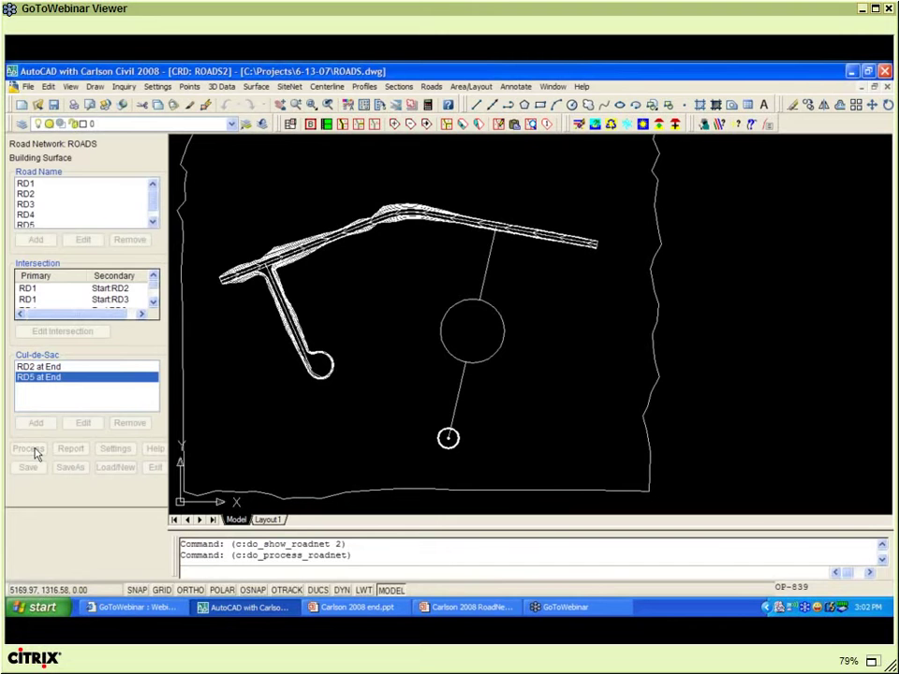
left_click(41, 367)
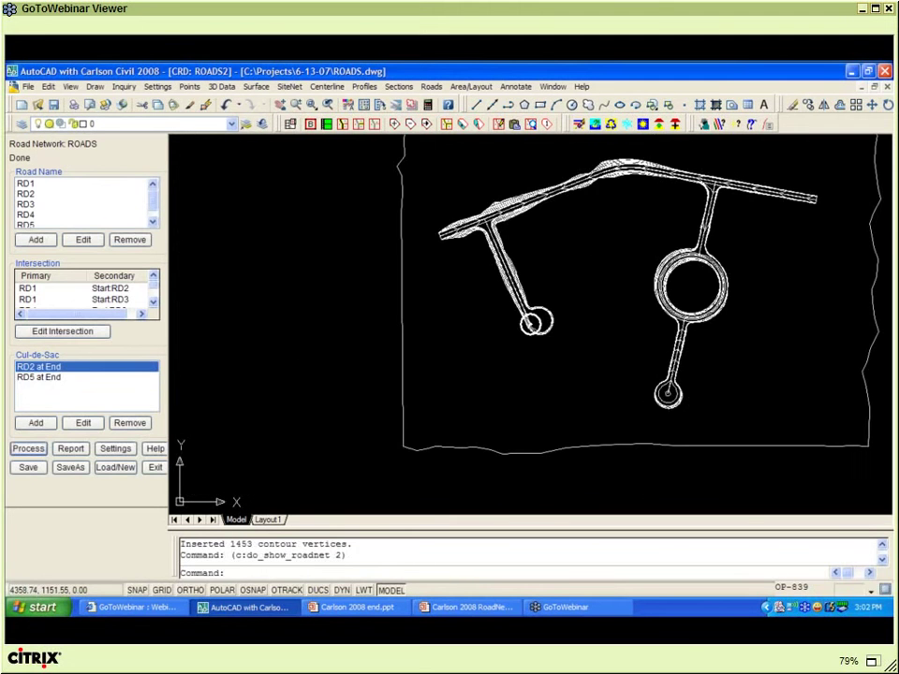
left_click(711, 383)
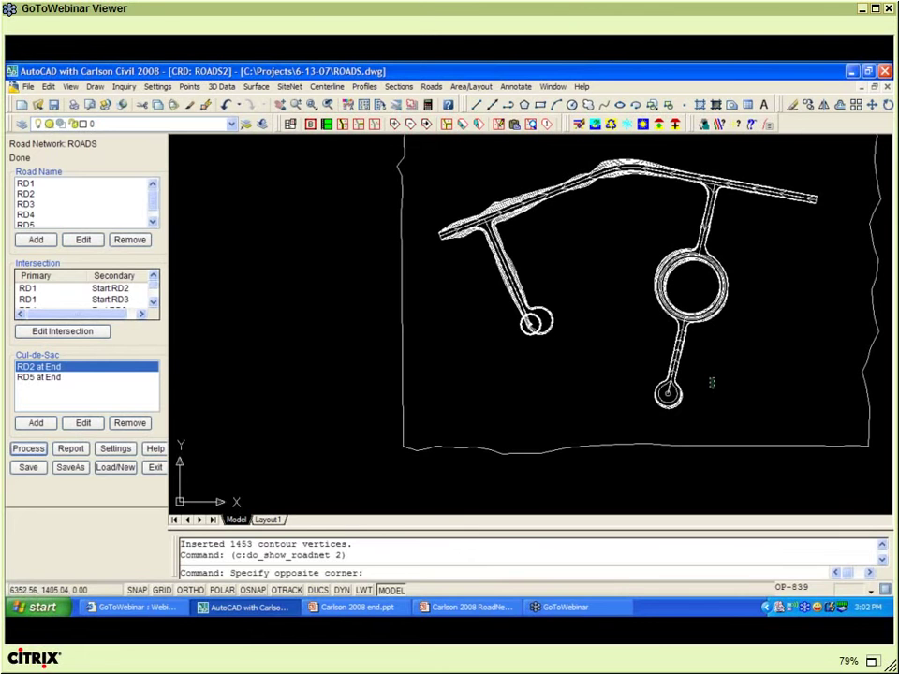
left_click(712, 381)
- Pan and zoom around the processed roads to inspect the intersections and ring road
scroll(734, 358, "up", 2)
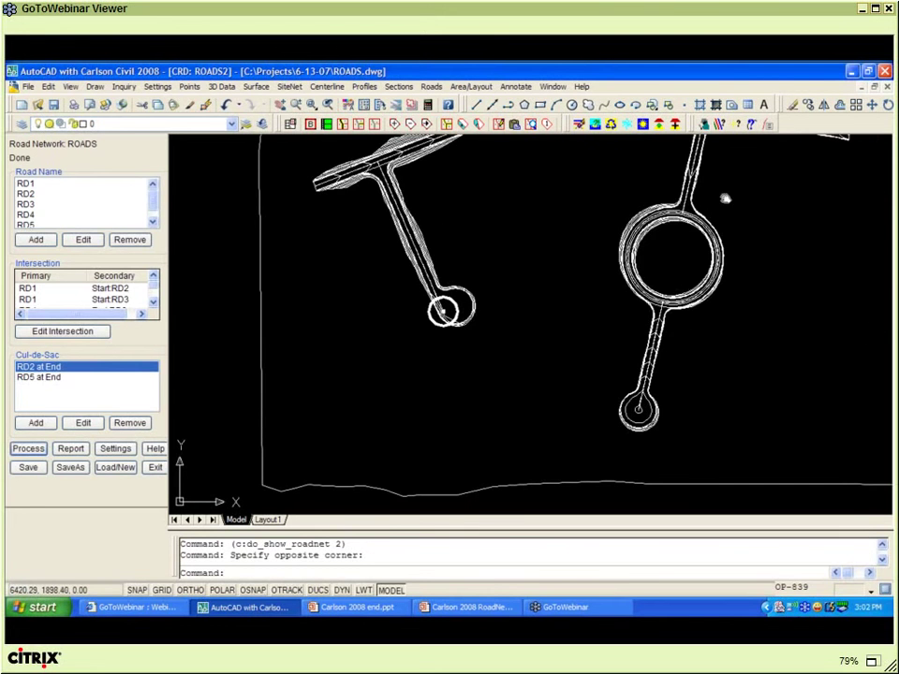
middle_click_drag(726, 198, 692, 296)
middle_click_drag(717, 143, 658, 275)
scroll(659, 276, "up", 7)
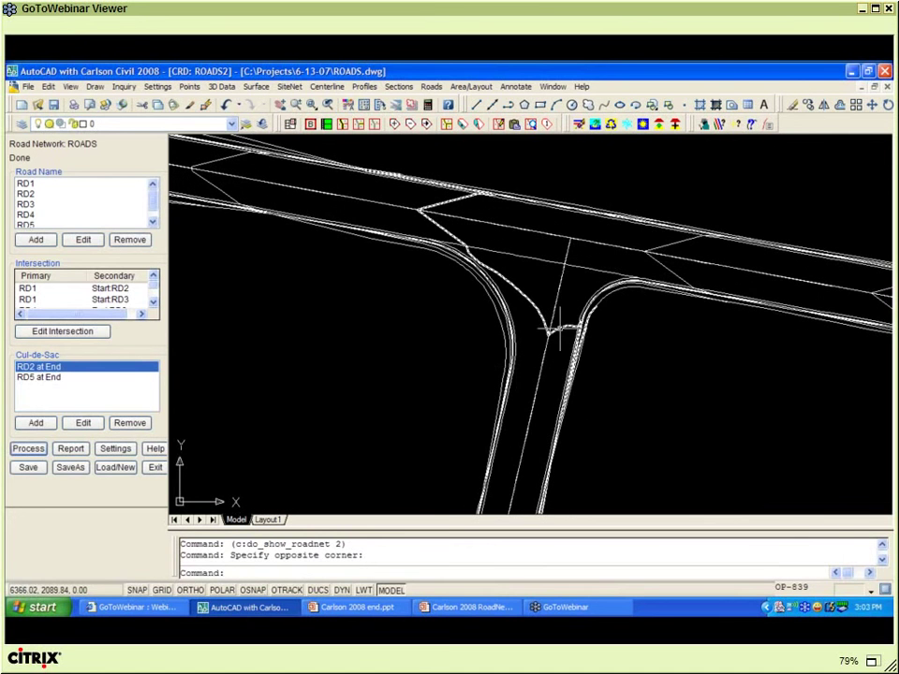
left_click(154, 303)
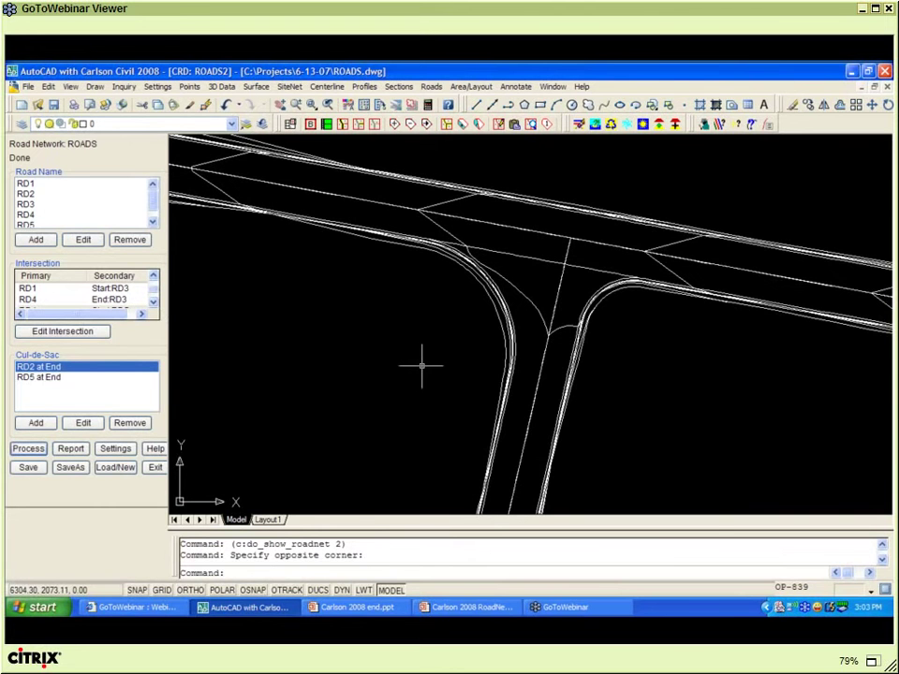
mouse_move(421, 366)
middle_mouse_down()
mouse_move(466, 370)
mouse_move(485, 244)
middle_mouse_up()
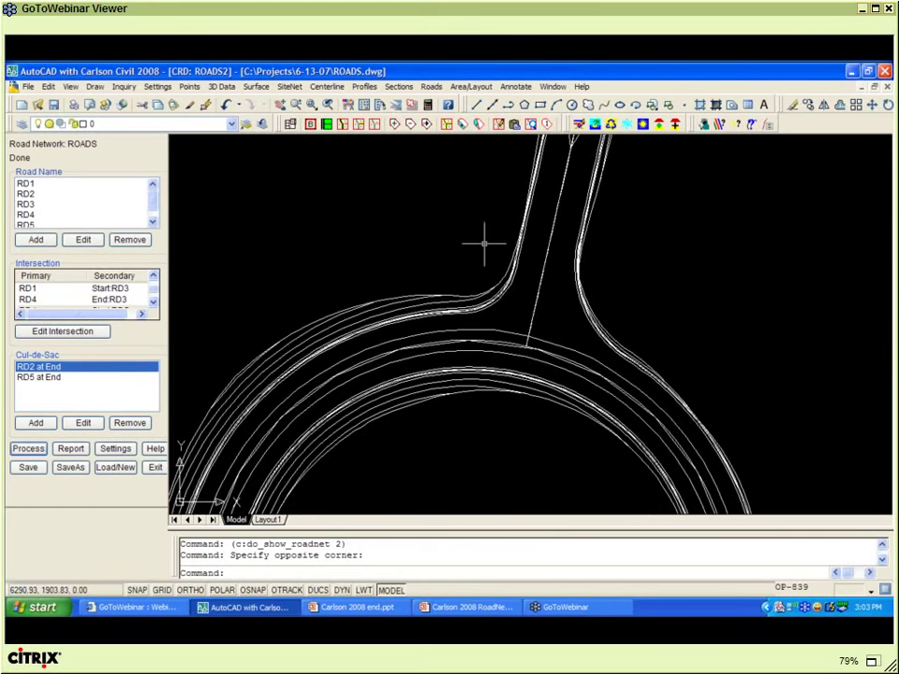
scroll(483, 243, "down", 2)
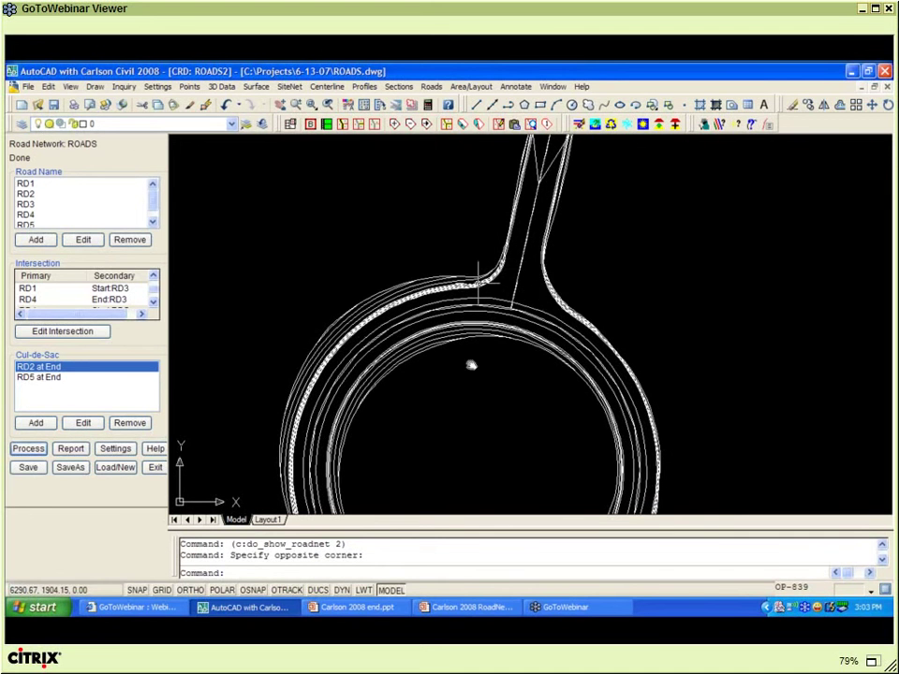
middle_click_drag(471, 365, 476, 219)
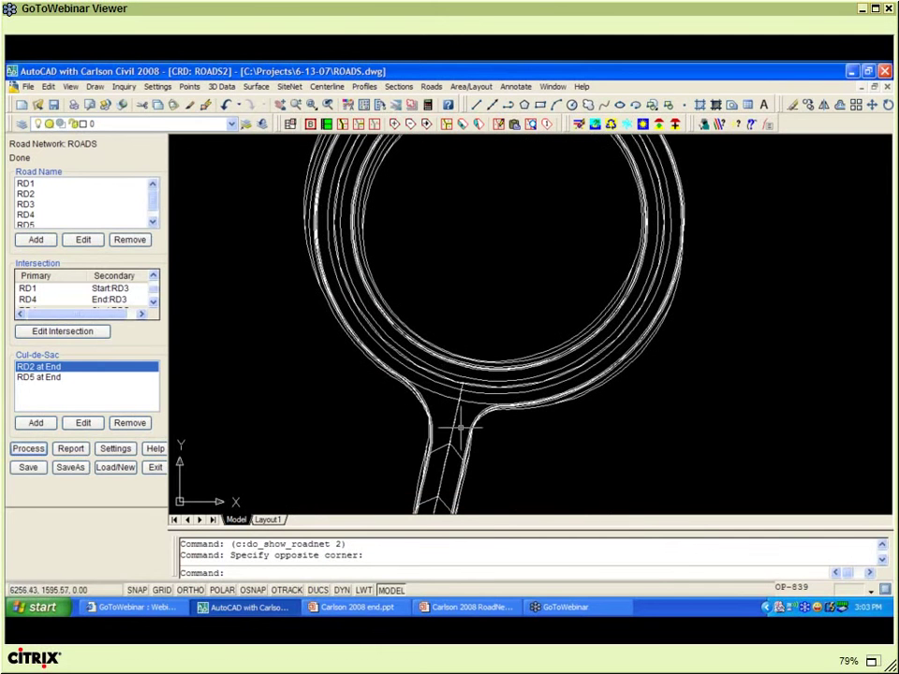
scroll(461, 427, "down", 2)
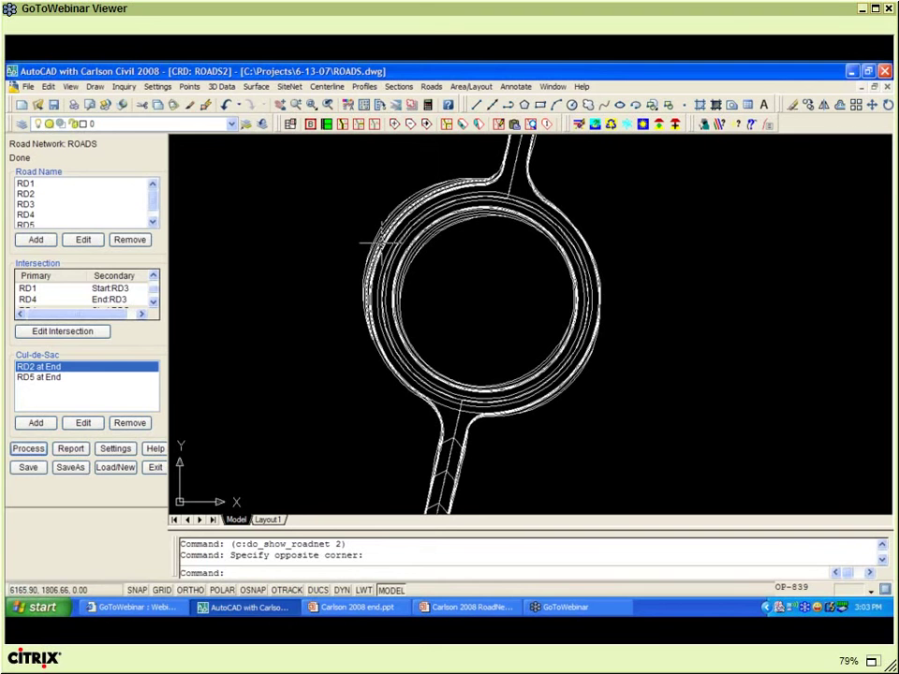
- Open road RD4's settings and bring up its profile in the profile editor
left_click(31, 216)
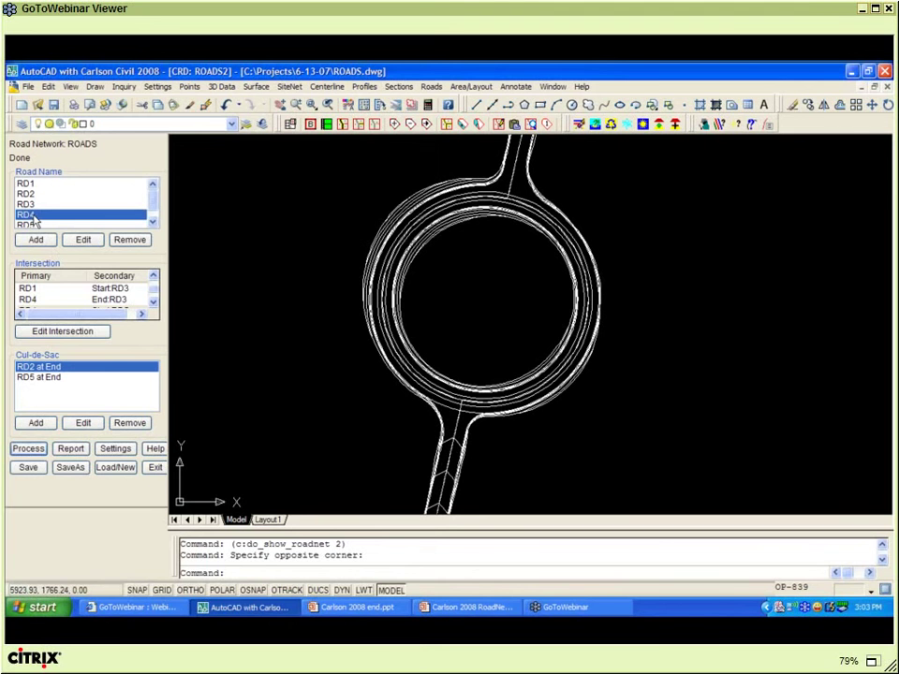
left_click(84, 241)
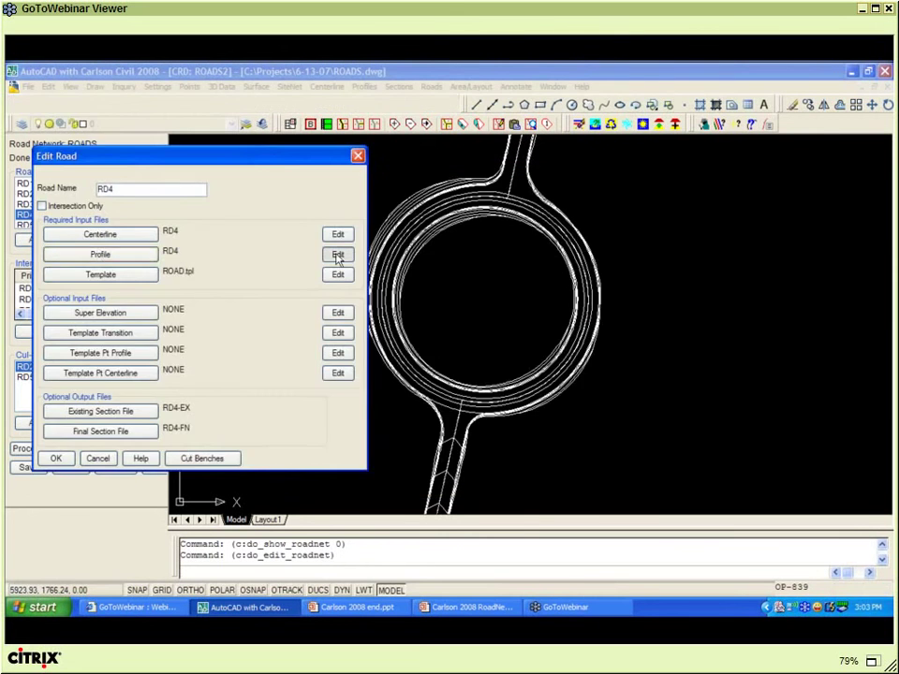
left_click(338, 255)
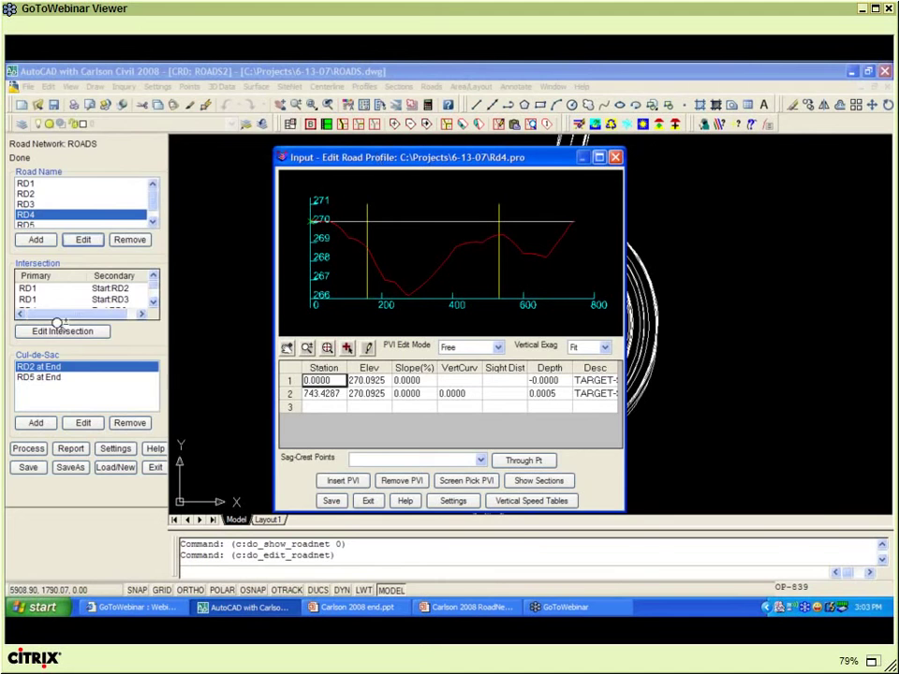
left_click_drag(377, 159, 113, 133)
left_click(28, 366)
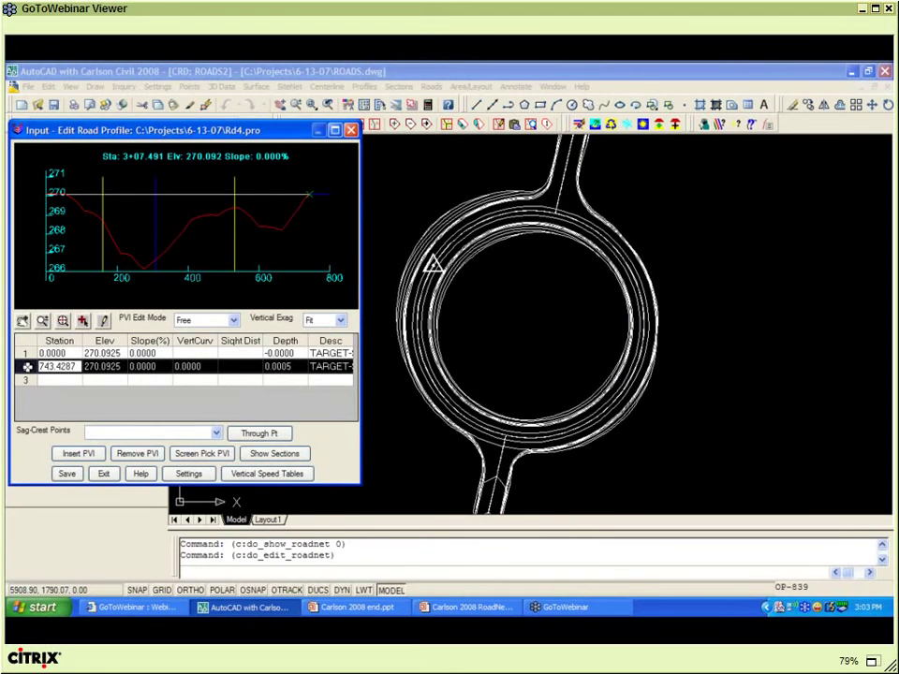
- Insert a PVI at station 300, elevation 265 with a 30 vertical curve, then exit
left_click(77, 454)
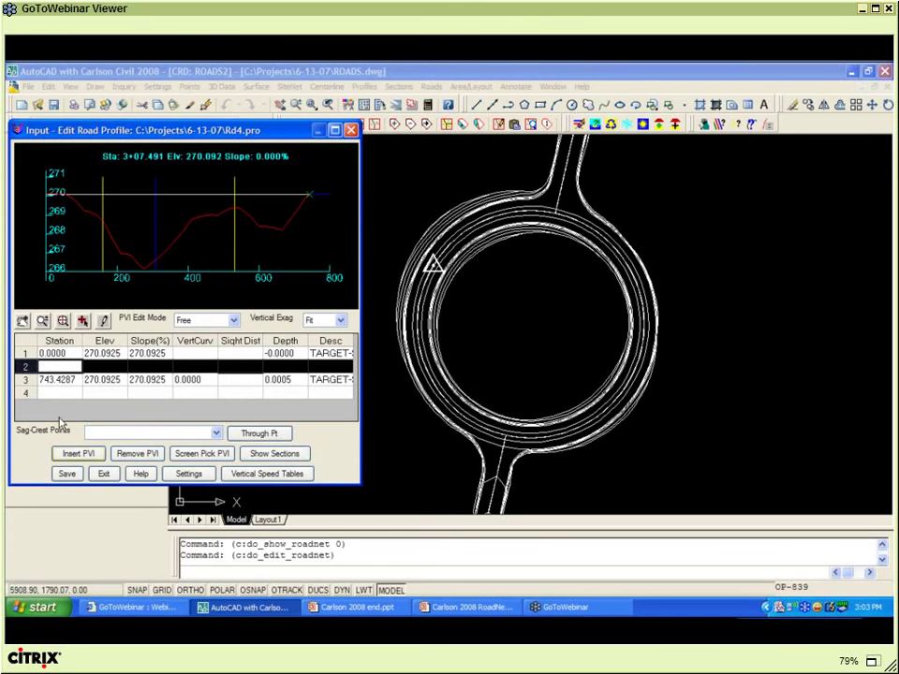
type("300")
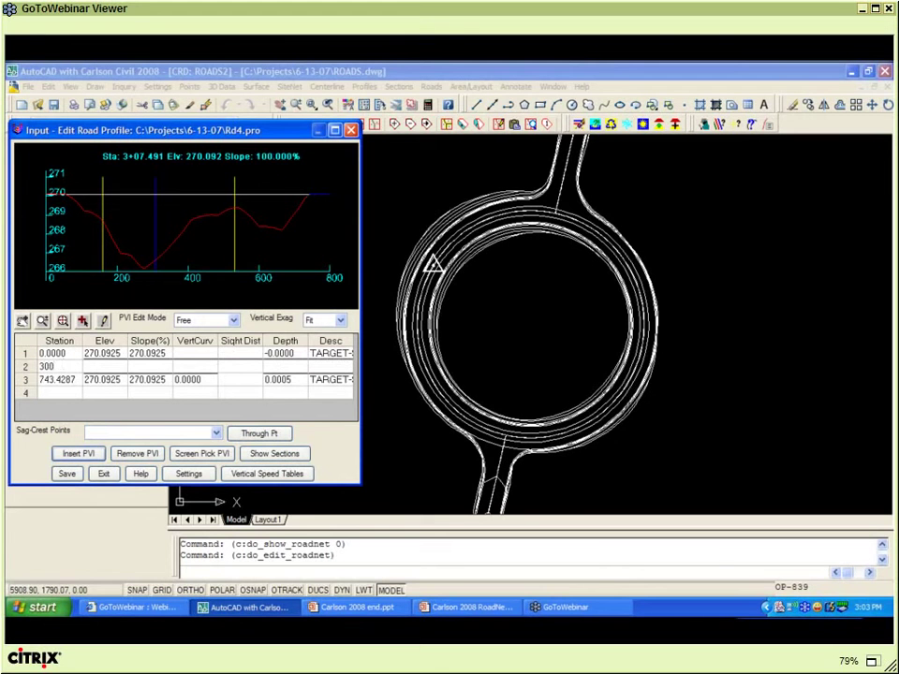
key("Tab")
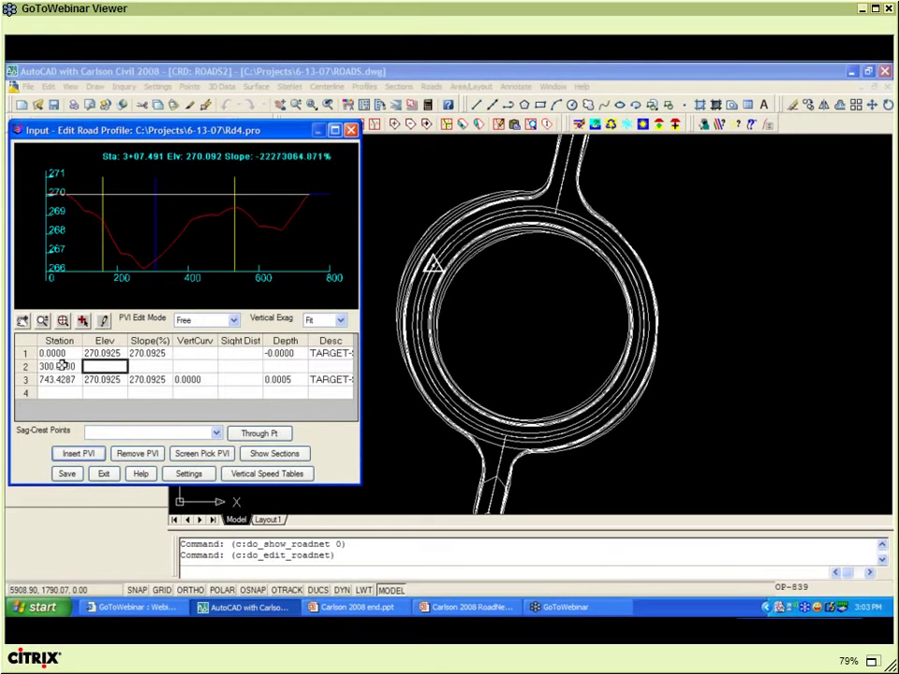
type("265")
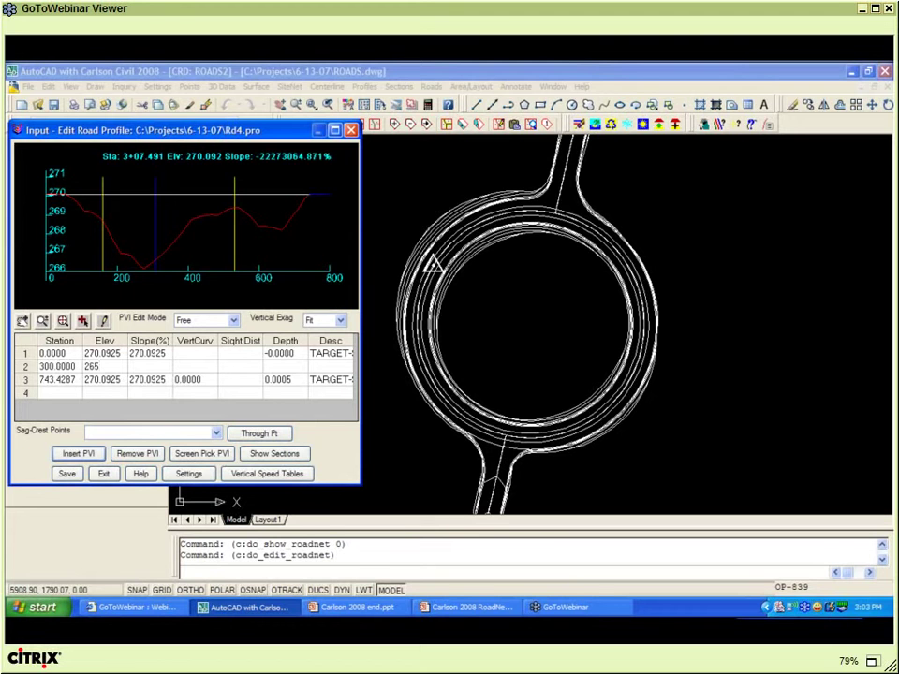
key("Tab")
key("Tab")
type("30")
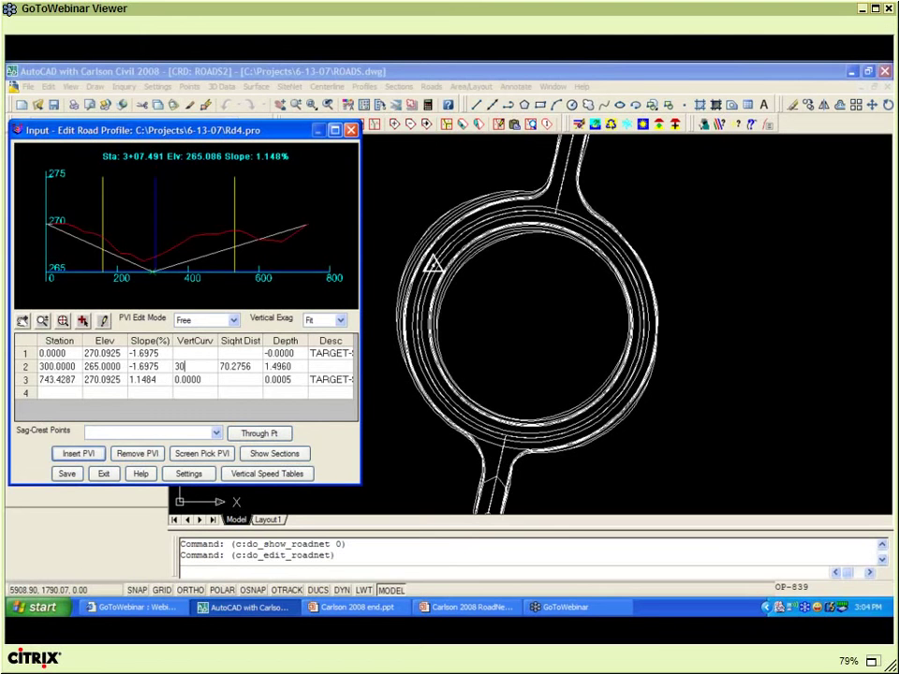
key("Tab")
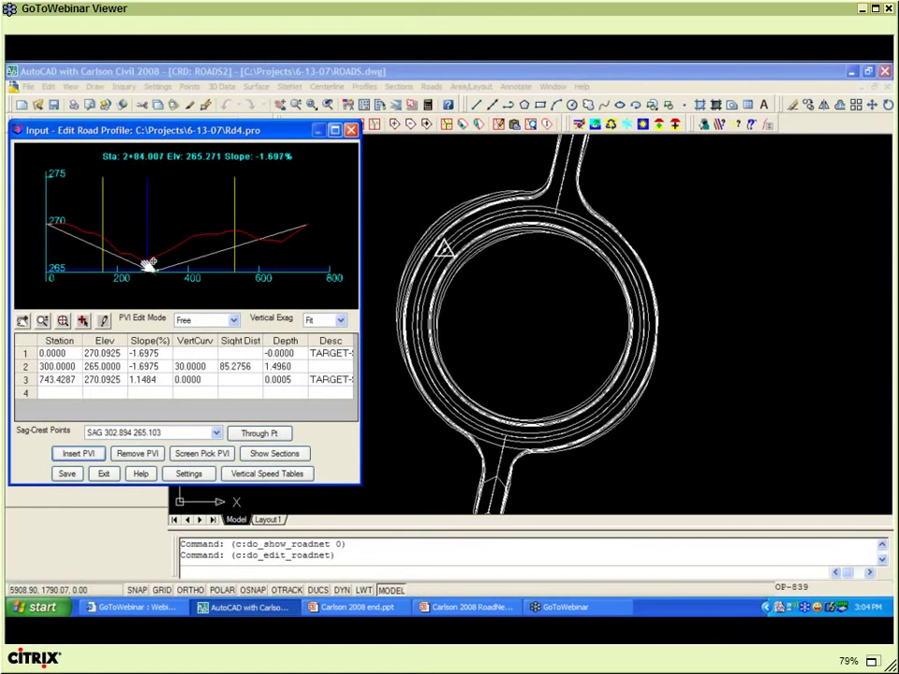
left_click(100, 478)
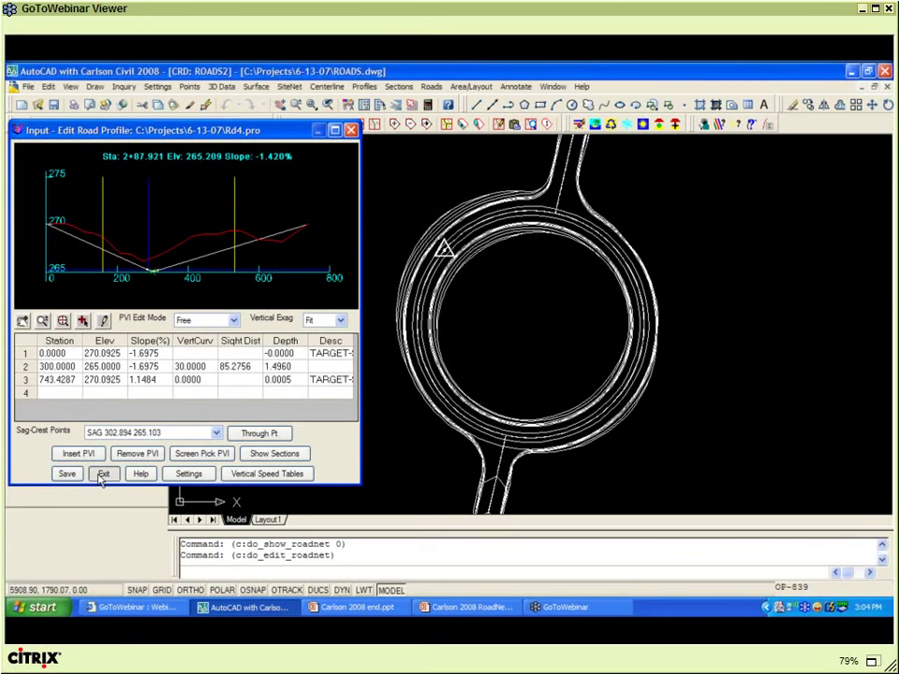
left_click(305, 480)
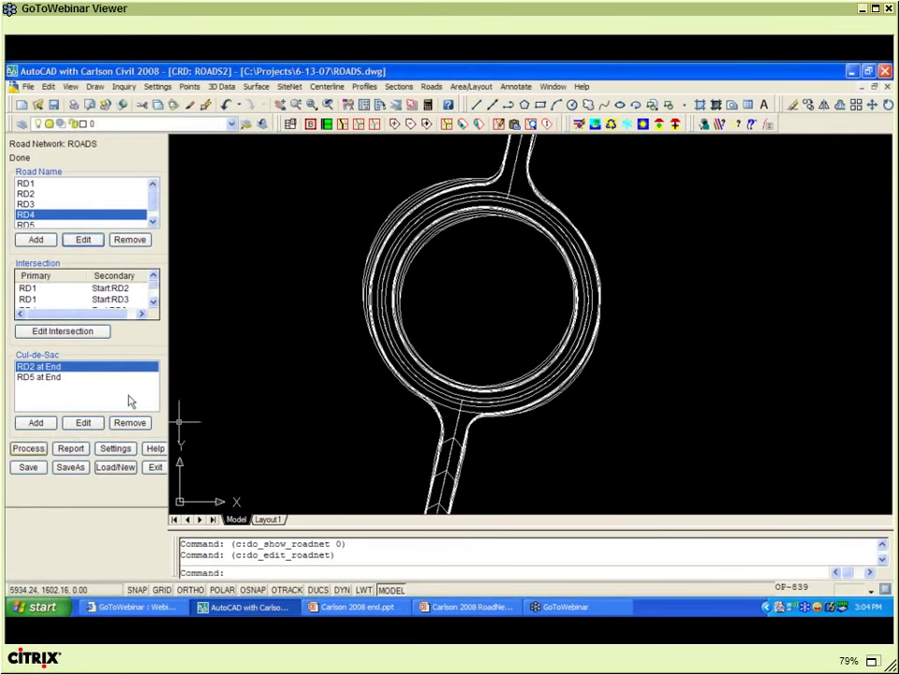
- Reprocess the road network with RD4's revised profile and zoom in to inspect the cul-de-sac
left_click(30, 449)
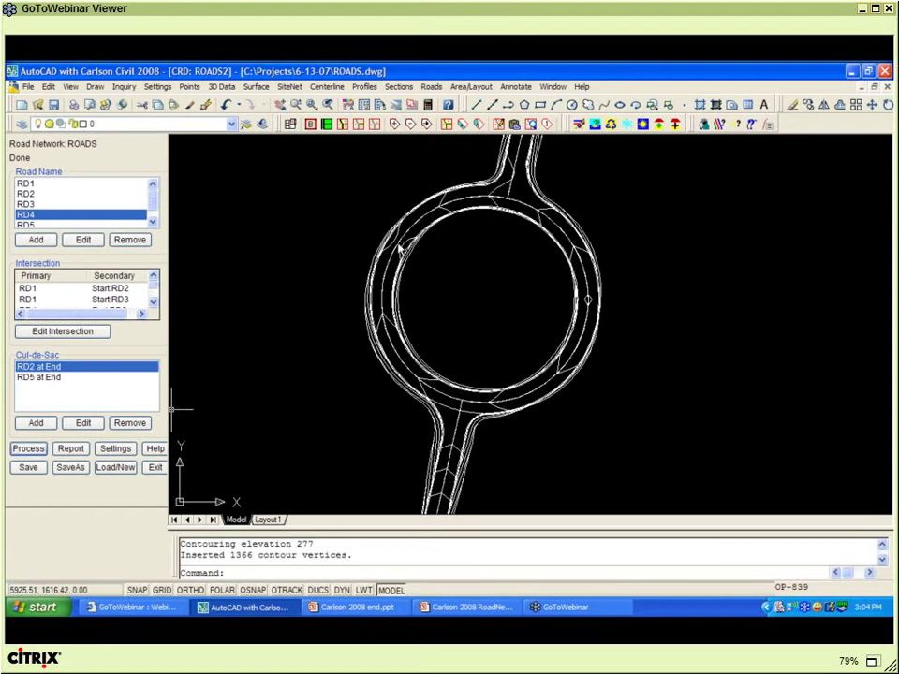
left_click(458, 292)
left_click(437, 270)
scroll(440, 273, "down", 2)
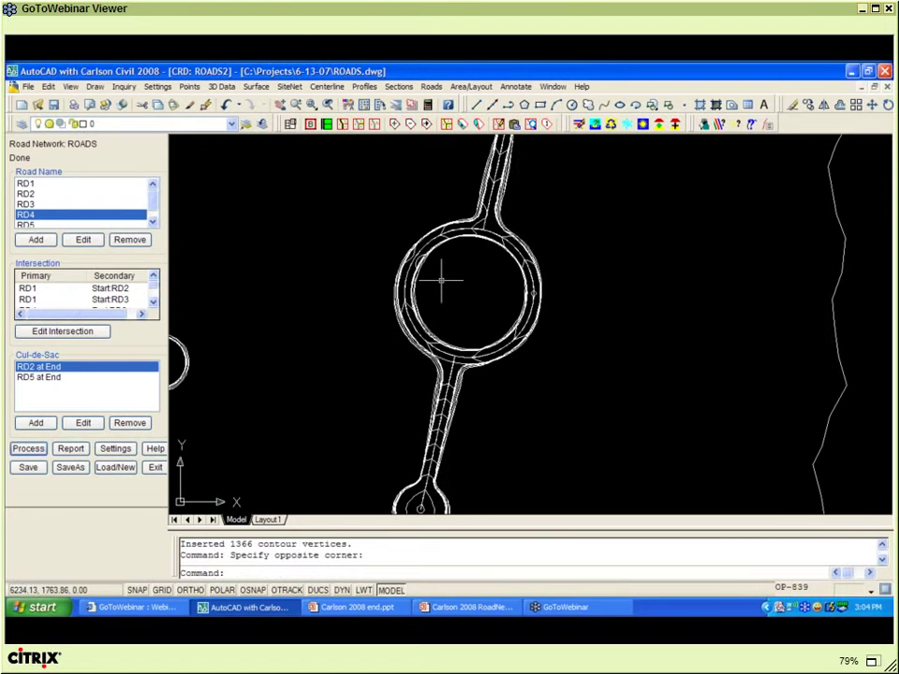
scroll(441, 279, "down", 2)
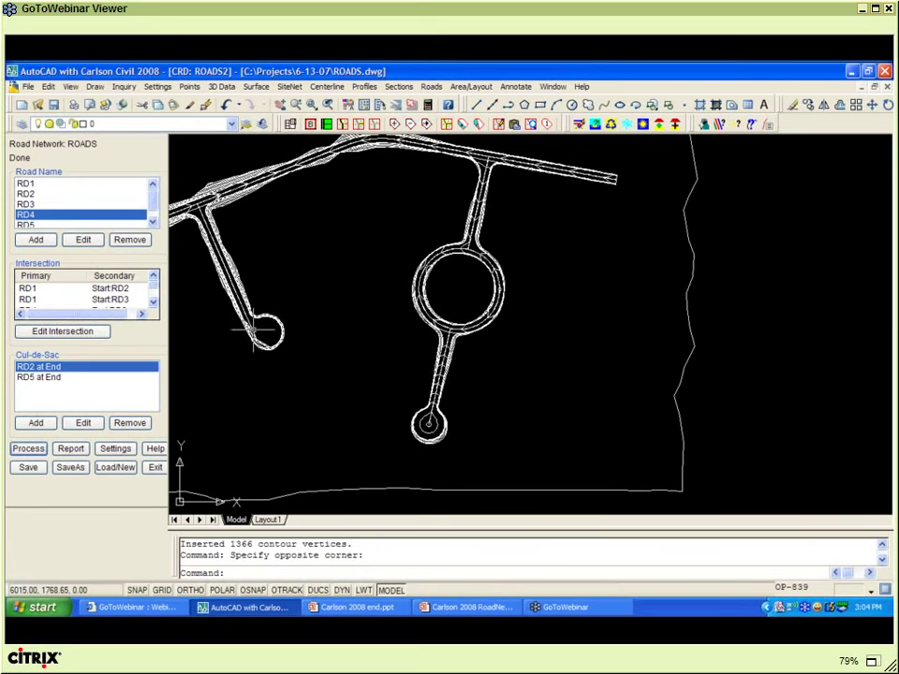
scroll(226, 339, "up", 3)
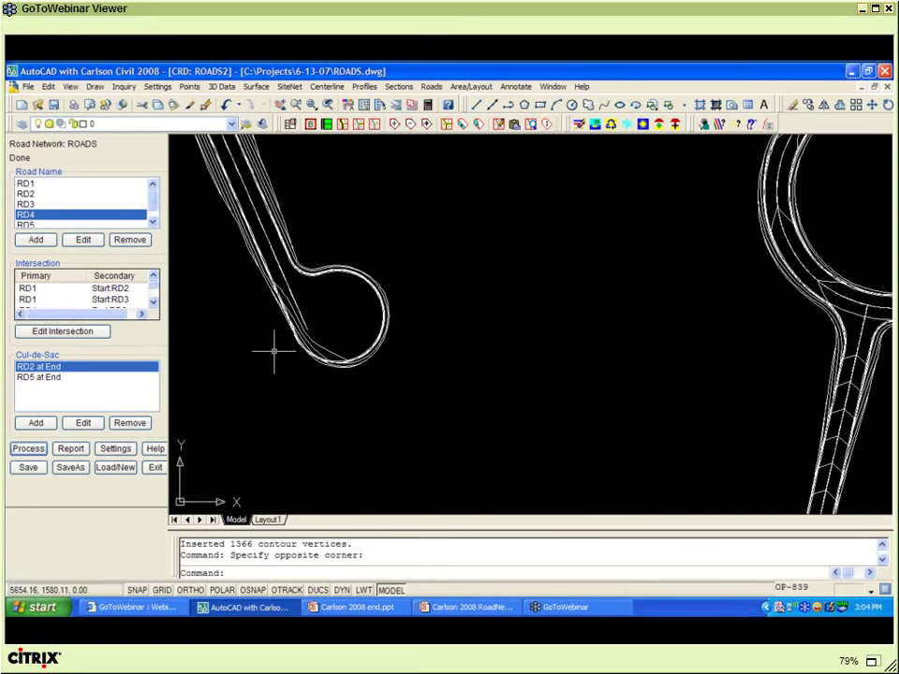
scroll(274, 351, "up", 1)
- Freeze the layers of three picked road lines with LOFF
scroll(275, 352, "up", 1)
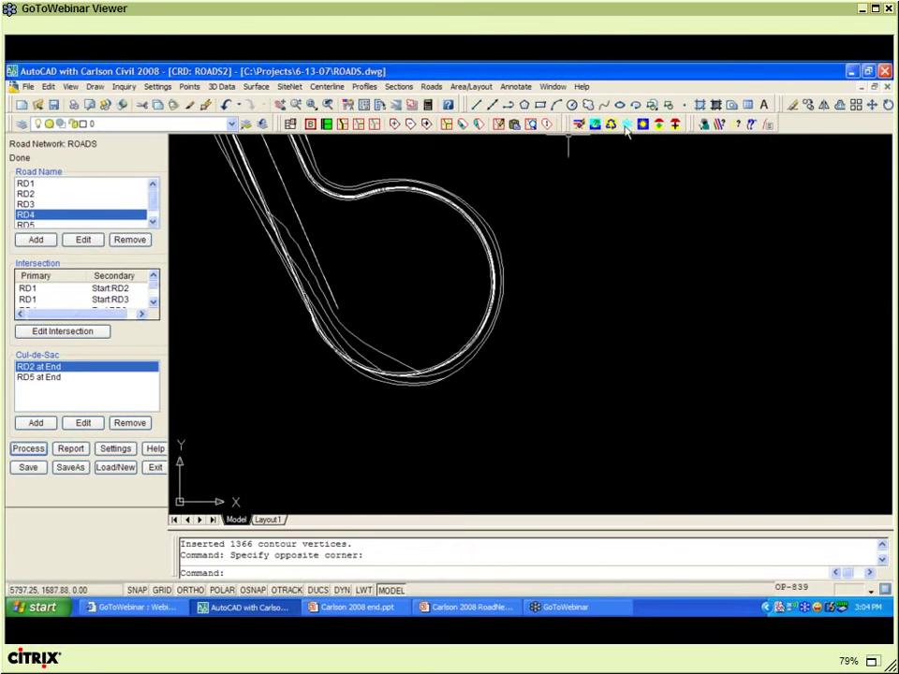
left_click(616, 125)
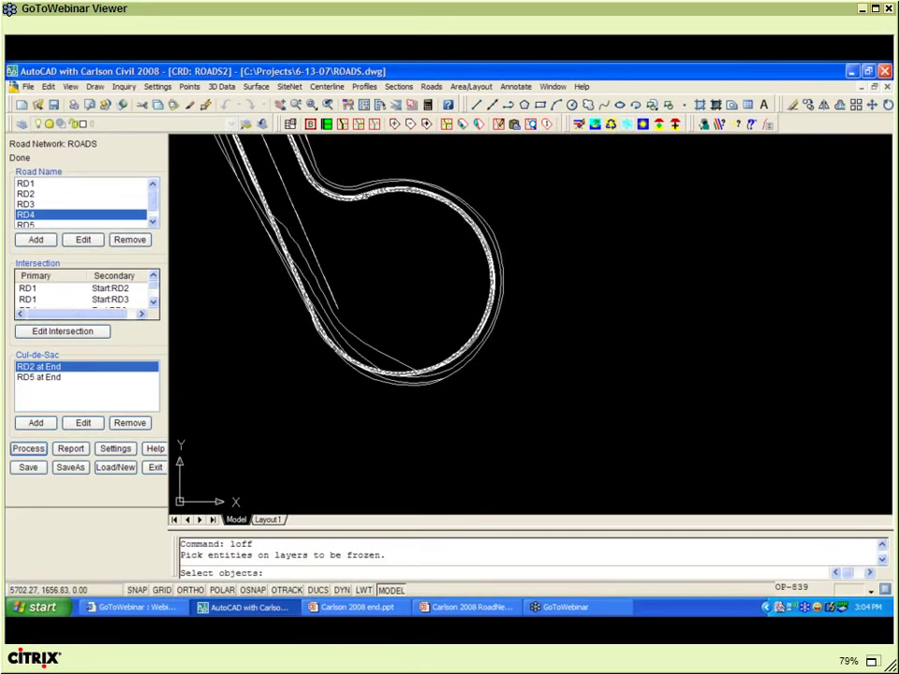
left_click(273, 234)
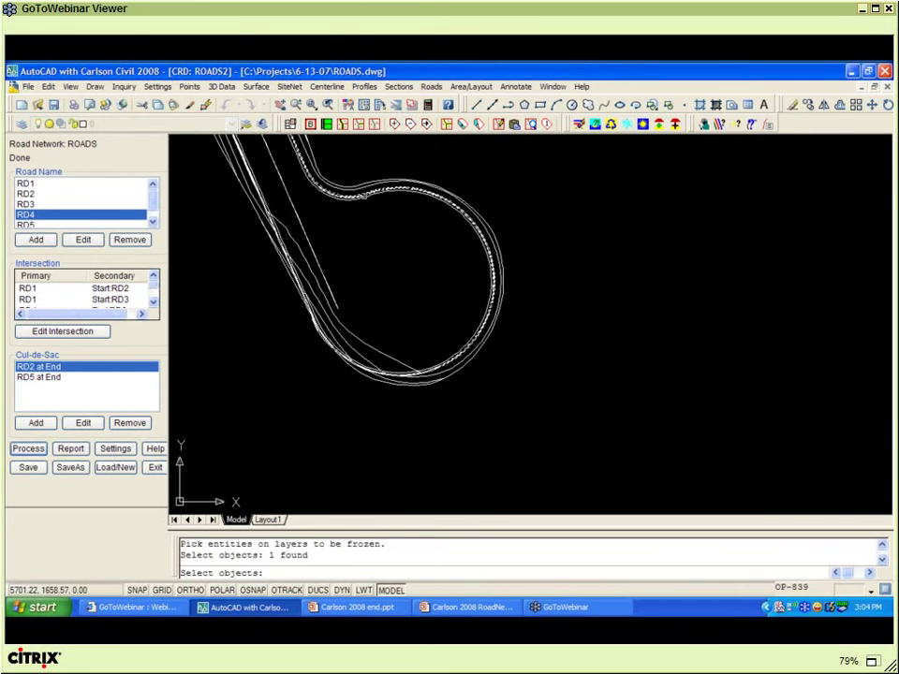
key("Return")
key("Return")
left_click(281, 241)
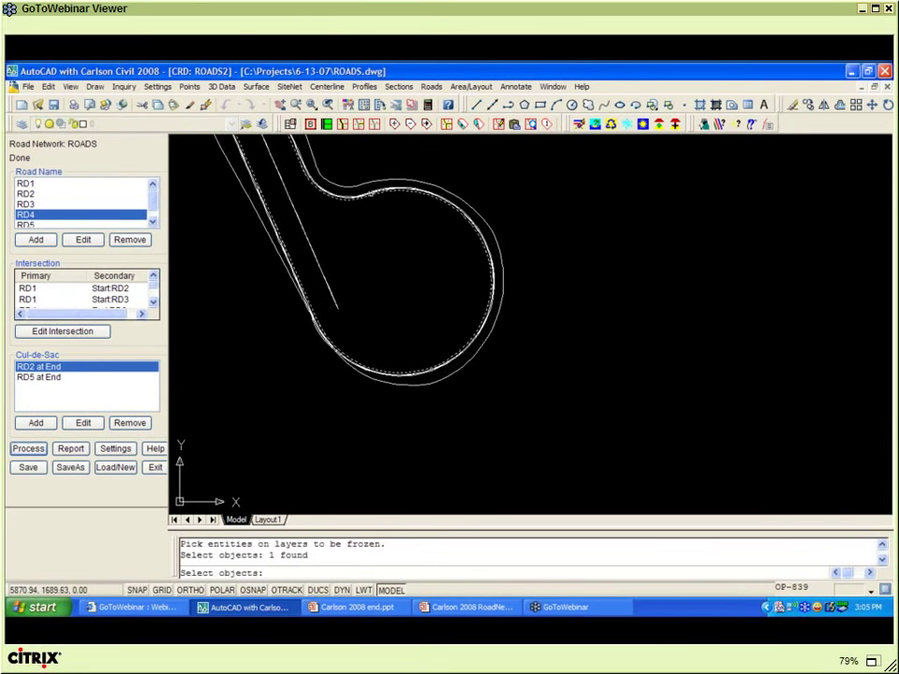
key("Return")
key("Return")
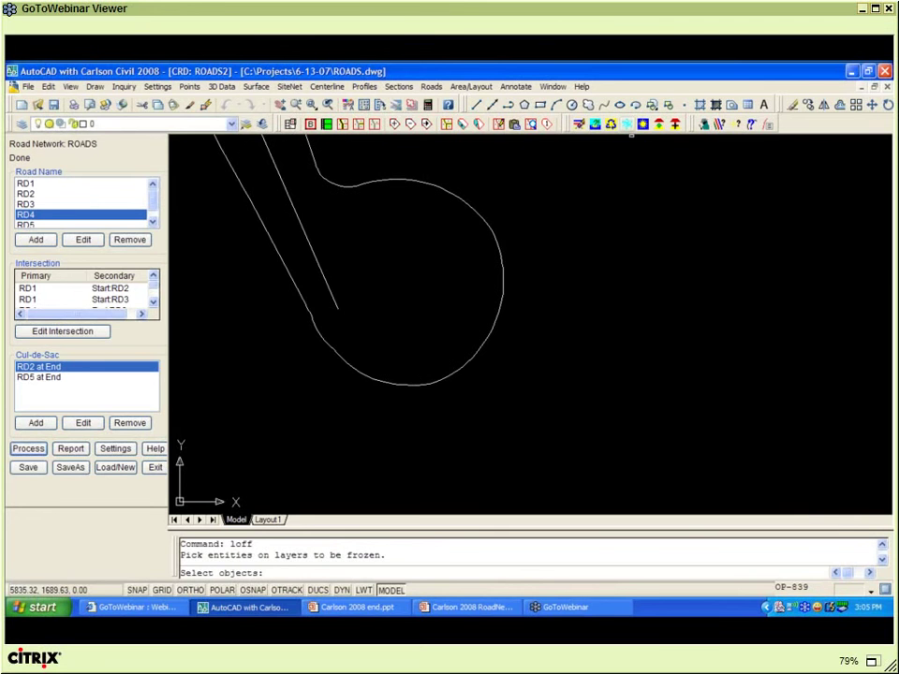
left_click(317, 253)
key("Return")
- Undo the layer 0 freeze and select the centerline running into the left cul-de-sac
type("U")
key("Return")
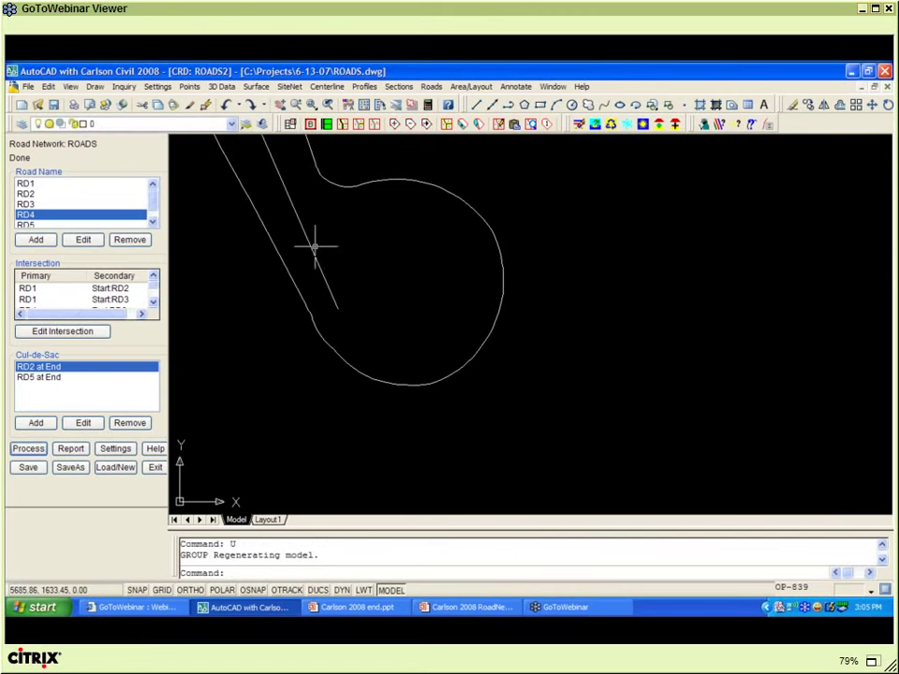
left_click(309, 245)
scroll(332, 248, "down", 4)
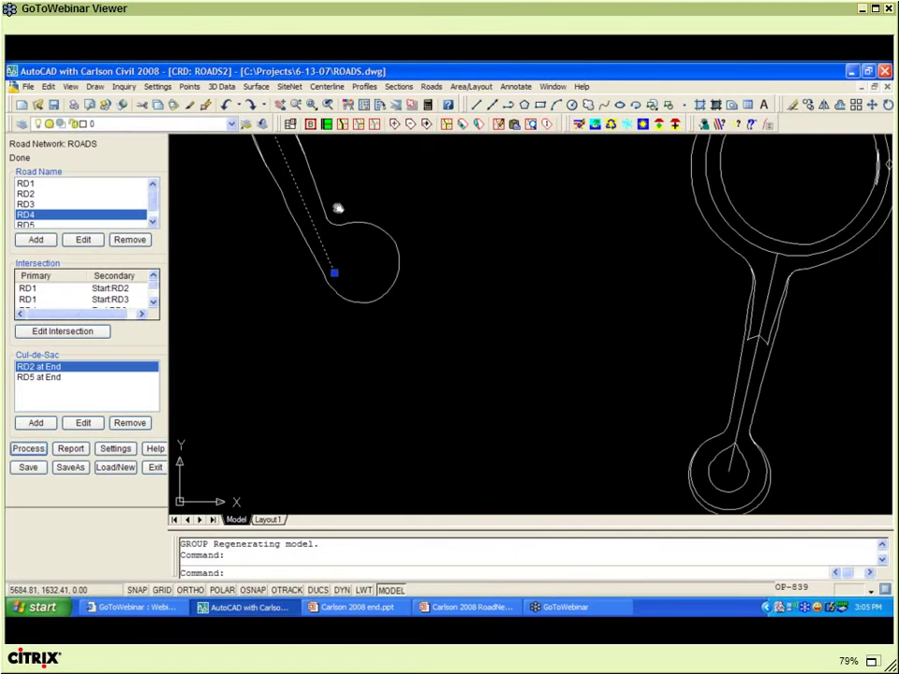
mouse_move(341, 200)
middle_mouse_down()
mouse_move(401, 266)
mouse_move(404, 287)
middle_mouse_up()
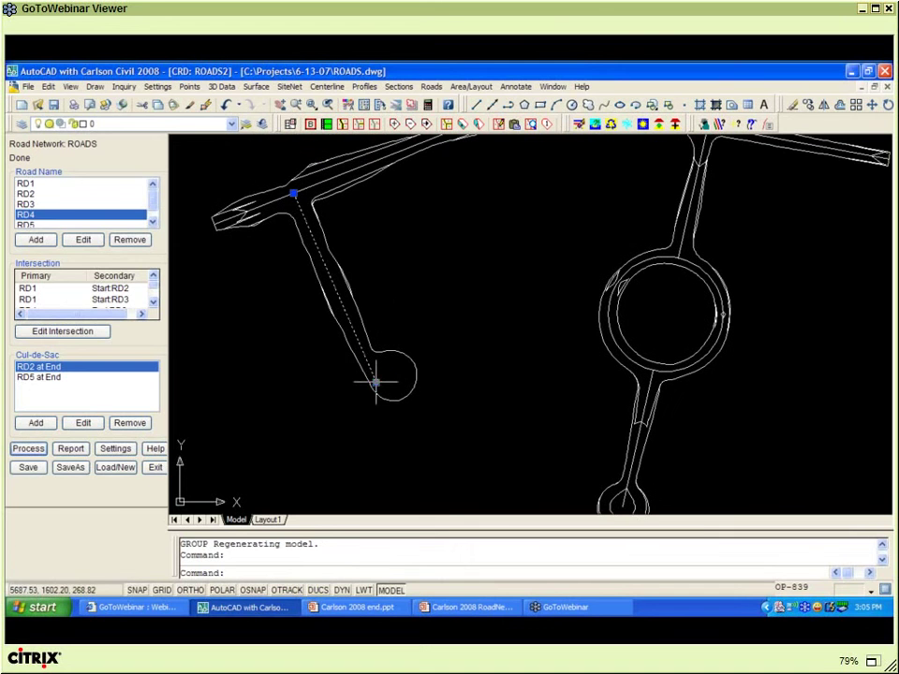
- Stretch RD2's centerline end partway up the road and reprocess the network
left_click(376, 382)
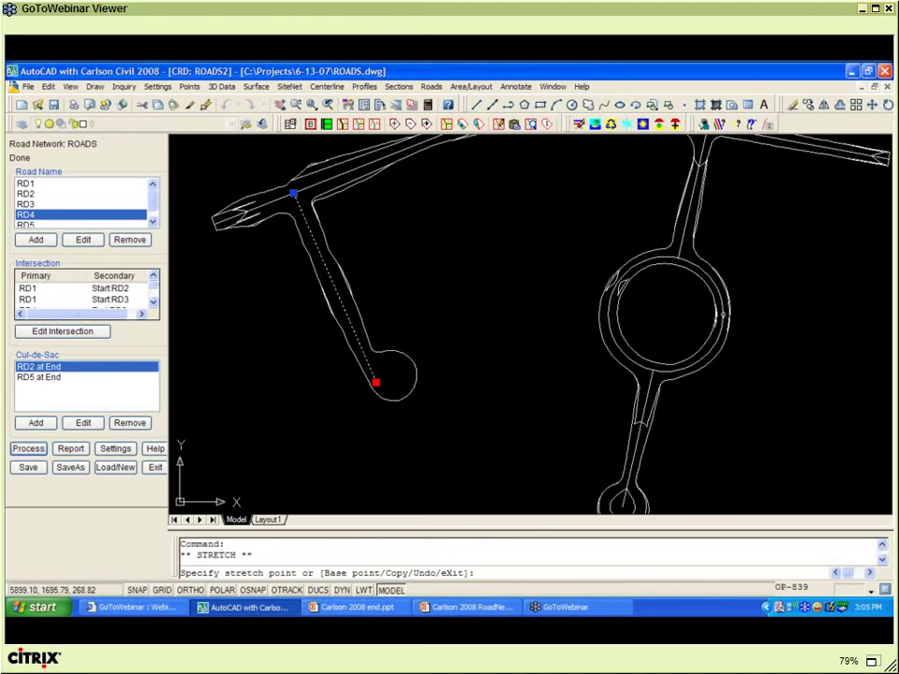
left_click(478, 337)
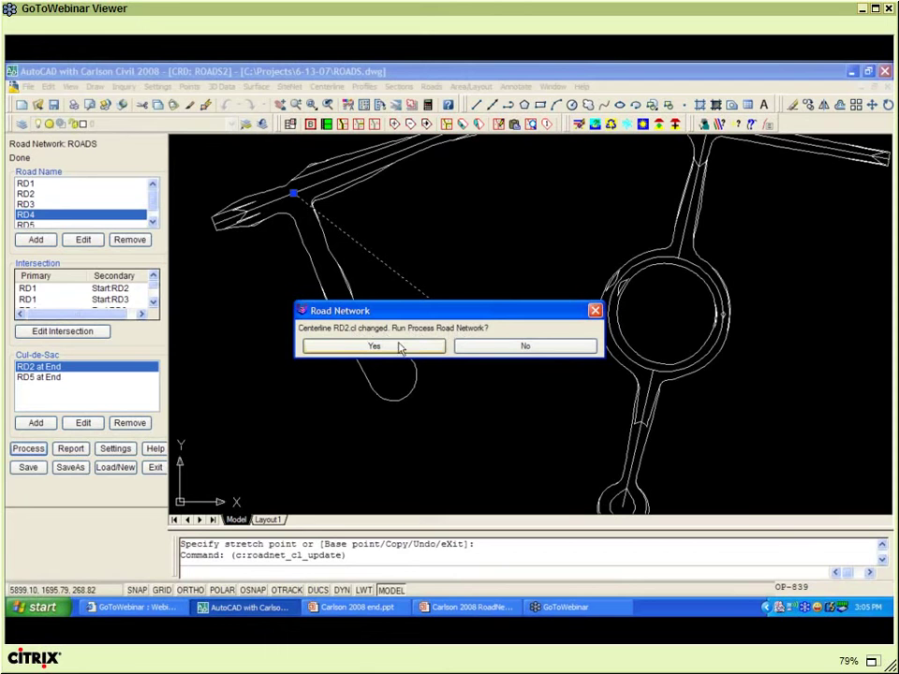
left_click(398, 346)
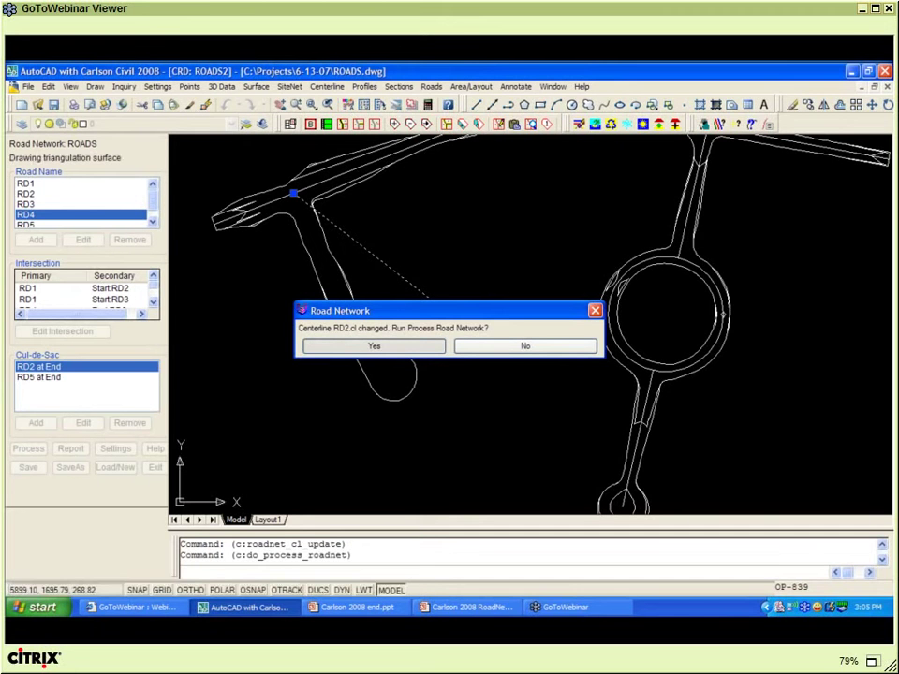
key("Return")
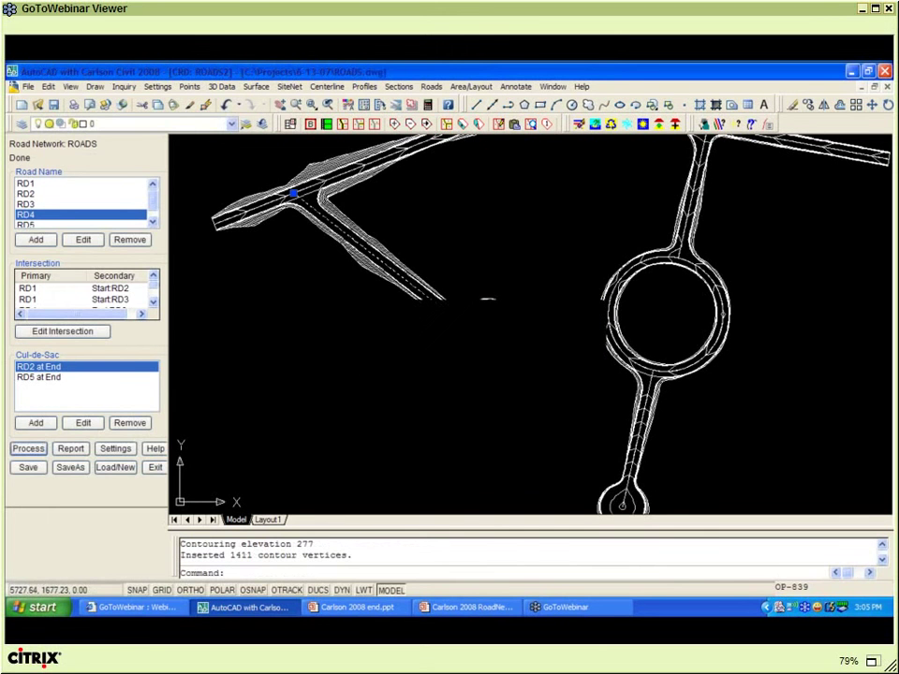
- Stretch the RD2 centerline end back into the cul-de-sac and reprocess the network
scroll(485, 347, "up", 5)
mouse_move(485, 347)
middle_mouse_down()
mouse_move(667, 490)
mouse_move(619, 437)
mouse_move(628, 455)
mouse_move(594, 474)
mouse_move(641, 476)
middle_mouse_up()
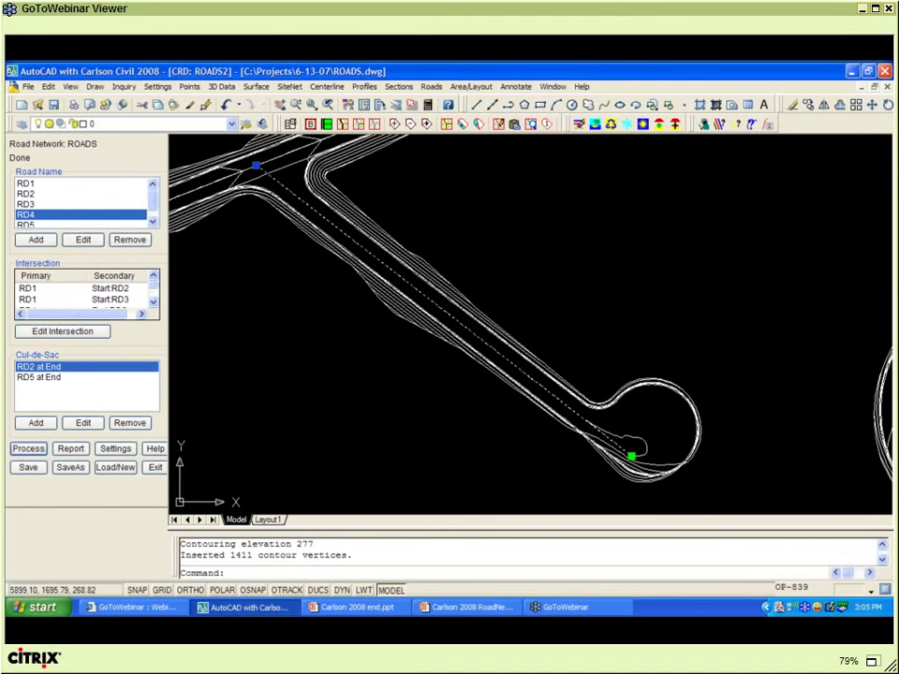
left_click(632, 456)
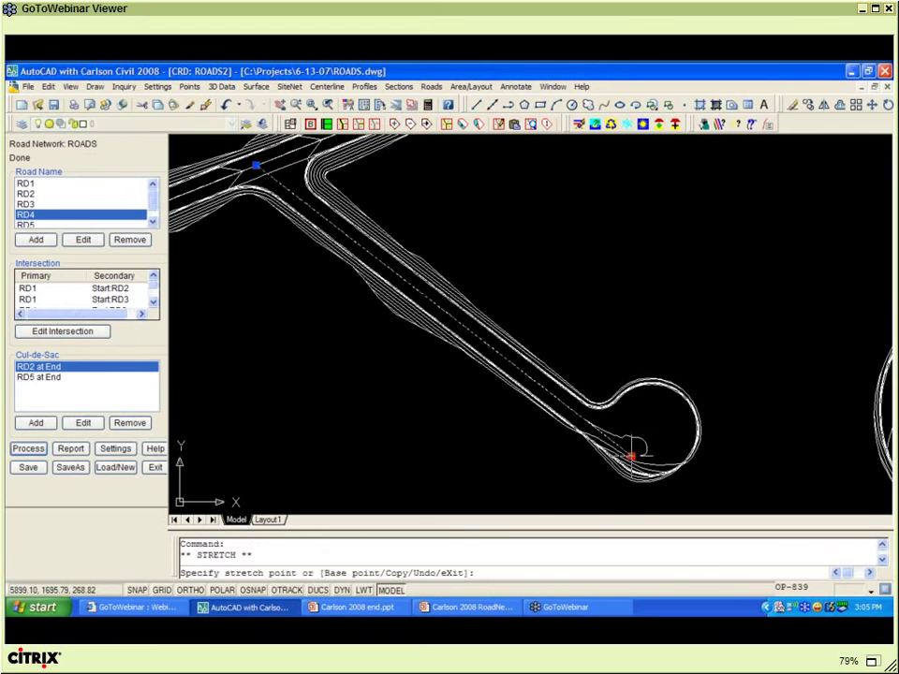
left_click(433, 480)
left_click(375, 347)
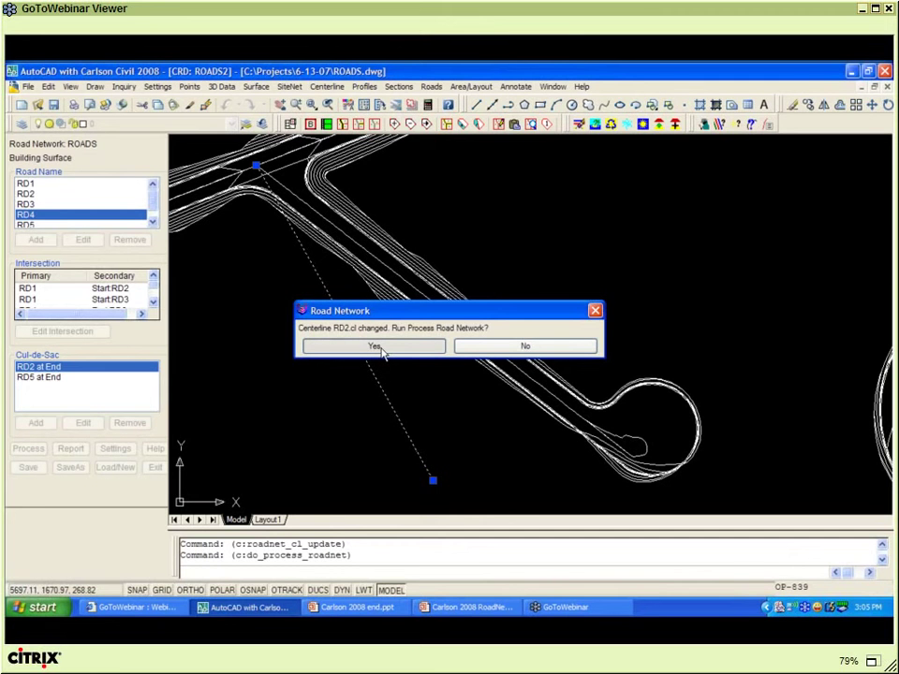
left_click(379, 347)
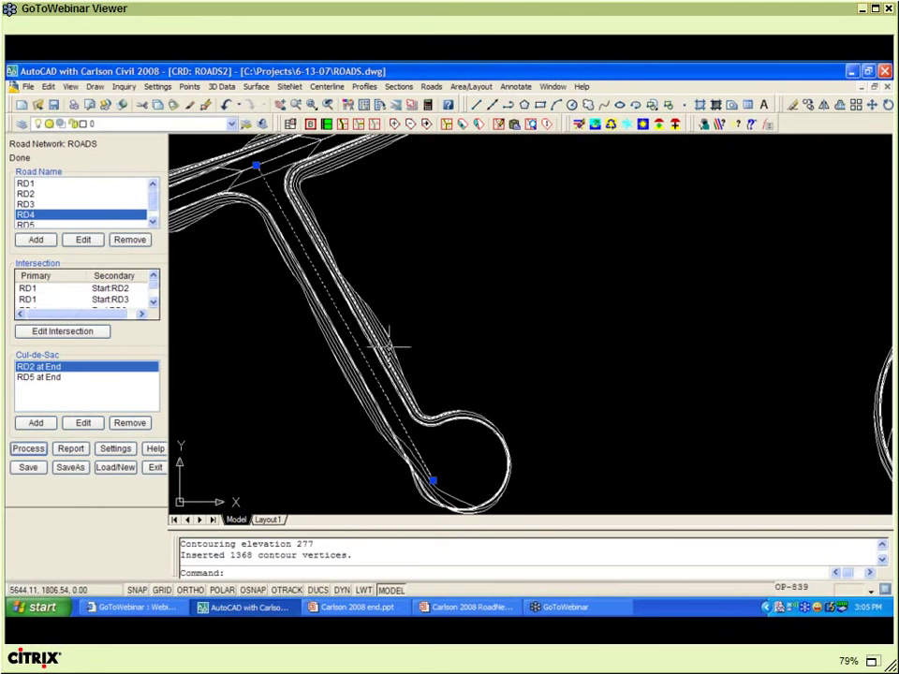
- Zoom out and pan to frame the whole processed road network
scroll(424, 338, "down", 2)
scroll(424, 338, "down", 1)
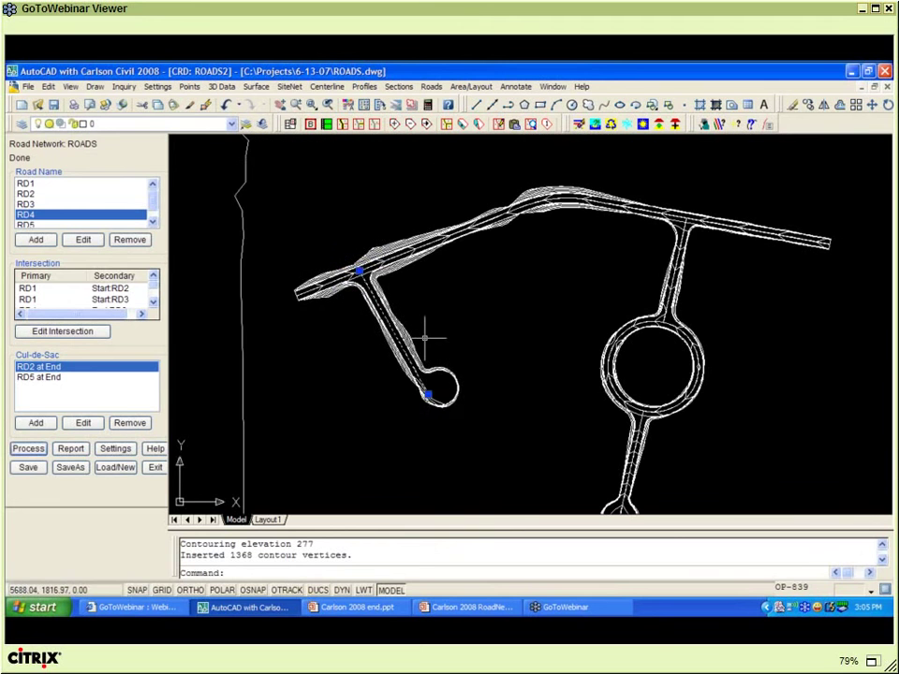
mouse_move(424, 338)
middle_mouse_down()
mouse_move(428, 311)
mouse_move(406, 258)
middle_mouse_up()
- Save the network as ROADS.rdn and accept its point output and layer settings
left_click(370, 278)
left_click(28, 467)
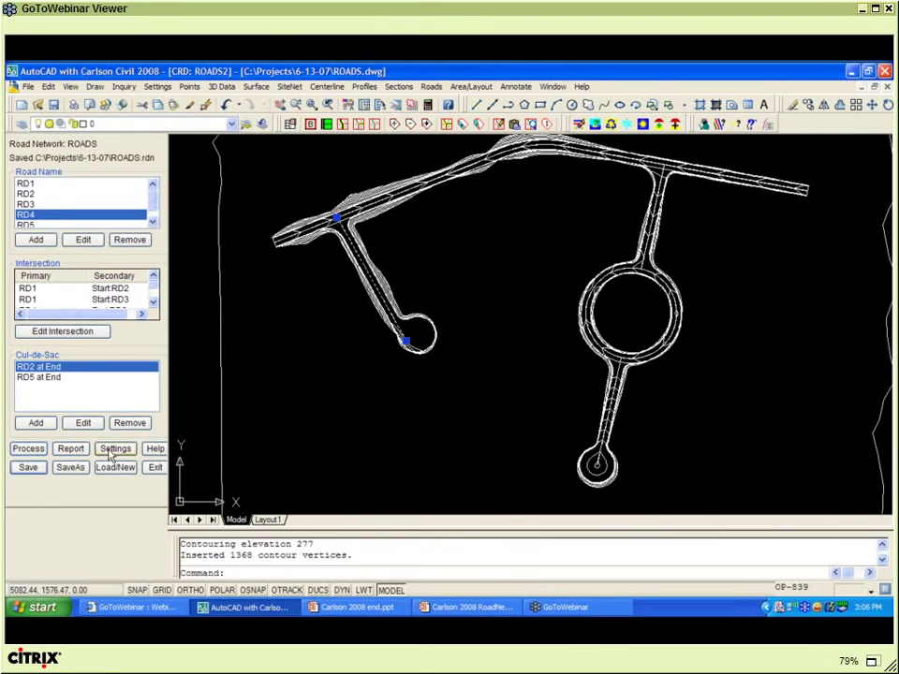
left_click(114, 451)
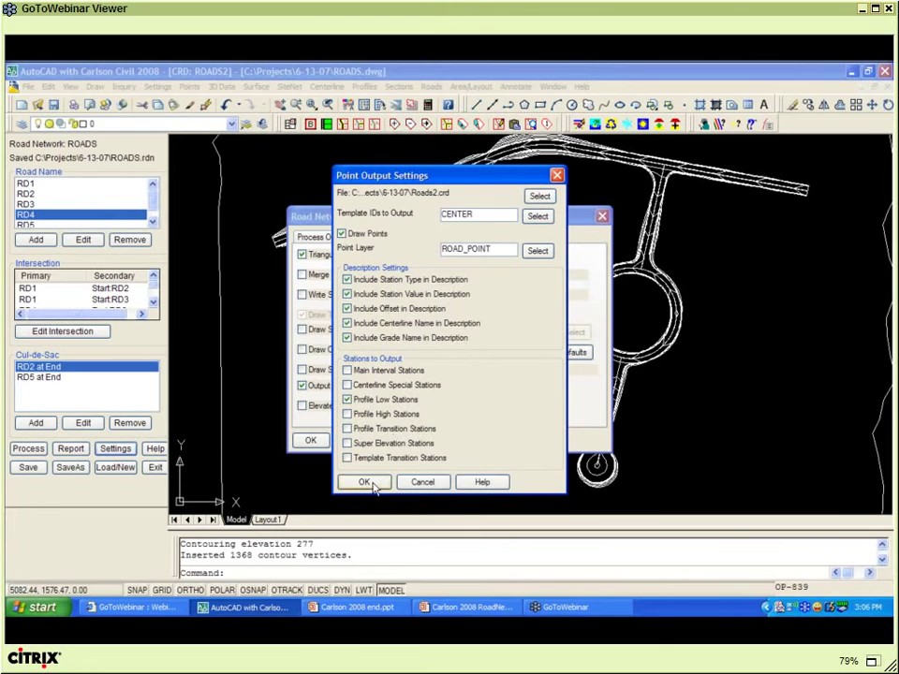
left_click(365, 482)
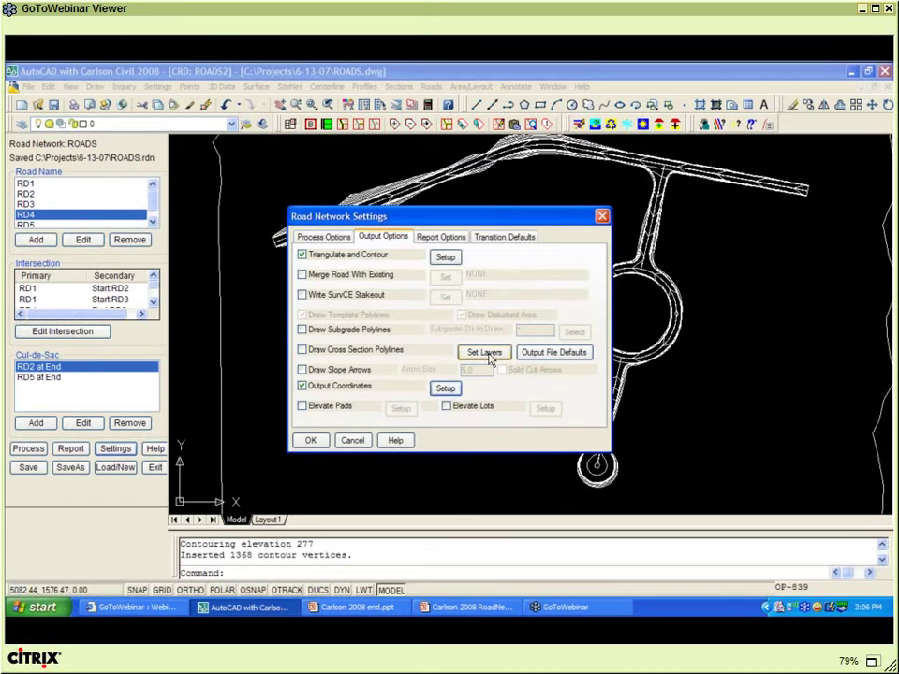
left_click(484, 352)
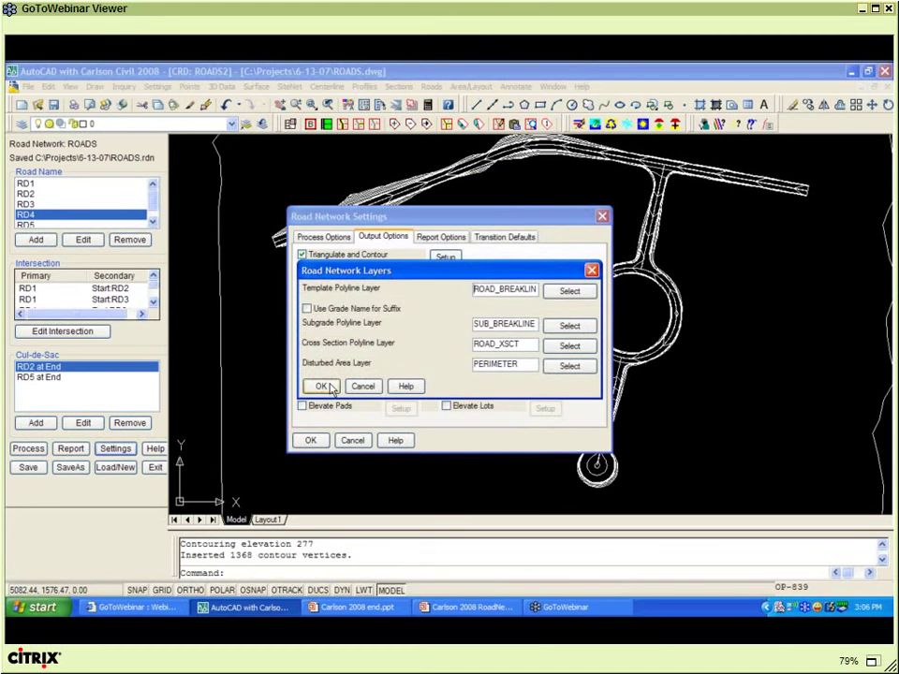
left_click(330, 388)
left_click(311, 440)
left_click(437, 241)
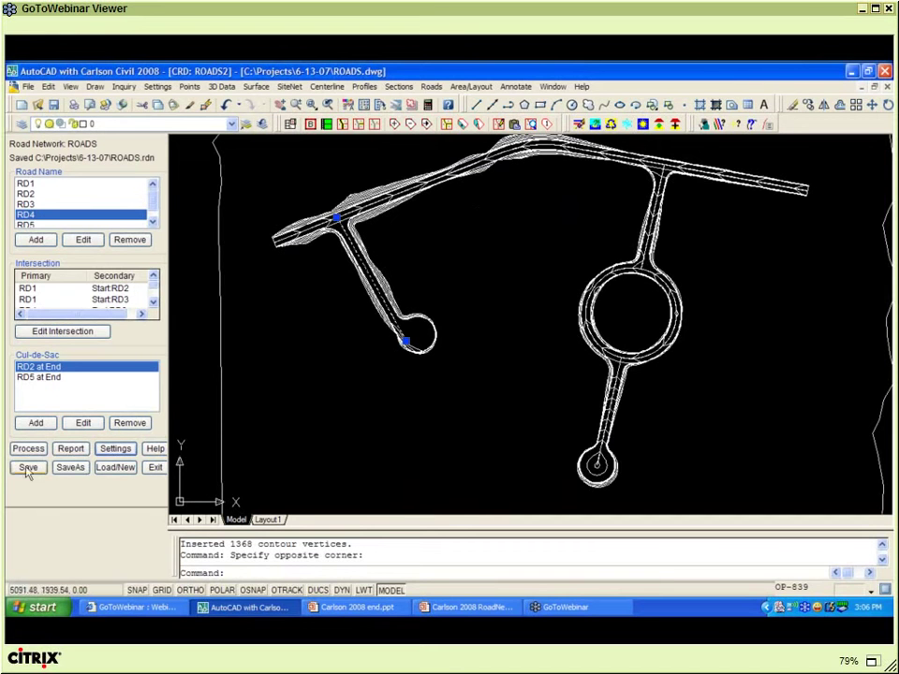
- Clear the selection, quick-save ROADS.dwg, and open the Layer Properties Manager with LA
key("Escape")
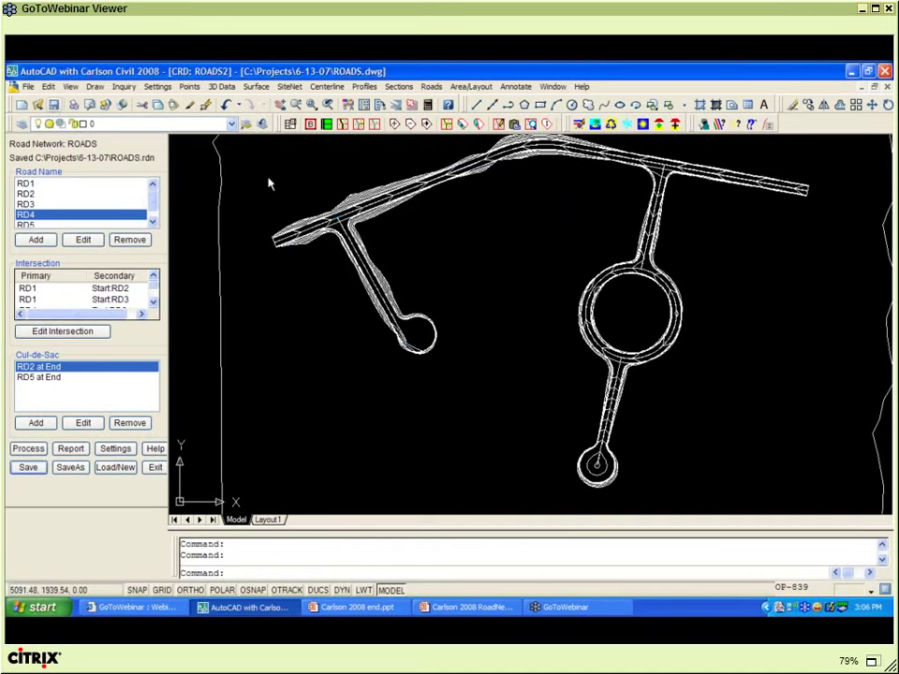
key("ctrl+s")
type("la")
key("Return")
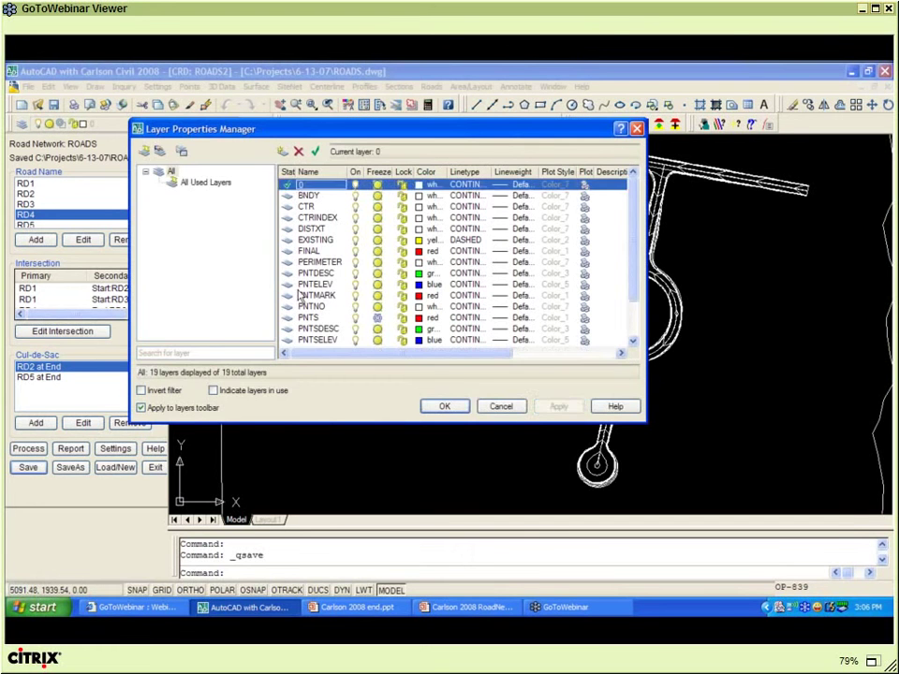
- Freeze the PNTS layer by window-selecting survey points with LAYFRZ
left_click(445, 407)
left_click(577, 315)
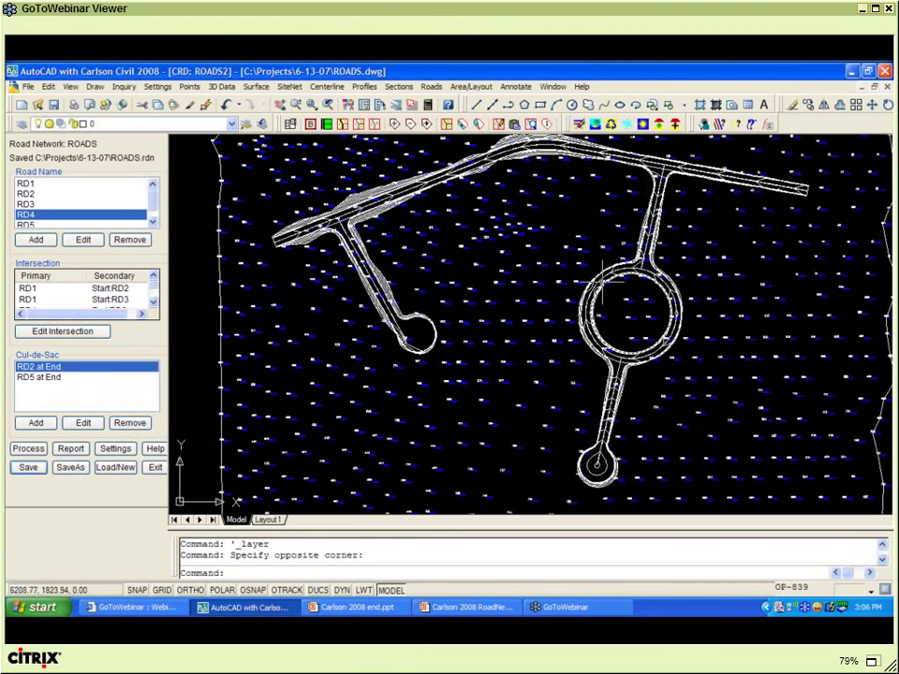
scroll(600, 284, "up", 3)
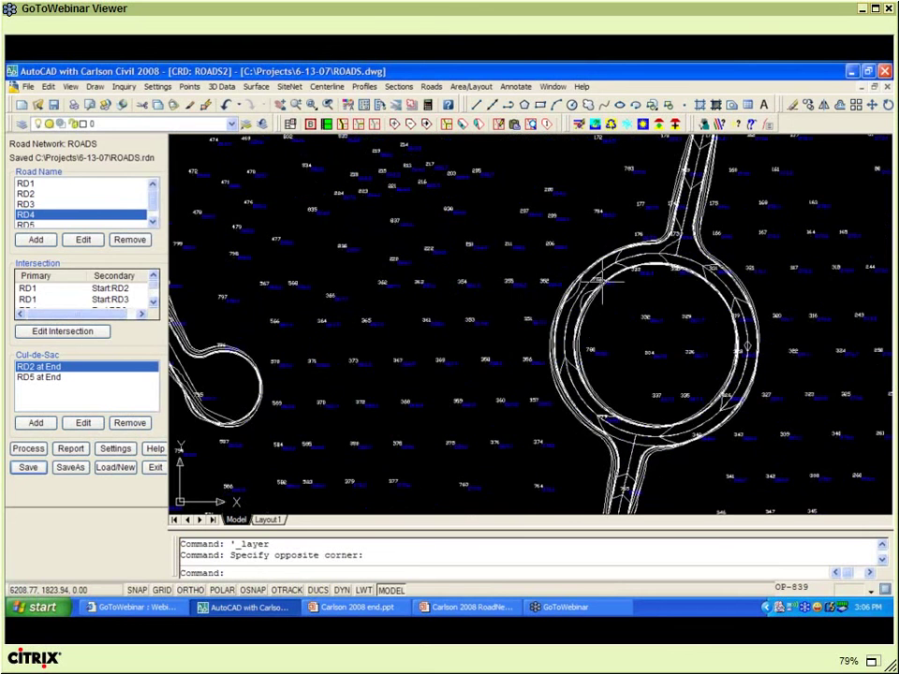
scroll(600, 284, "down", 4)
left_click(376, 123)
left_click(582, 195)
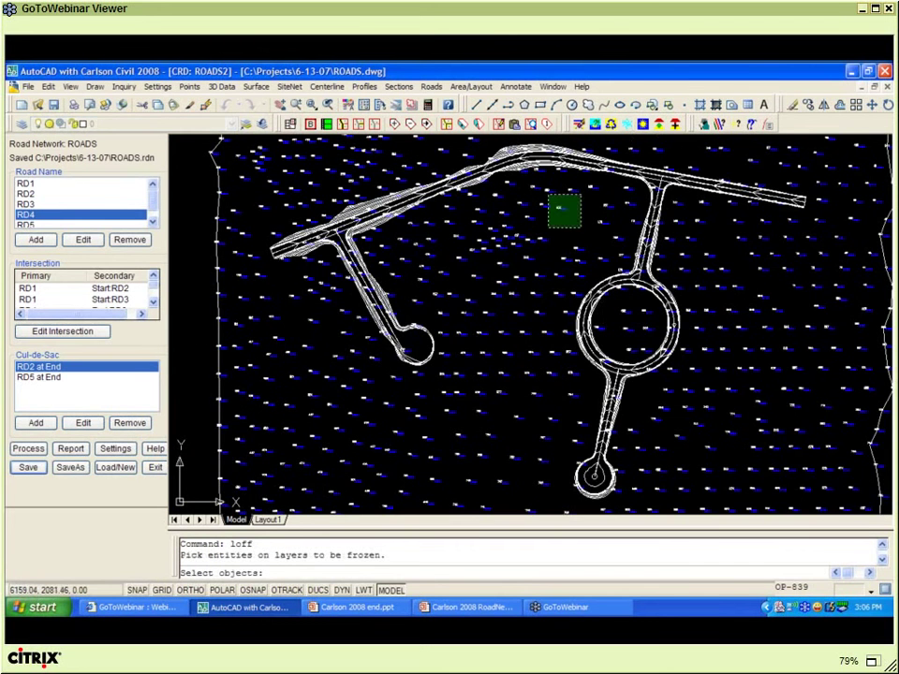
left_click(545, 227)
key("Return")
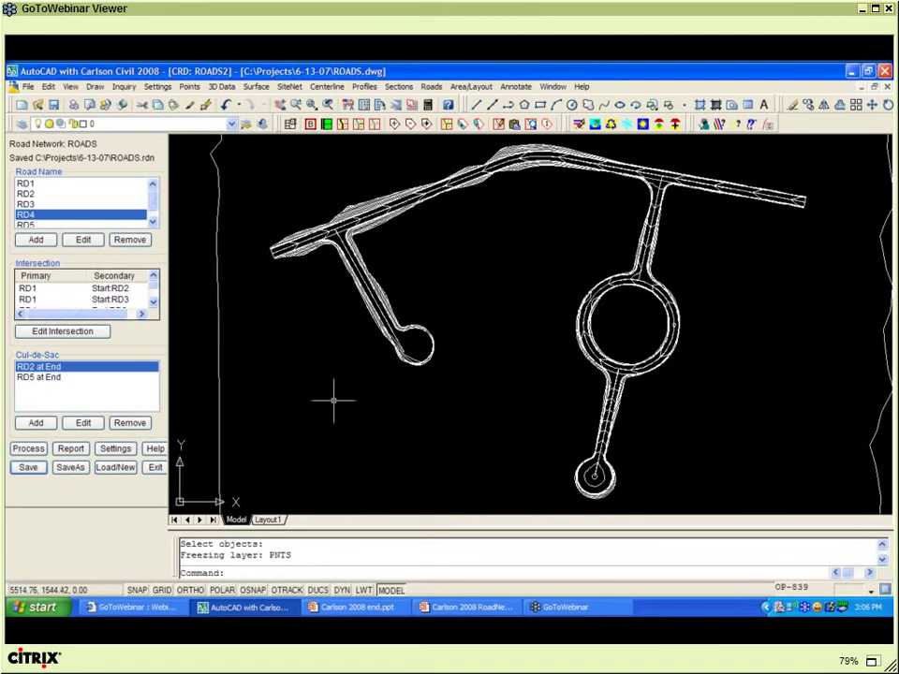
- Review RD4's road inputs (template ROAD.tpl, no optional files), close unchanged, and zoom out
left_click(83, 240)
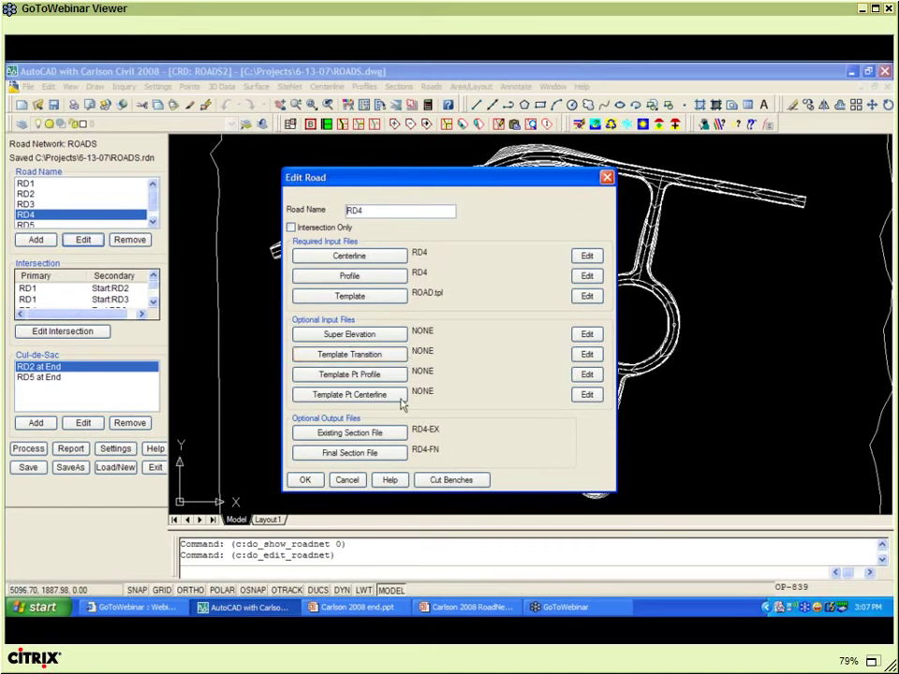
left_click(304, 479)
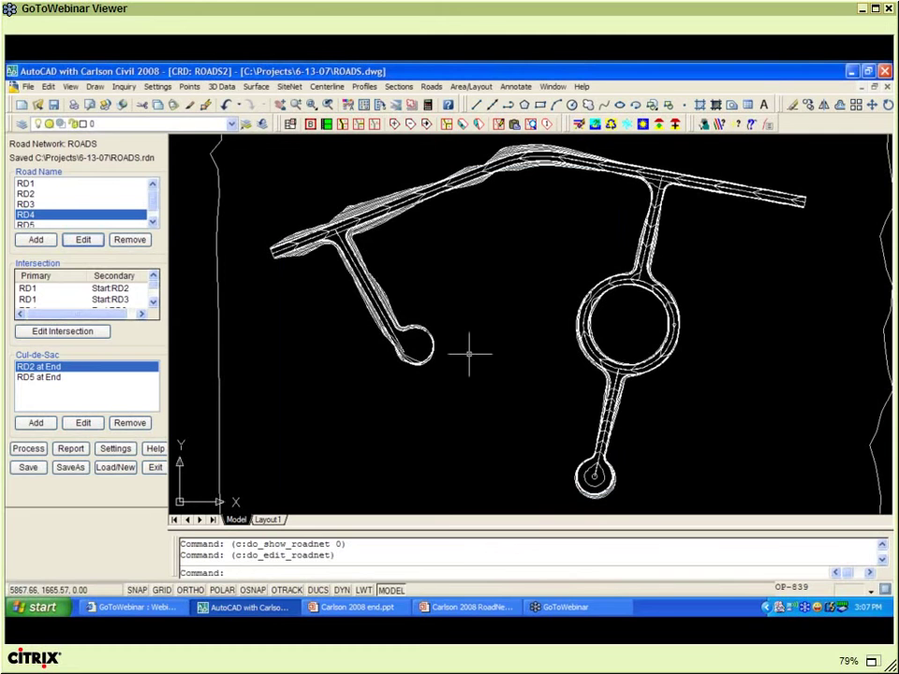
scroll(469, 353, "down", 2)
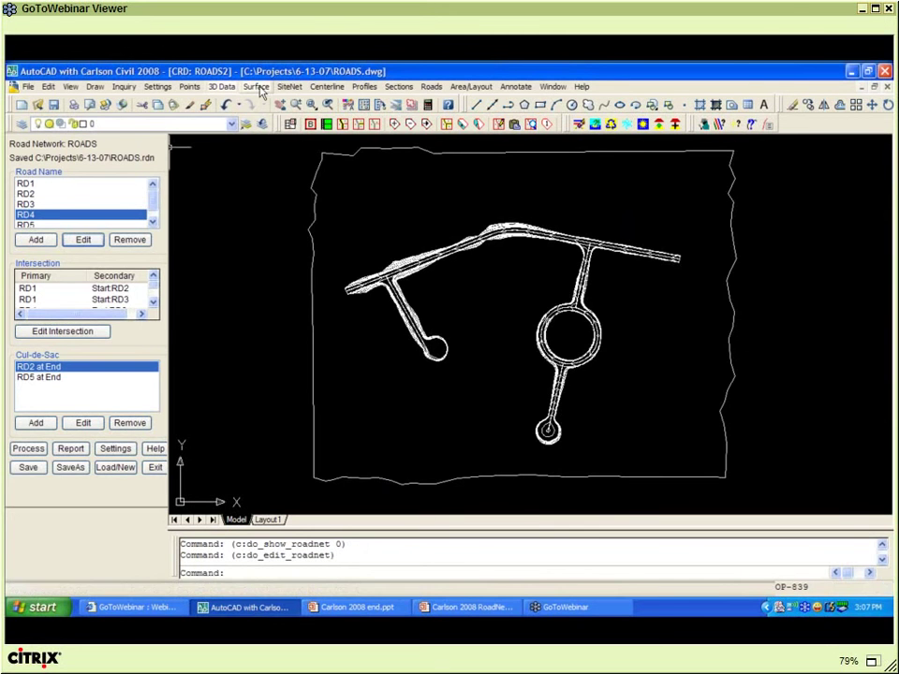
- Start Surface 3D FlyOver with Eg.tin loaded as the reference surface
left_click(261, 91)
mouse_move(280, 404)
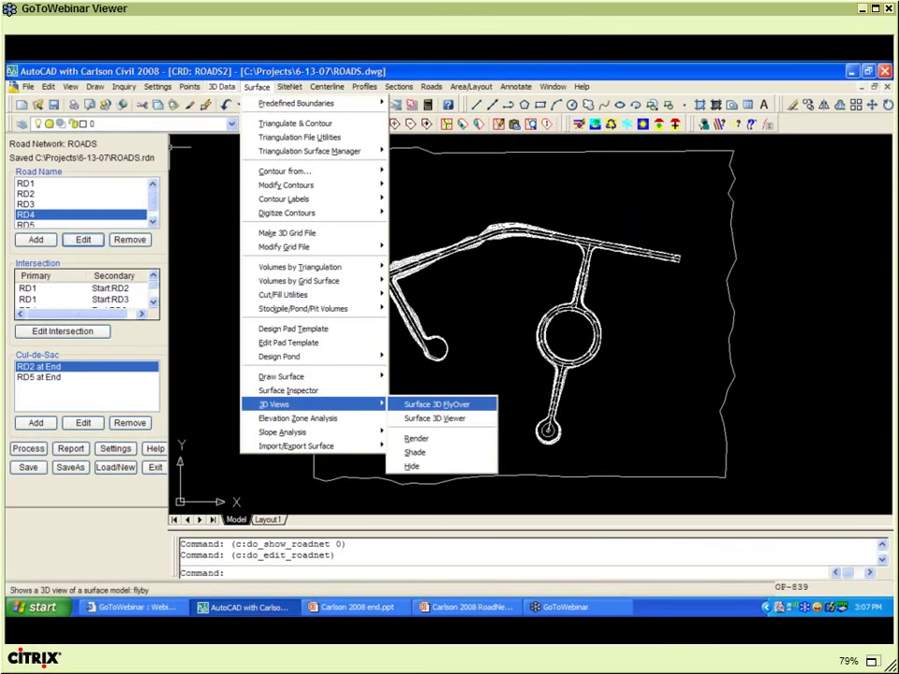
left_click(442, 404)
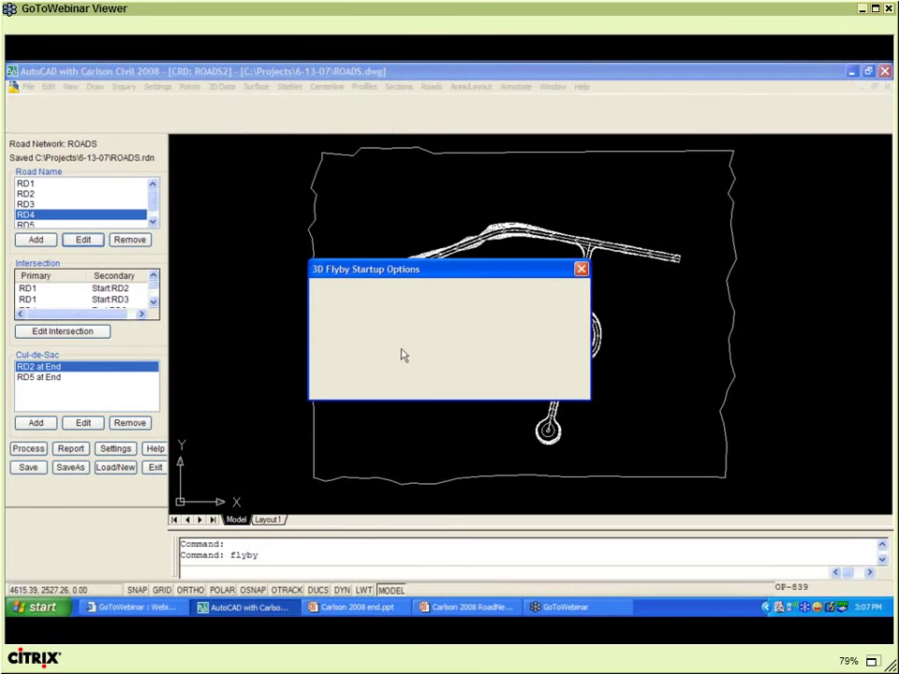
left_click(557, 368)
left_click(566, 263)
left_click(241, 480)
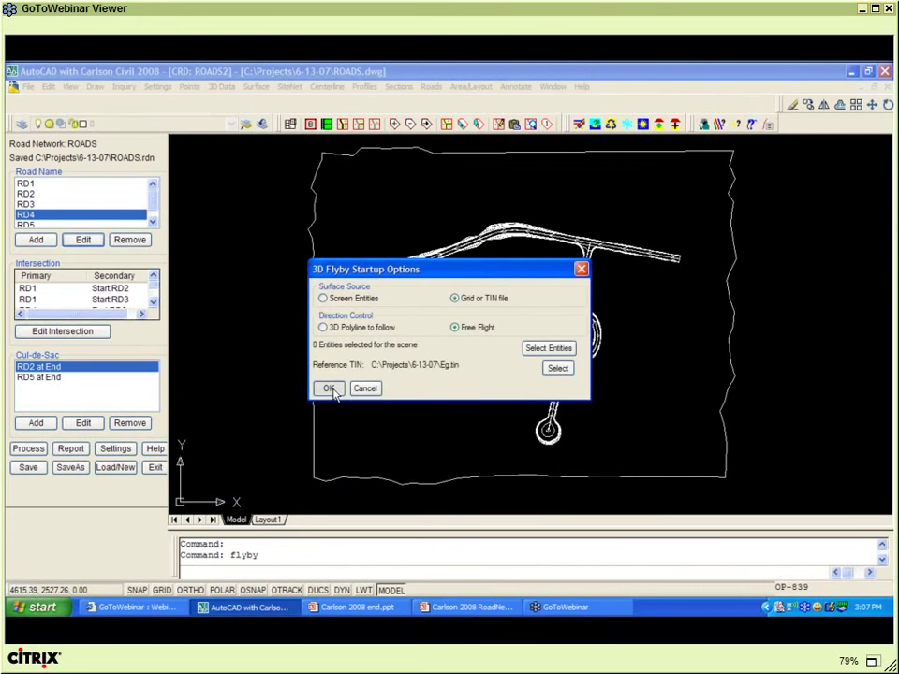
- Pick the start and direction points and load ROADS.tin into the drive simulation
left_click(330, 389)
left_click(332, 388)
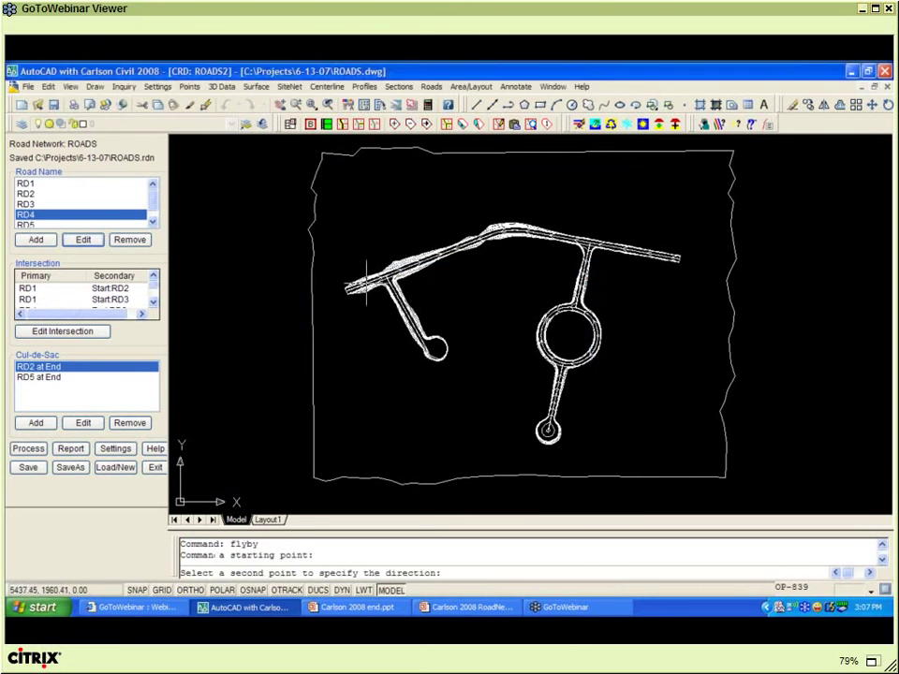
left_click(554, 274)
left_click(560, 272)
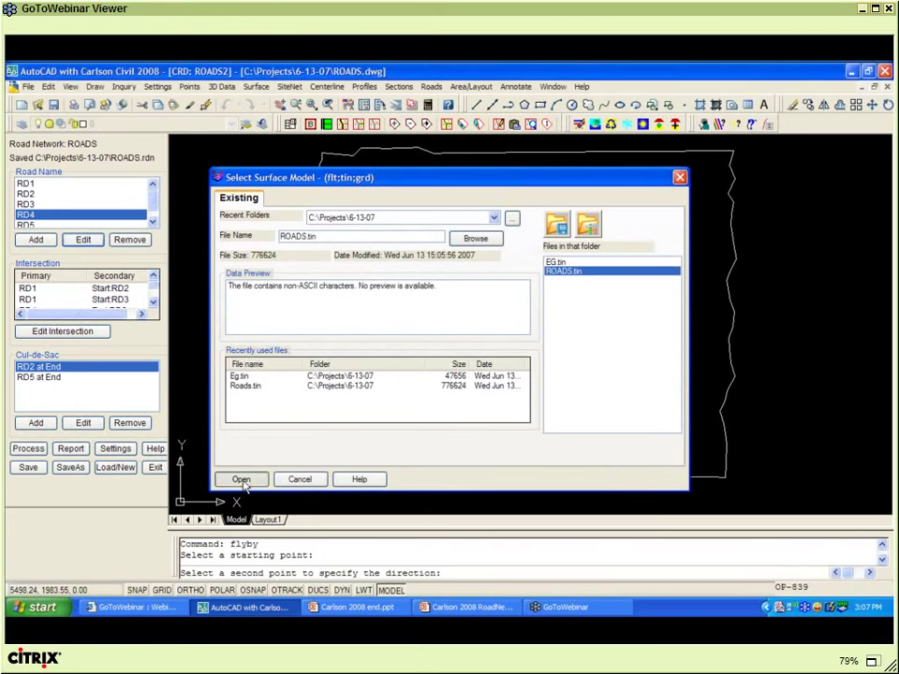
left_click(240, 479)
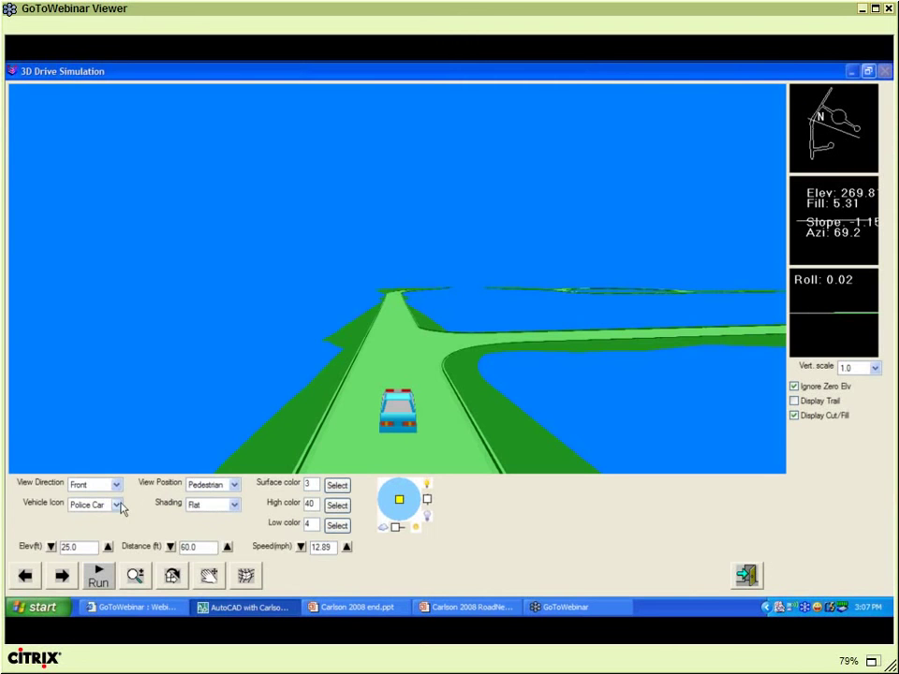
- Switch the vehicle to a sedan, return to Front view, and keep speed at 12.89 mph
left_click(119, 506)
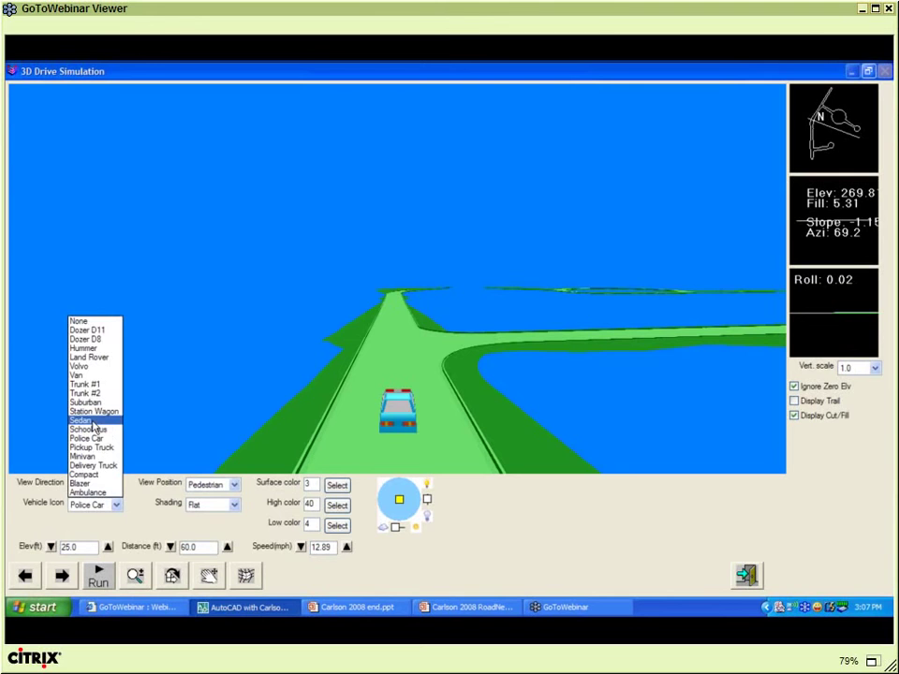
left_click(94, 422)
left_click(117, 485)
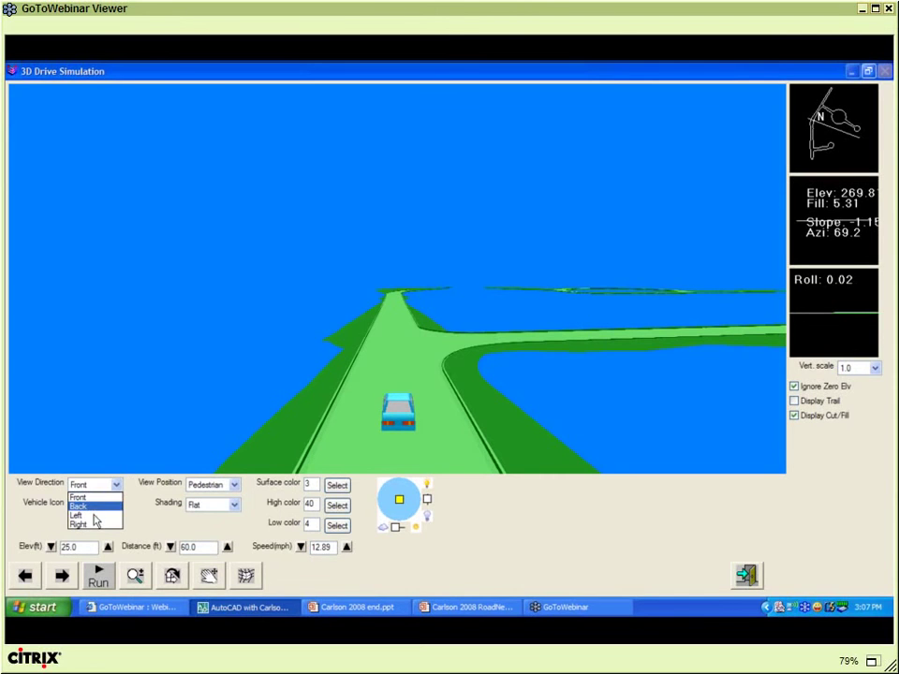
left_click(94, 516)
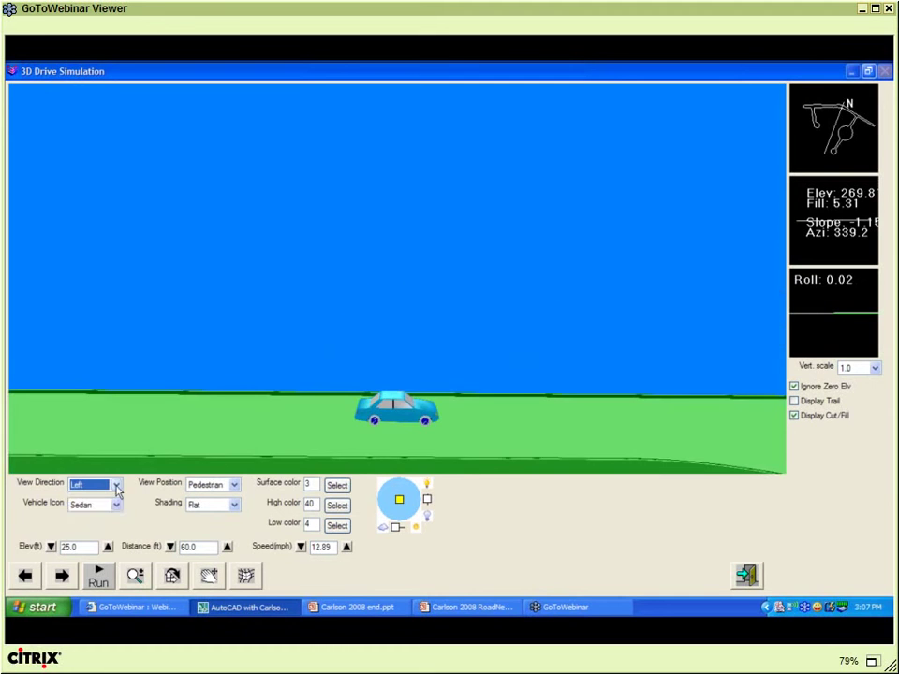
left_click(117, 485)
left_click(96, 499)
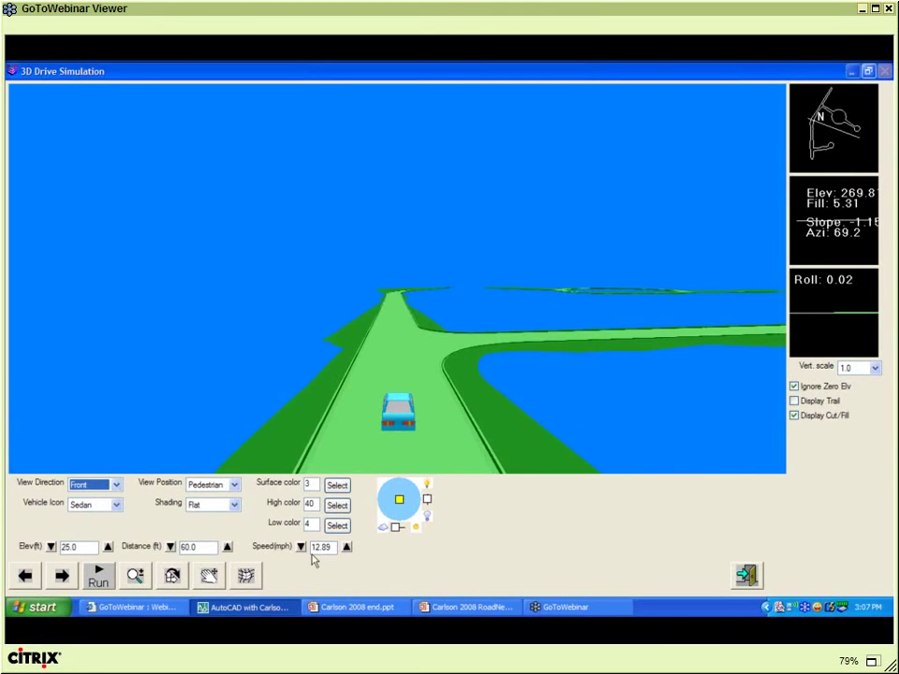
left_click(345, 546)
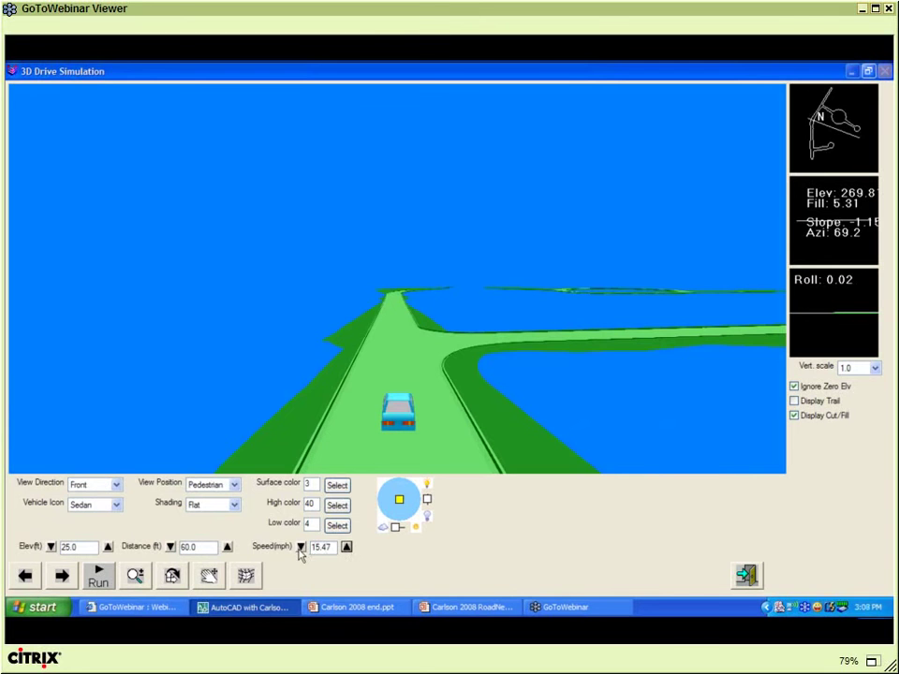
left_click(301, 546)
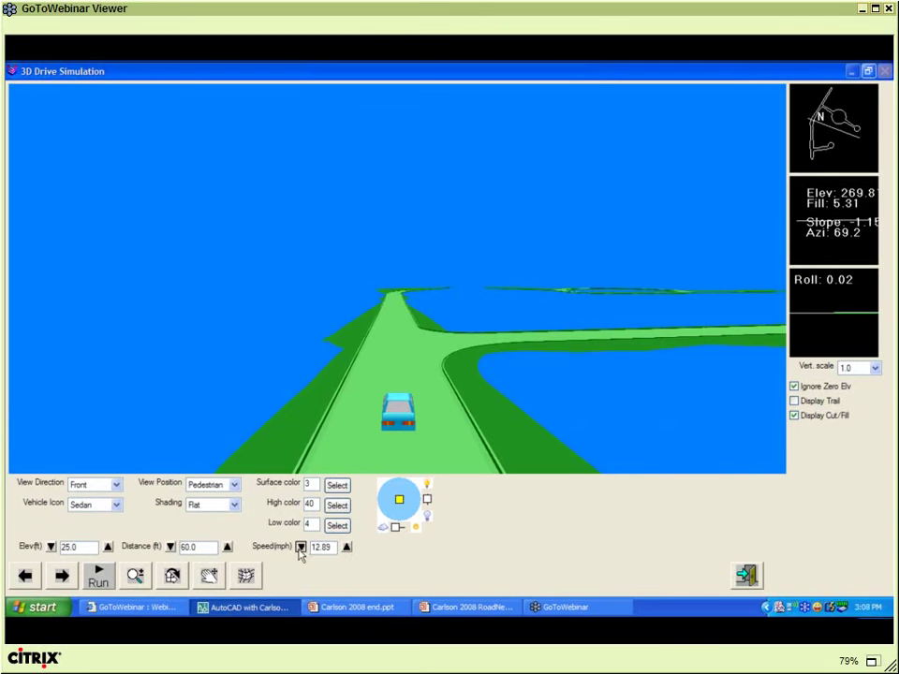
- Drive the sedan along ROADS.tin, setting vertical exaggeration to 3.0 and restarting the run
left_click(99, 578)
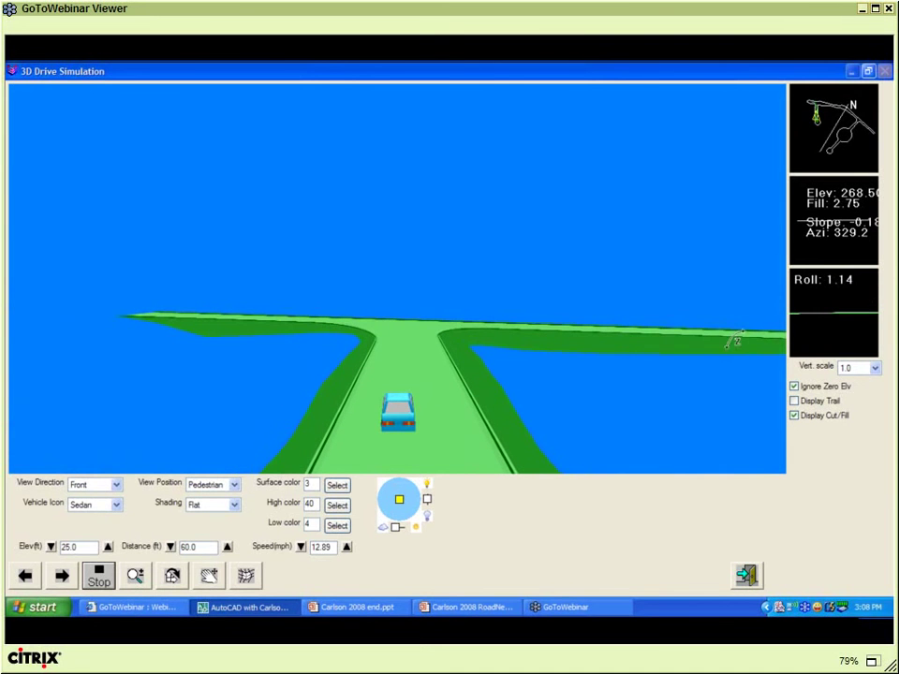
left_click(875, 368)
left_click(847, 384)
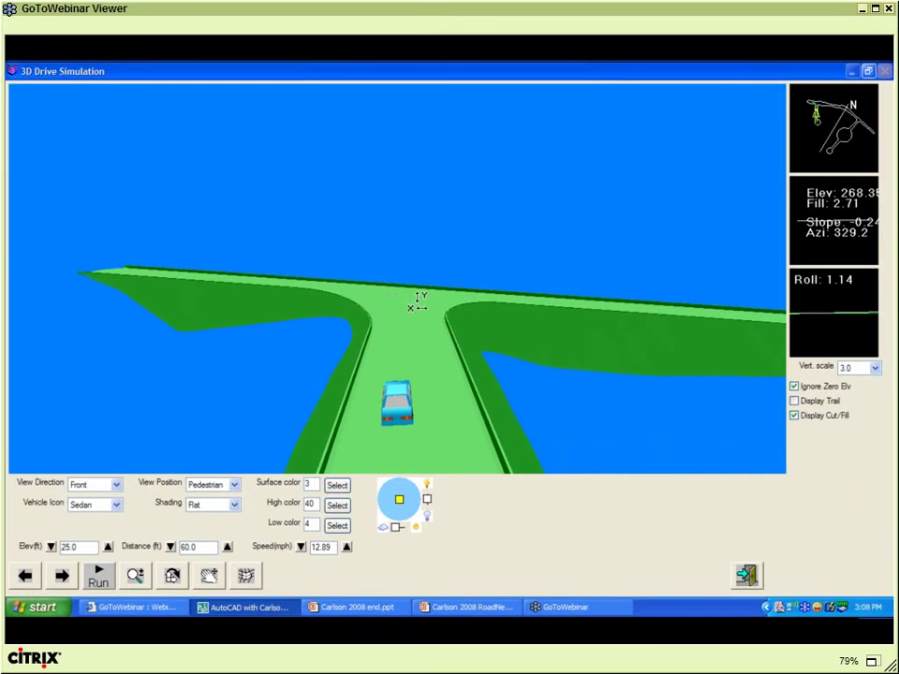
left_click(99, 577)
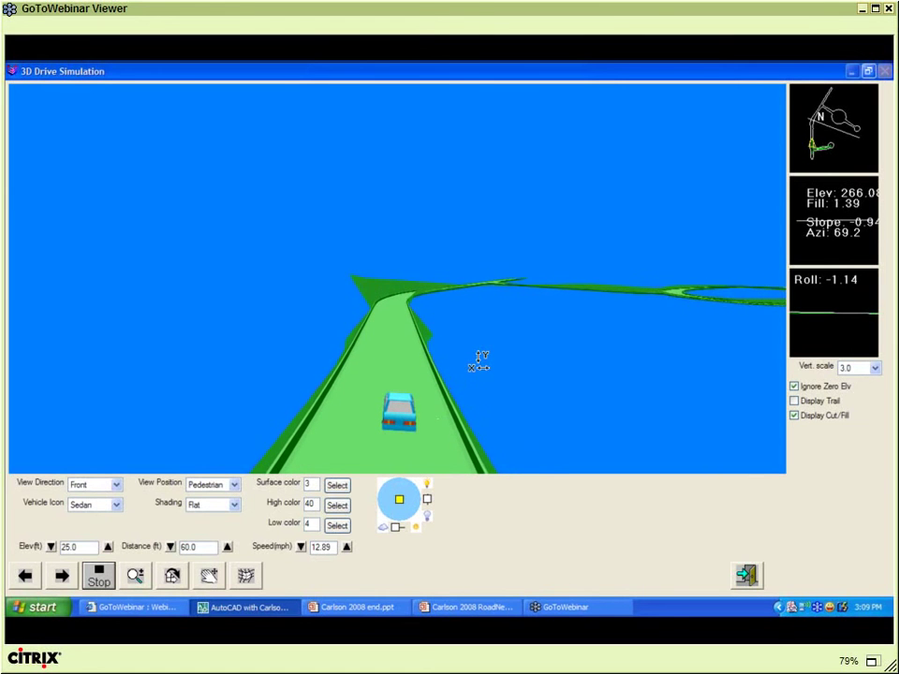
- Raise speed to 22.27 mph, set vertical scale 1.0, tilt the view, and pause past the roundabout
left_click(346, 547)
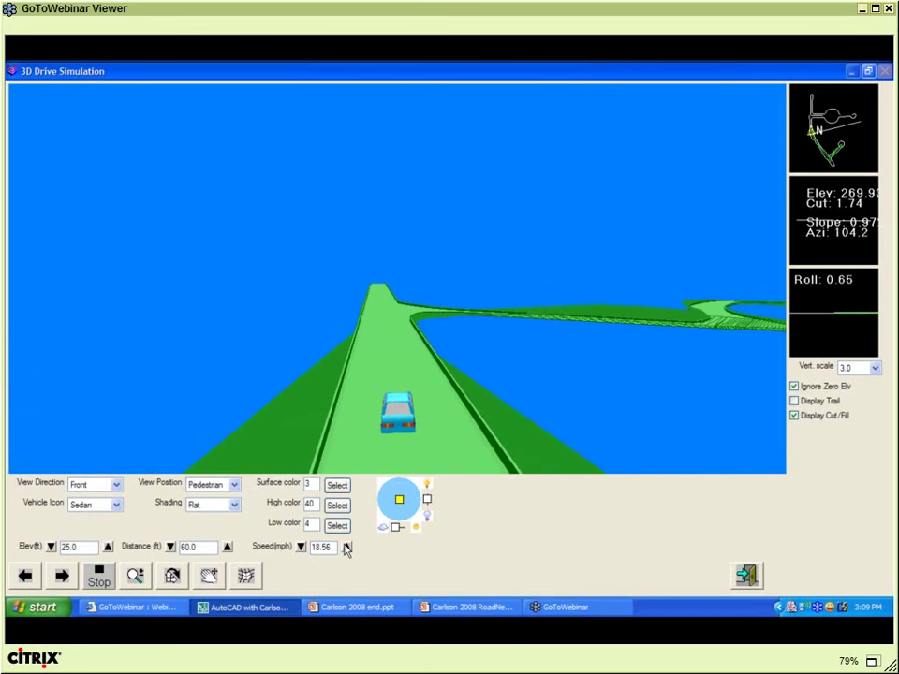
left_click(347, 547)
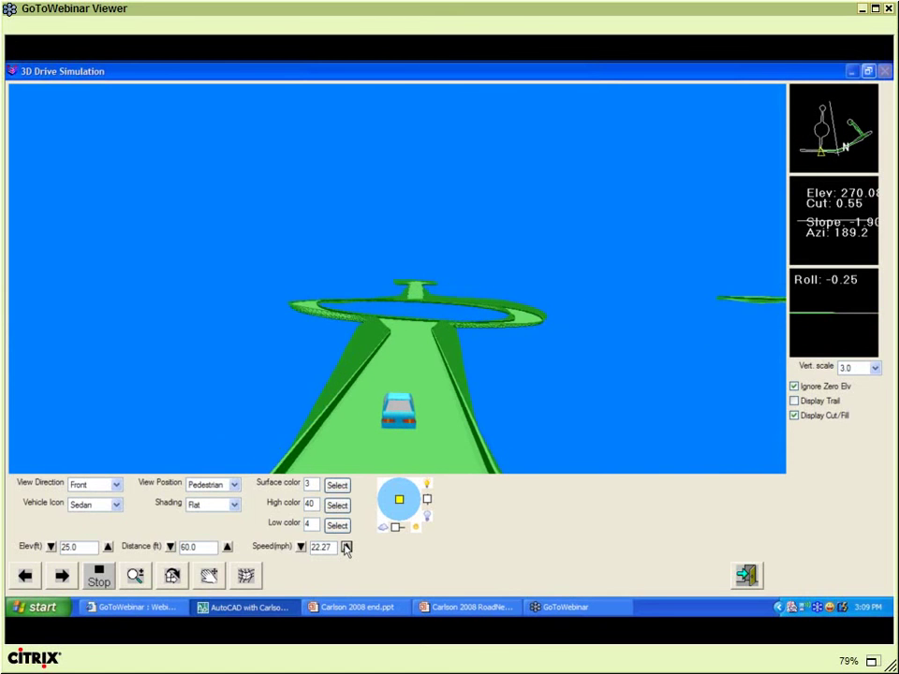
left_click(101, 576)
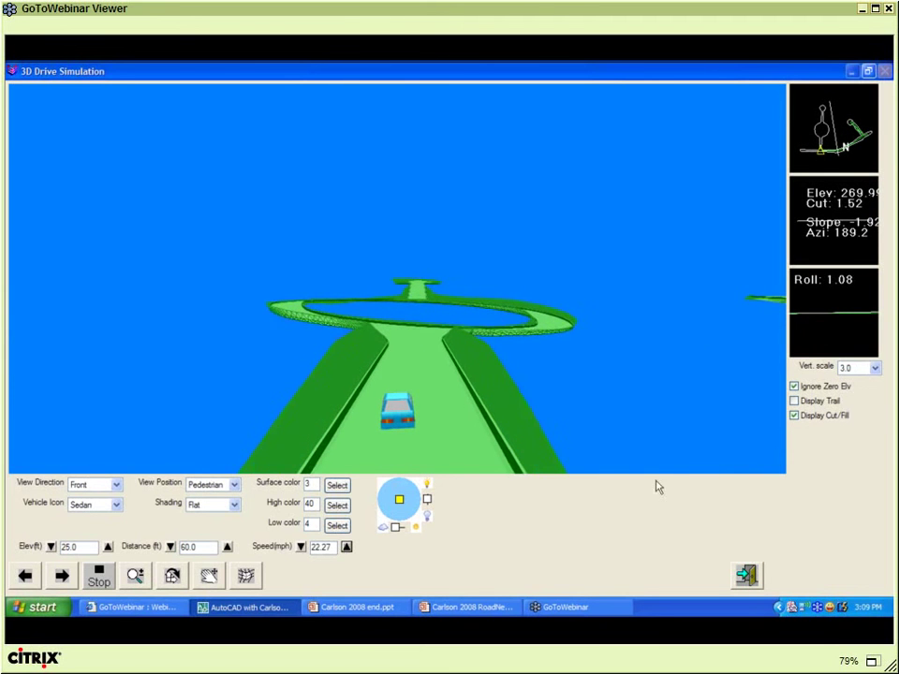
left_click(874, 367)
left_click(850, 381)
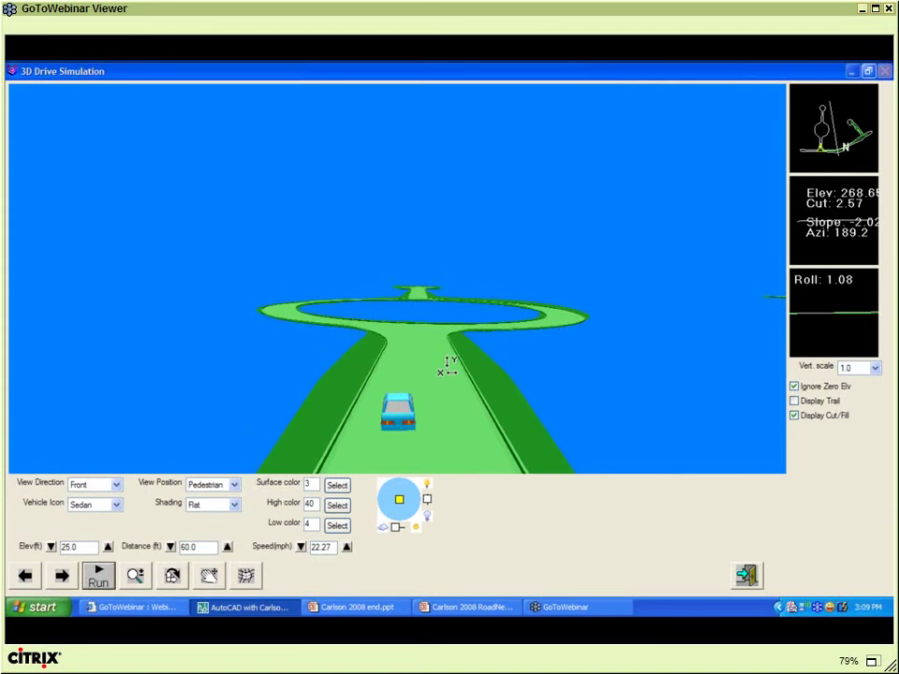
left_click(100, 577)
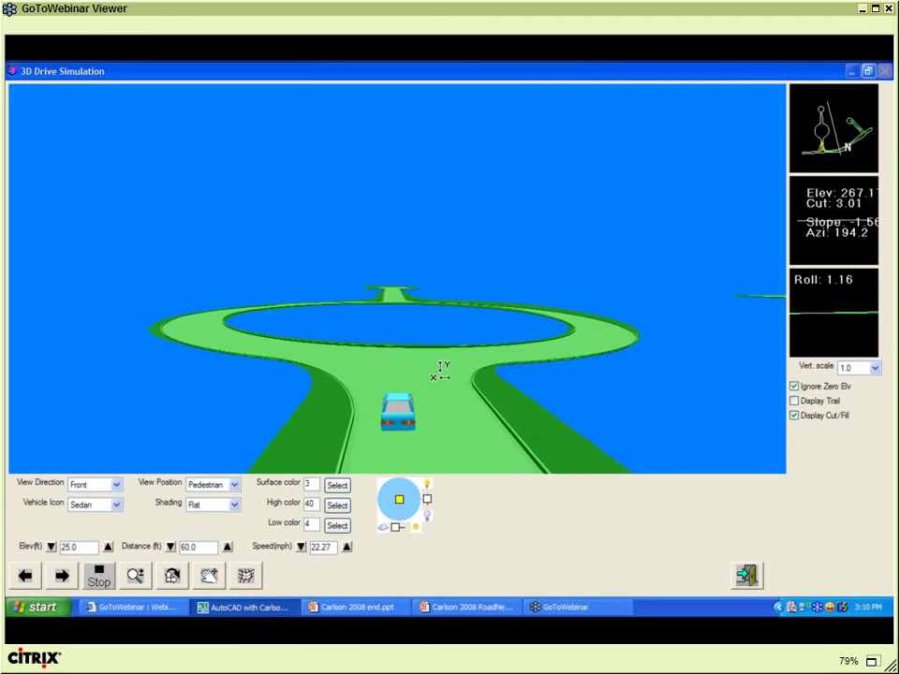
left_click_drag(441, 371, 437, 415)
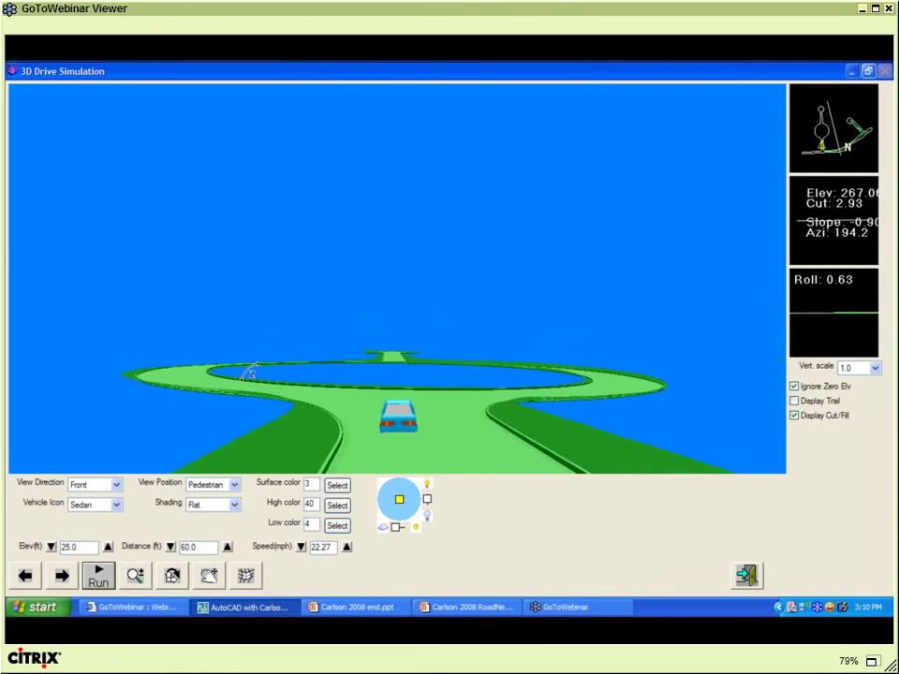
left_click(99, 579)
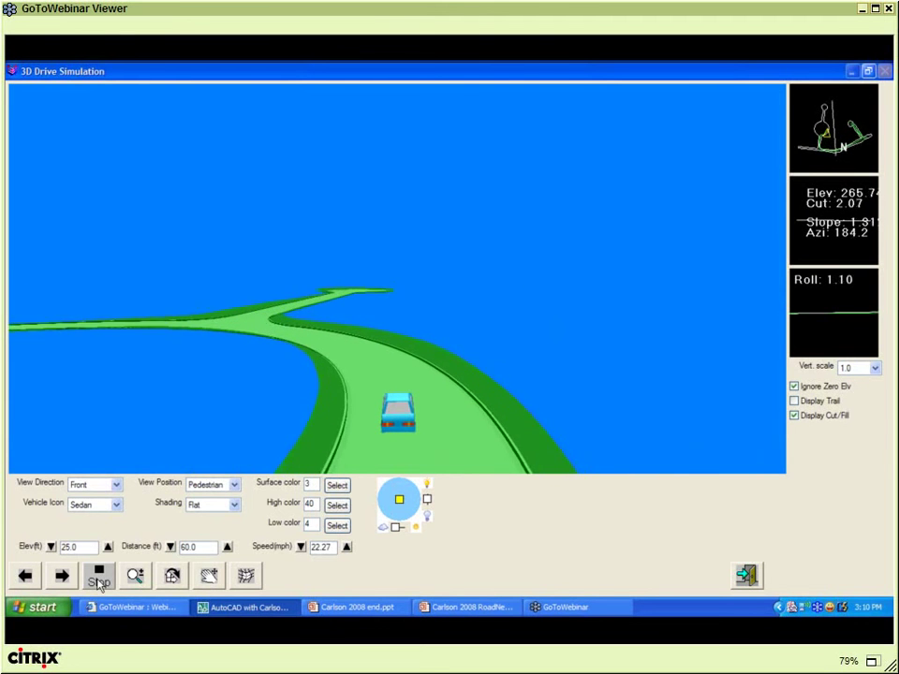
left_click(99, 581)
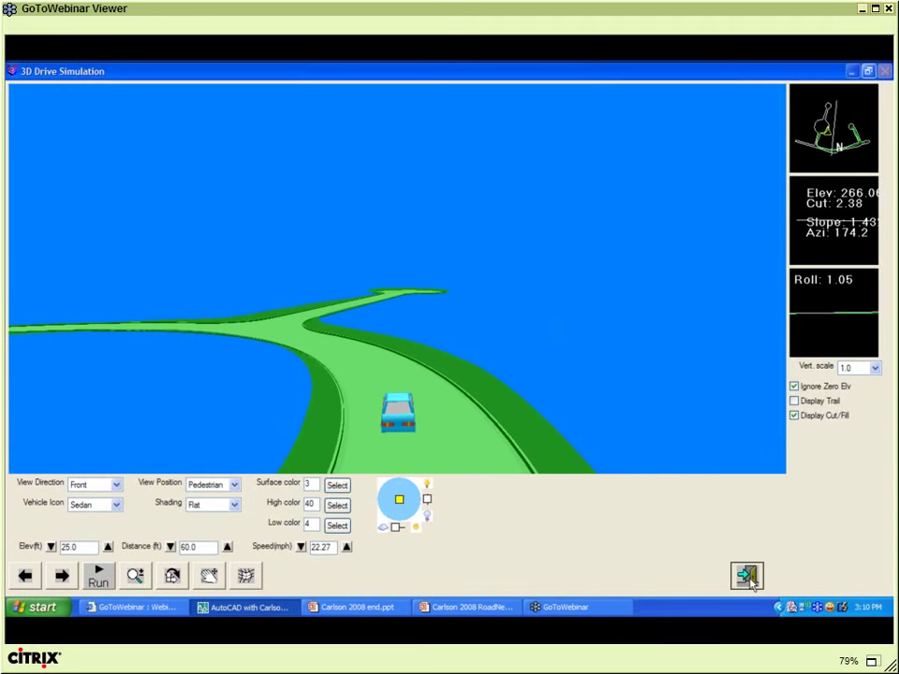
- Exit the drive simulation, save the road network, and return to the ROADS.dwg plan
left_click(748, 576)
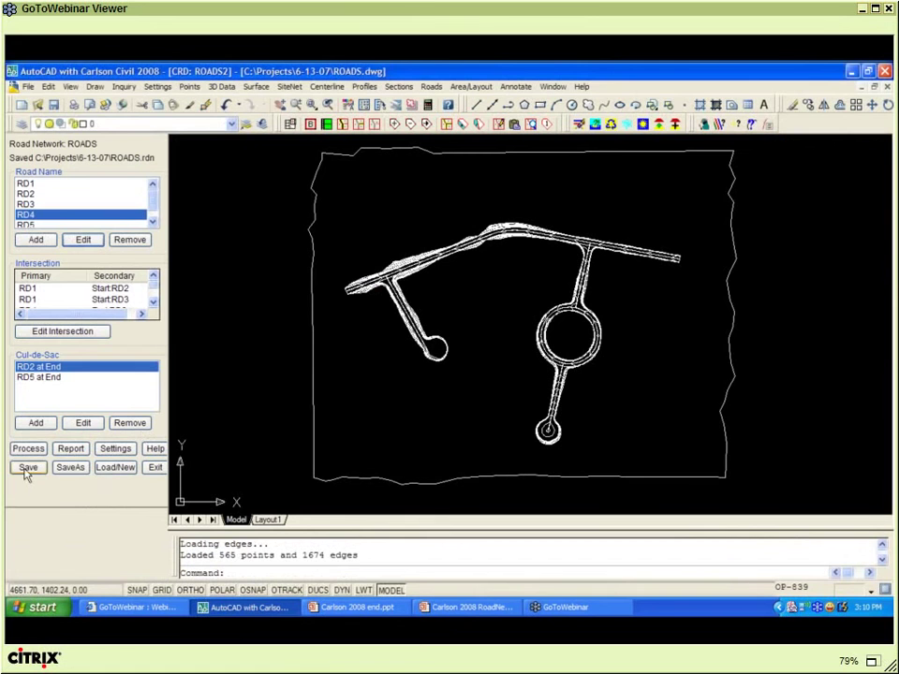
left_click(28, 468)
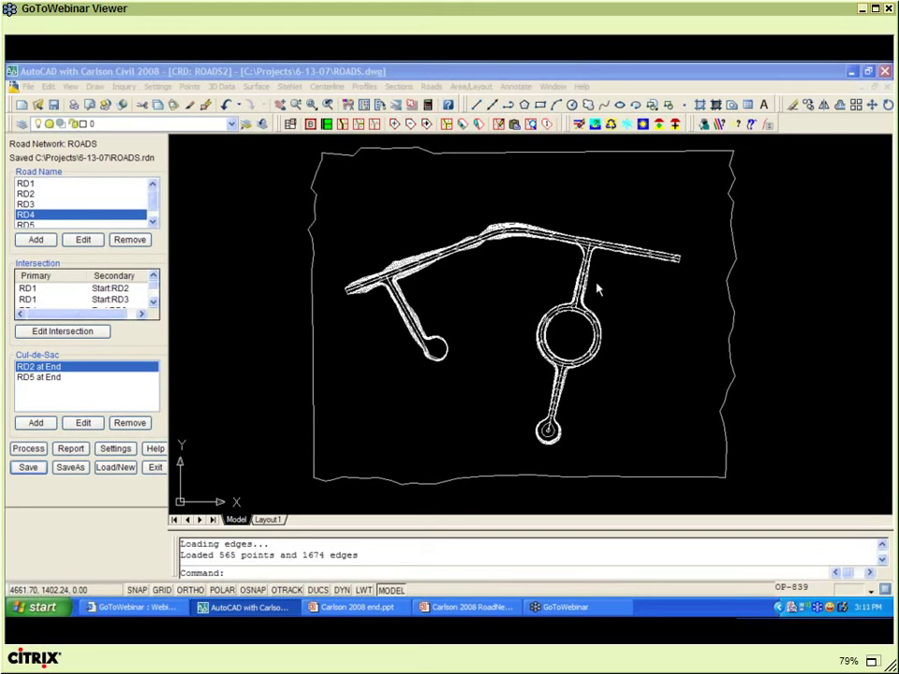
left_click(610, 288)
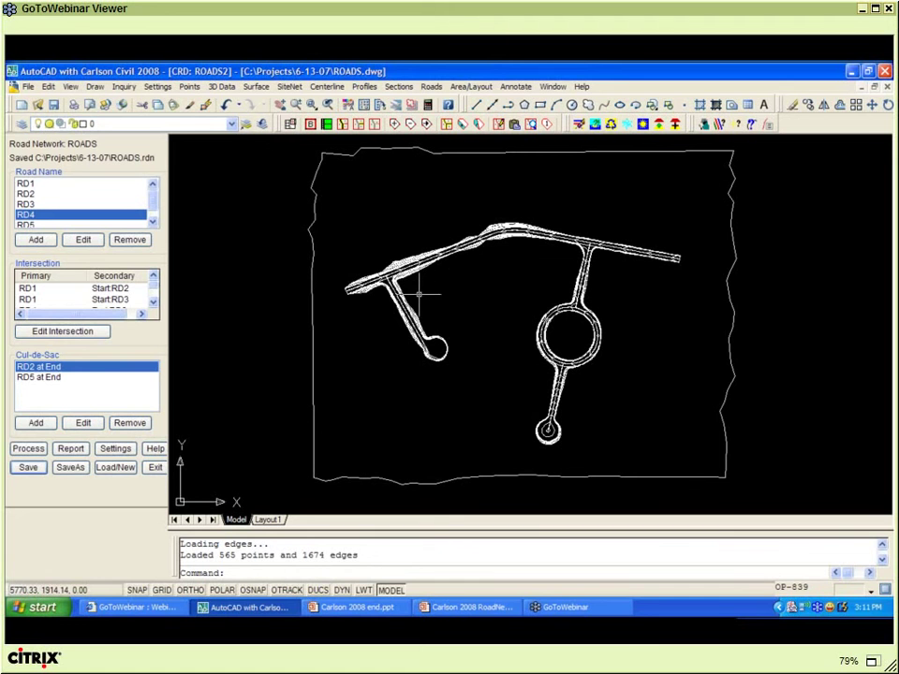
left_click(28, 88)
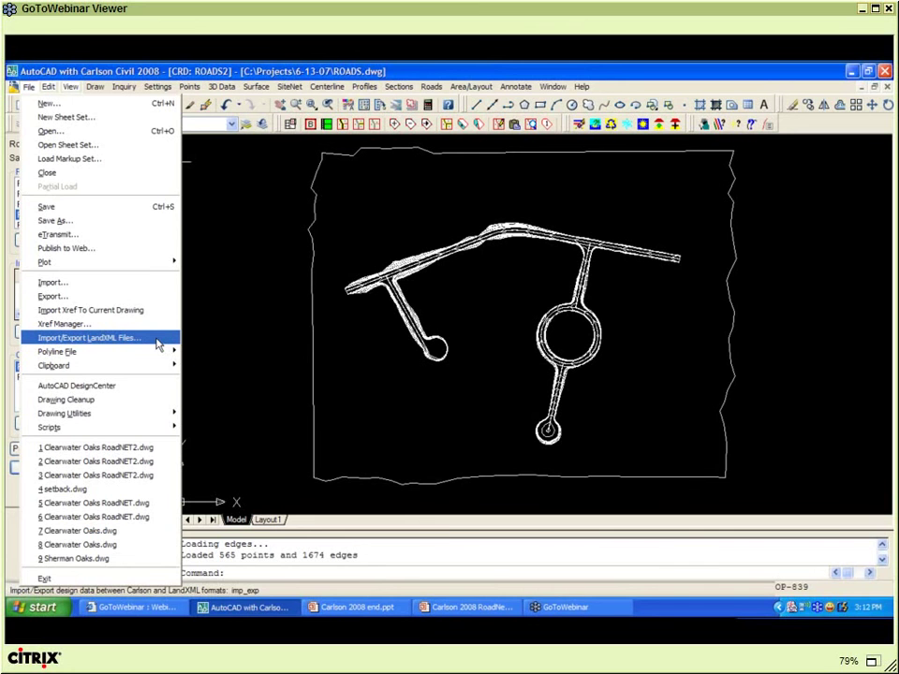
left_click(276, 325)
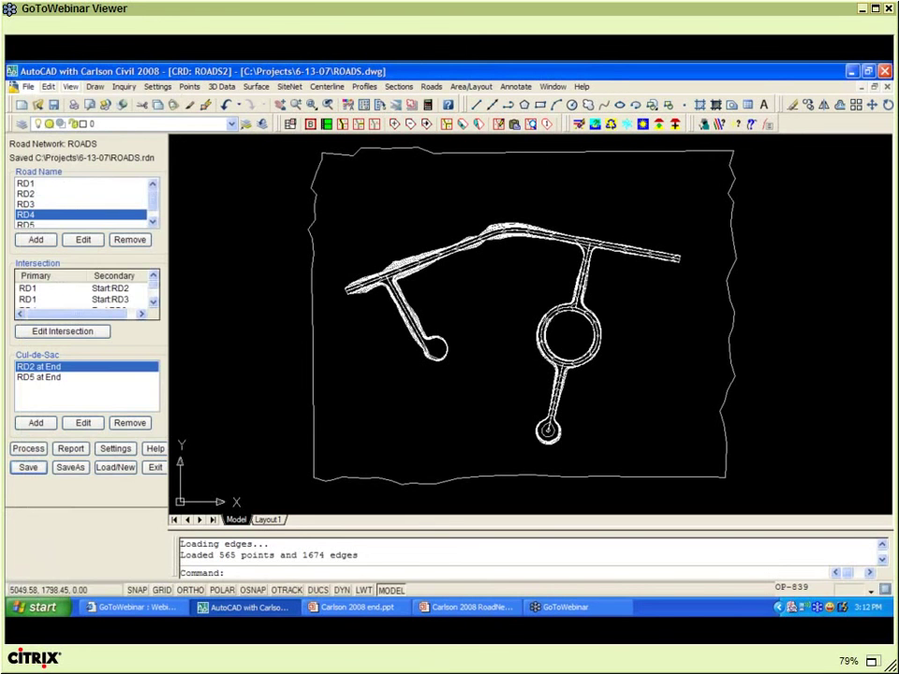
left_click(274, 325)
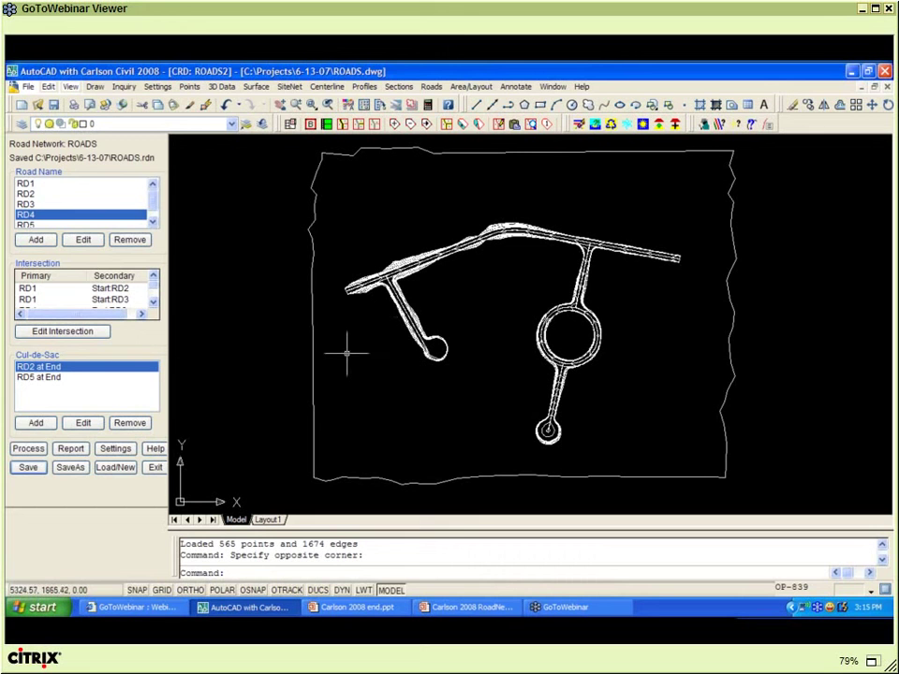
- Open My Computer's System Properties from the Start menu, then cancel it
left_click(42, 608)
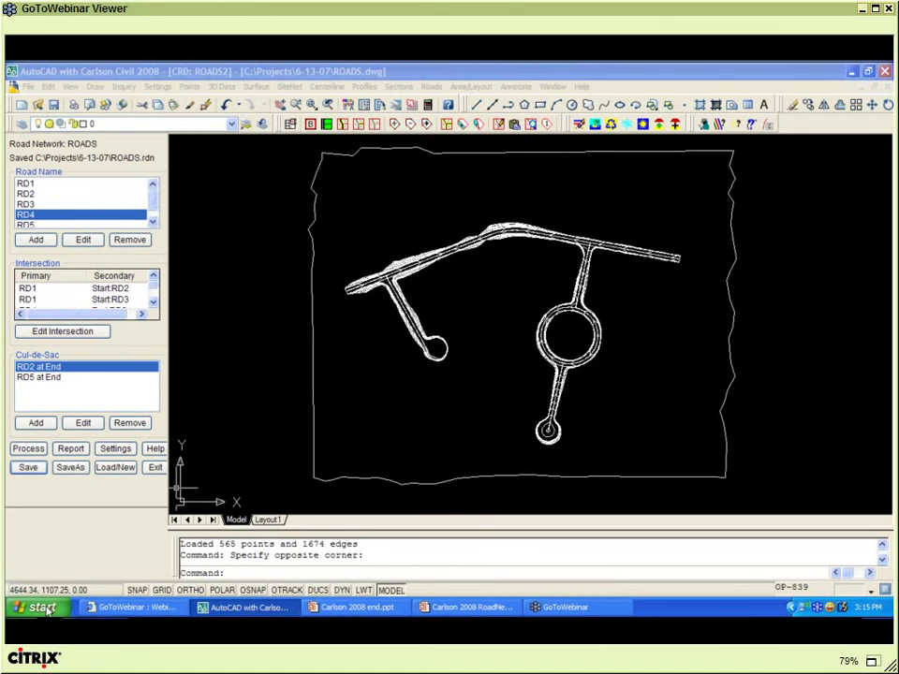
right_click(184, 348)
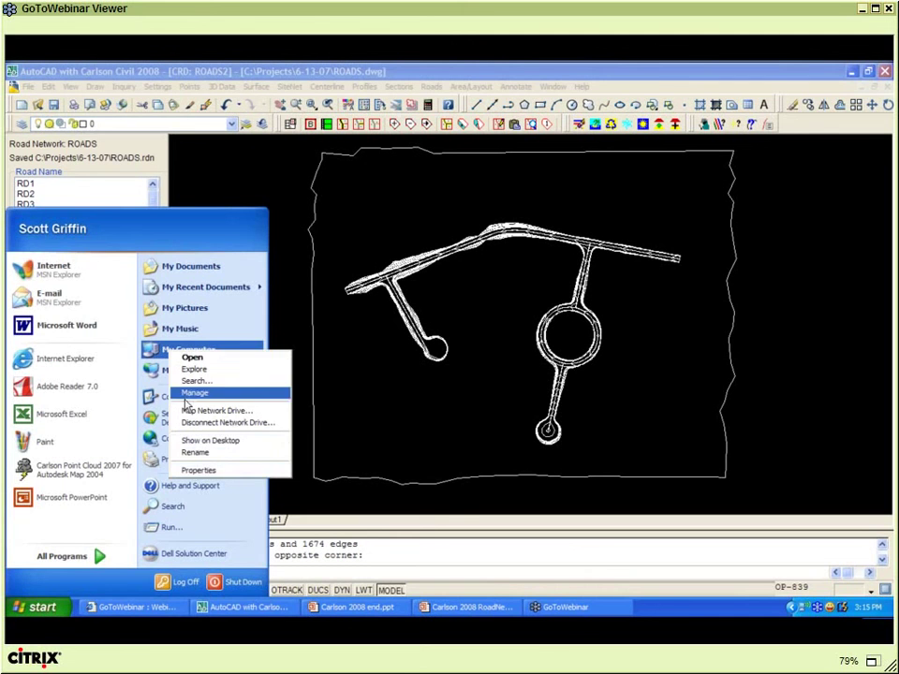
left_click(200, 471)
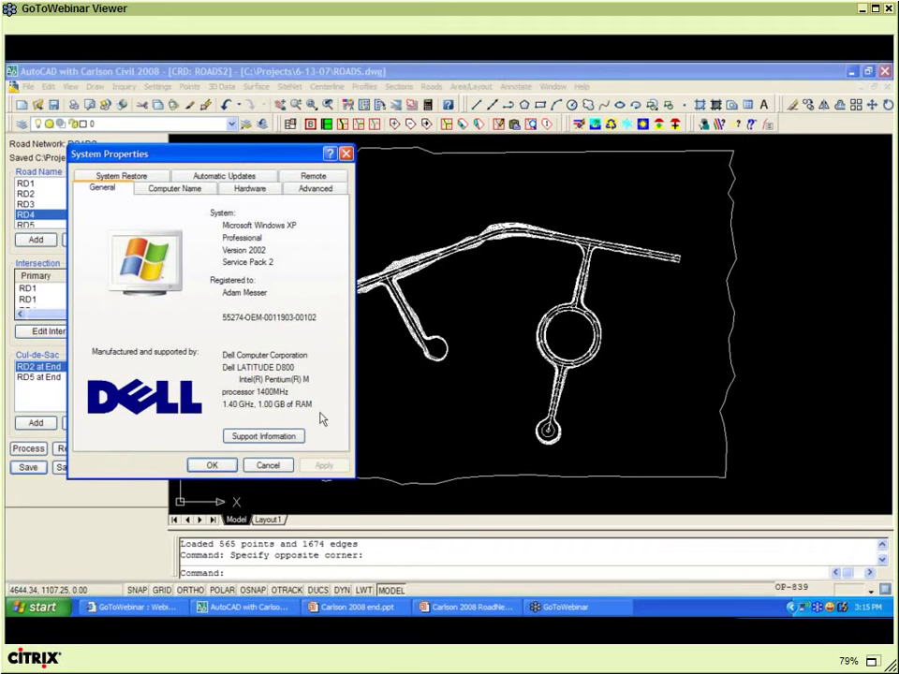
left_click(272, 467)
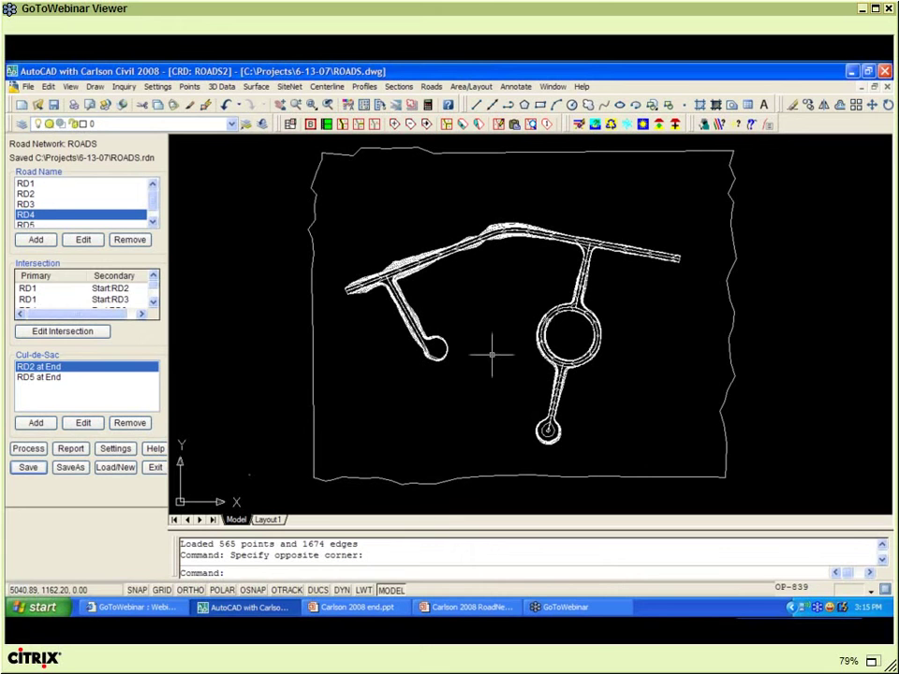
- Zoom in on the plan and exit the Road Network panel to unload the editor
scroll(502, 332, "up", 2)
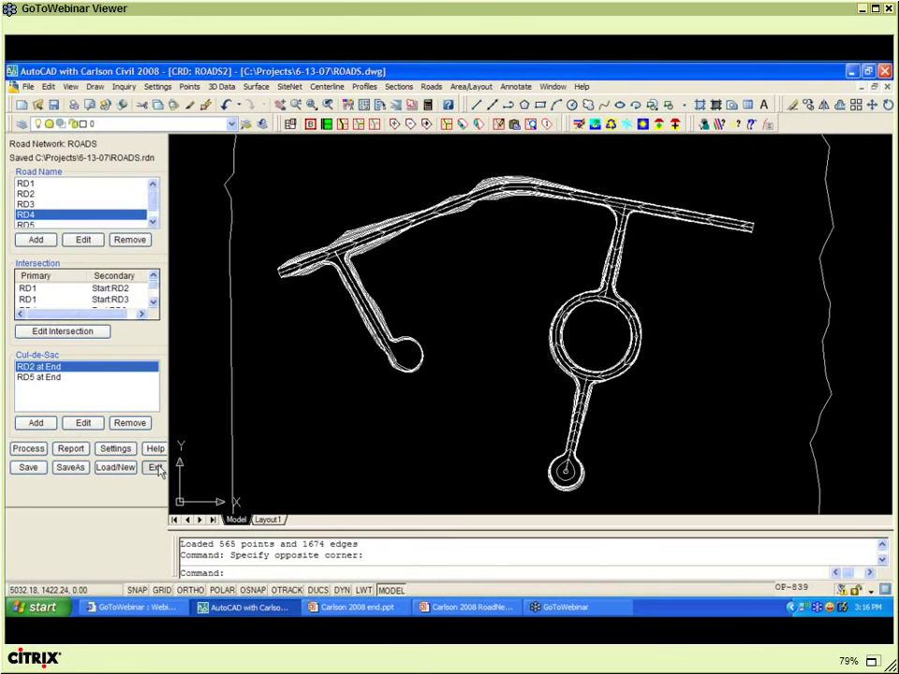
left_click(155, 468)
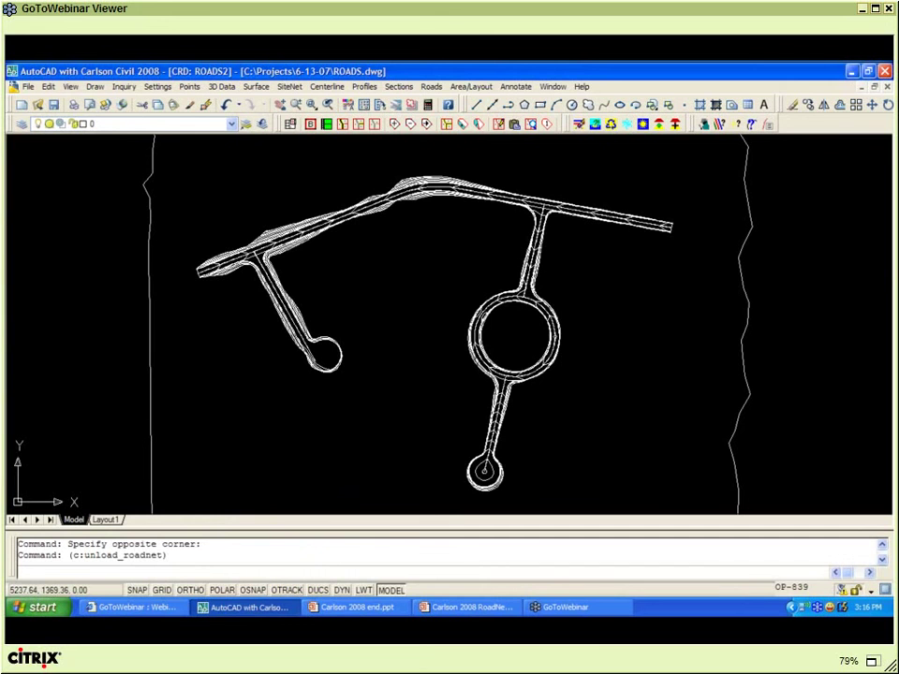
- Switch to the SUBD1 drawing with the condeland2 road network of OAK and Maple loaded
key("alt+Tab")
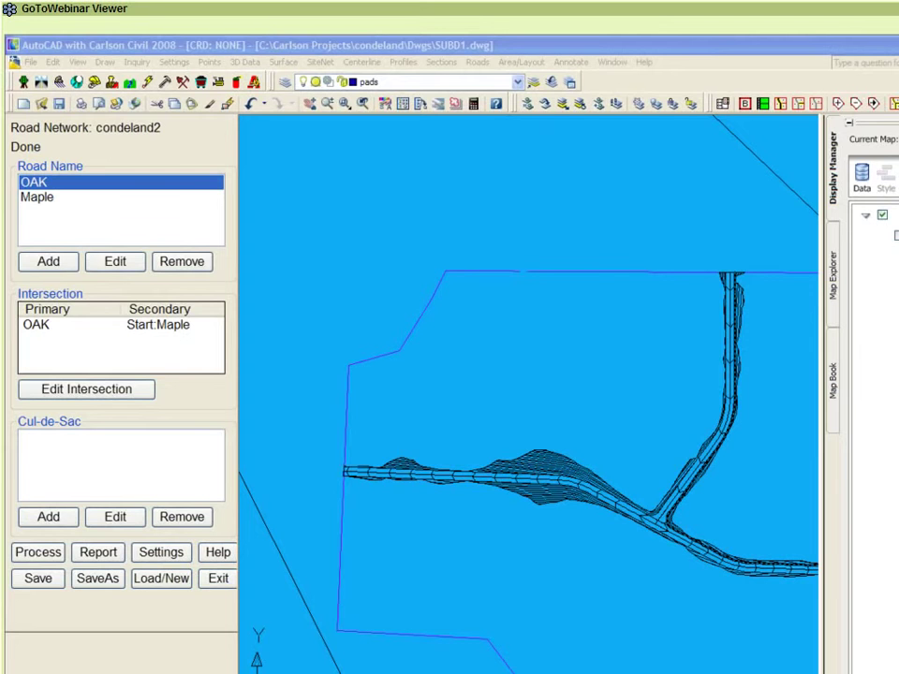
- Center the view on road OAK and draw the right-turnout.cl centerline on the default layer
middle_click_drag(564, 320, 516, 280)
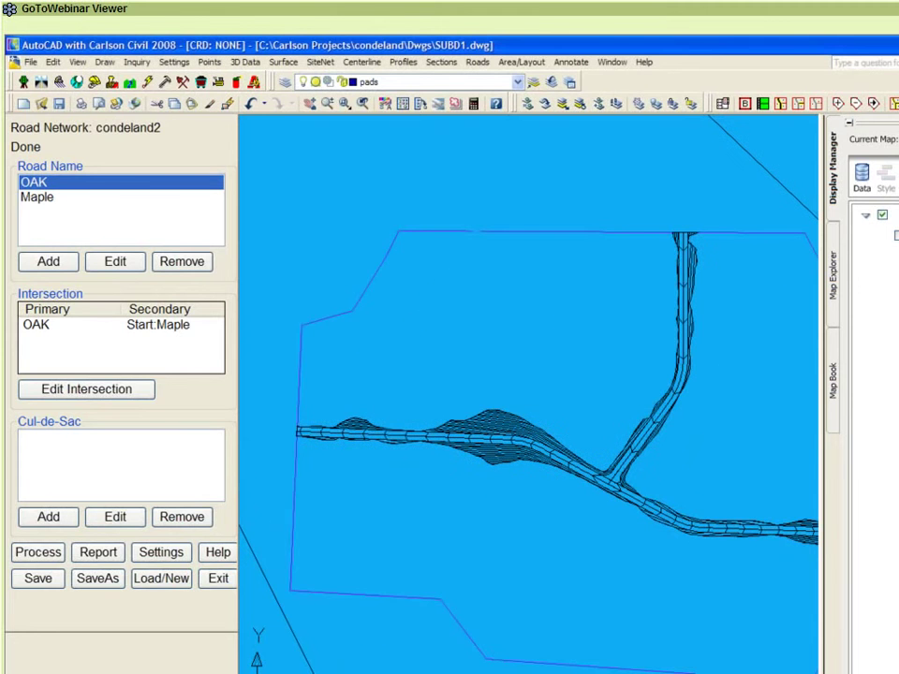
middle_click_drag(569, 311, 567, 305)
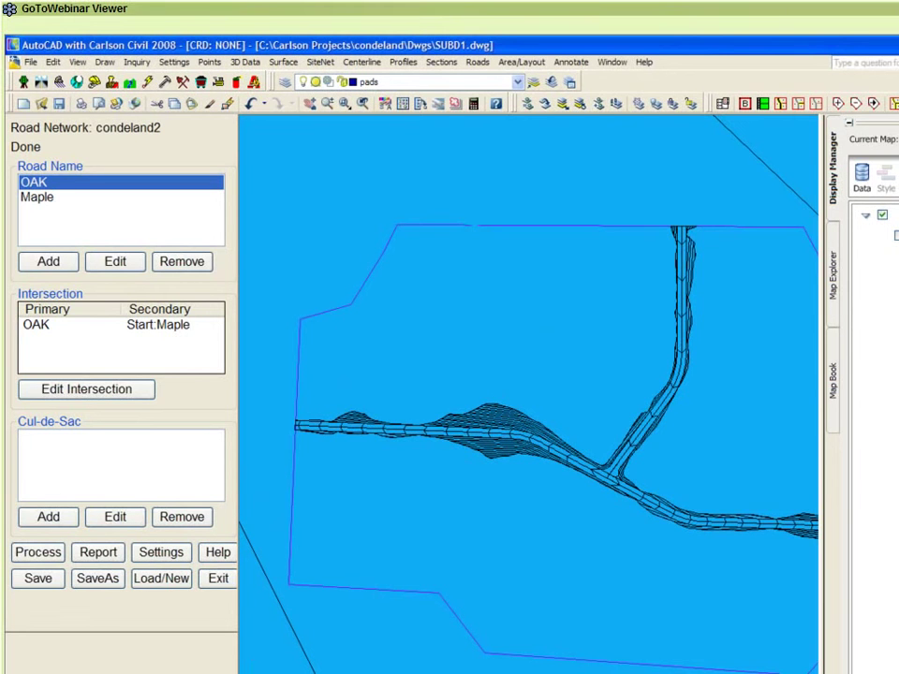
scroll(446, 454, "up", 2)
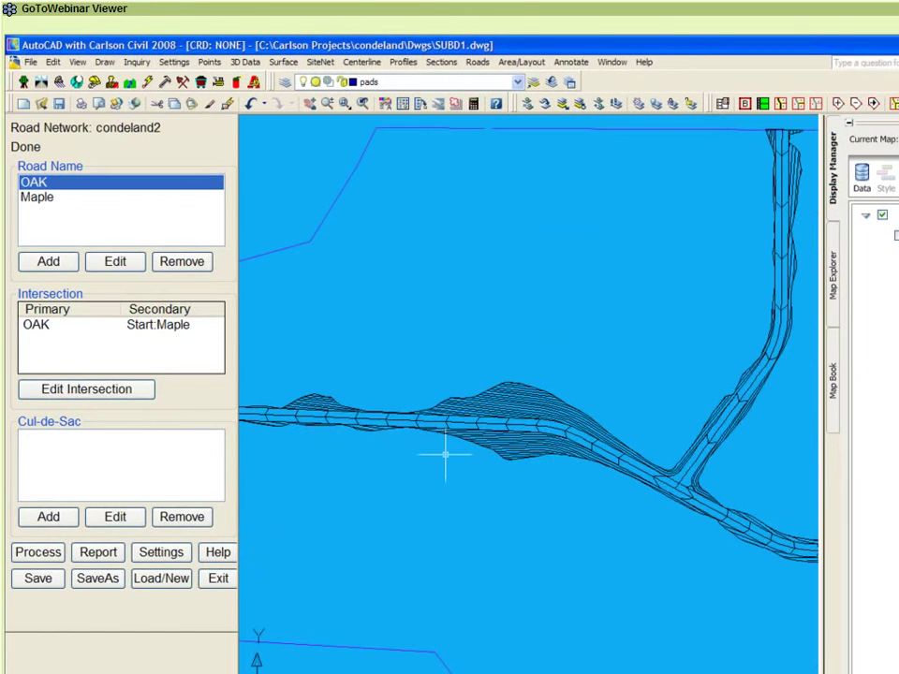
middle_click_drag(404, 464, 559, 467)
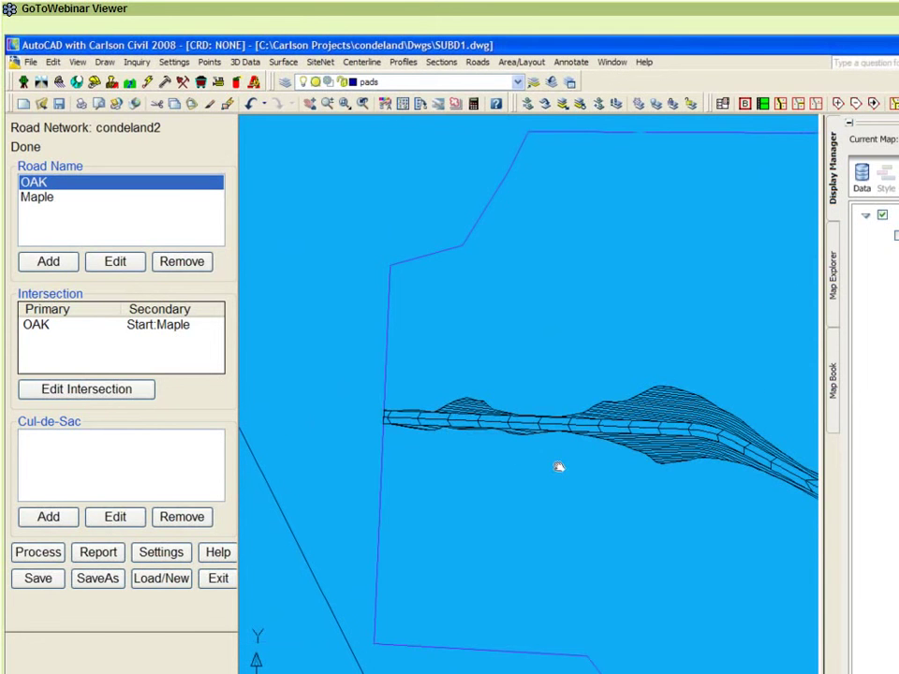
left_click(361, 61)
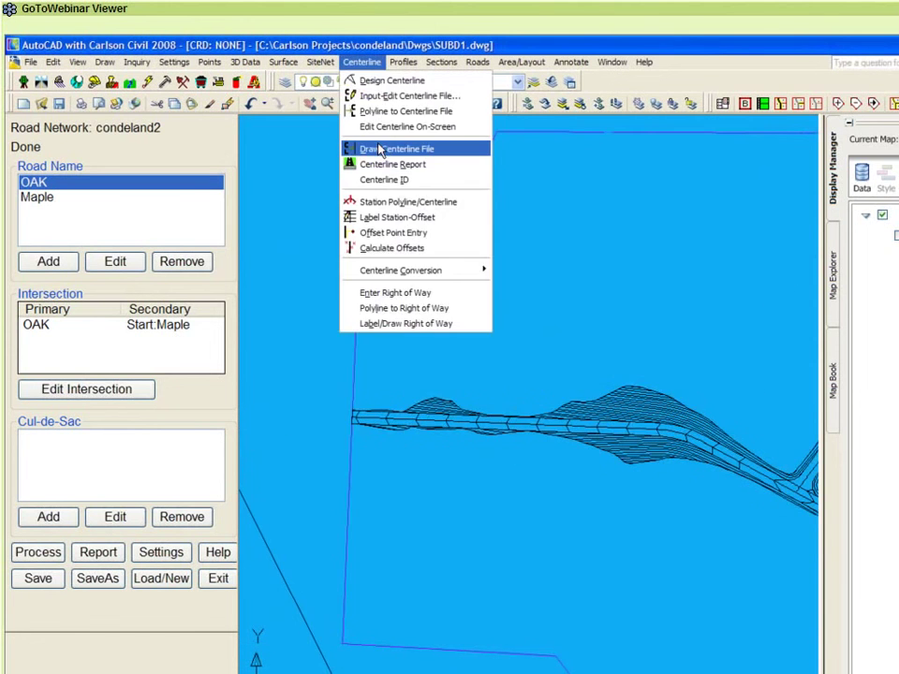
left_click(379, 150)
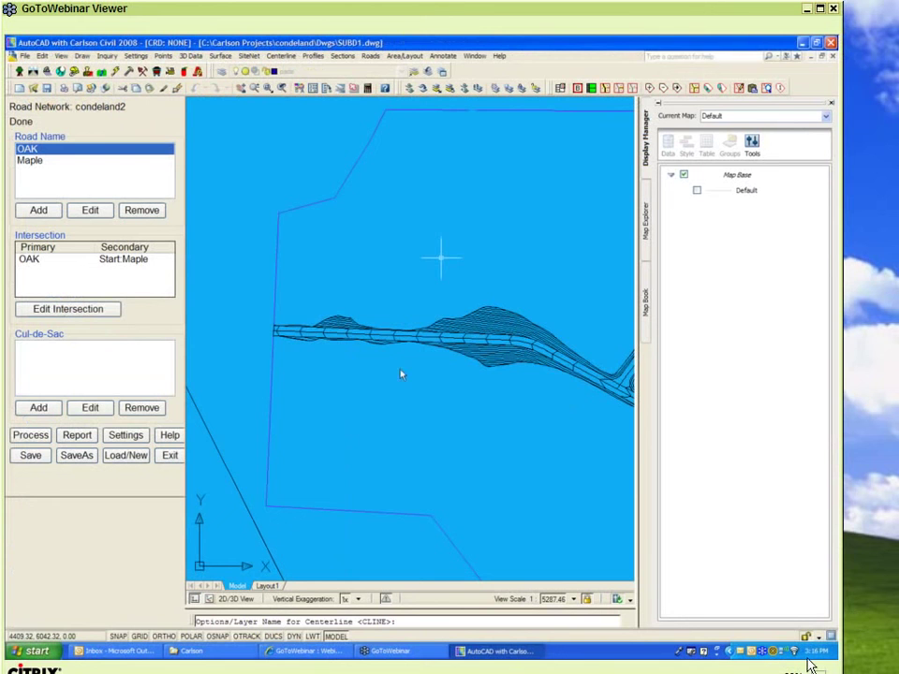
key("Return")
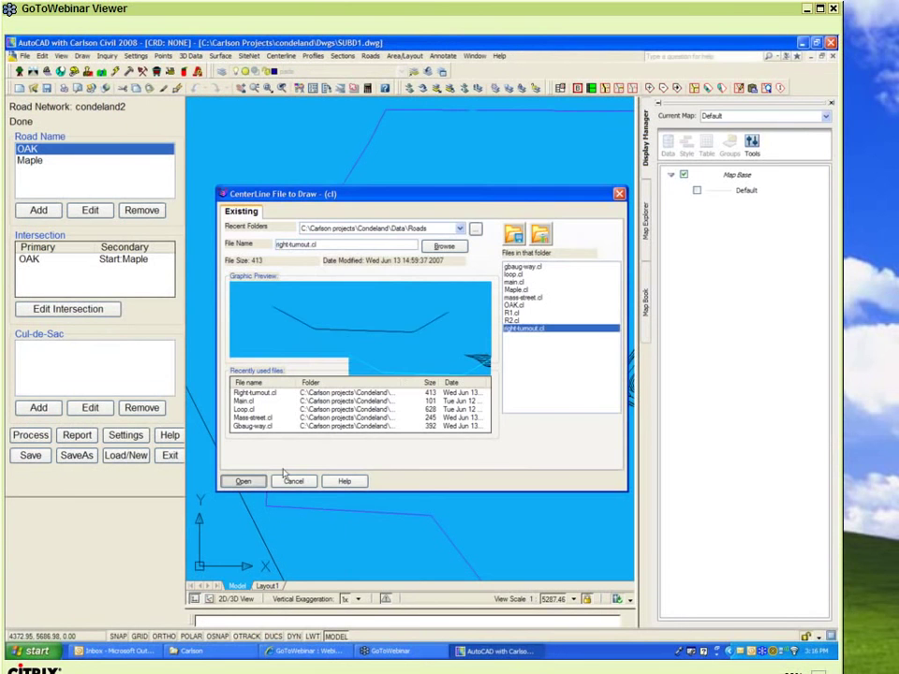
double_click(423, 400)
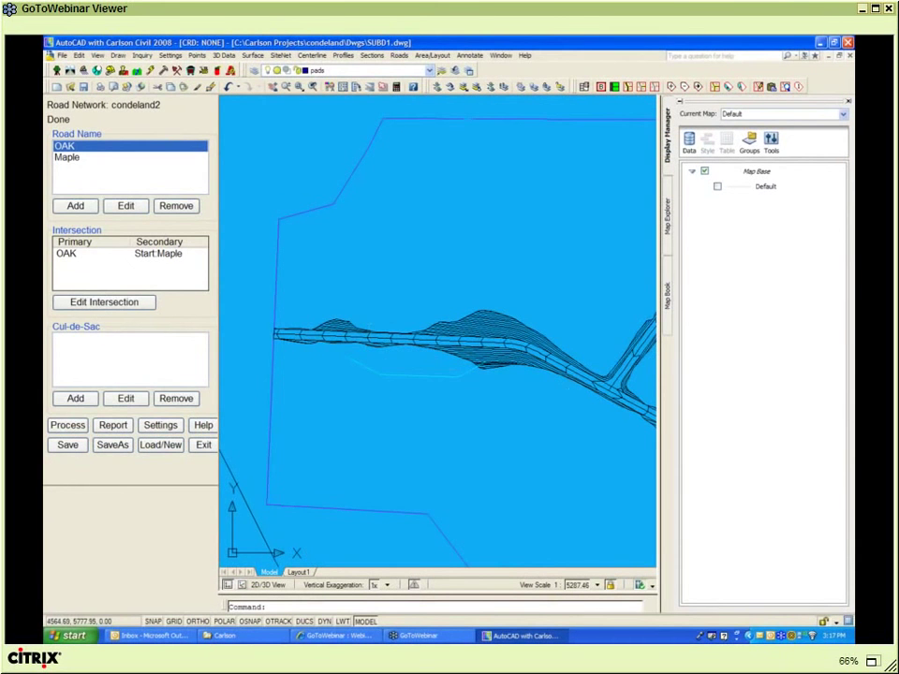
- Open road OAK's settings for editing and position the window beside the road
left_click(128, 206)
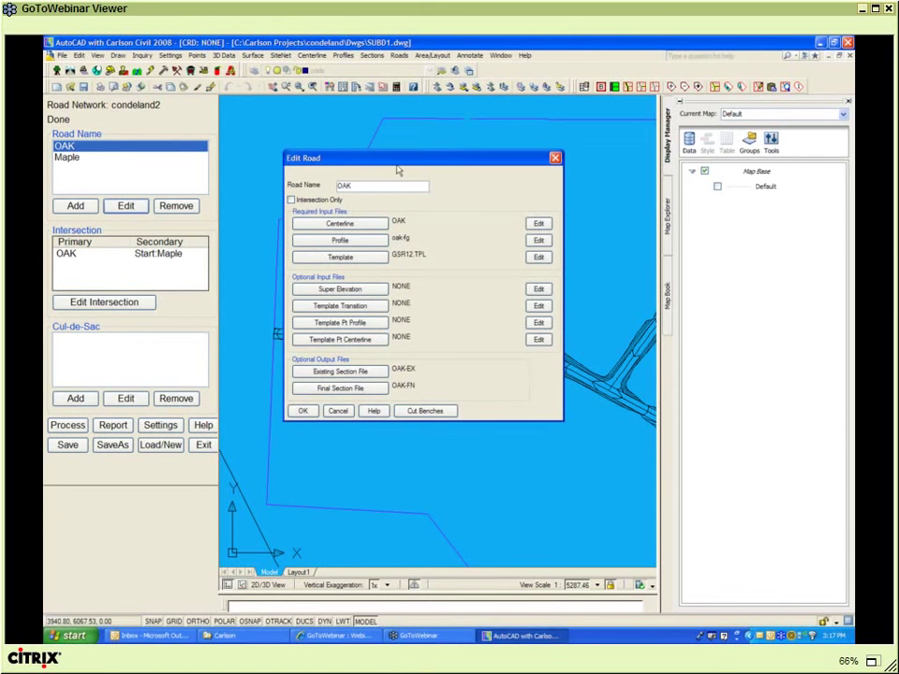
left_click_drag(397, 171, 442, 306)
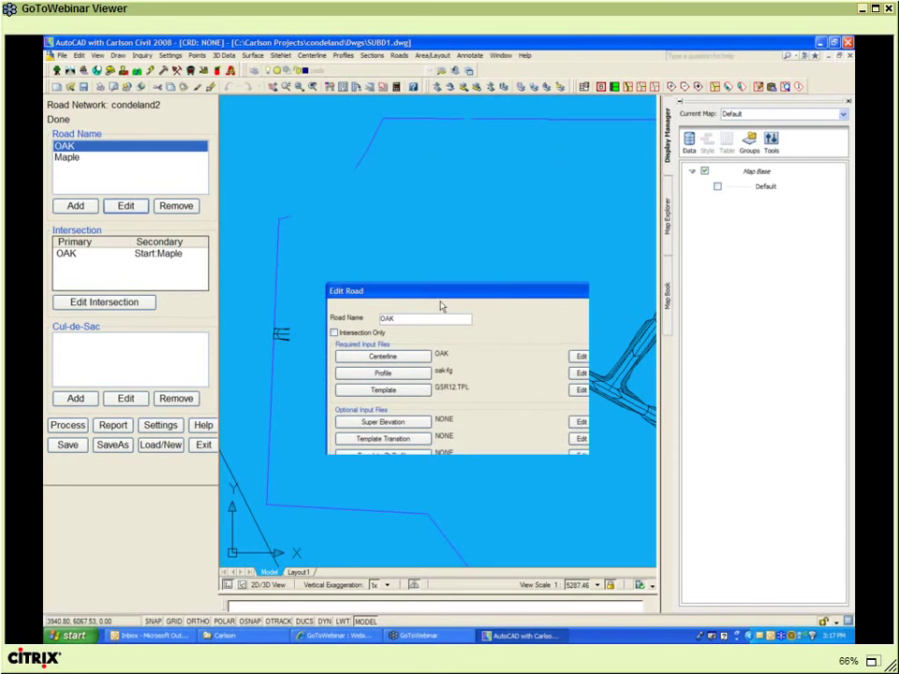
left_click_drag(441, 305, 441, 441)
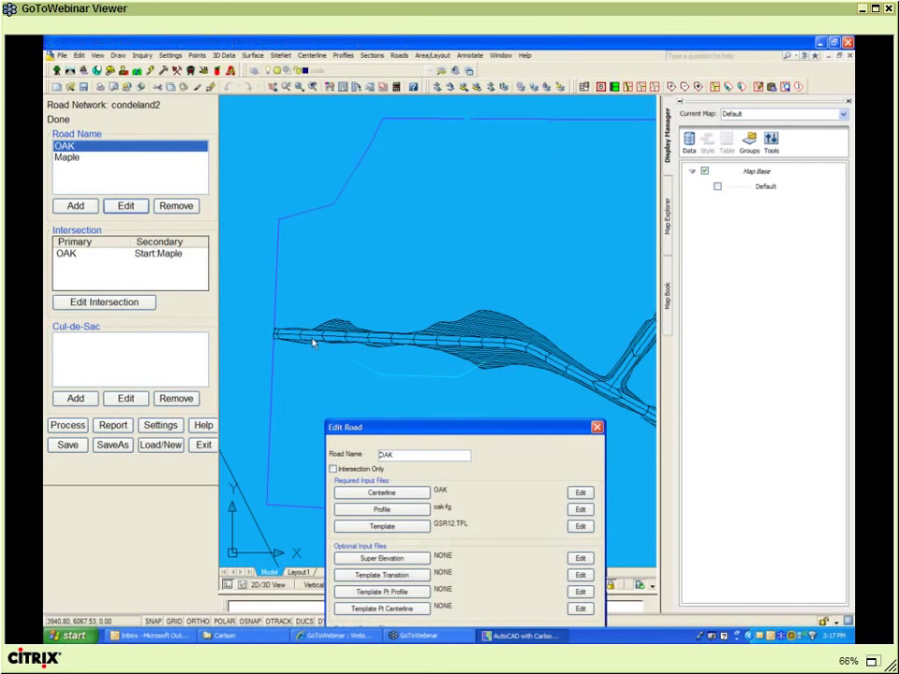
left_click_drag(440, 424, 421, 162)
- Create a new template point centerline file named 'new' for OAK and open its alignment definitions
left_click(362, 346)
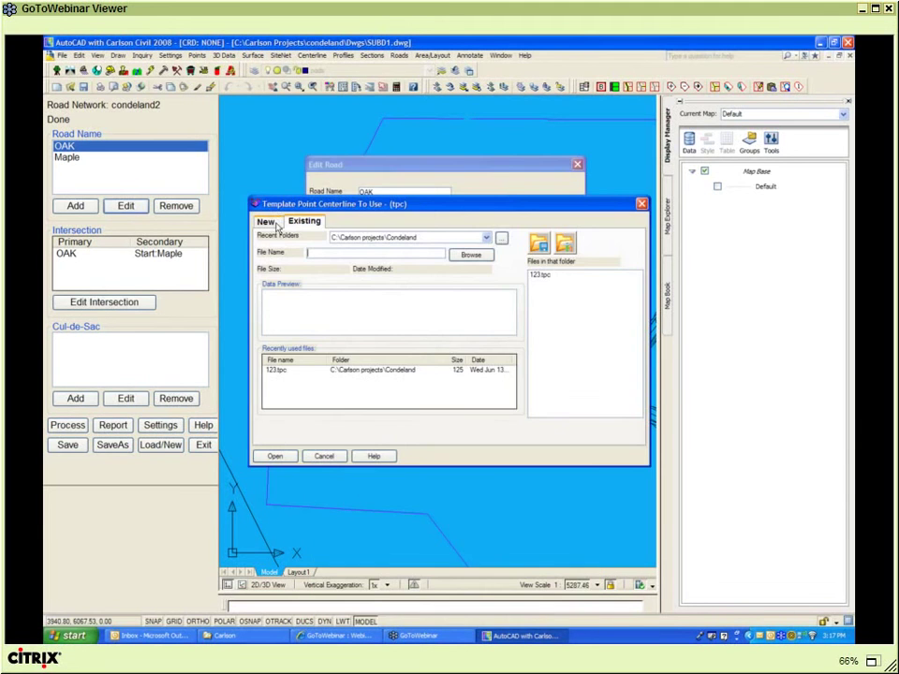
left_click(267, 222)
type("new")
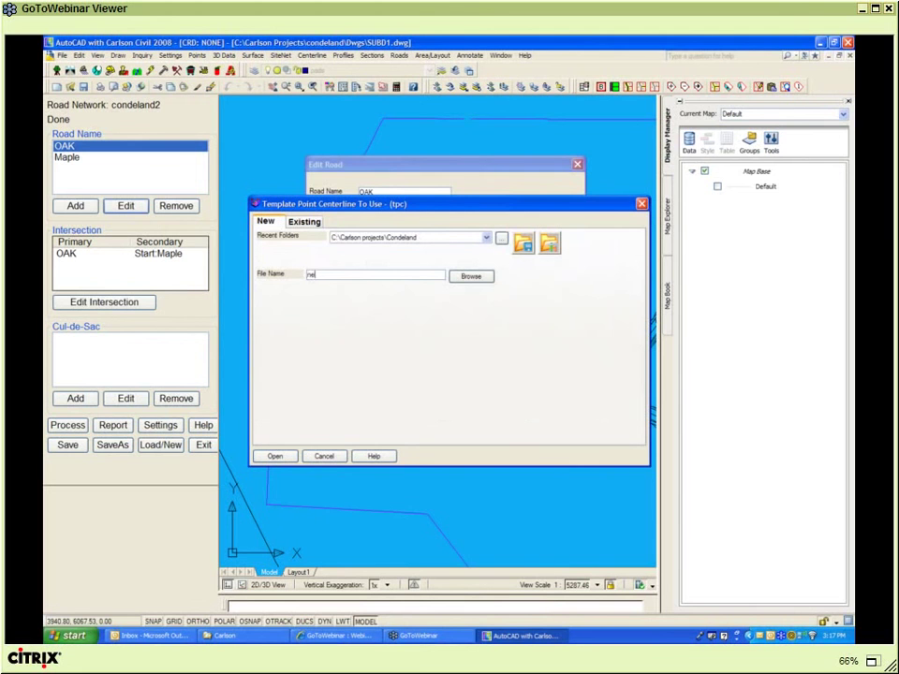
left_click(276, 456)
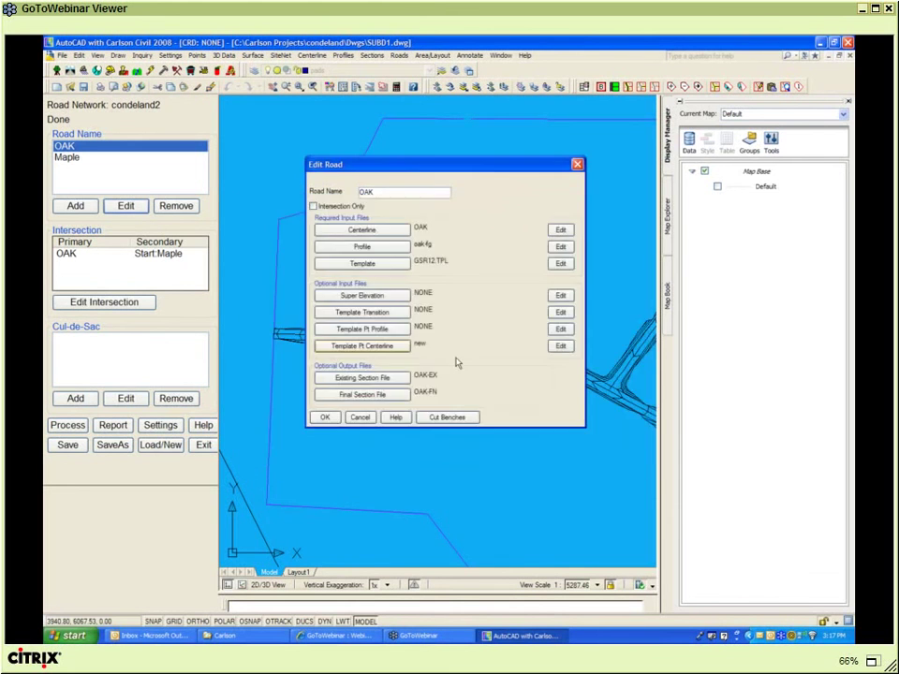
left_click(562, 345)
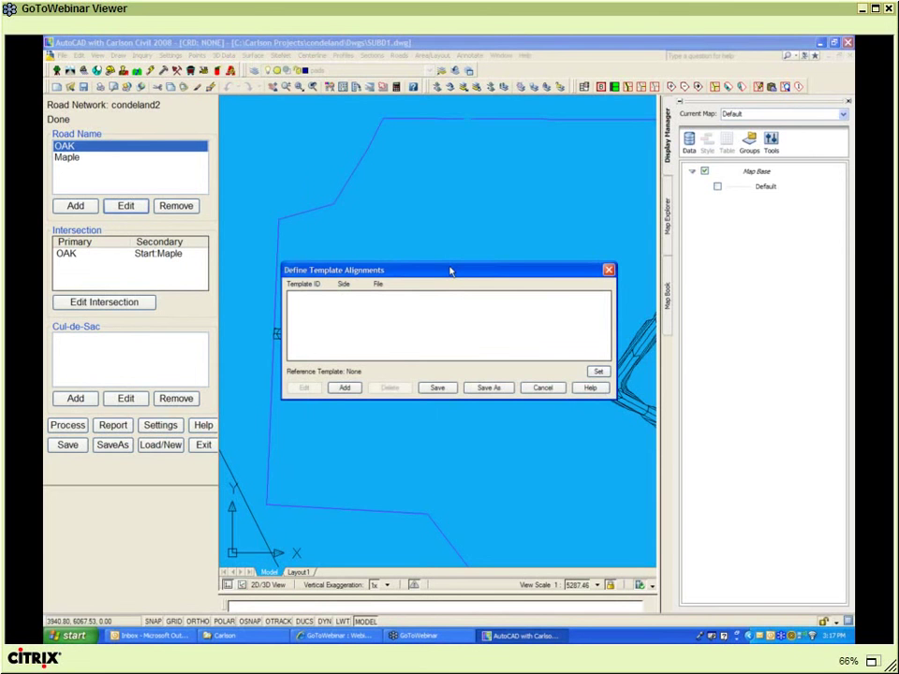
- Set GSR12.TPL as the reference template for OAK's template alignments
left_click_drag(449, 271, 429, 220)
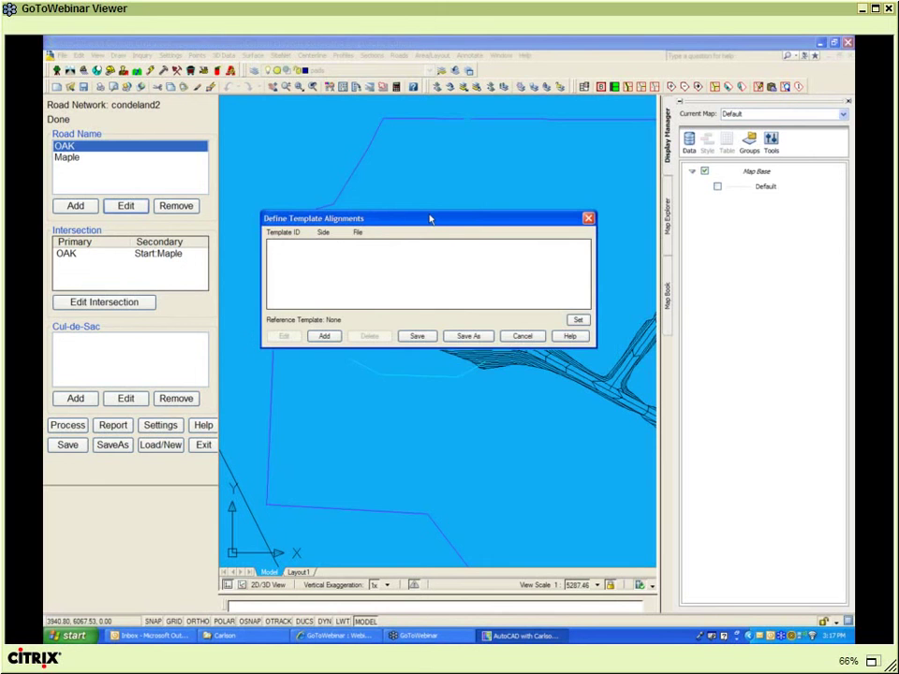
left_click(573, 290)
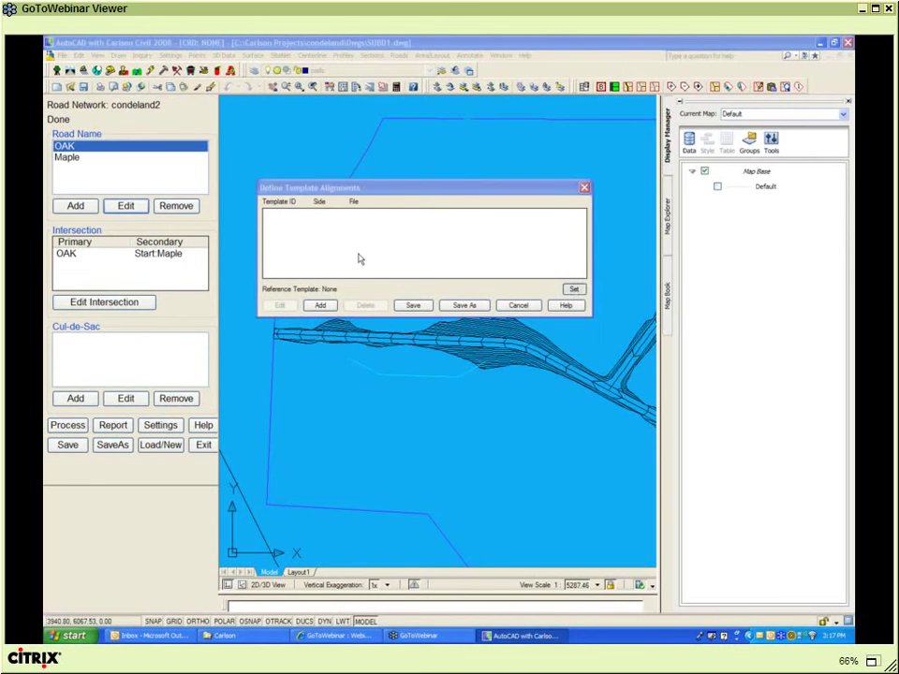
left_click(546, 261)
key("Return")
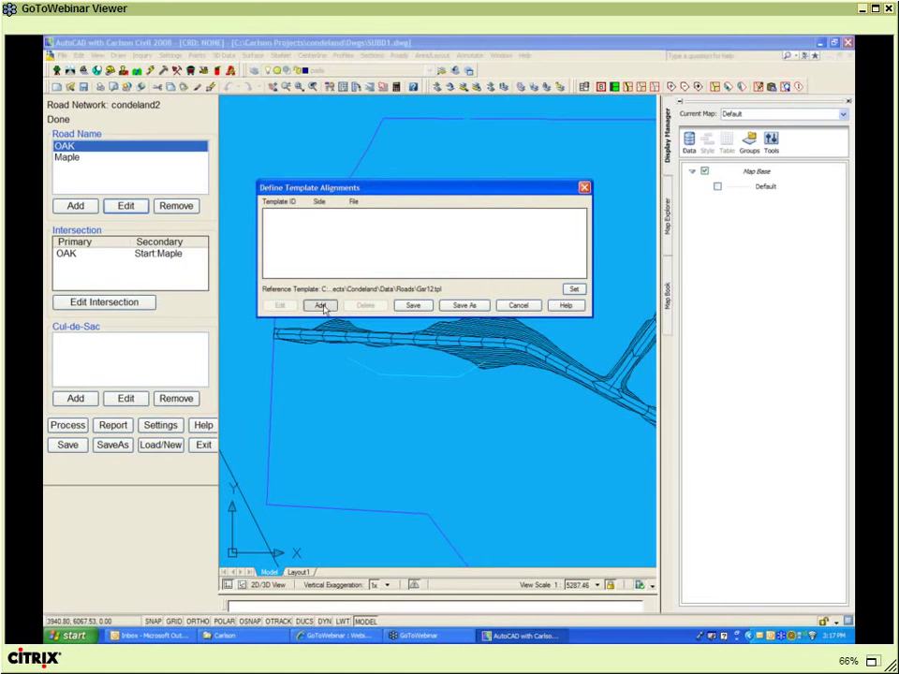
- Add a PAVE template point alignment on the Right side following right-turnout.cl
left_click(322, 306)
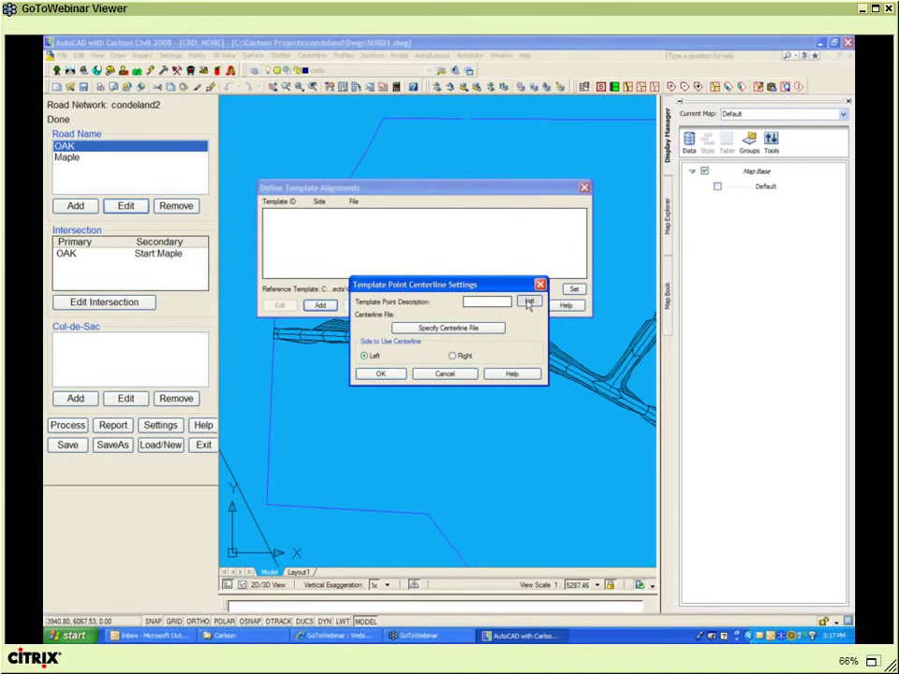
left_click(529, 304)
left_click(397, 383)
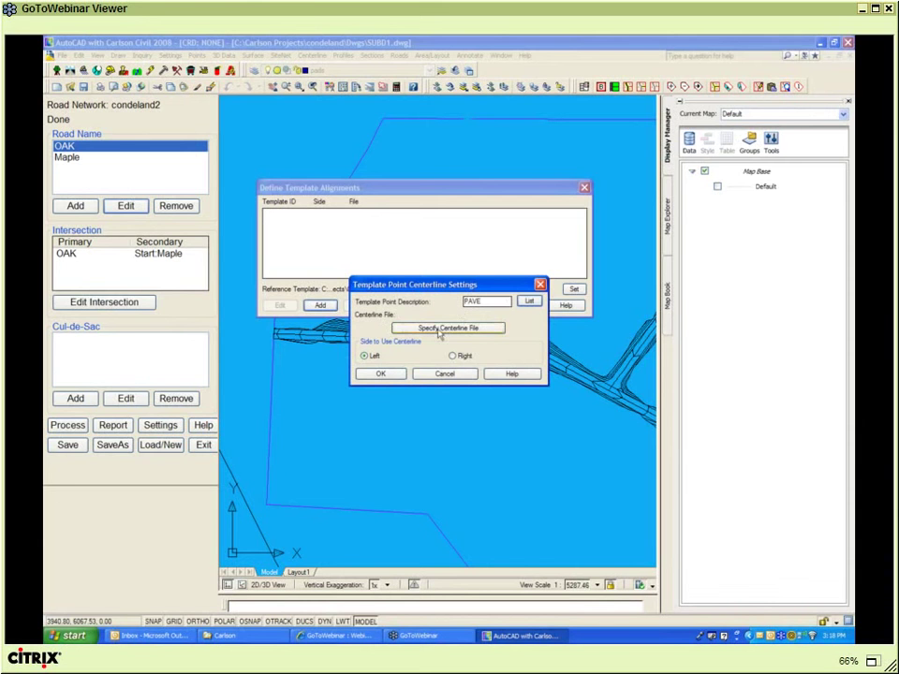
left_click(438, 329)
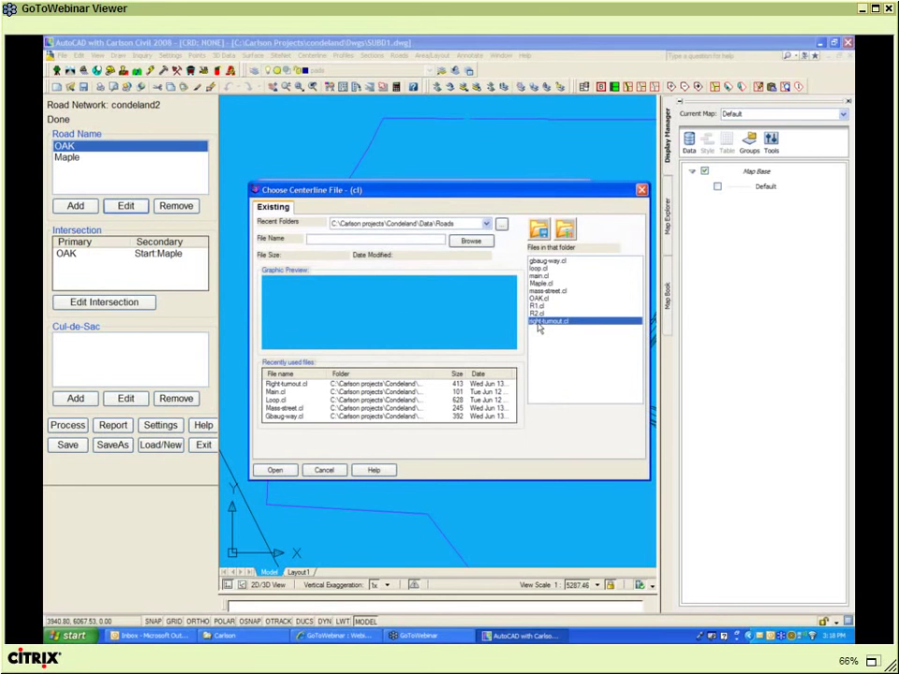
double_click(539, 322)
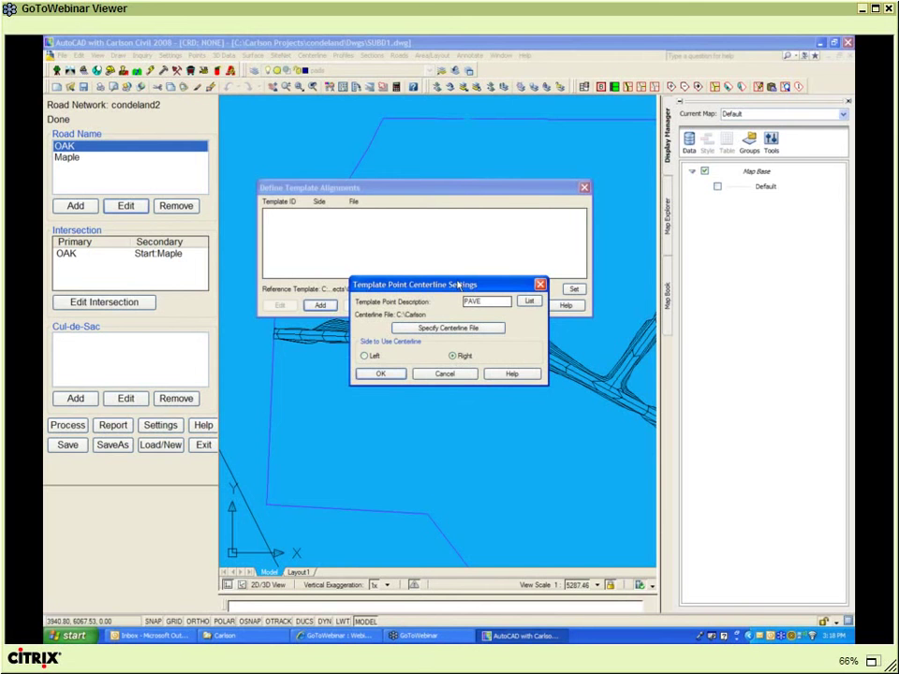
mouse_move(457, 284)
left_mouse_down()
mouse_move(459, 216)
mouse_move(436, 158)
left_mouse_up()
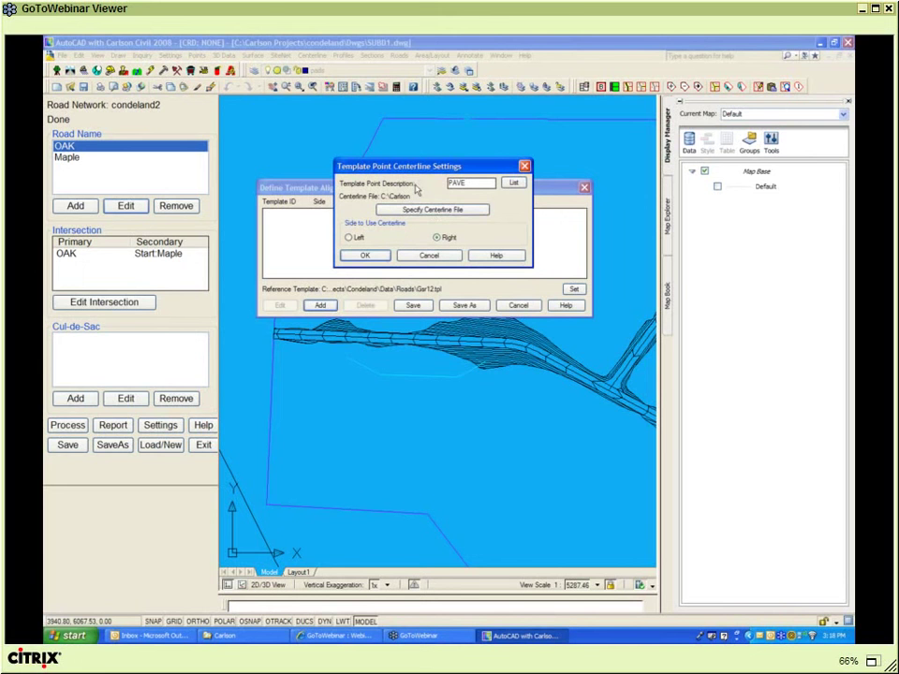
left_click(468, 184)
left_click(365, 255)
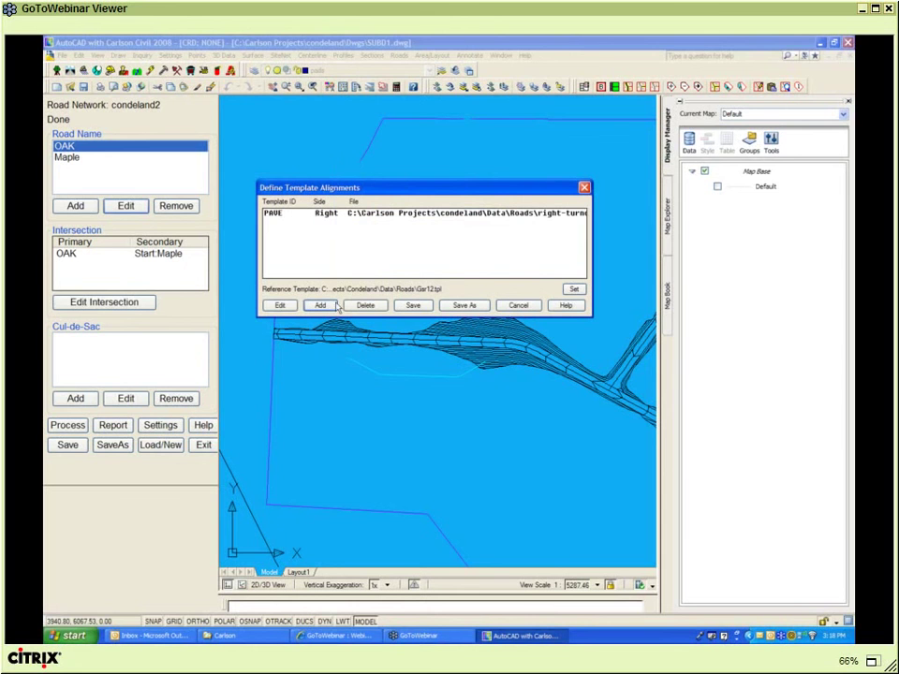
- Save the PAVE alignment to new.tpc, accept OAK's settings, and reprocess the condeland2 network
left_click(412, 306)
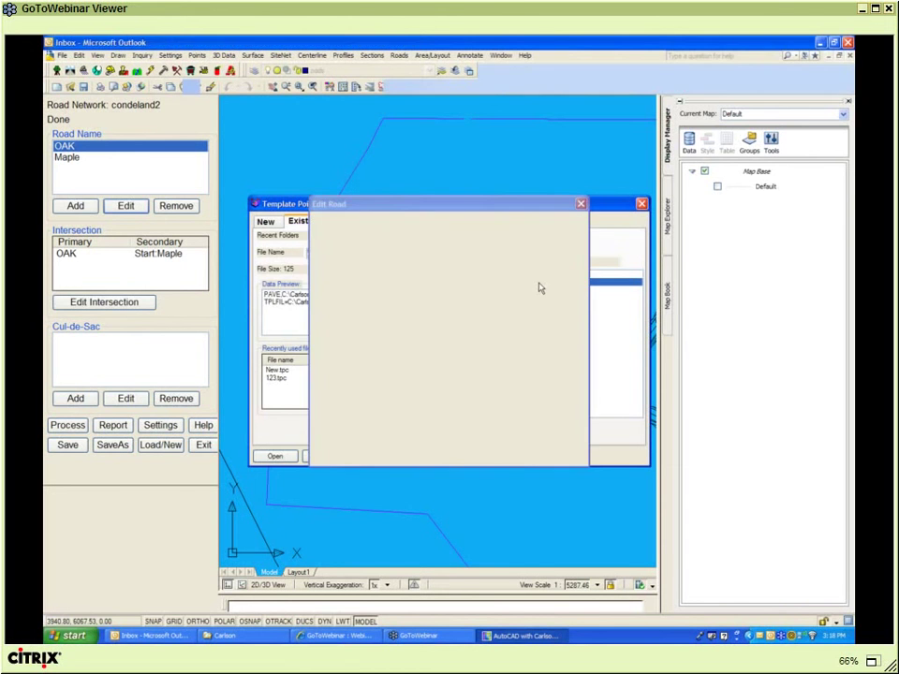
double_click(540, 283)
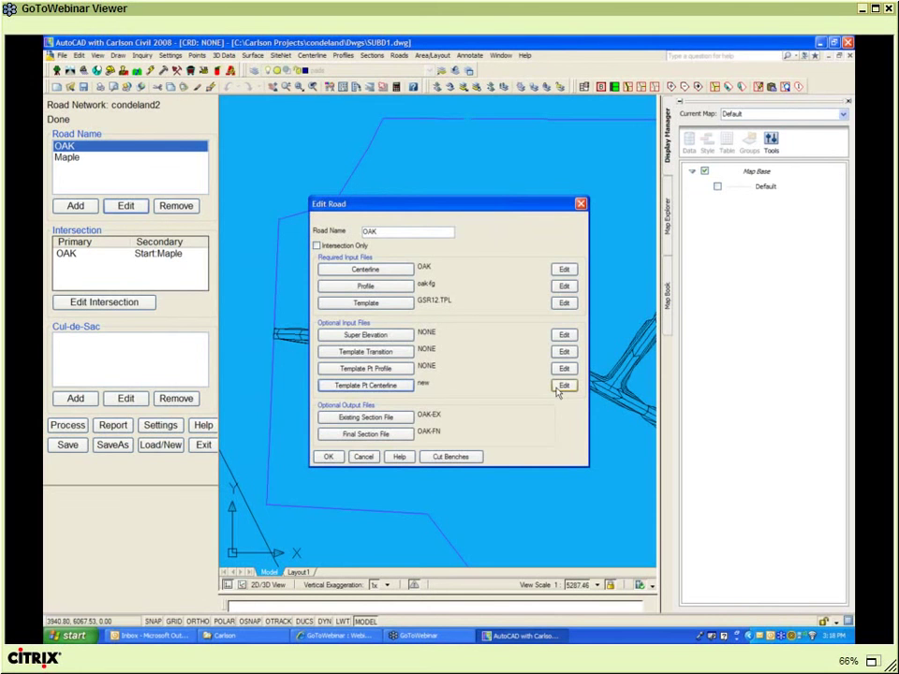
left_click(563, 386)
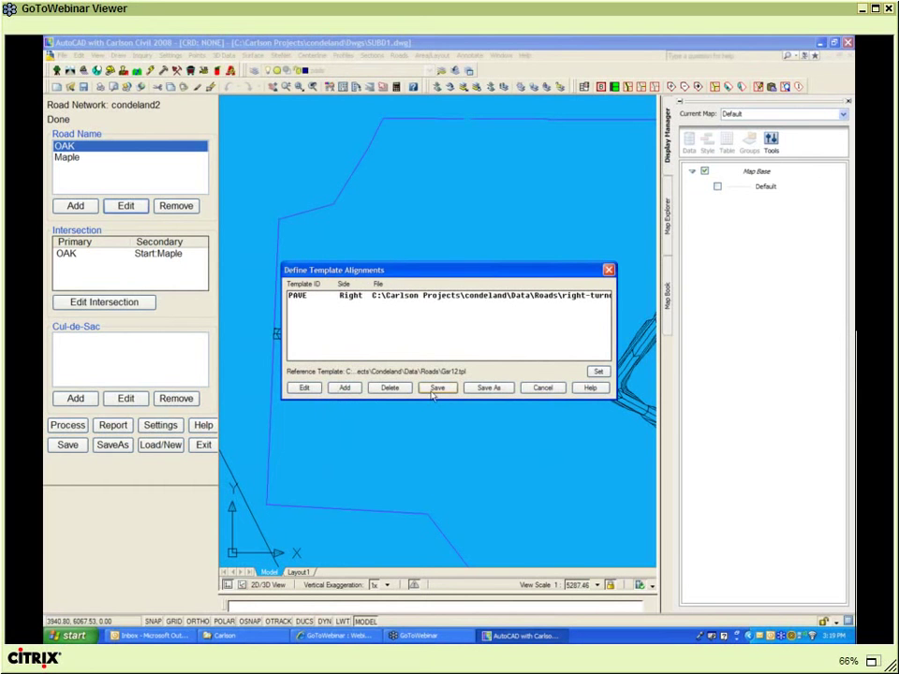
left_click(435, 391)
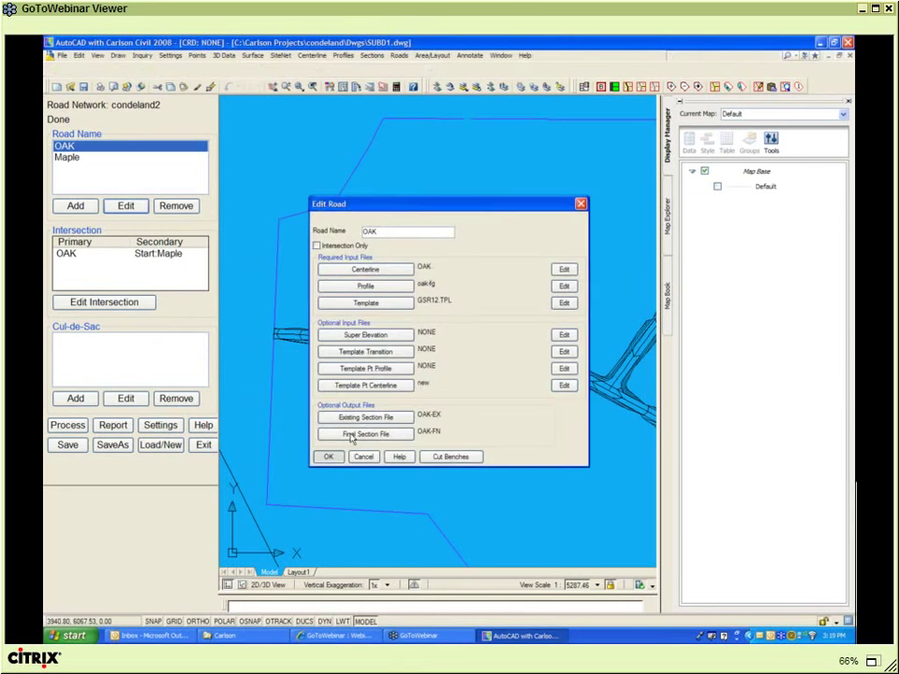
left_click(328, 456)
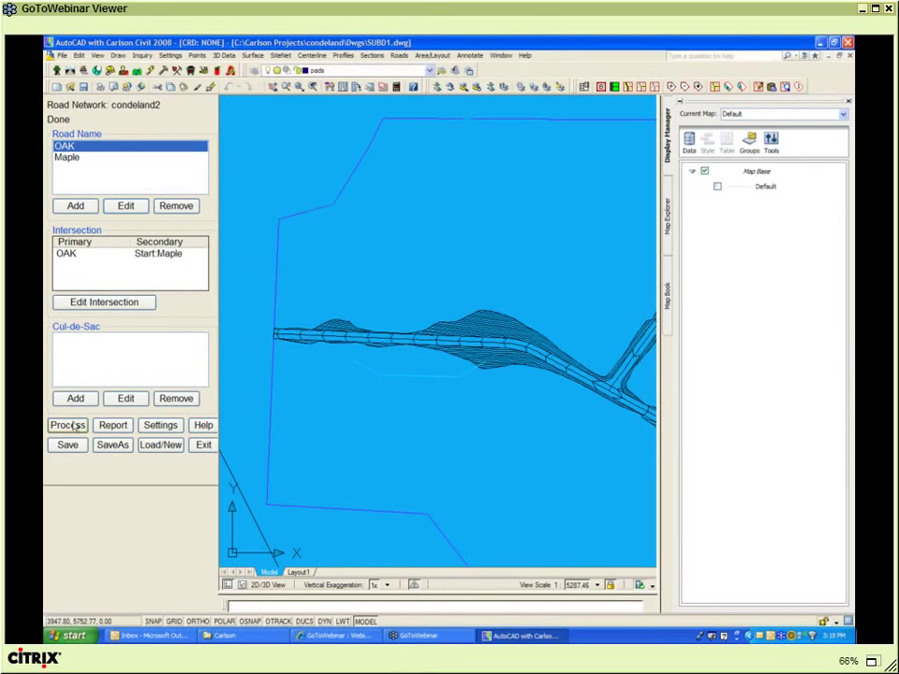
left_click(75, 426)
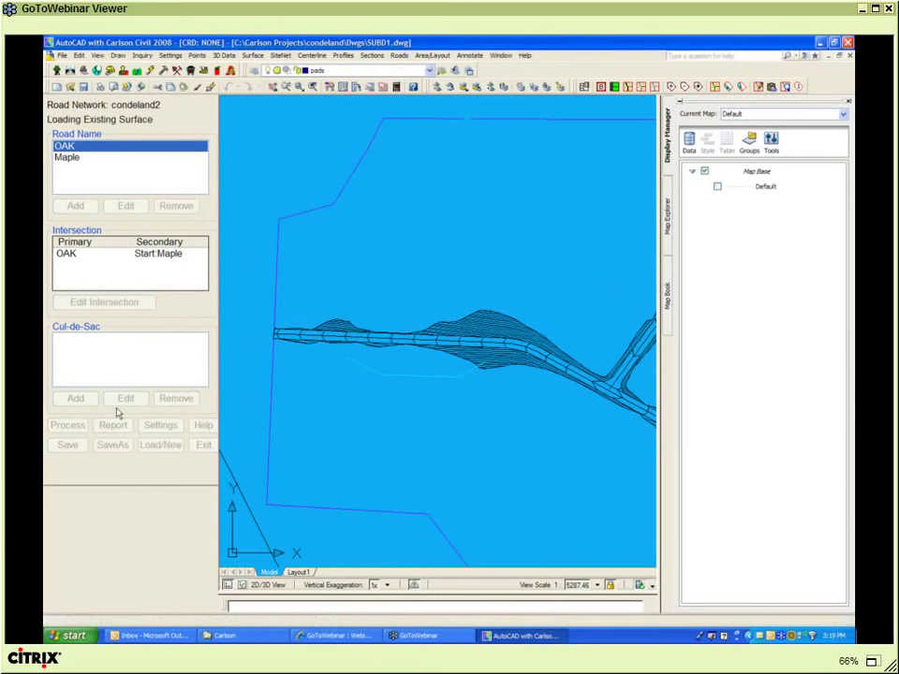
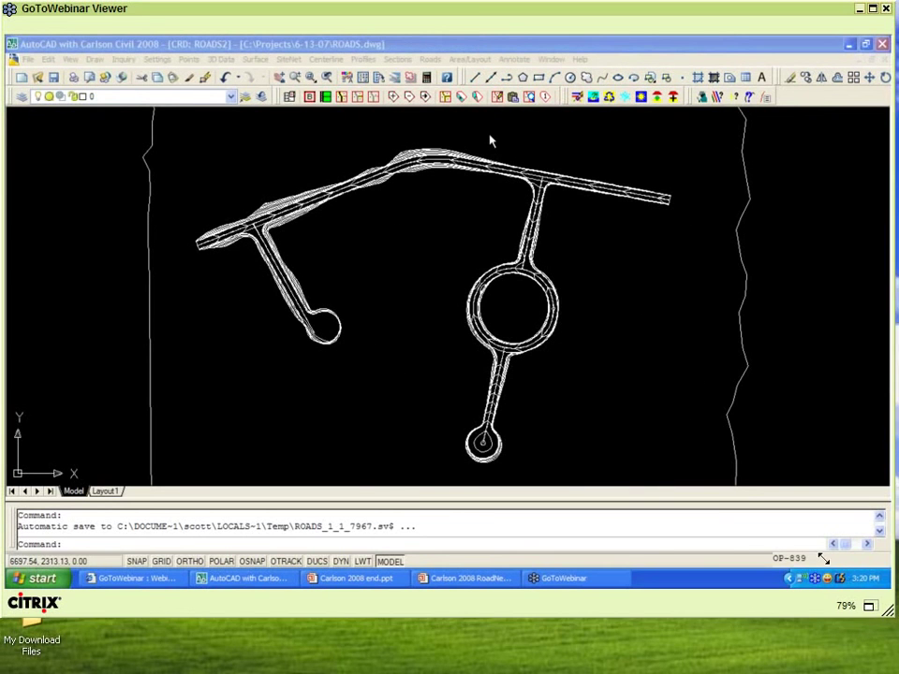
- Open the ROADS road network editor and review RD1's settings with template ROAD.tpl
left_click_drag(819, 556, 887, 621)
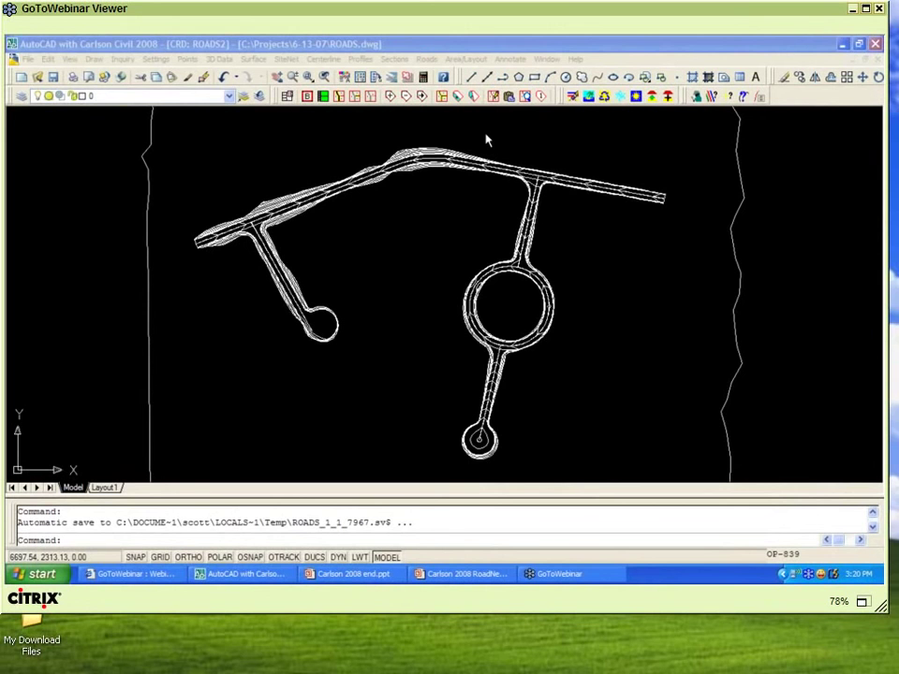
left_click(866, 8)
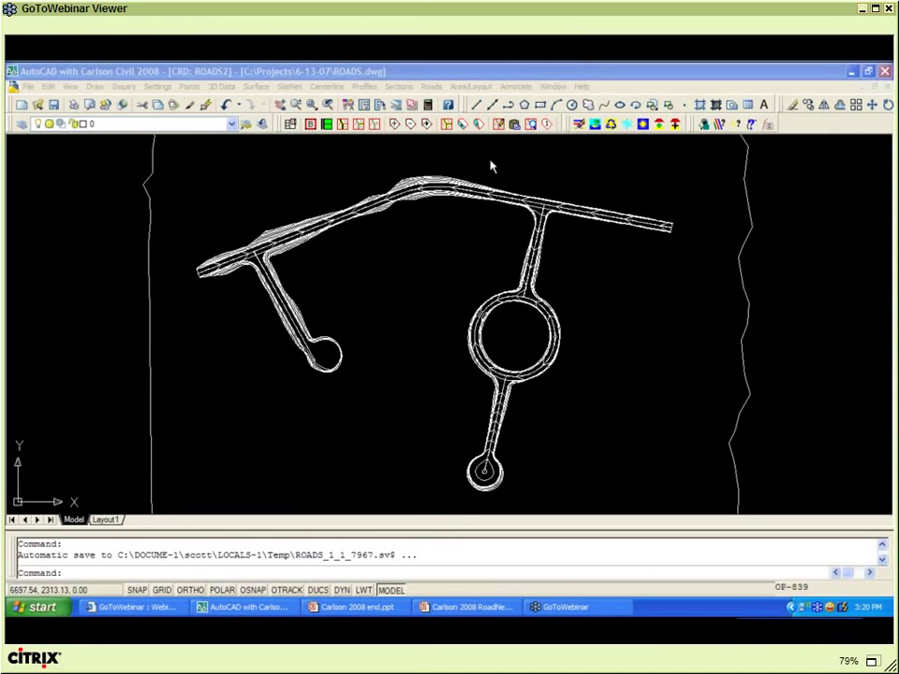
left_click(432, 87)
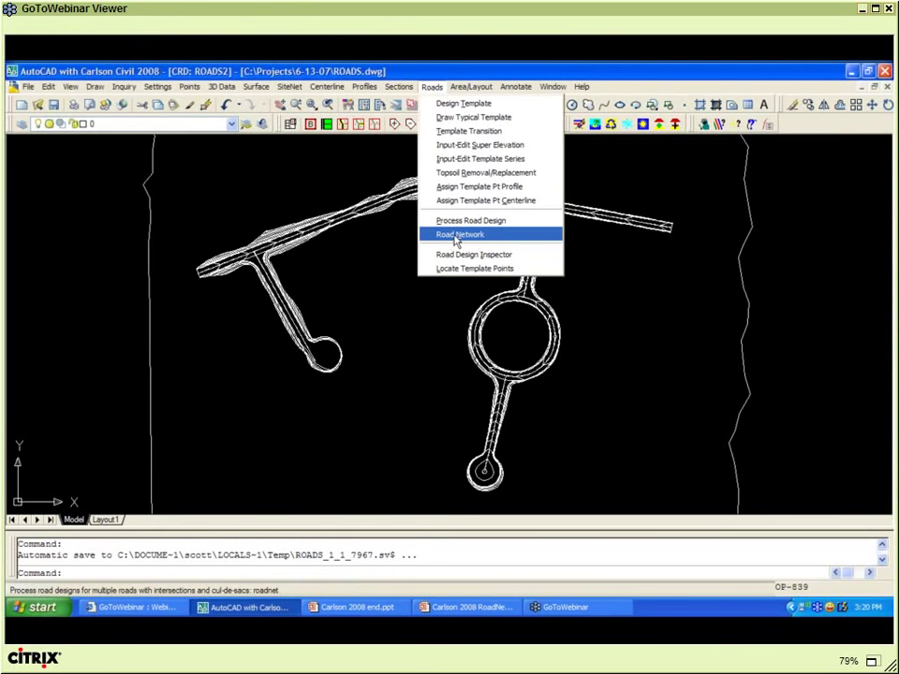
left_click(457, 235)
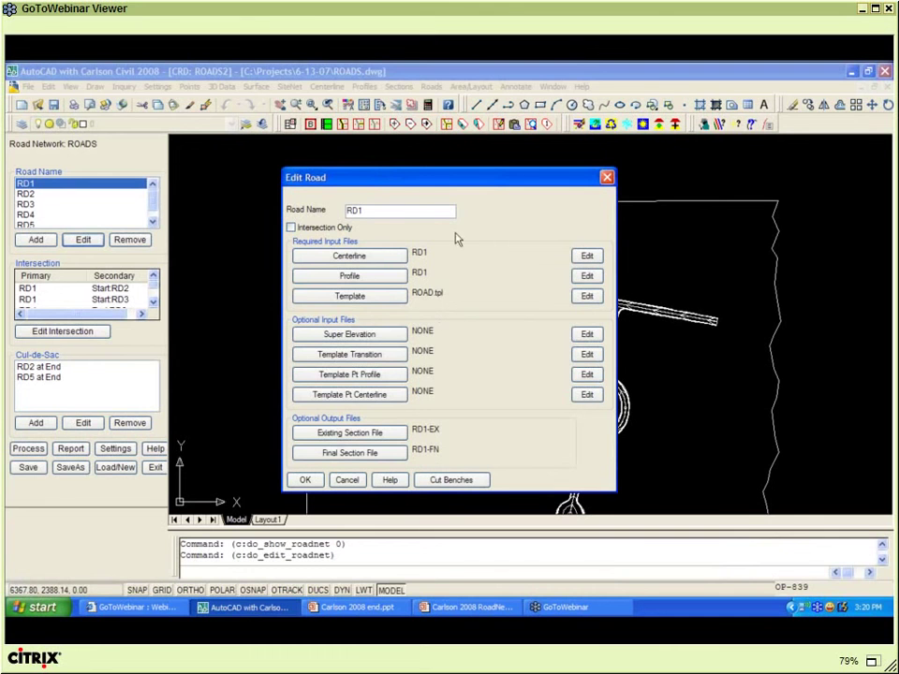
key("alt+Tab")
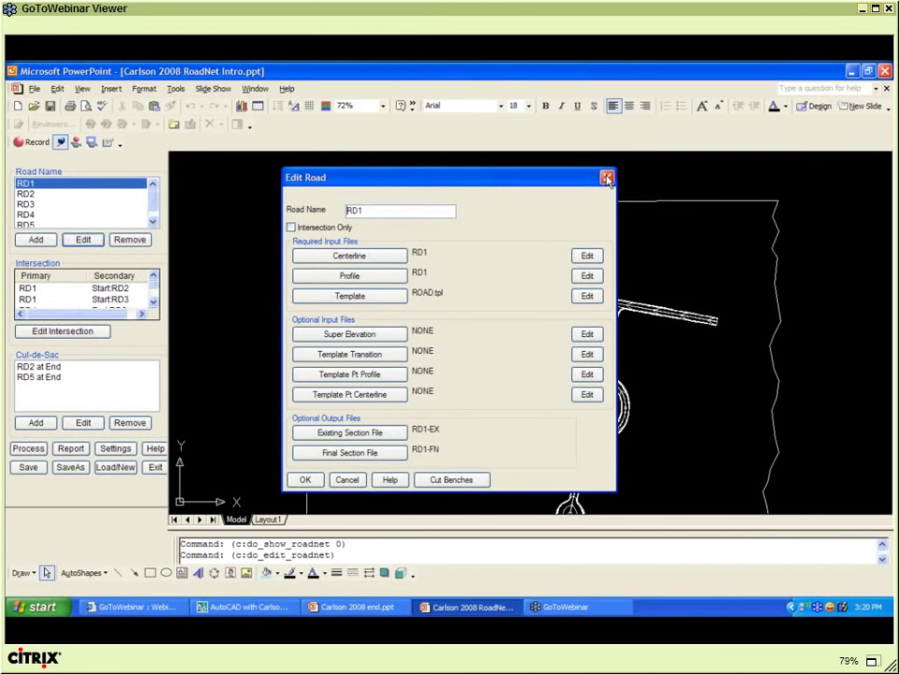
key("alt+Tab")
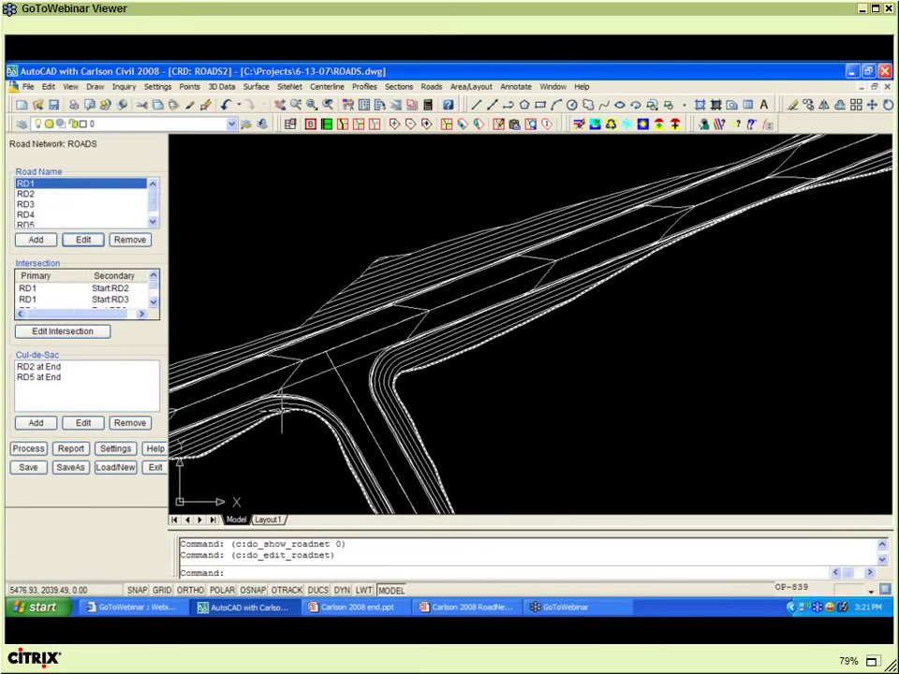
- Zoom into the intersection and select the curved road-edge breakline on layer ROAD_BREAKLINE
scroll(281, 412, "up", 3)
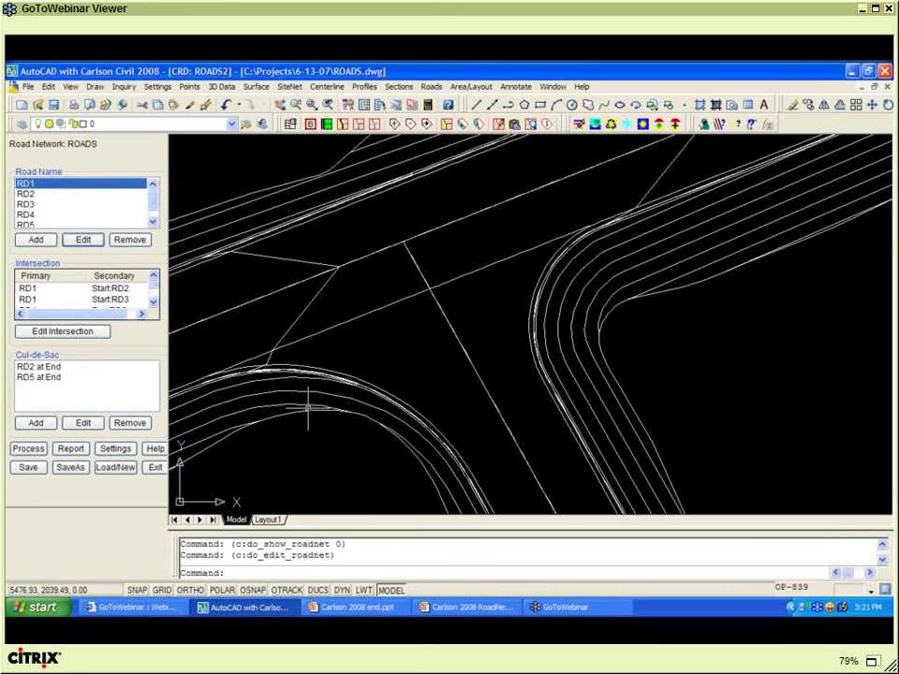
scroll(309, 405, "up", 1)
left_click(314, 400)
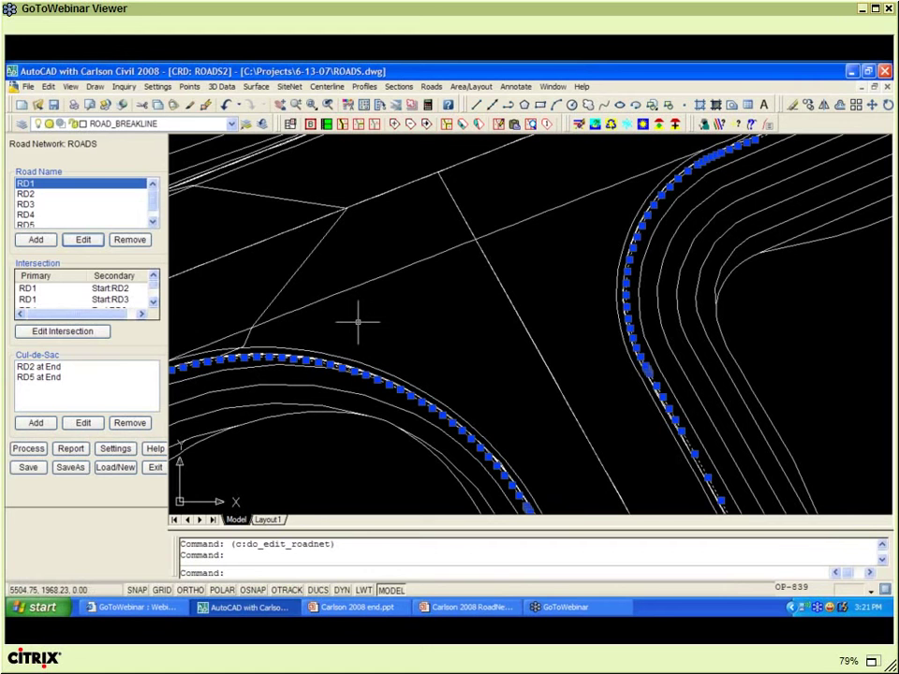
scroll(357, 322, "down", 1)
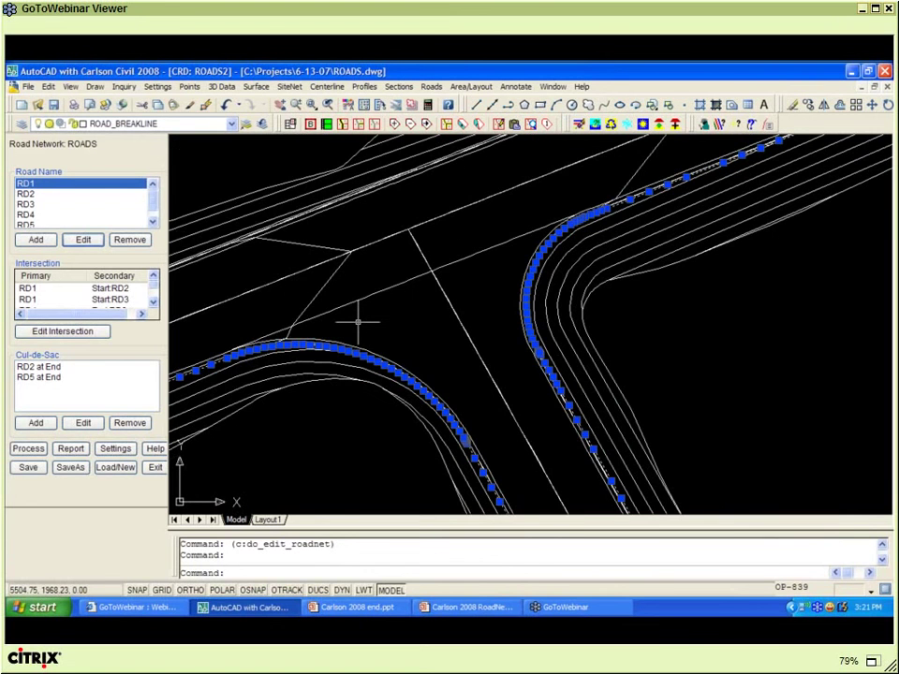
left_click(366, 86)
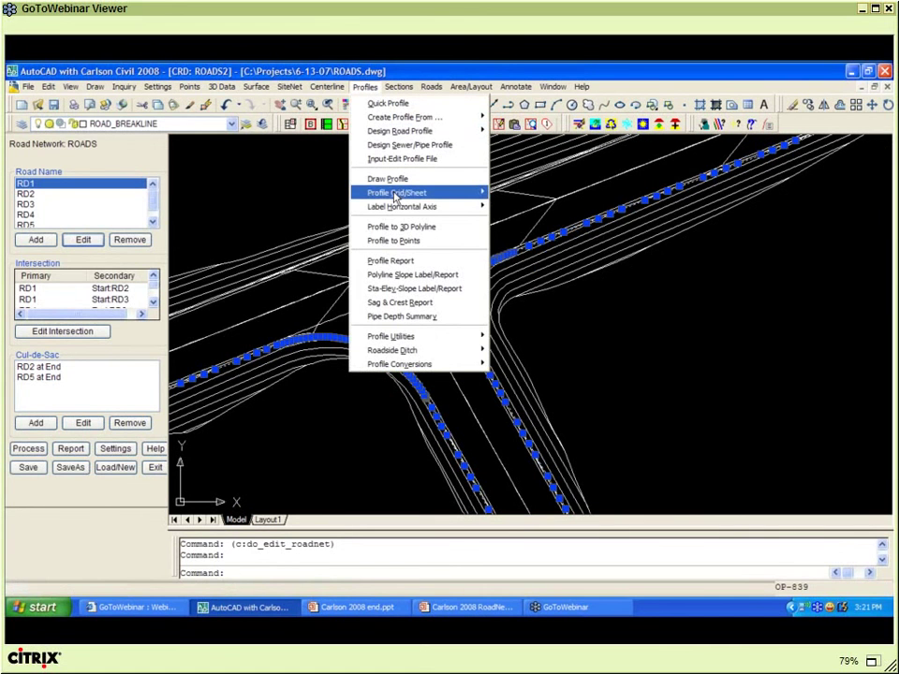
- Convert the curved centerline's profile to a 3D polyline on layer 3DPROF, from station 0.0, with file name BCR
mouse_move(395, 197)
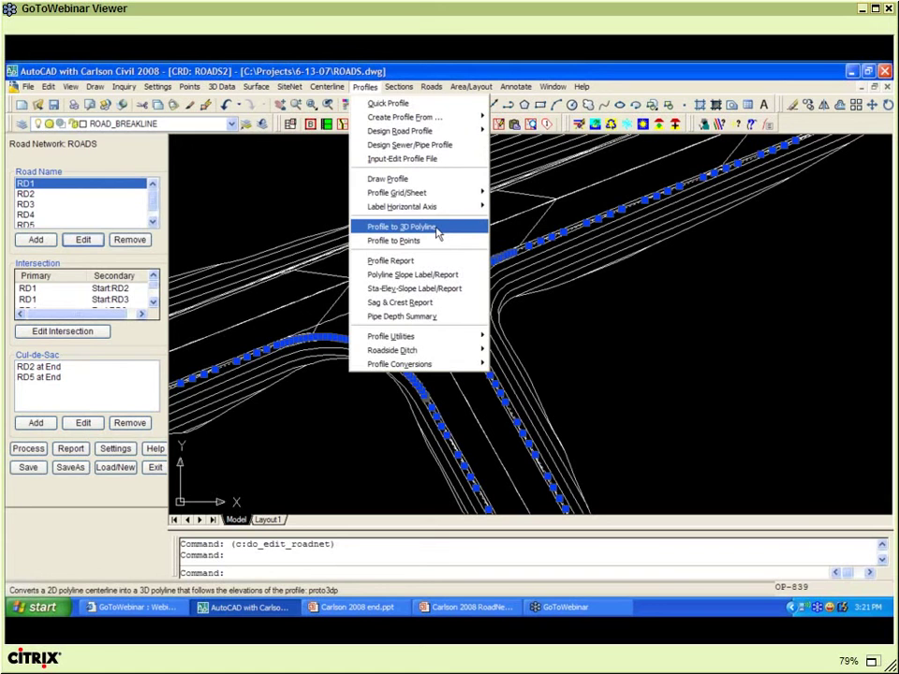
left_click(437, 233)
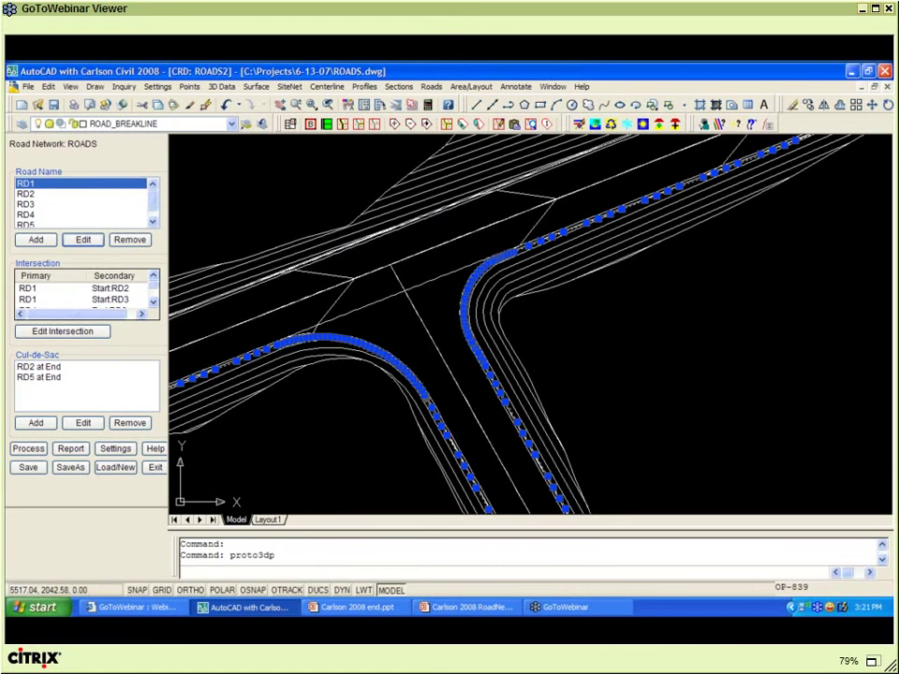
key("Return")
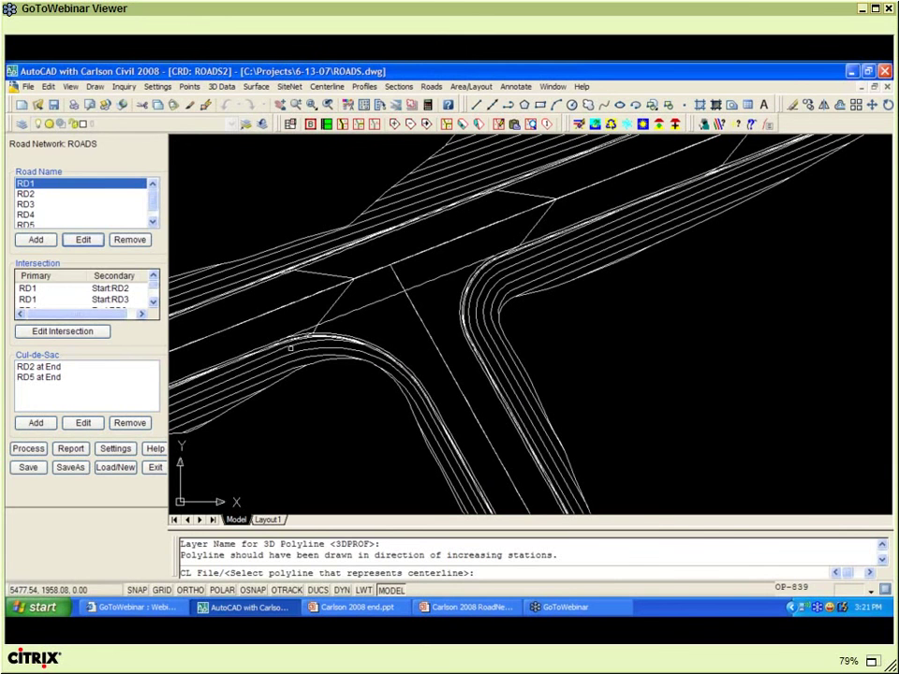
scroll(290, 348, "up", 2)
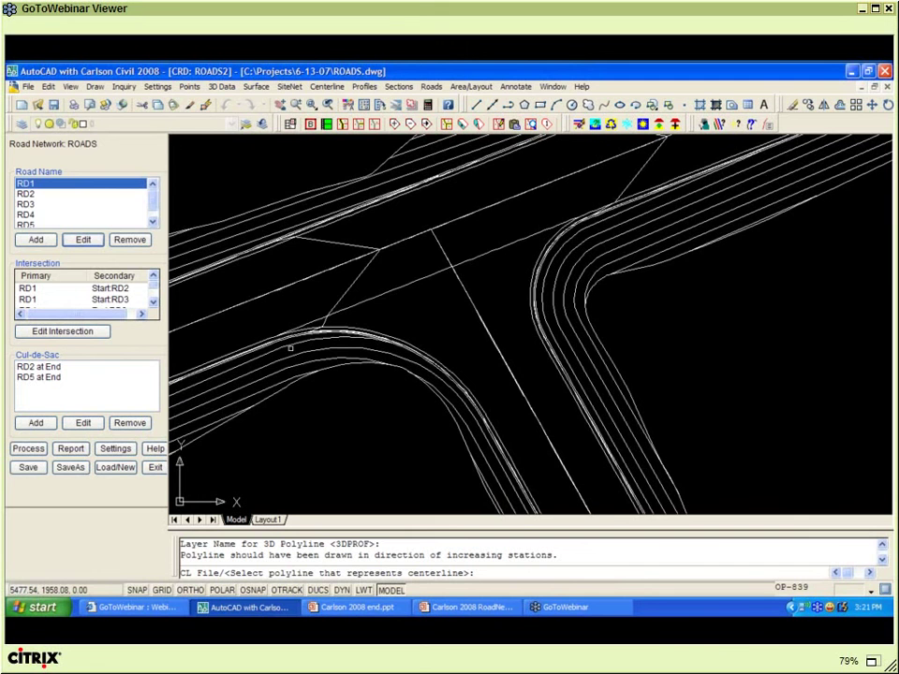
scroll(290, 348, "up", 2)
left_click(344, 316)
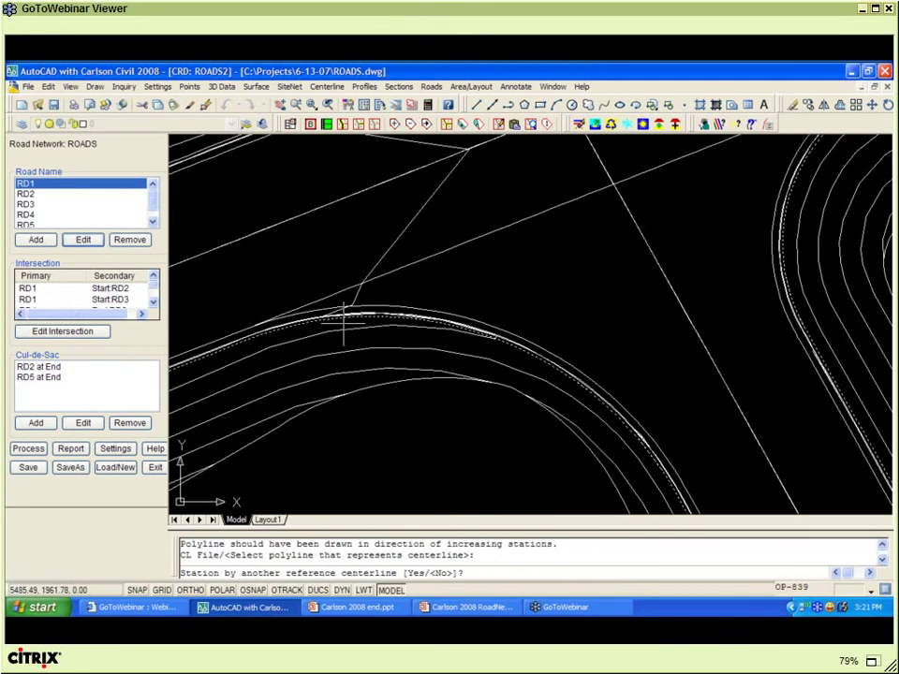
right_click(344, 323)
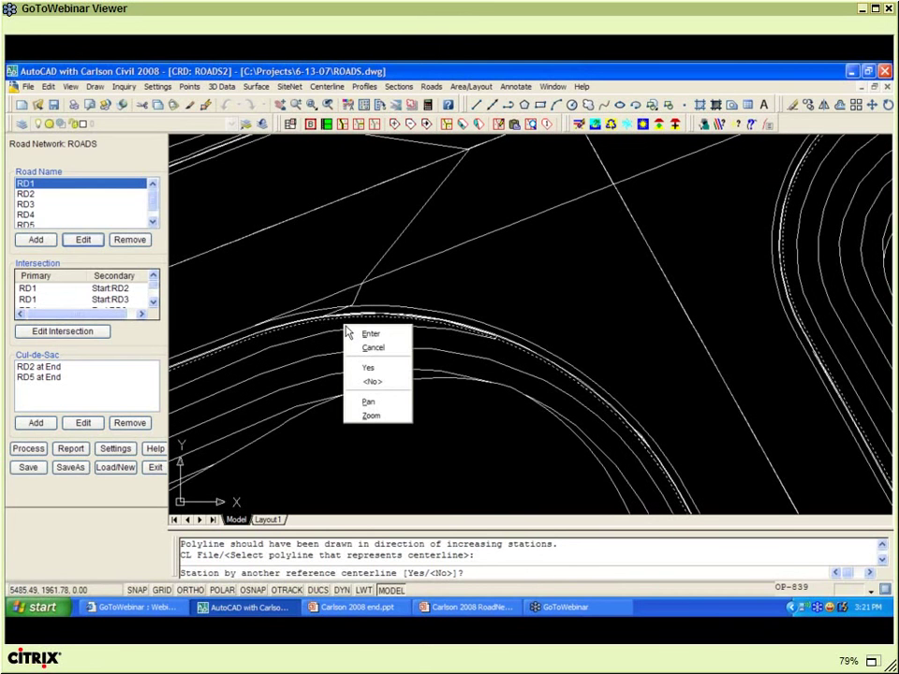
left_click(365, 334)
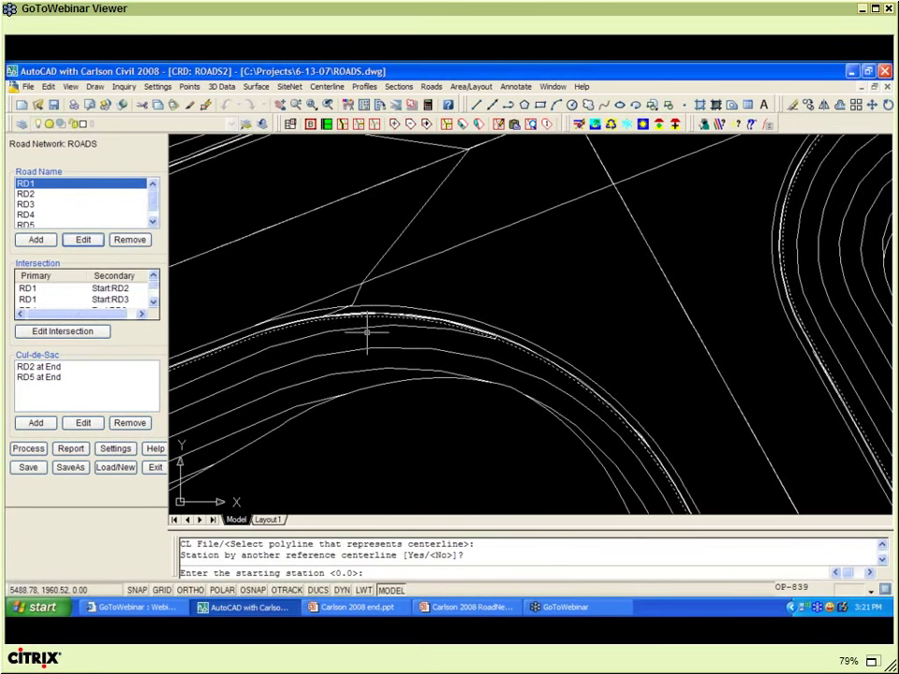
key("Return")
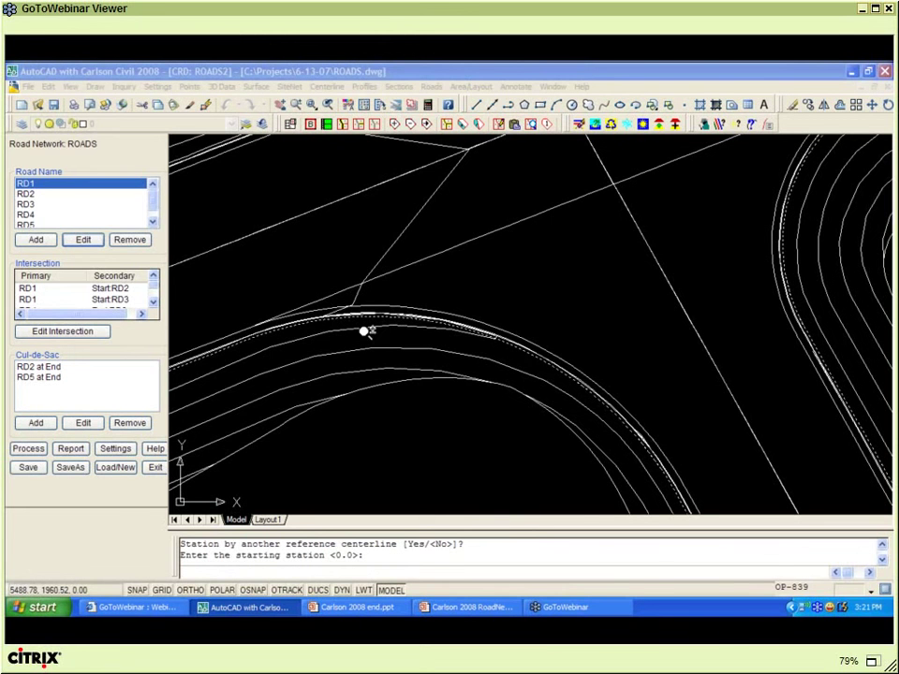
type("BCR")
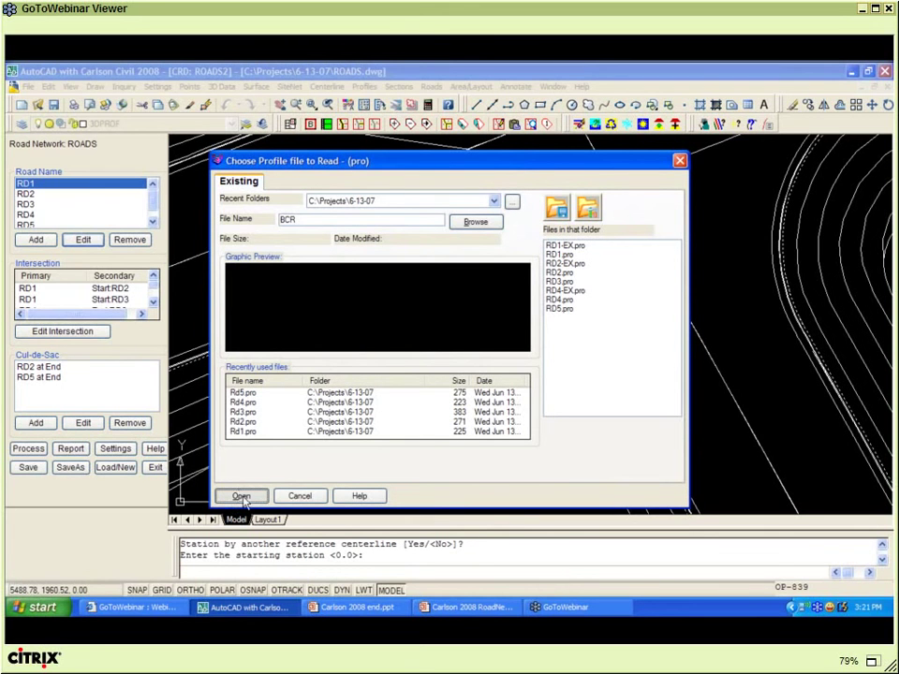
- Read the RD1-EX.pro existing-ground profile instead of the missing BCR file
left_click(240, 496)
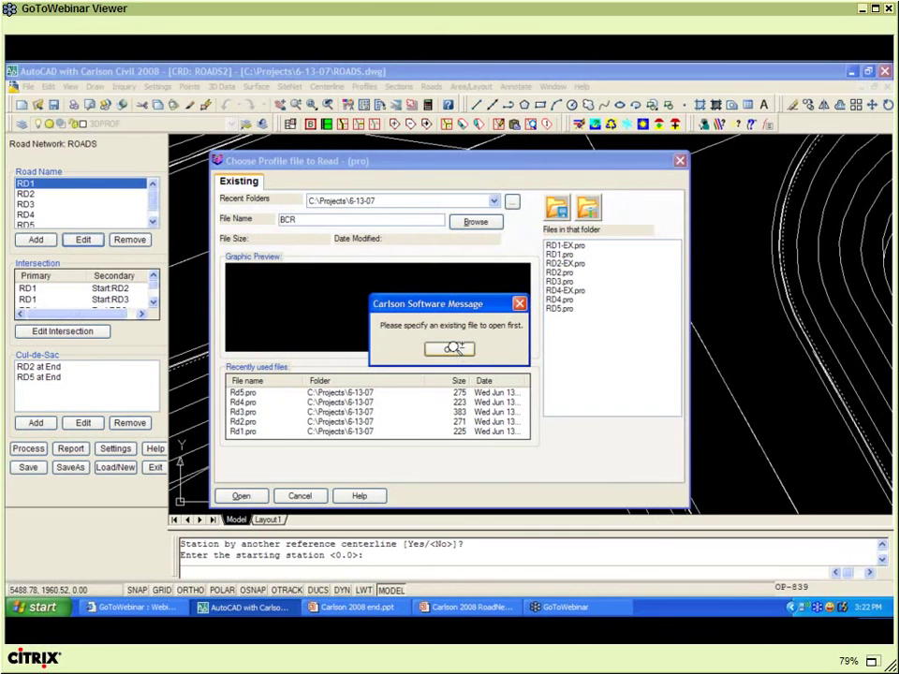
left_click(453, 351)
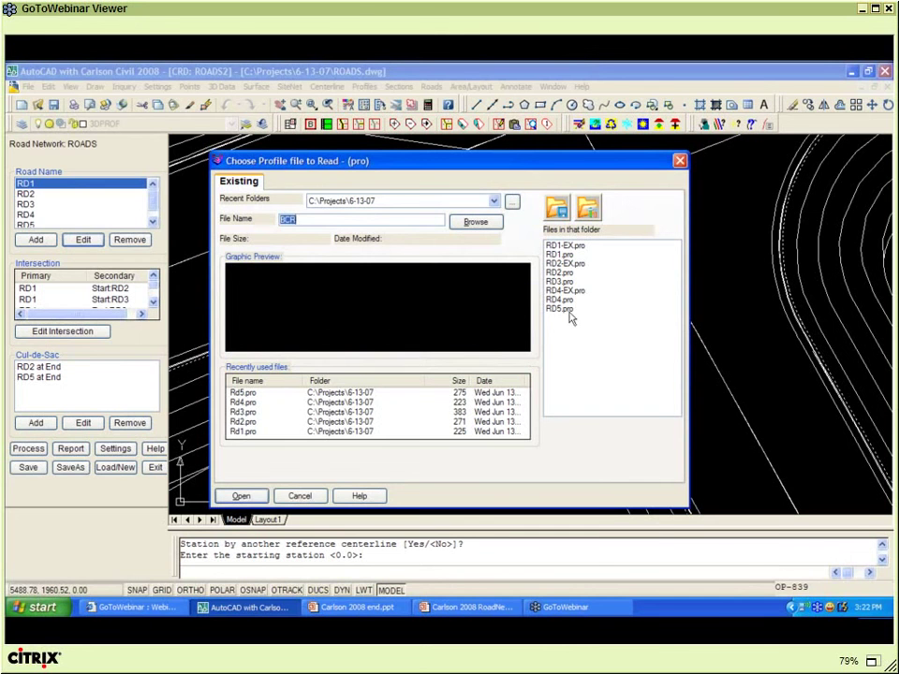
left_click(580, 247)
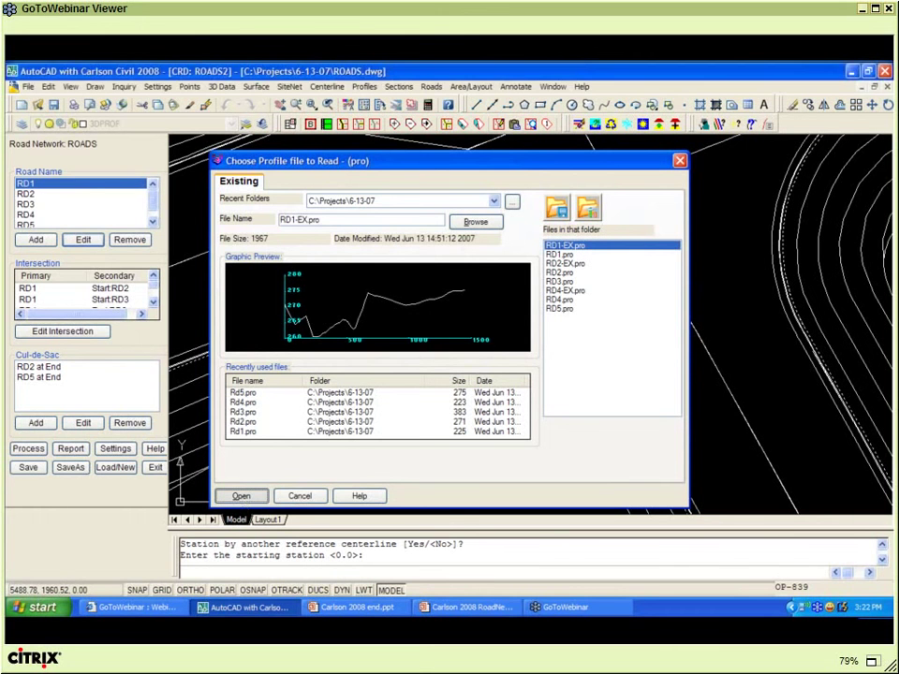
left_click(242, 498)
key("Return")
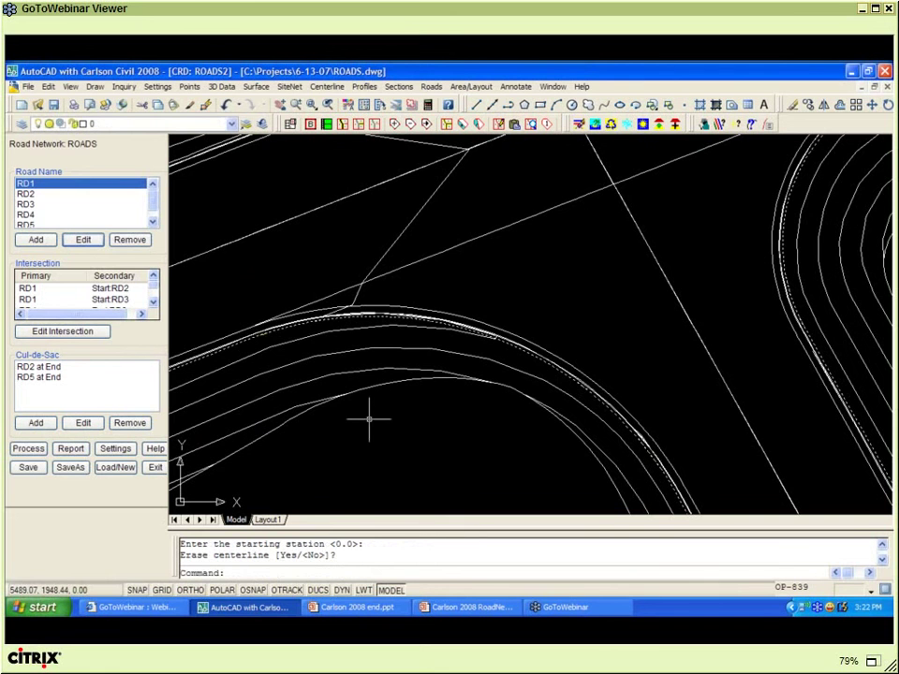
scroll(367, 413, "down", 6)
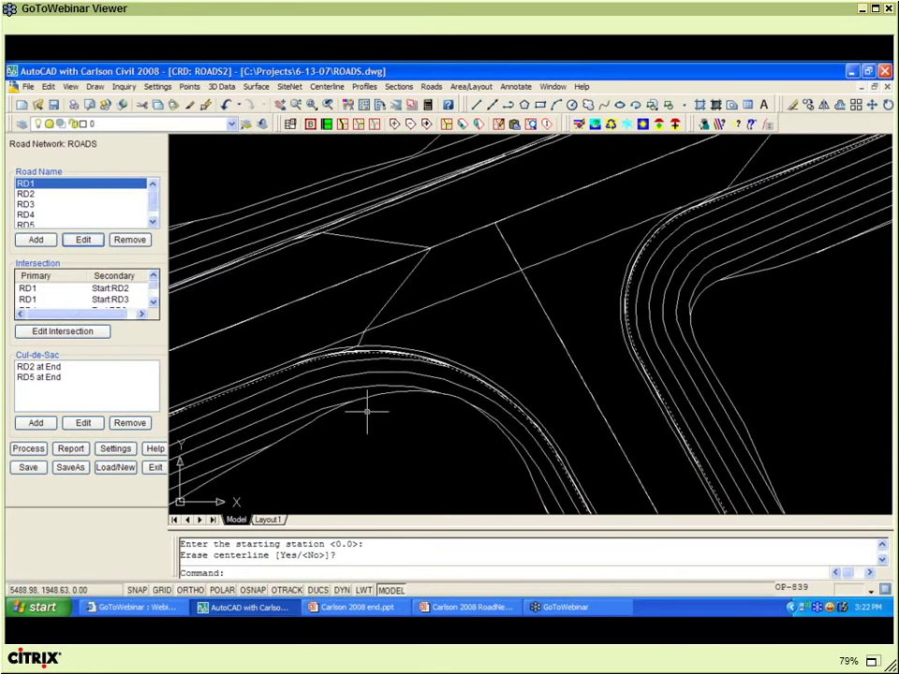
middle_click_drag(418, 412, 414, 332)
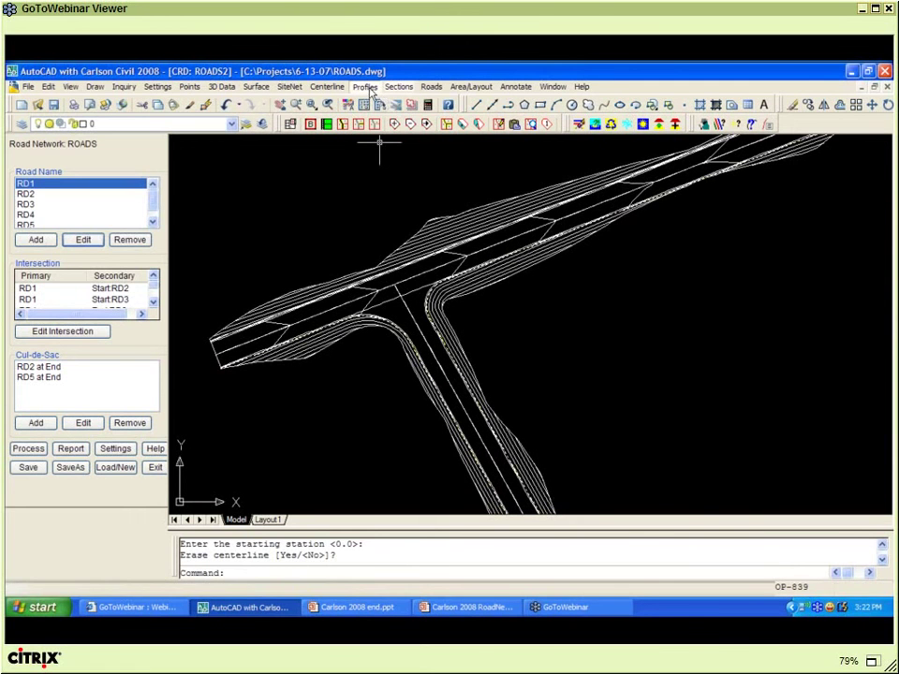
left_click(367, 87)
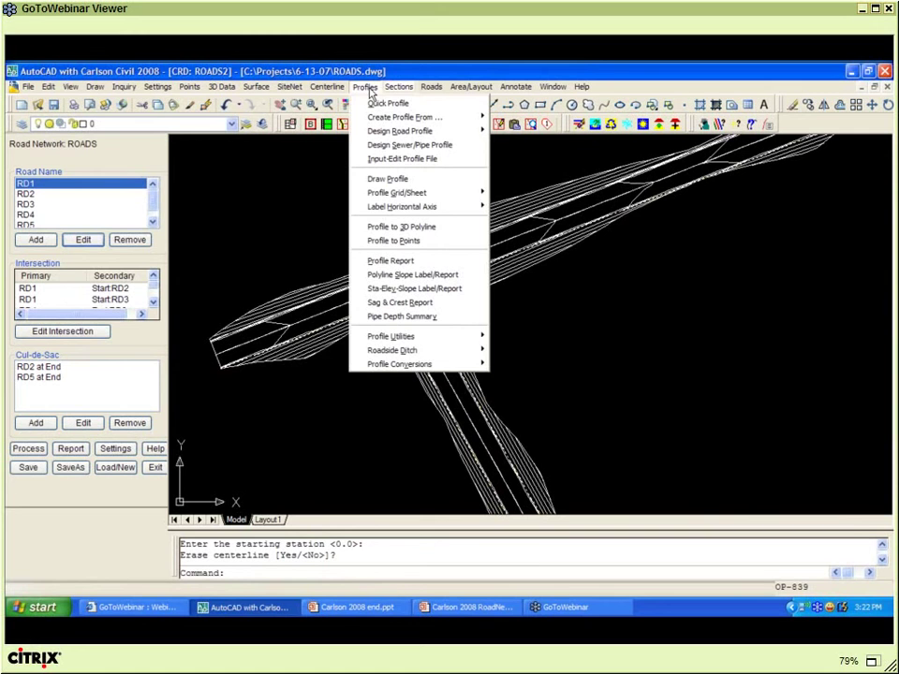
left_click(388, 179)
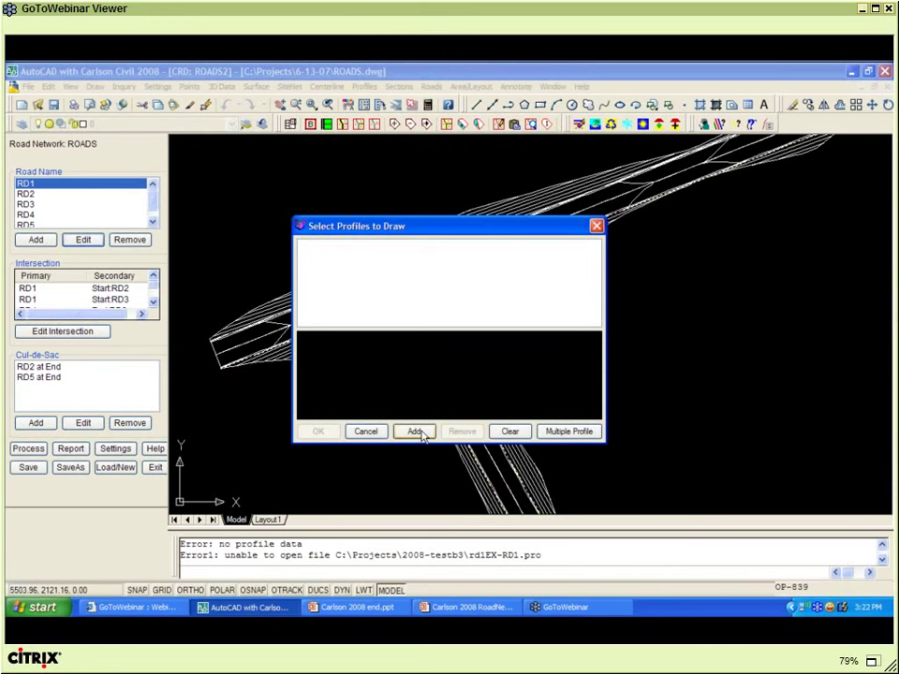
left_click(365, 431)
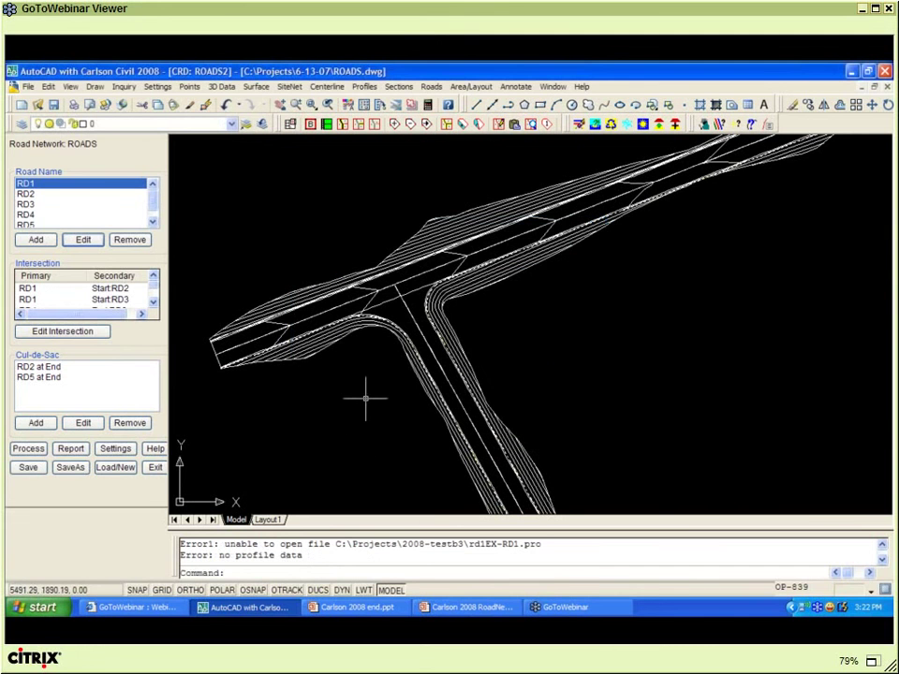
- Zoom out to the full network, save it as ROADS.rdn and close the editor
scroll(365, 397, "down", 3)
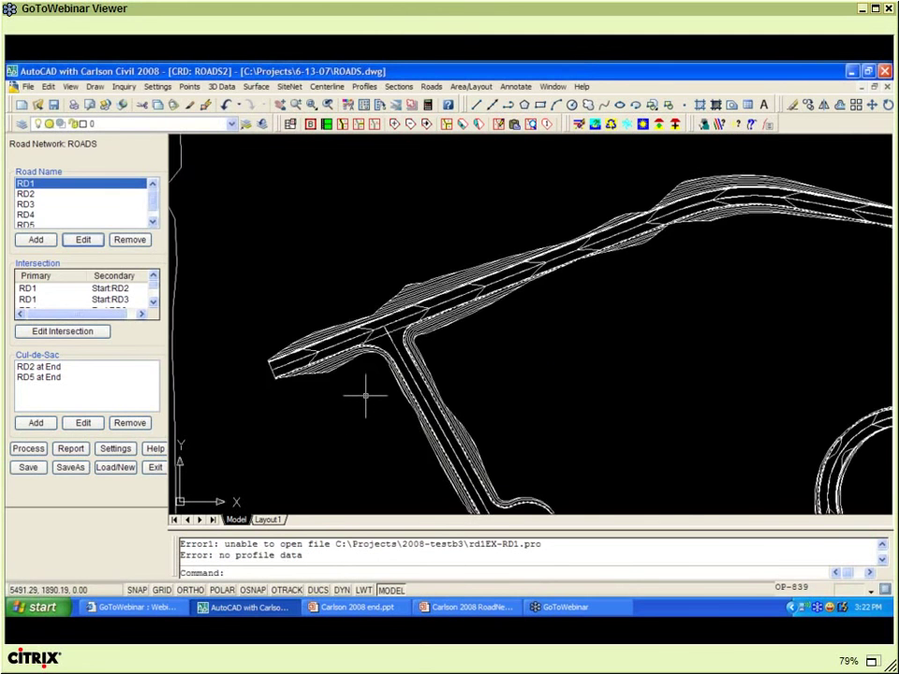
scroll(365, 398, "down", 2)
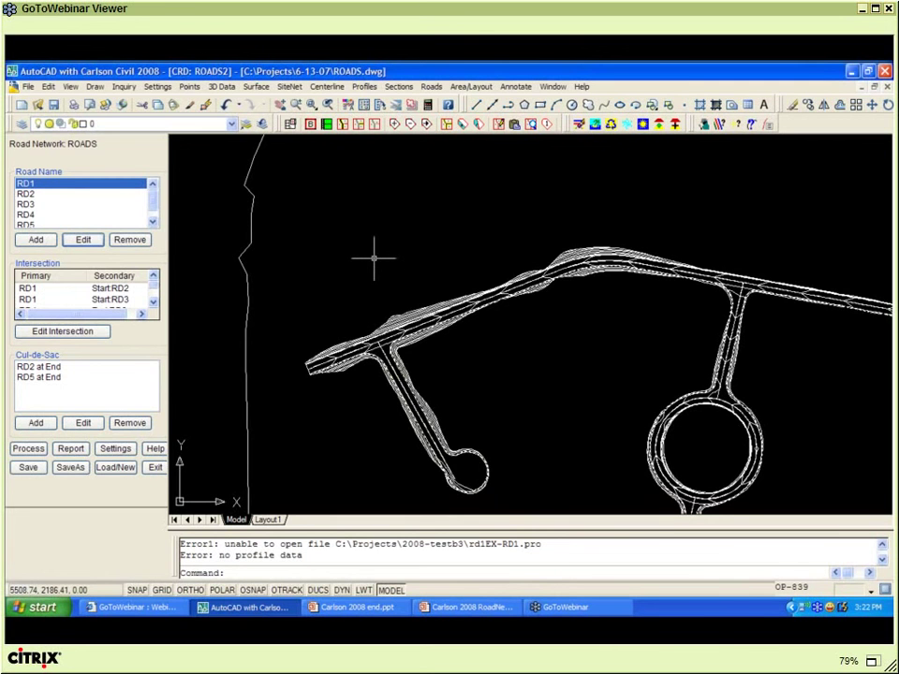
scroll(374, 258, "down", 2)
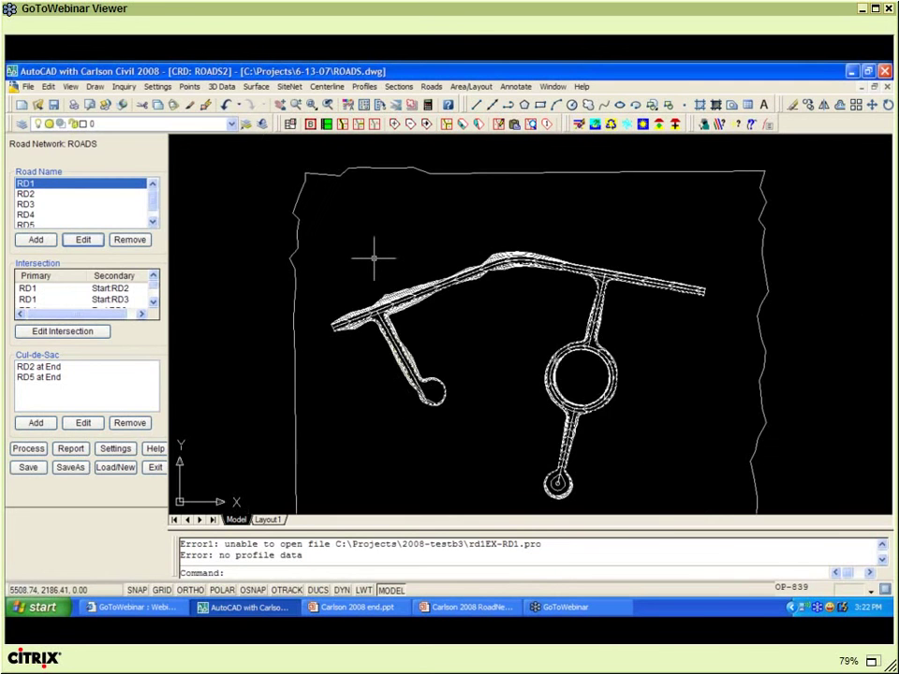
left_click(27, 467)
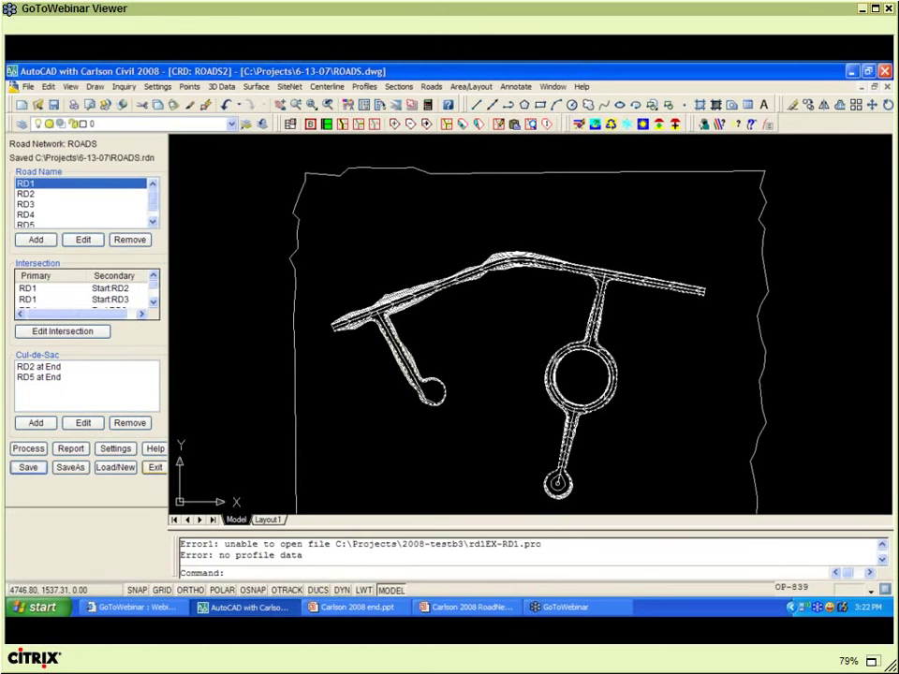
left_click(152, 468)
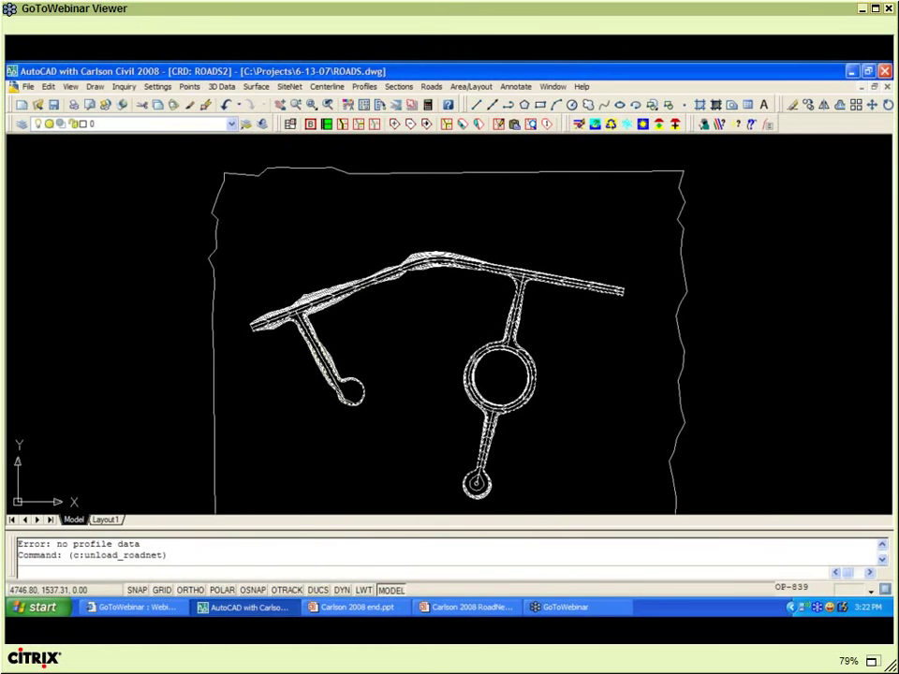
- Switch to Clearwater Oaks RoadNET2.dwg and load its ROADS WITH PADS road network
left_click(552, 86)
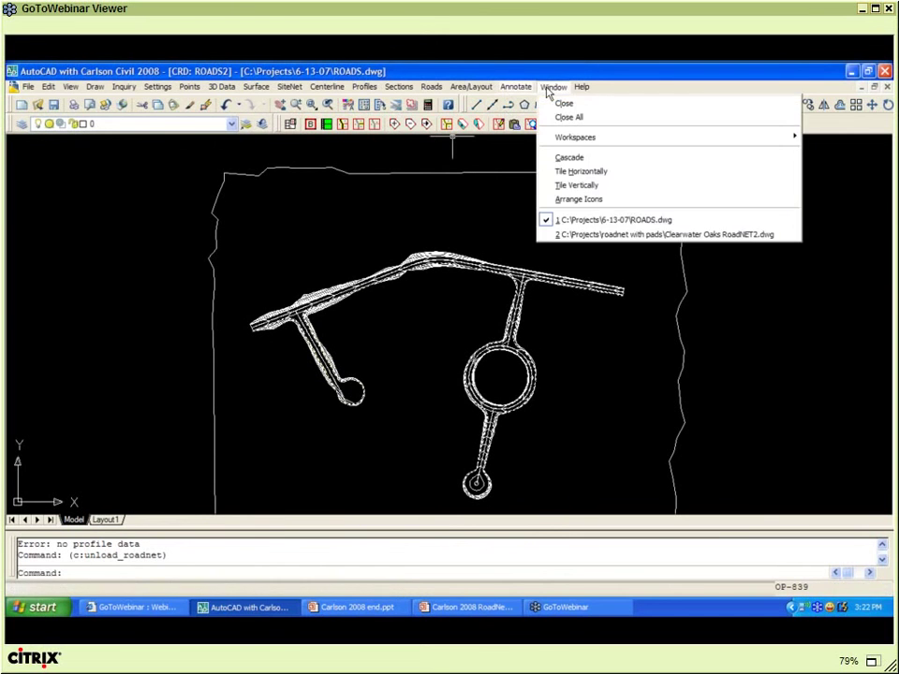
left_click(582, 236)
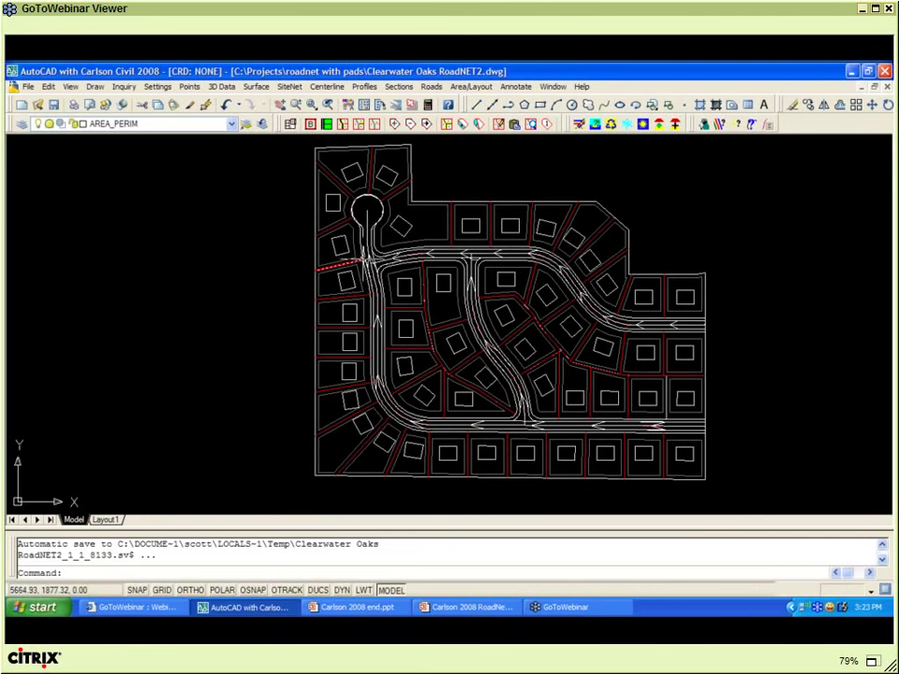
left_click(432, 86)
left_click(460, 235)
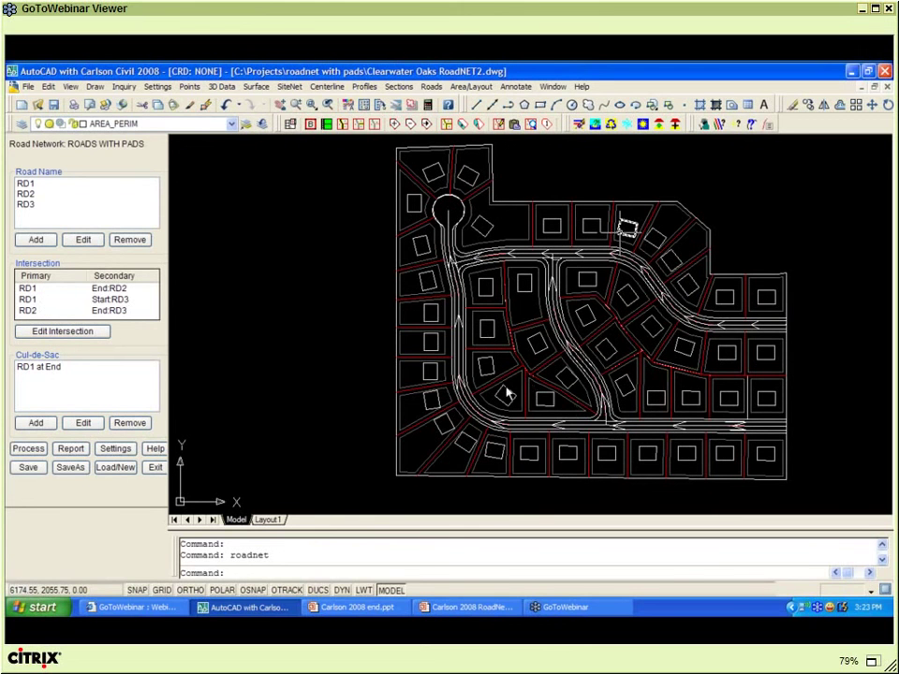
- Review and accept the lot elevation settings in the network's output options
left_click(119, 451)
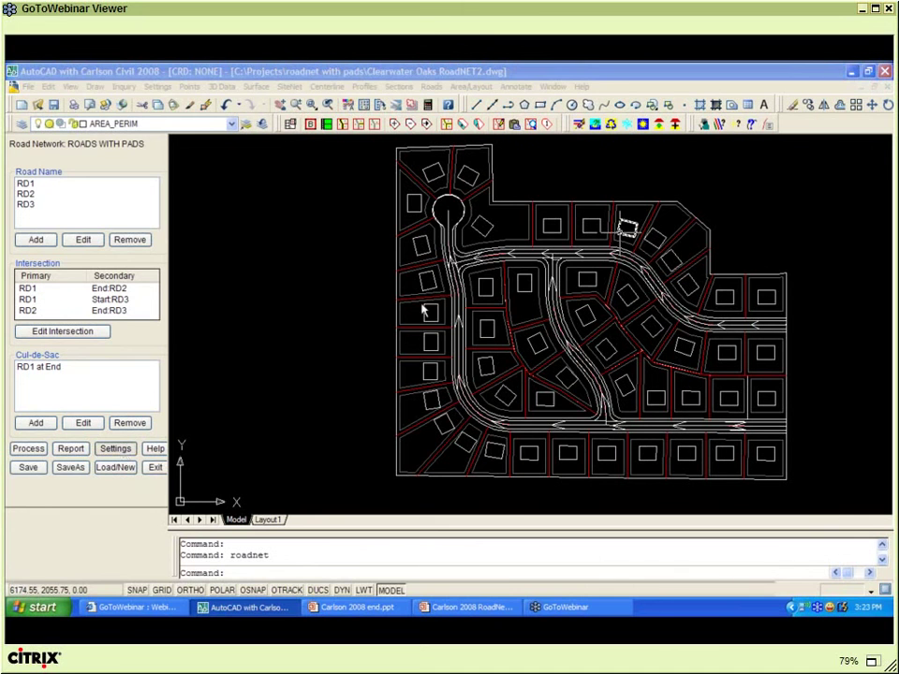
left_click(383, 237)
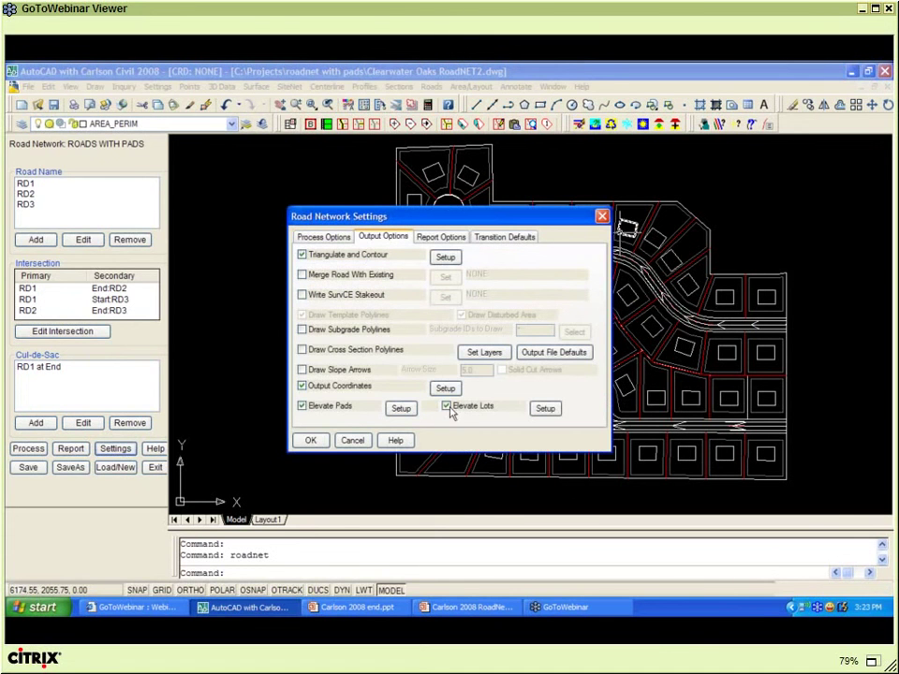
left_click(545, 411)
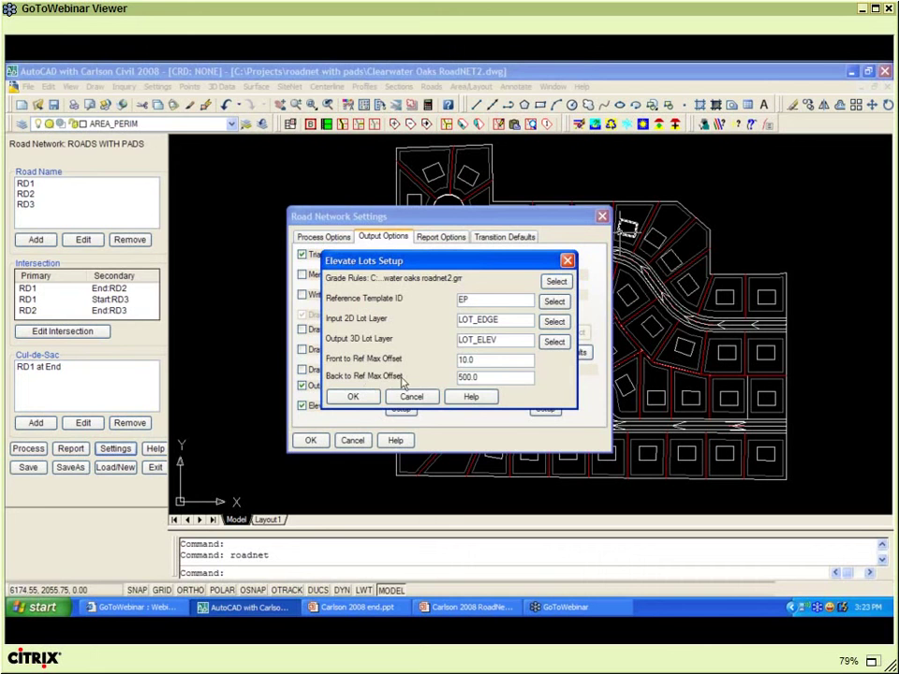
left_click(353, 396)
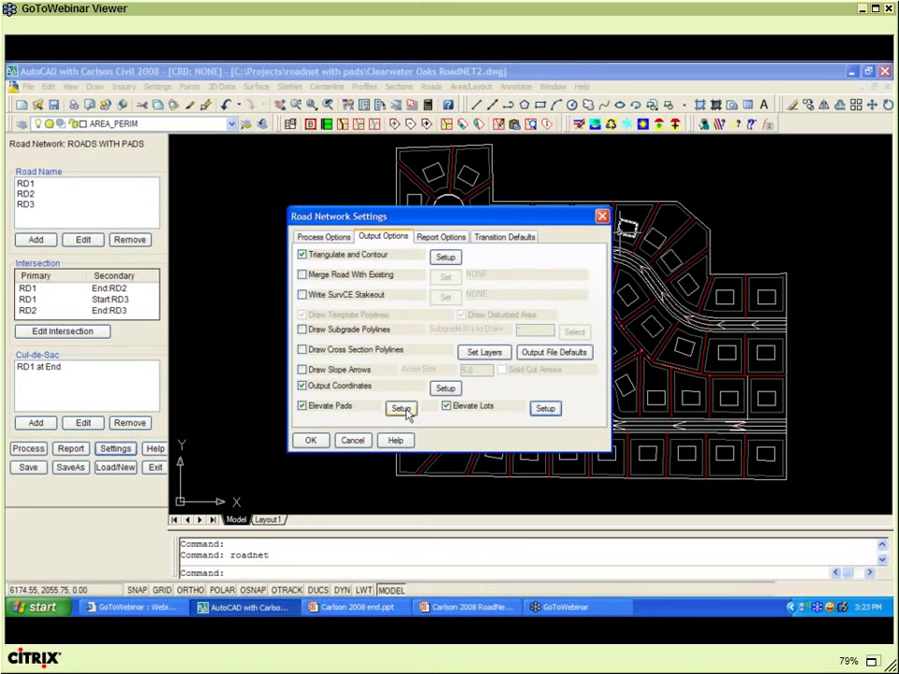
- Set pad elevation for layer PAD with Percent slope, accept the settings and process the network
left_click(400, 410)
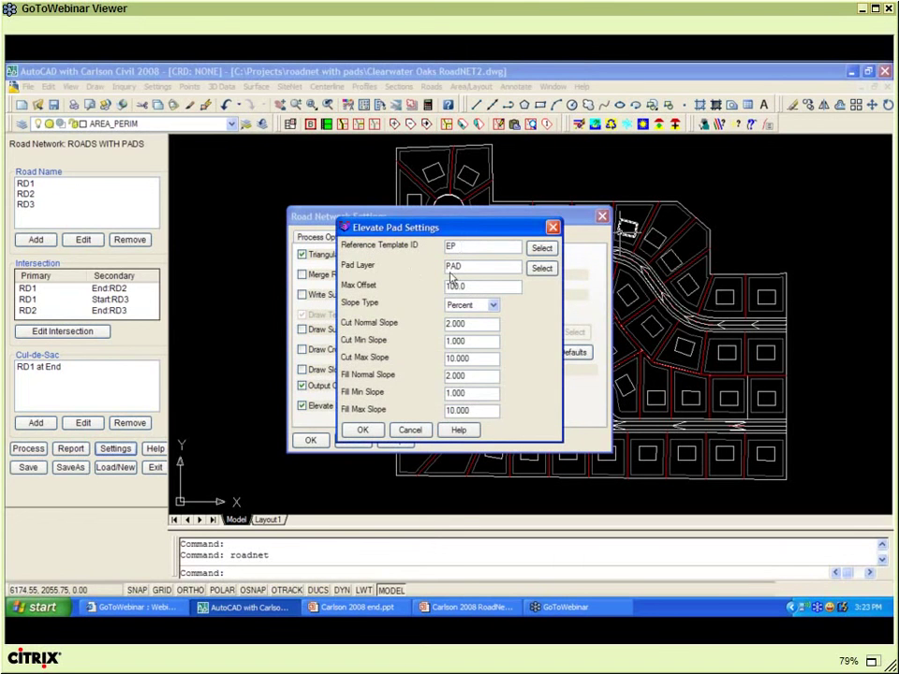
double_click(468, 267)
left_click(492, 305)
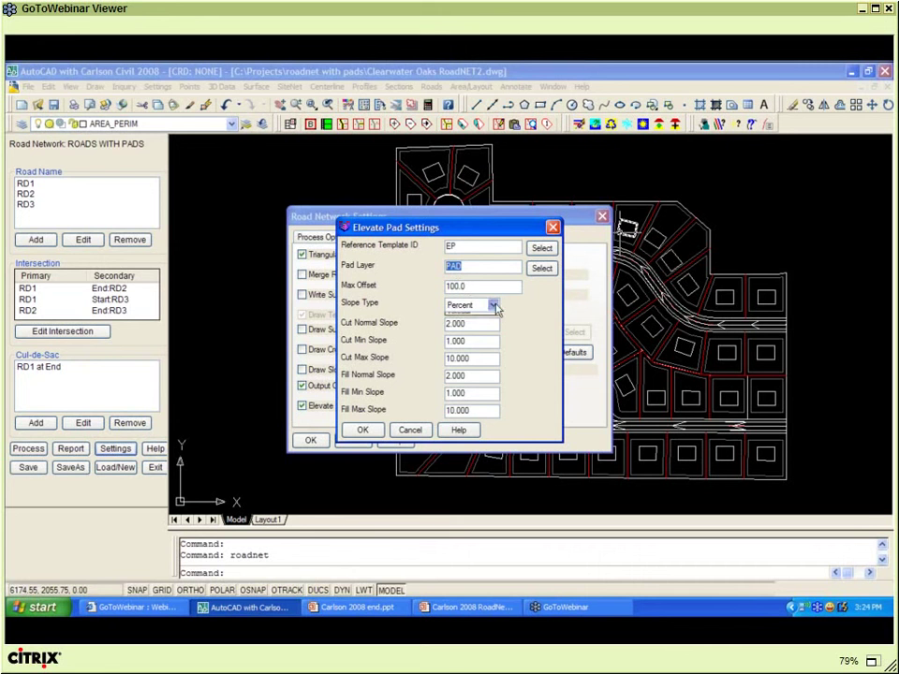
left_click(492, 312)
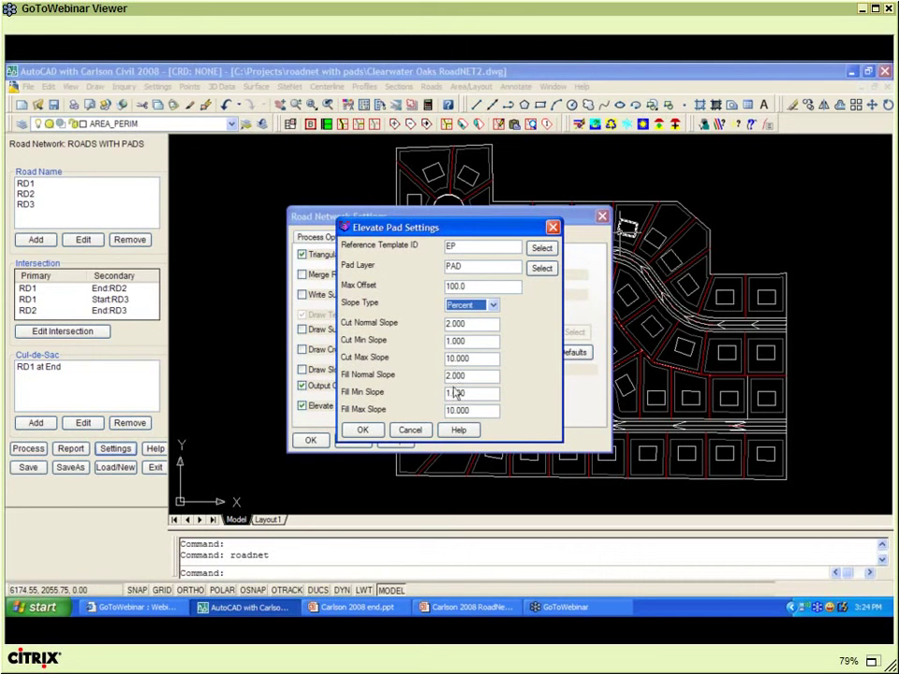
left_click(369, 433)
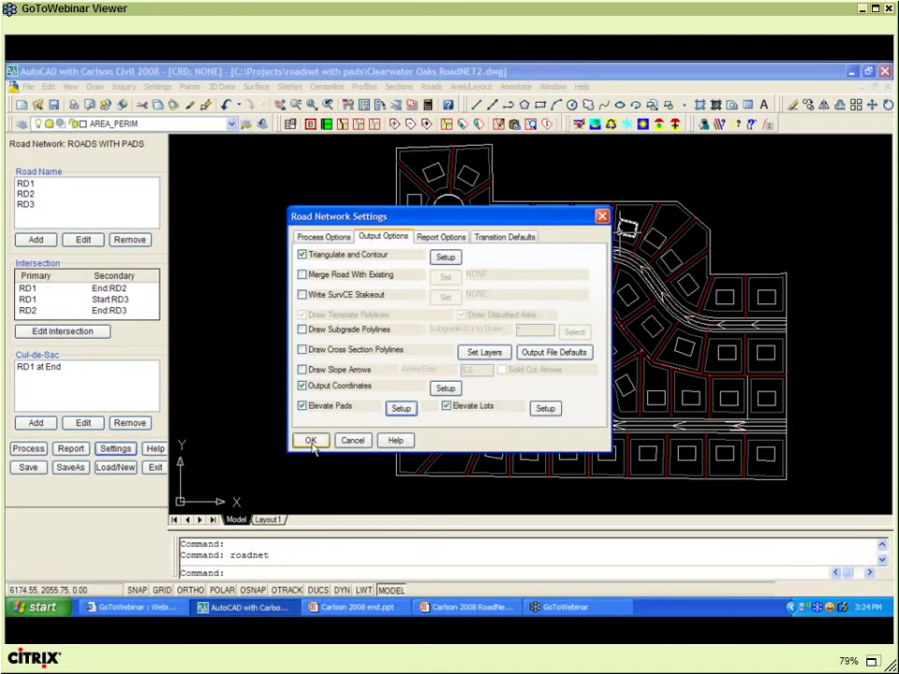
left_click(311, 440)
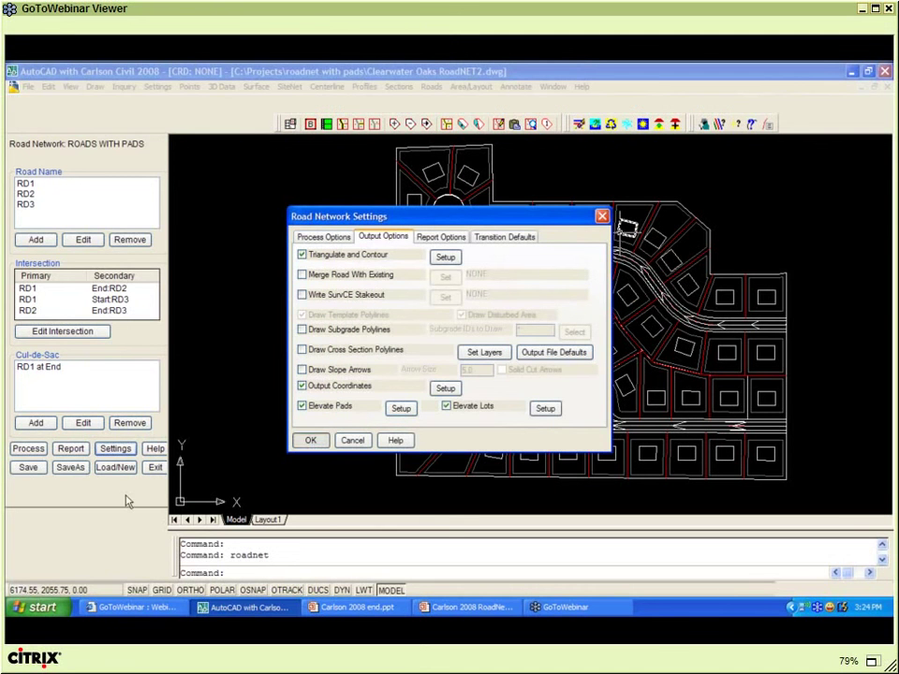
left_click(29, 449)
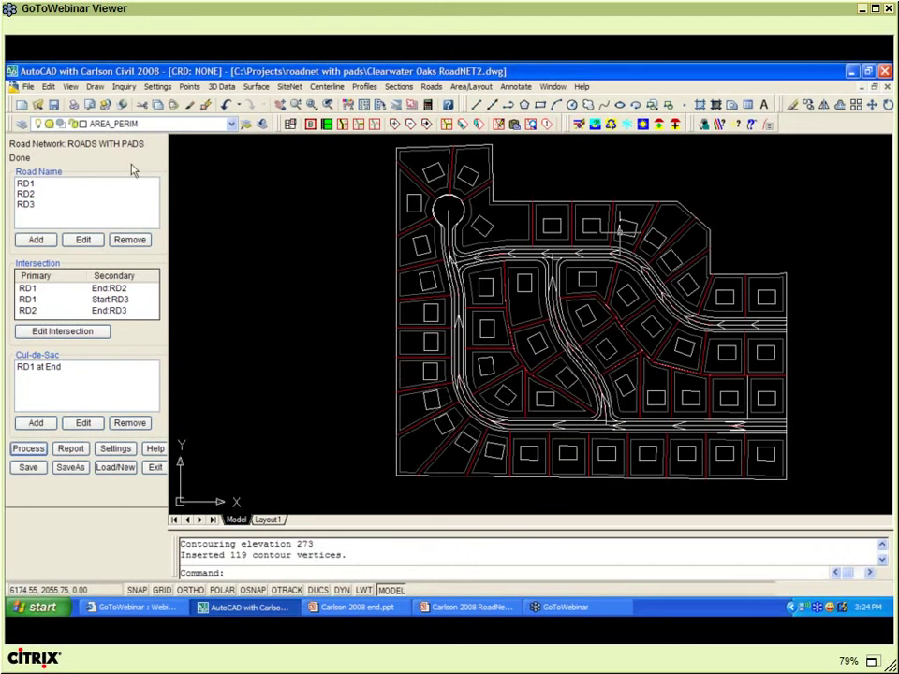
- Send ALL 322 drawing entities to the Carlson 3D Viewer
left_click(72, 89)
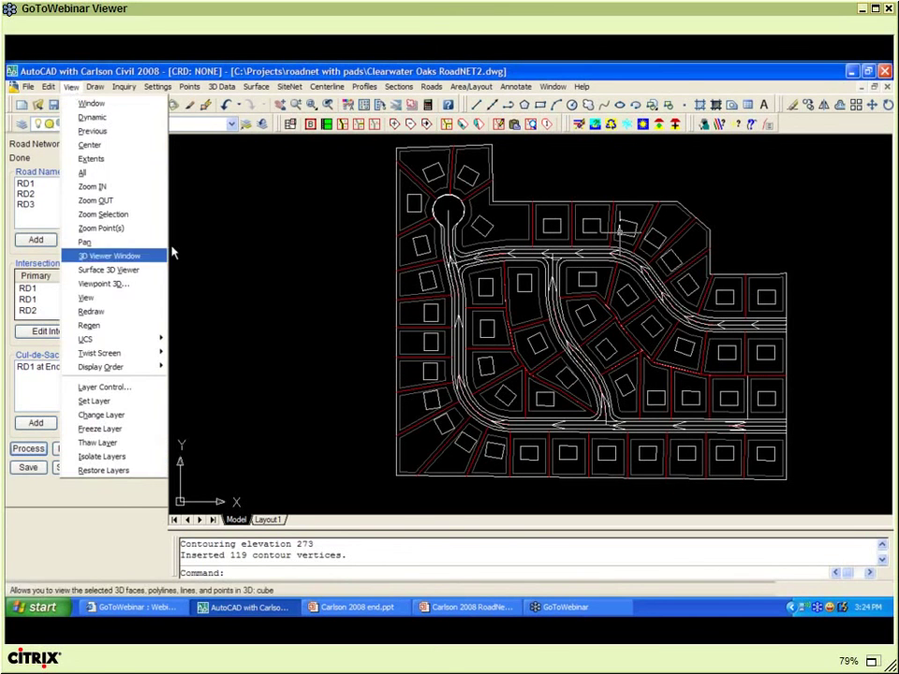
left_click(172, 253)
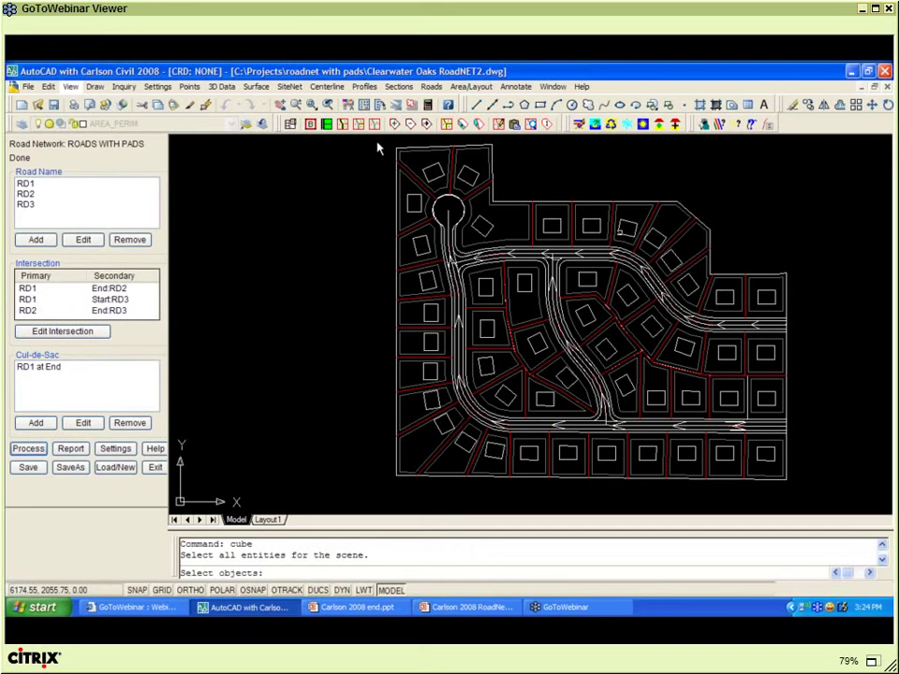
type("ALL")
key("Return")
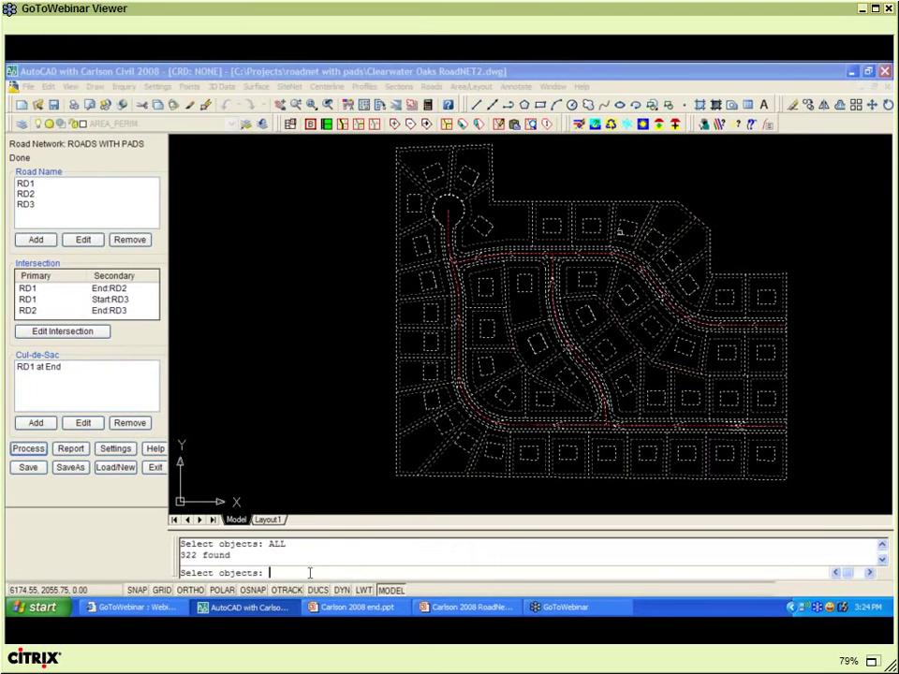
key("Return")
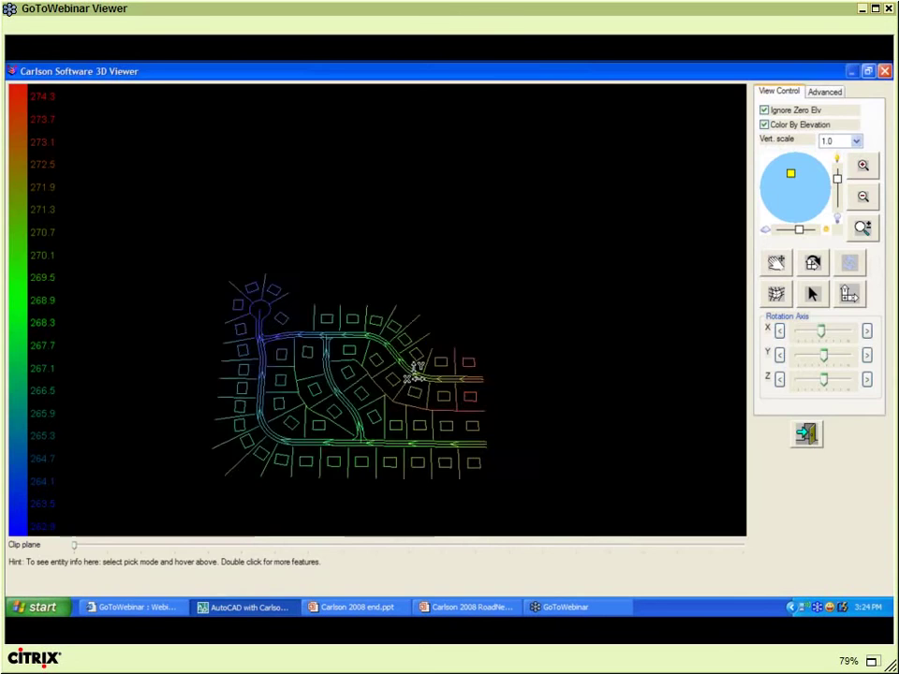
- Orbit and zoom the road model at vertical scale 3.0, then exit the 3D viewer
left_click_drag(415, 371, 188, 401)
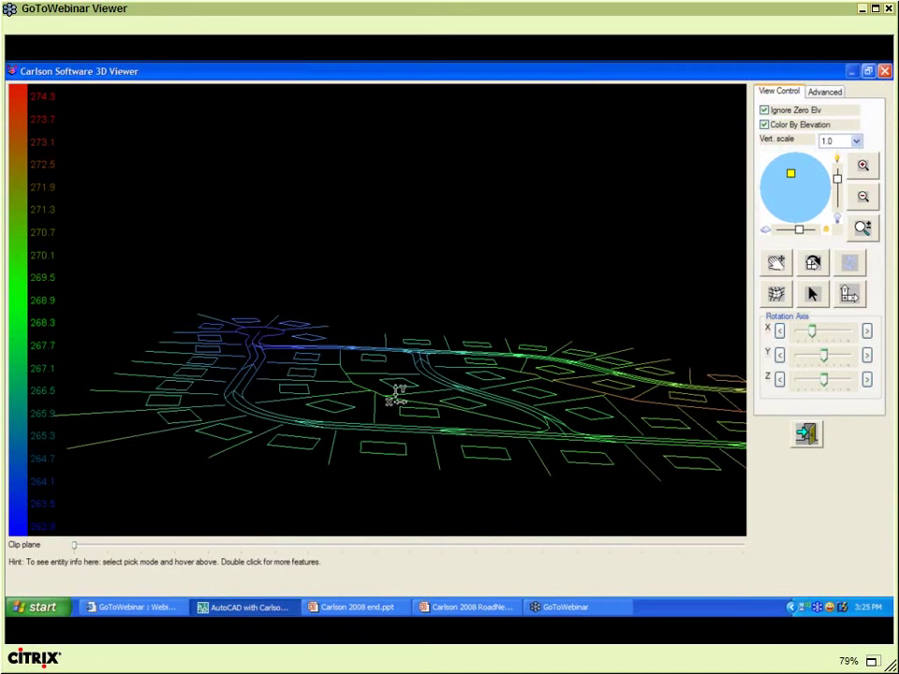
left_click_drag(398, 393, 281, 389)
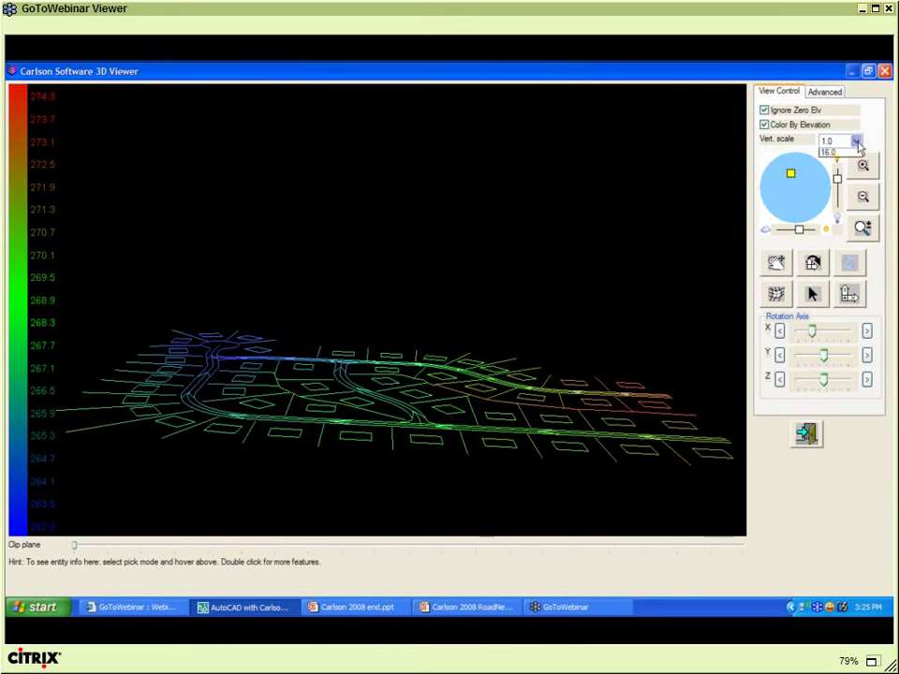
left_click(855, 140)
left_click(842, 168)
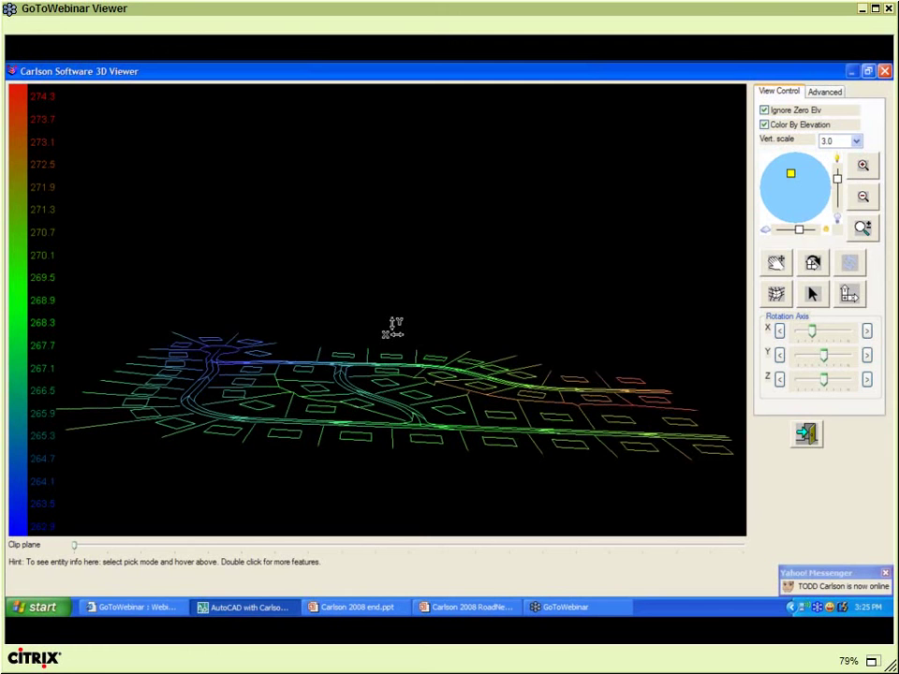
left_click_drag(393, 326, 337, 456)
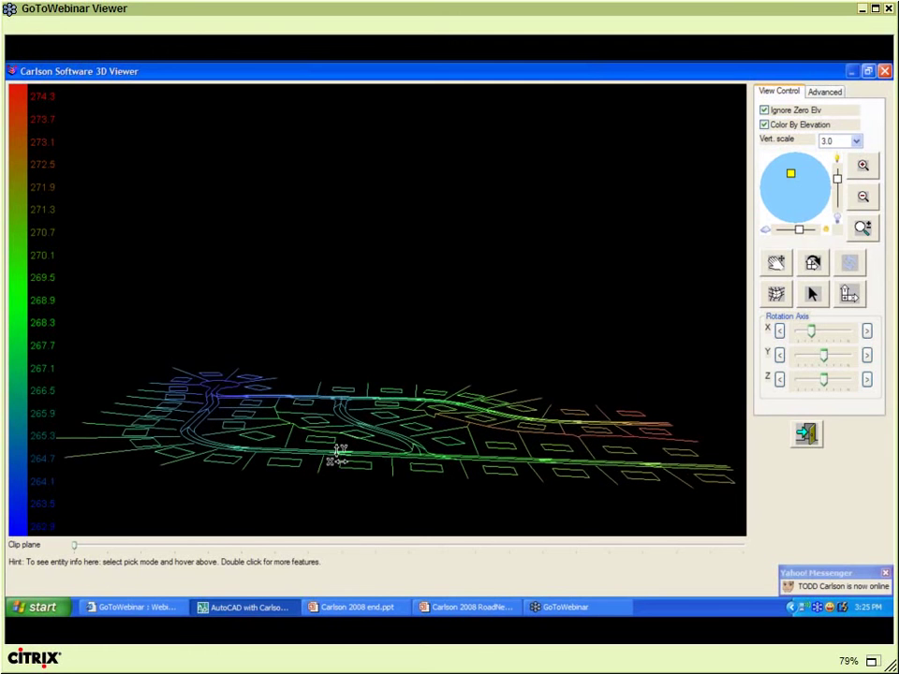
scroll(337, 456, "up", 5)
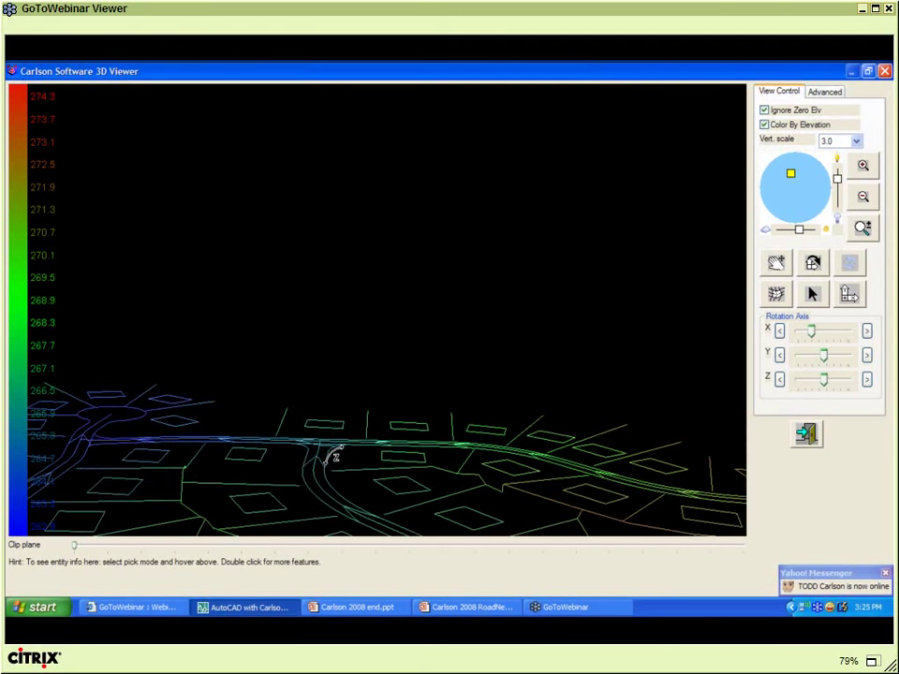
left_click_drag(311, 477, 137, 457)
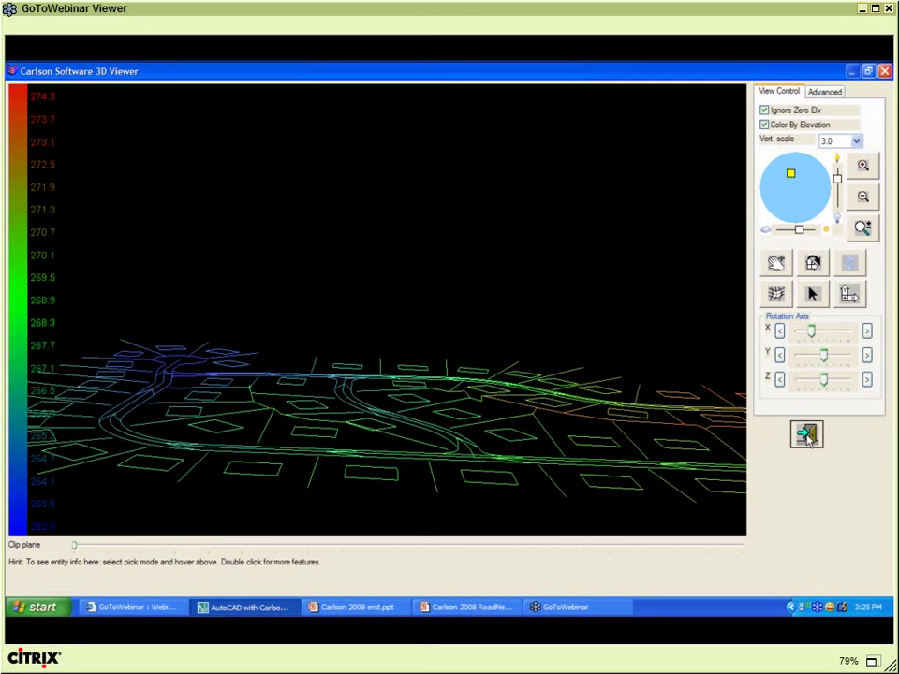
left_click(807, 436)
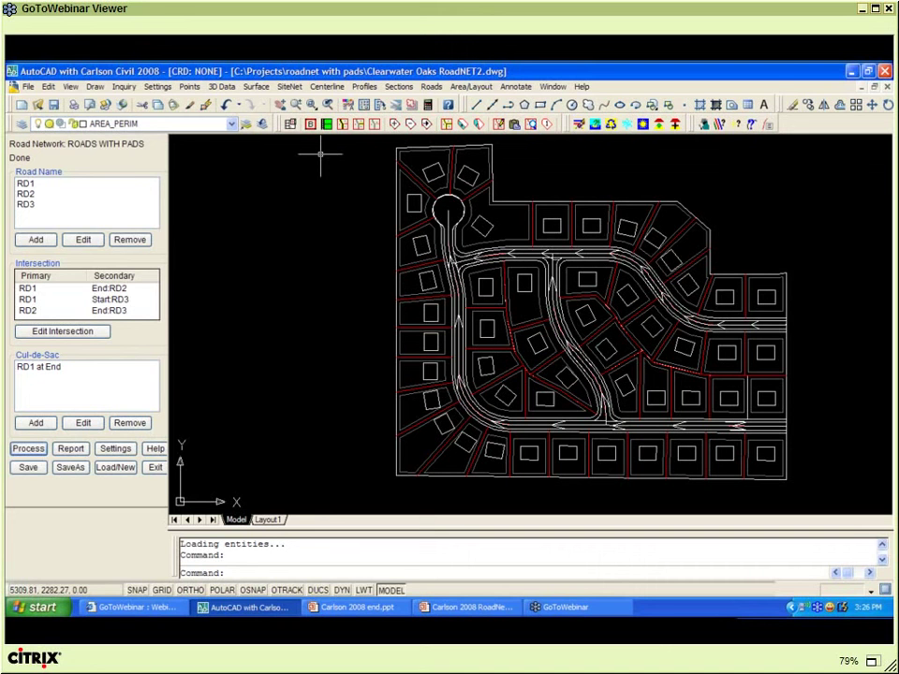
- Add a second contact e-mail line to the closing slide and start the slide show
left_click(365, 609)
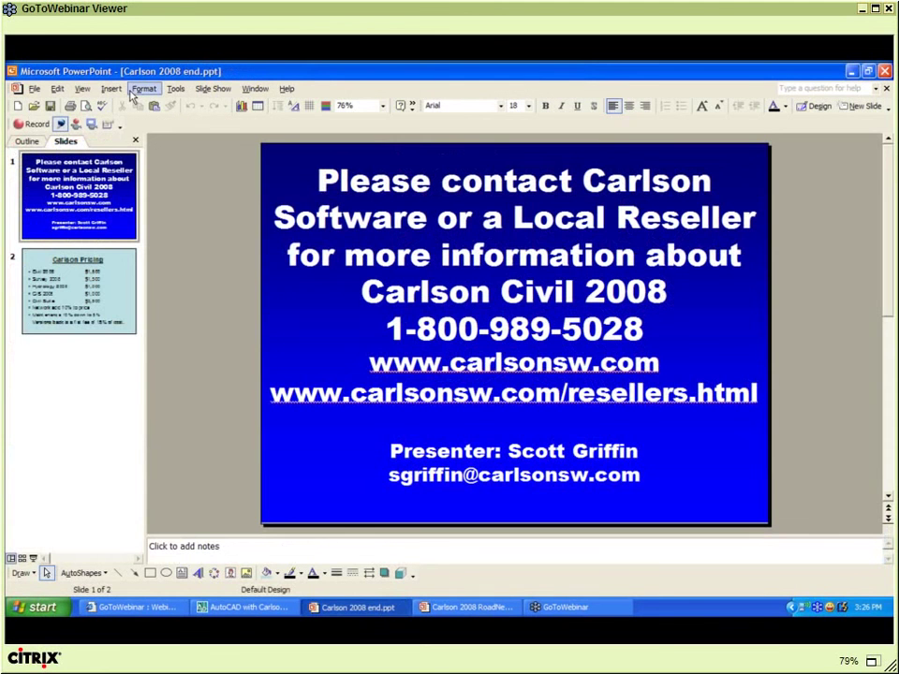
left_click(519, 476)
key("Return")
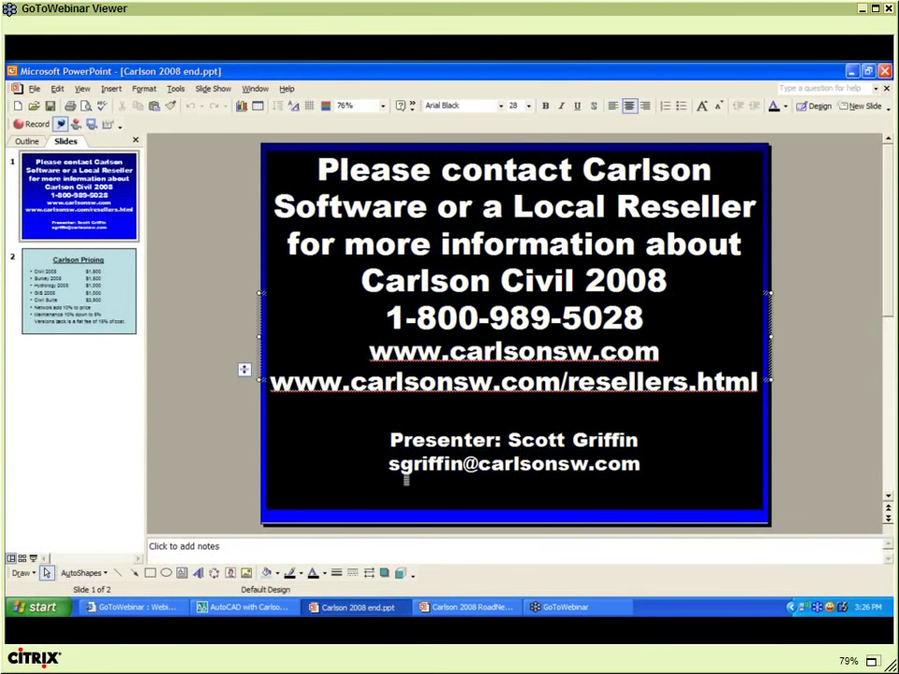
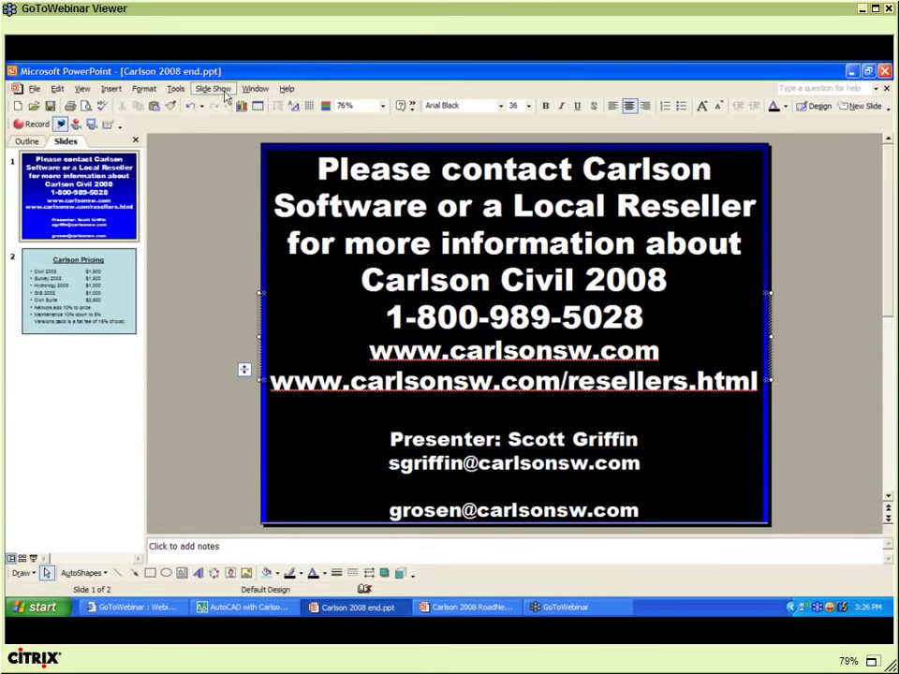
left_click(213, 89)
left_click(217, 102)
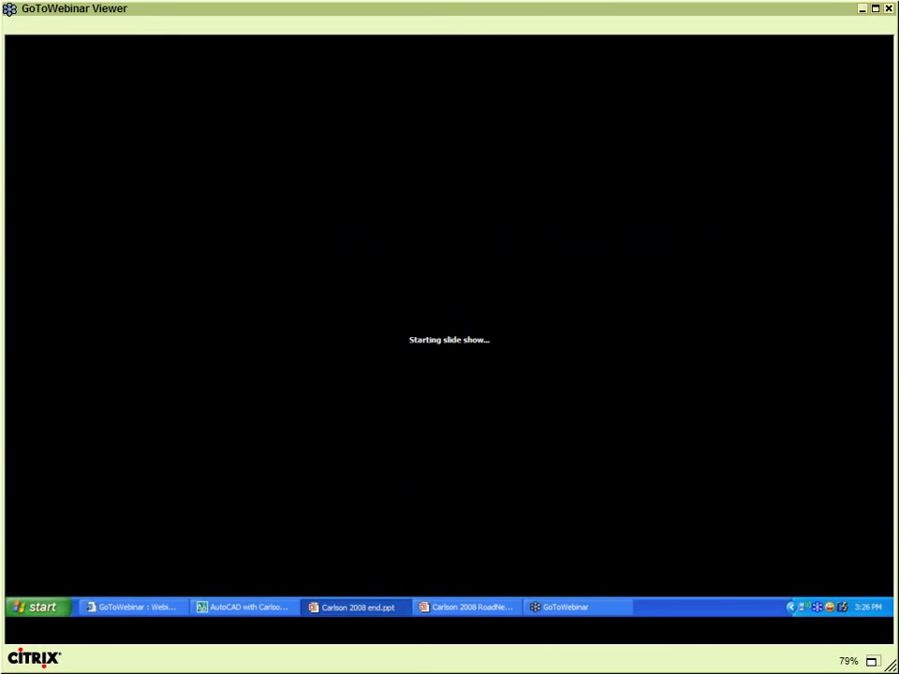